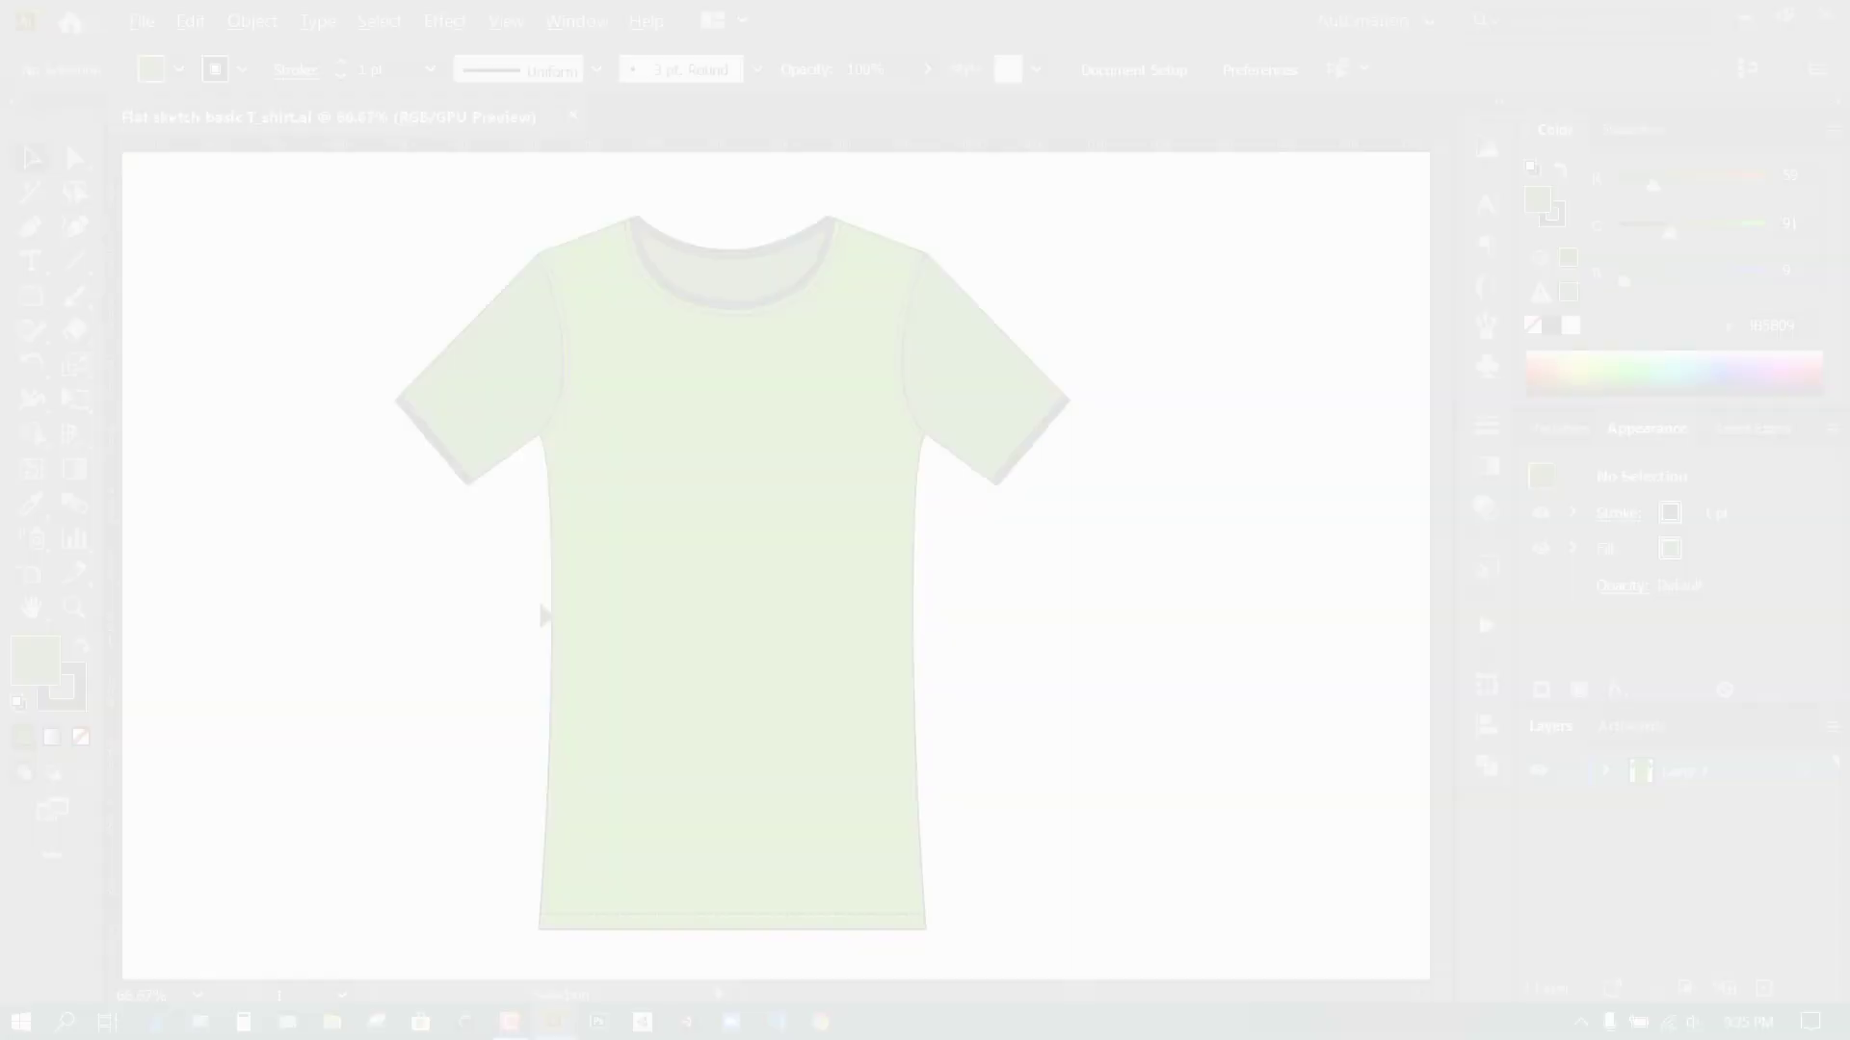
- Create a new blank document from the 1920 × 1080 px preset
scroll(794, 672, "left", 1)
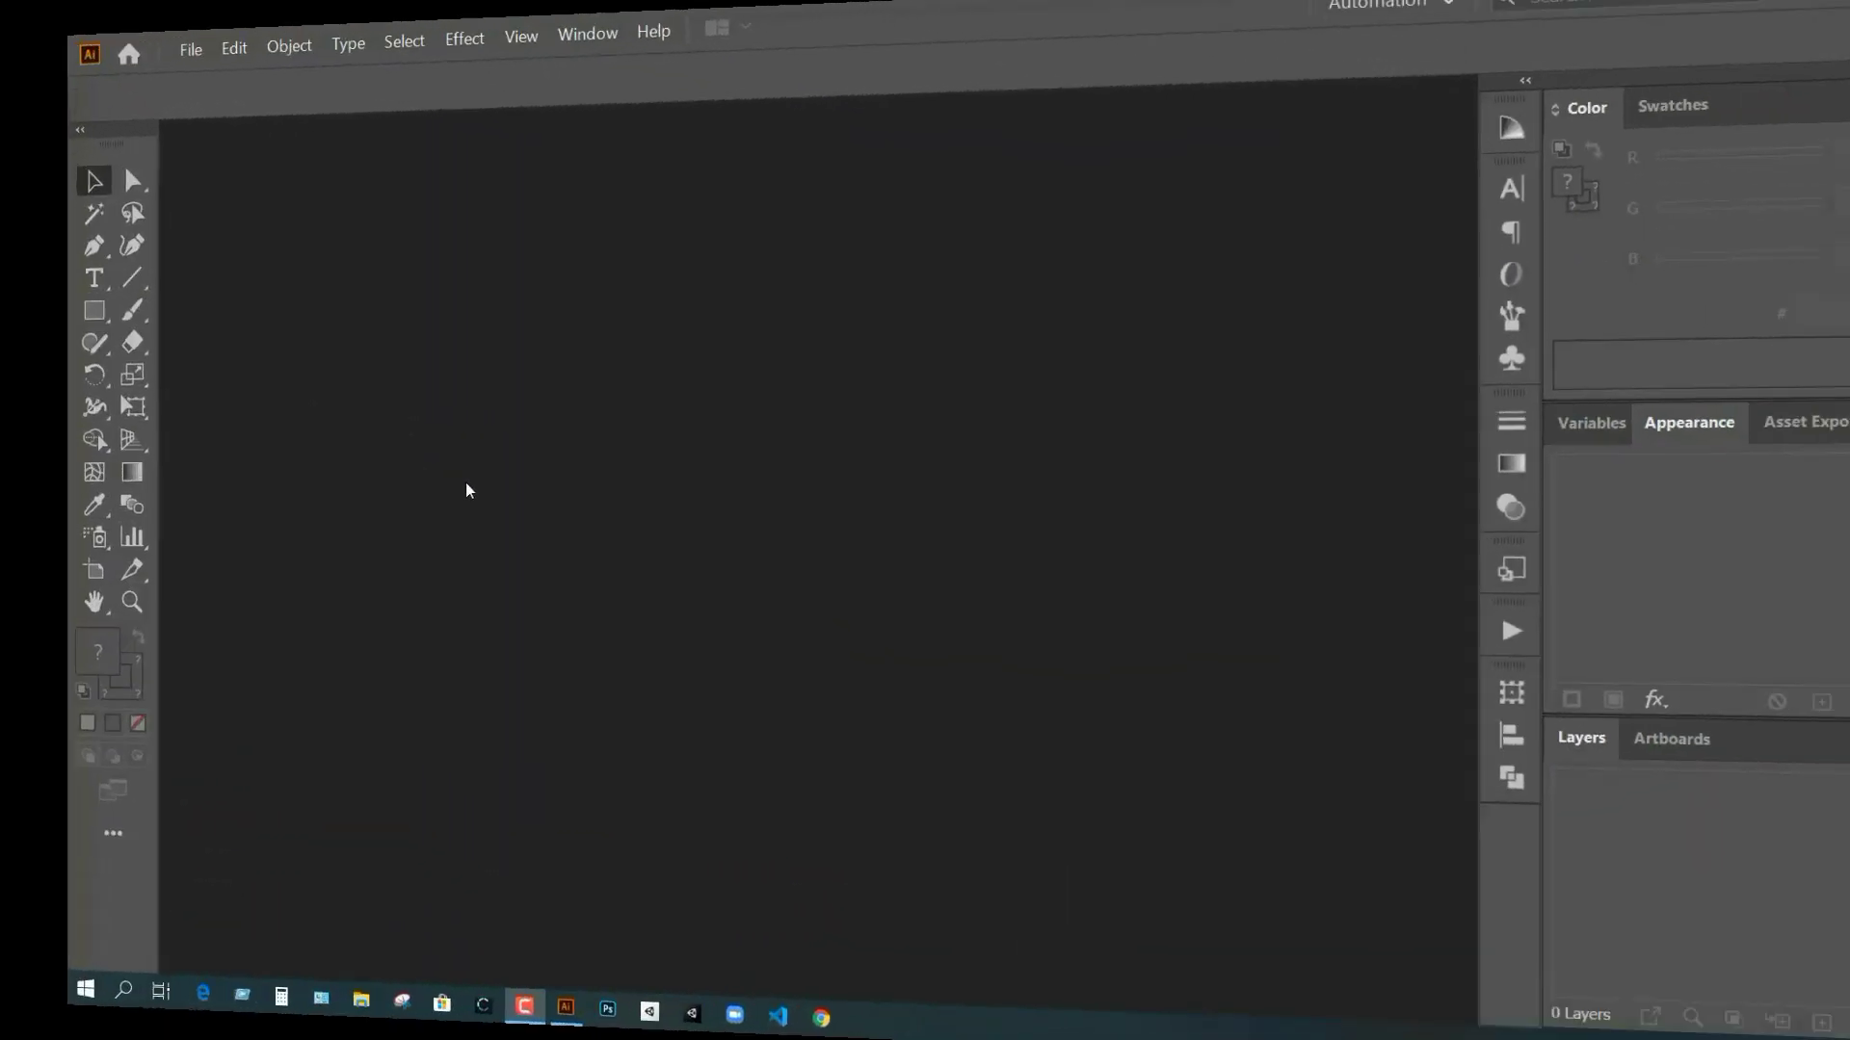
left_click(142, 20)
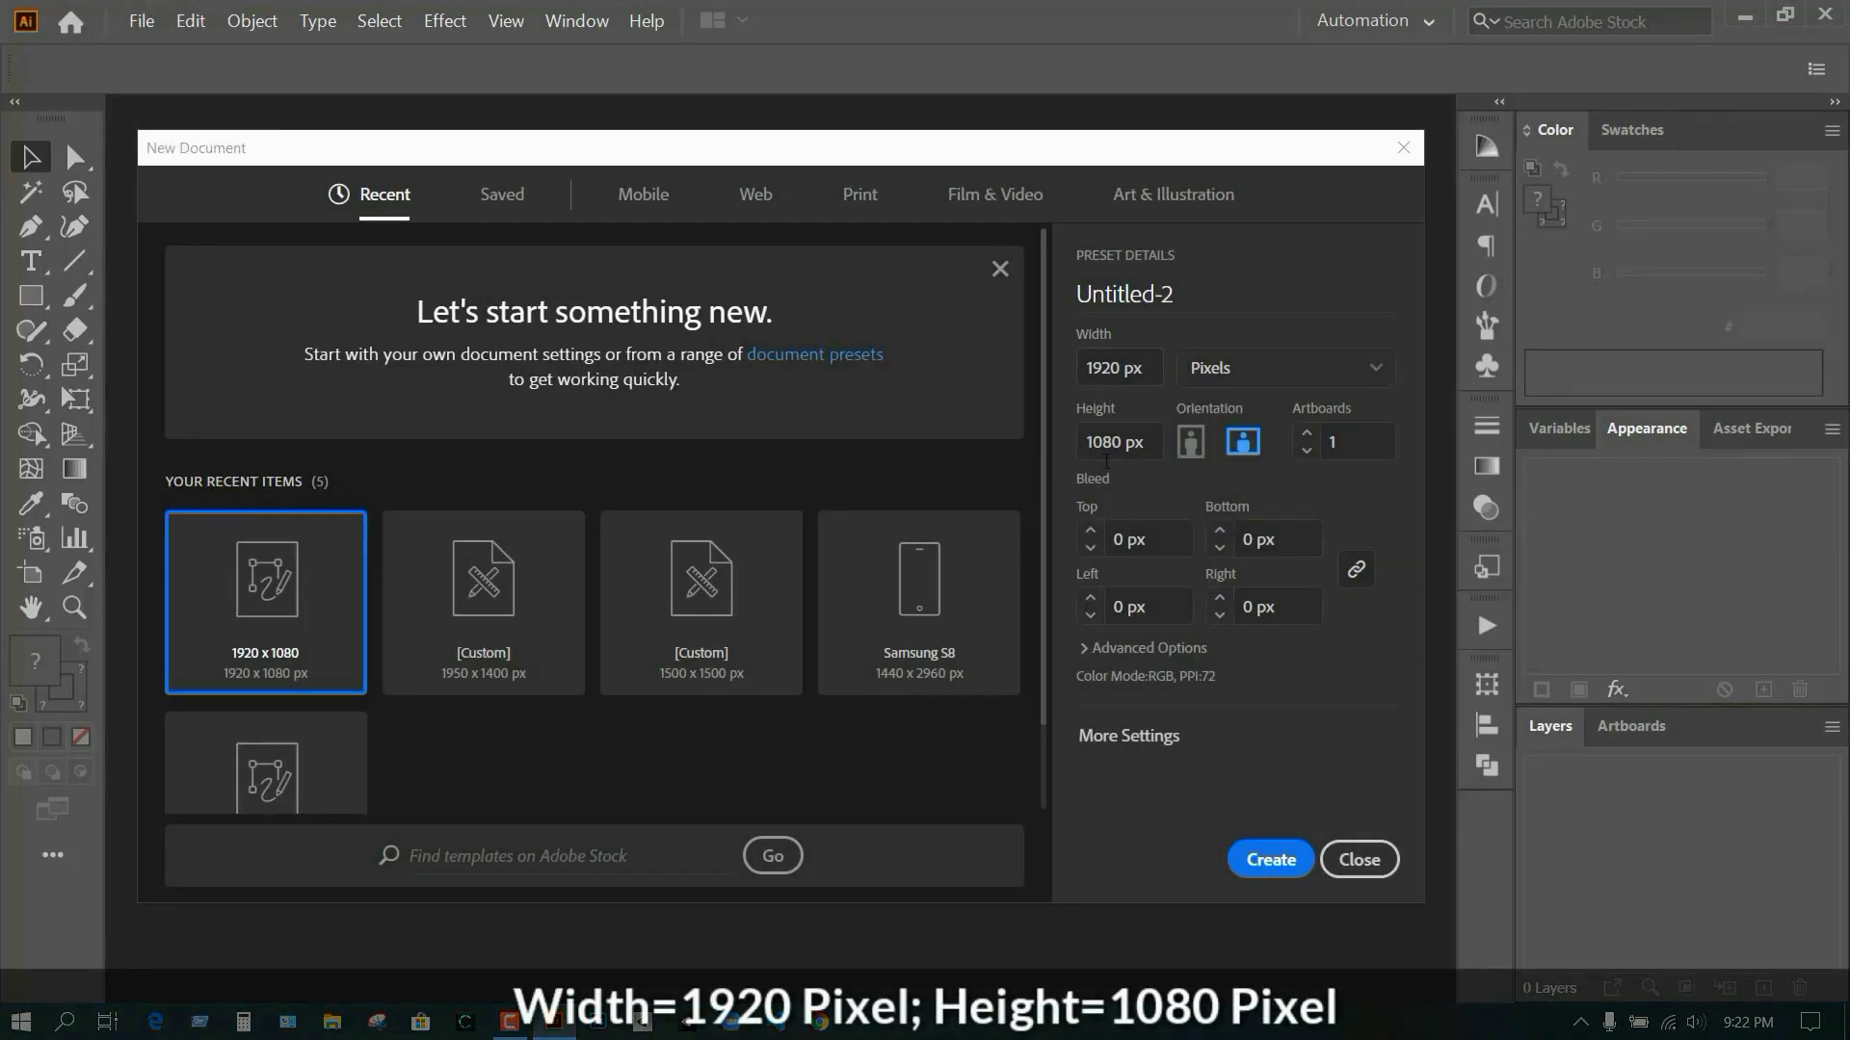
left_click(1270, 859)
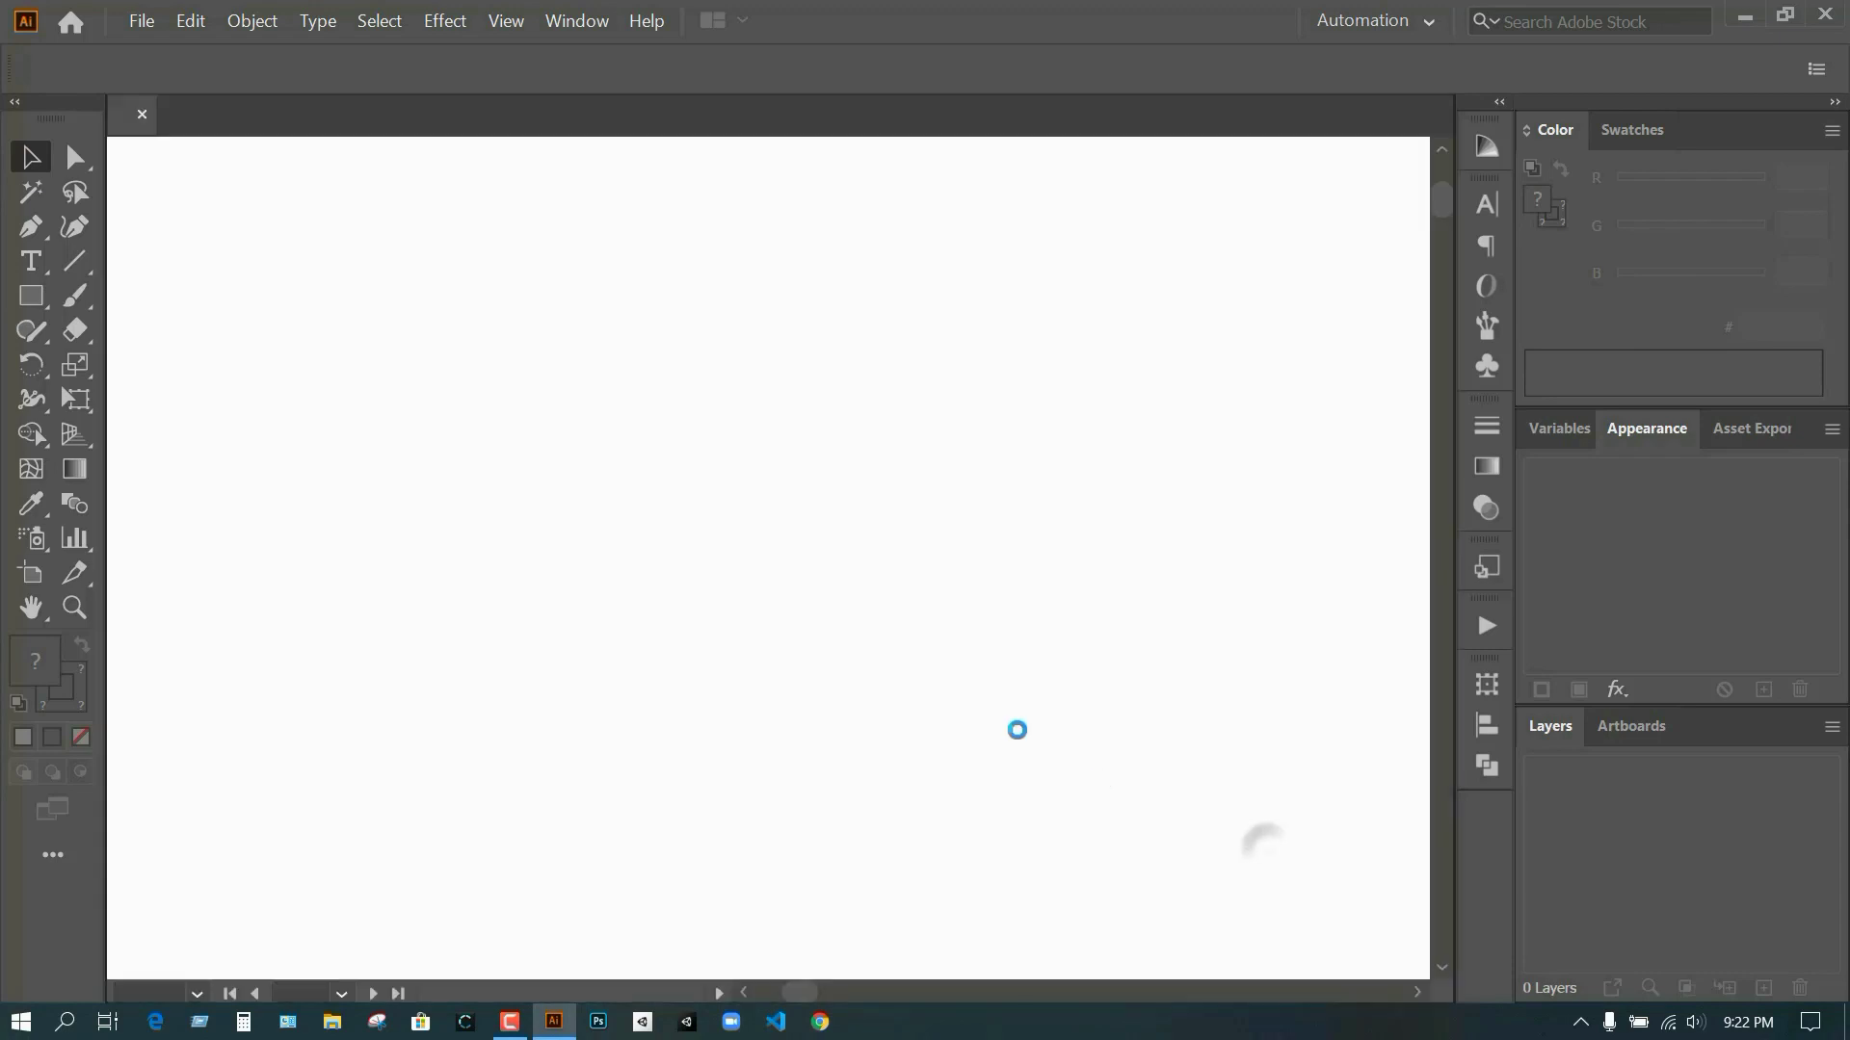
- With the Pen tool, trace the curved neckline and straight centre line down to the hem corner
left_click(30, 226)
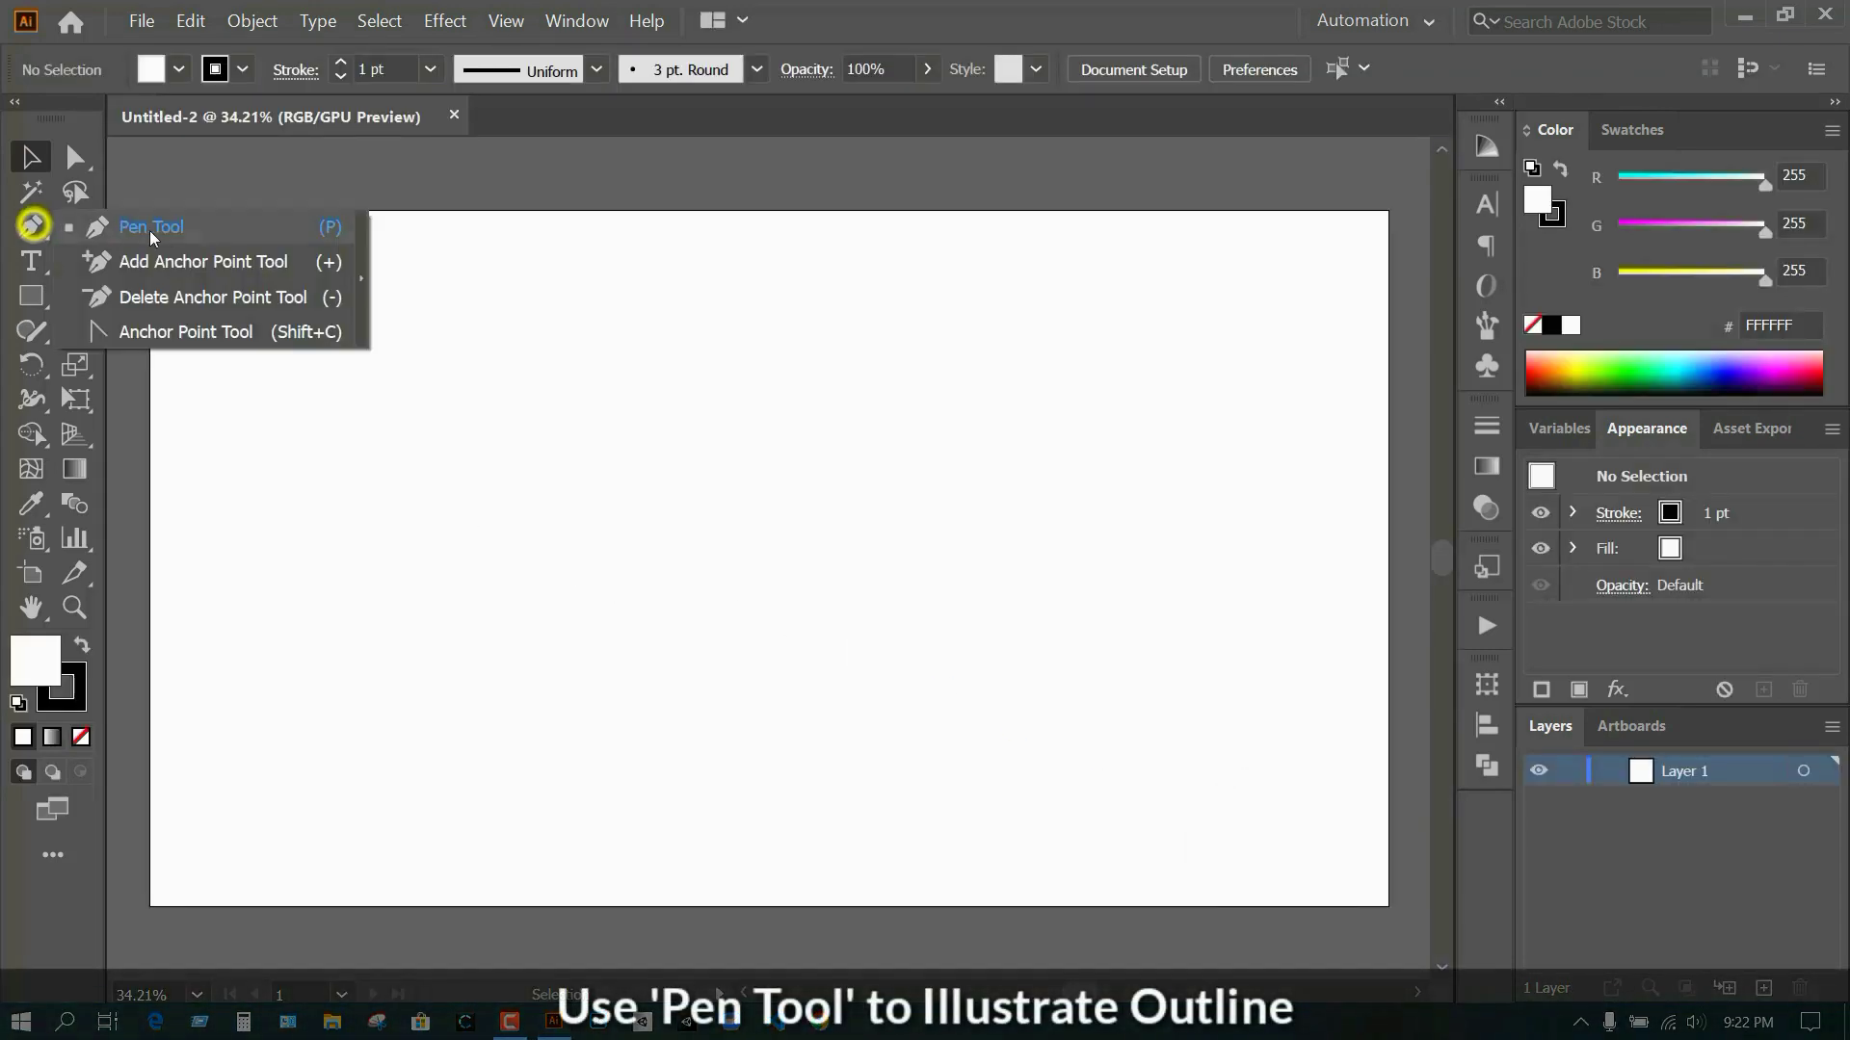
left_click(159, 227)
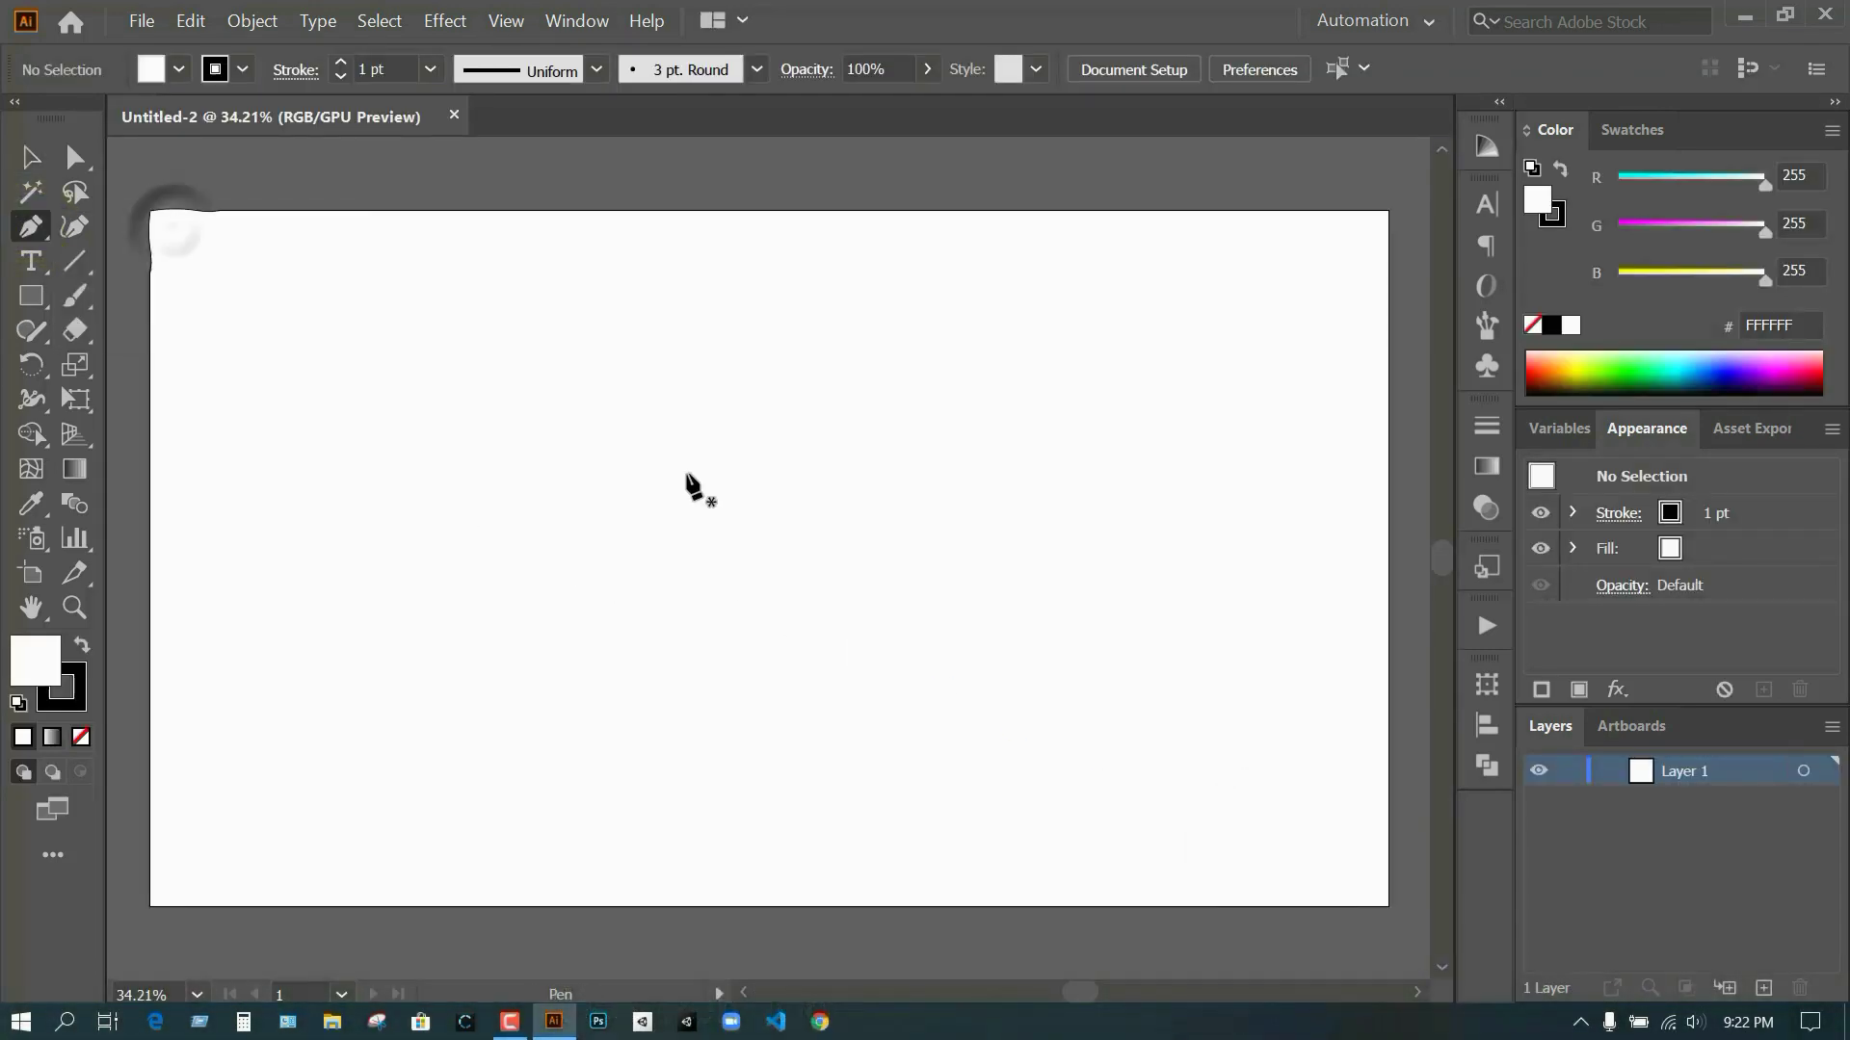
left_click(727, 337)
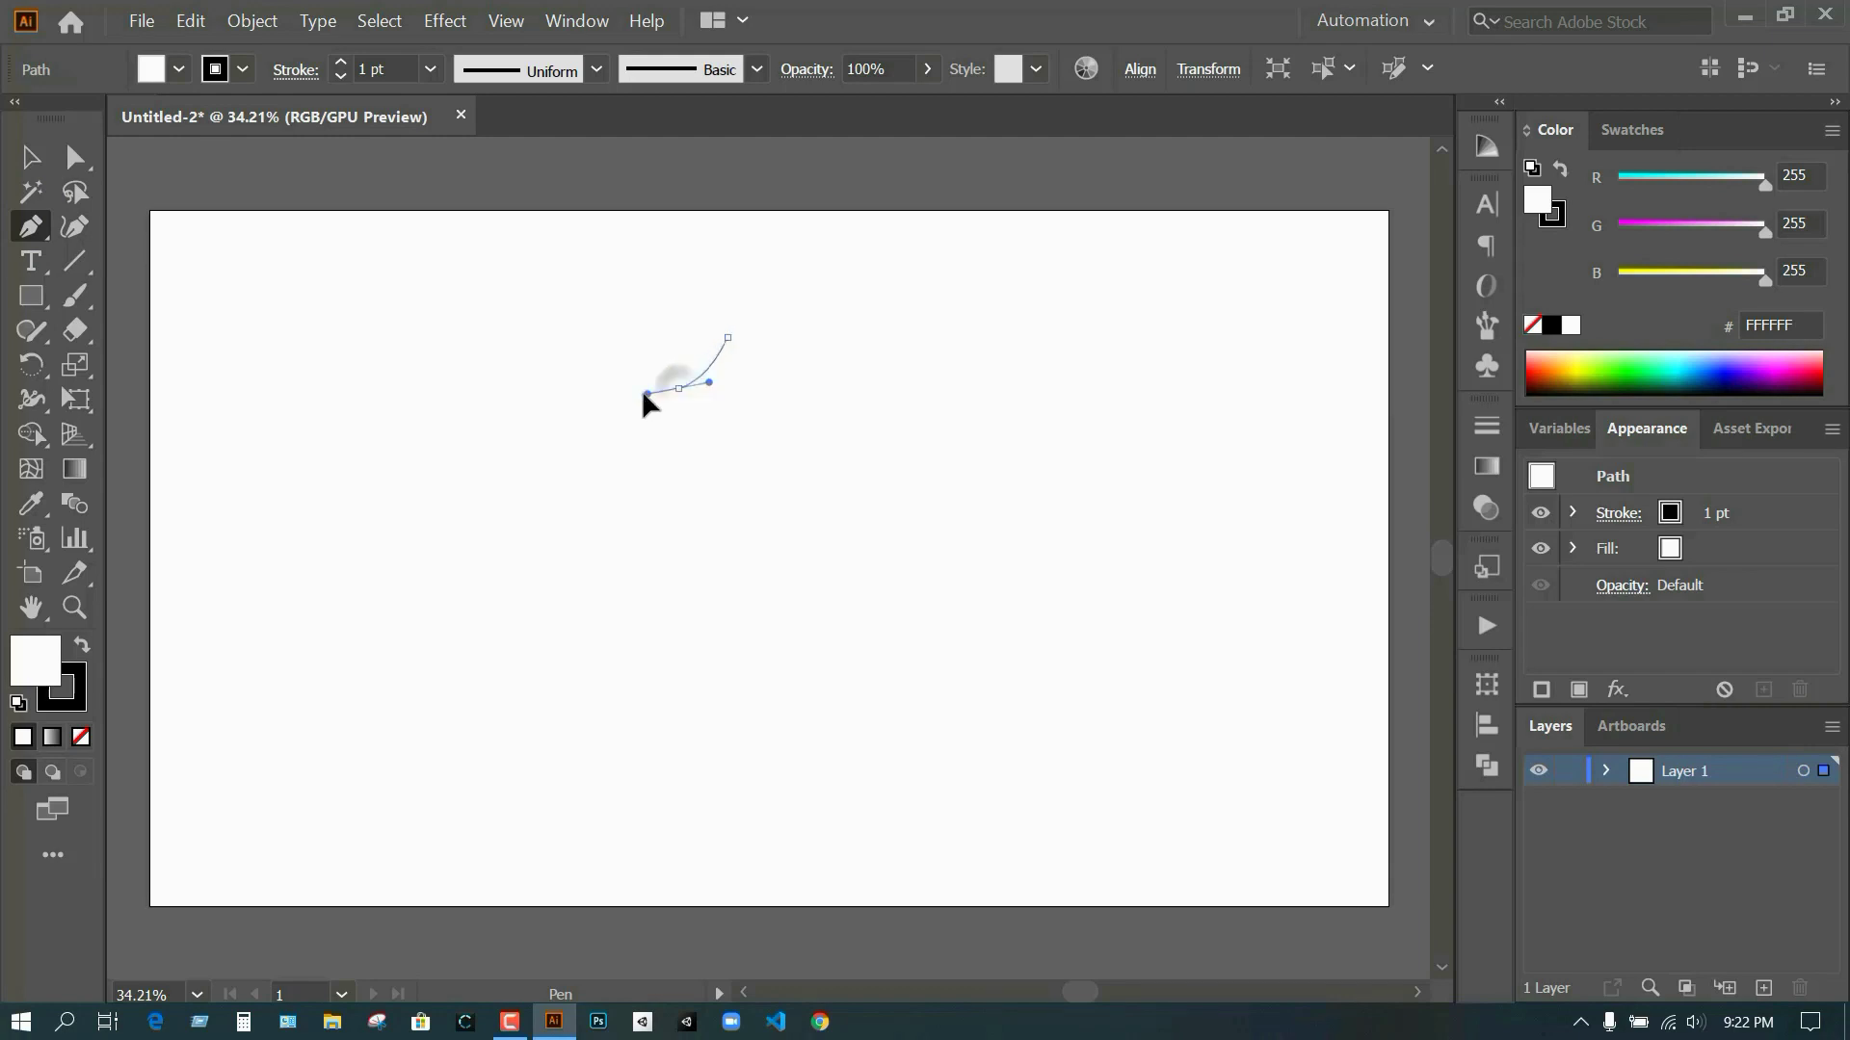
left_click_drag(643, 396, 627, 393)
left_click(679, 387)
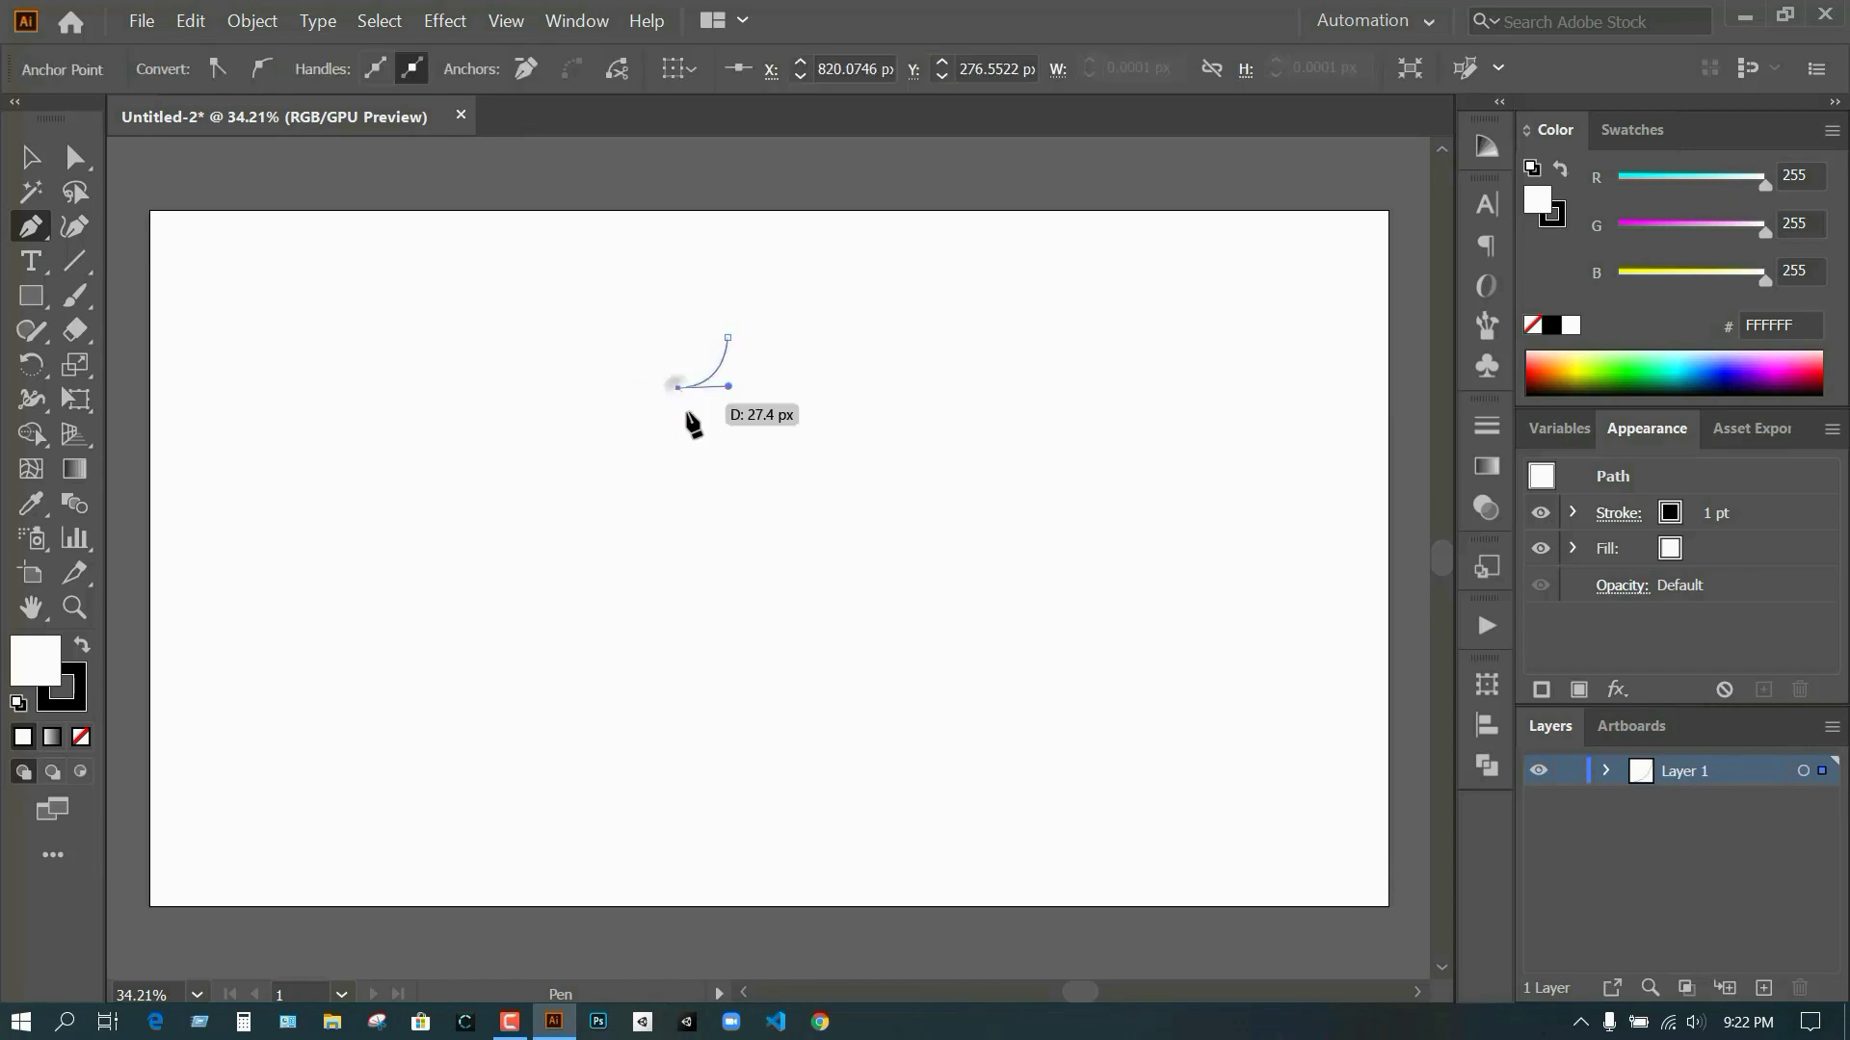
left_click(678, 685)
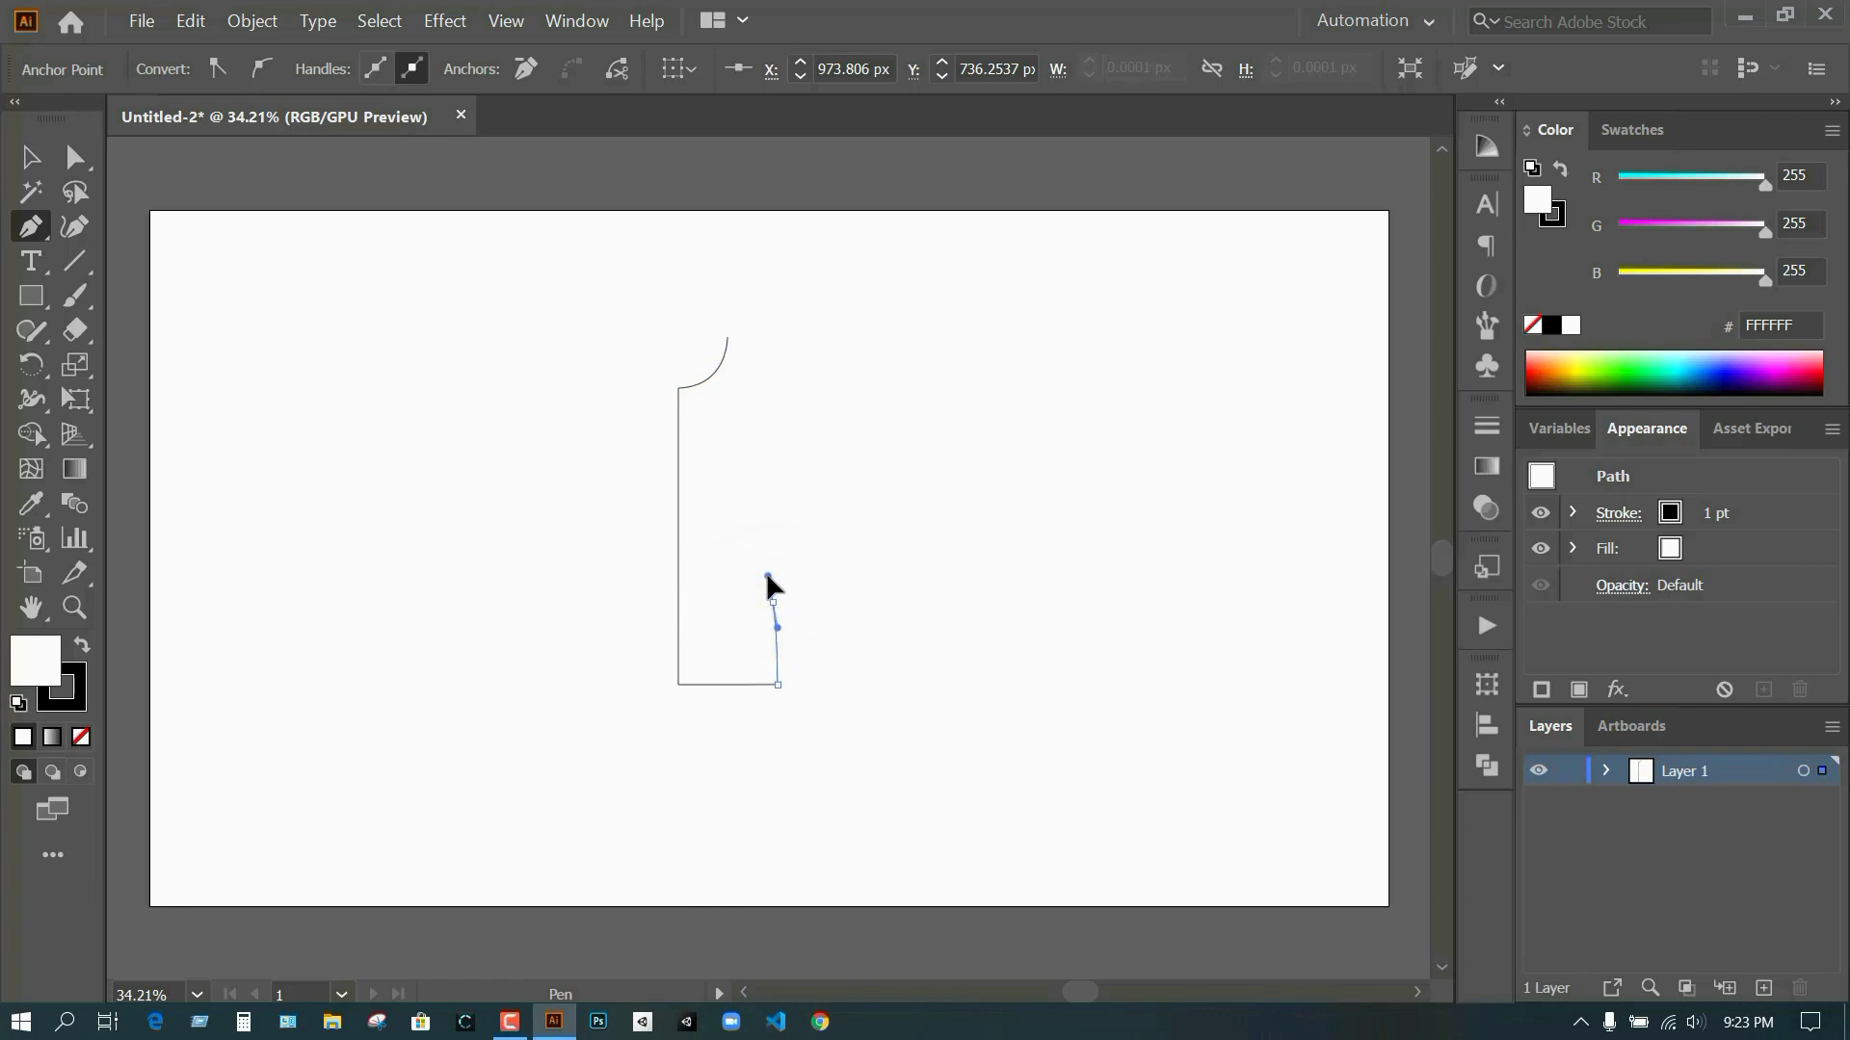
- Add the side seam and the armhole curve up to the shoulder, then zoom in on the outline
left_click_drag(767, 576, 772, 570)
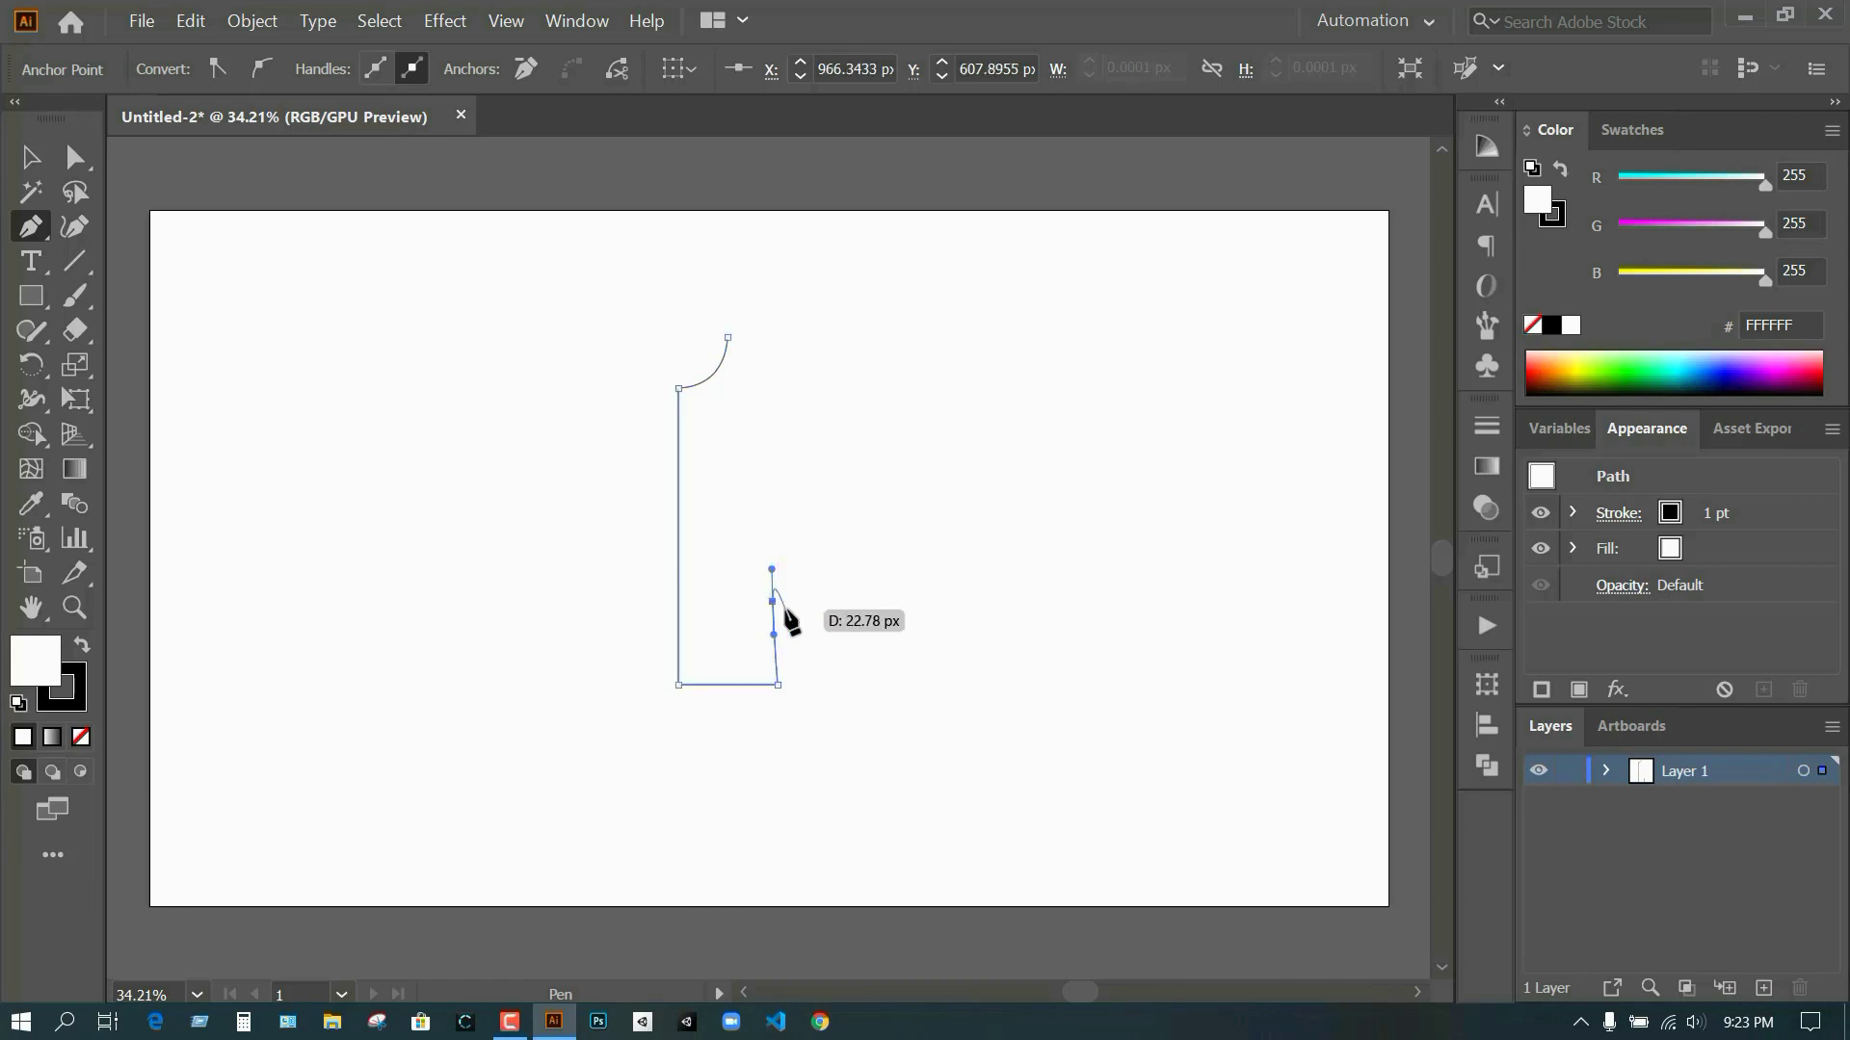
left_click(772, 602)
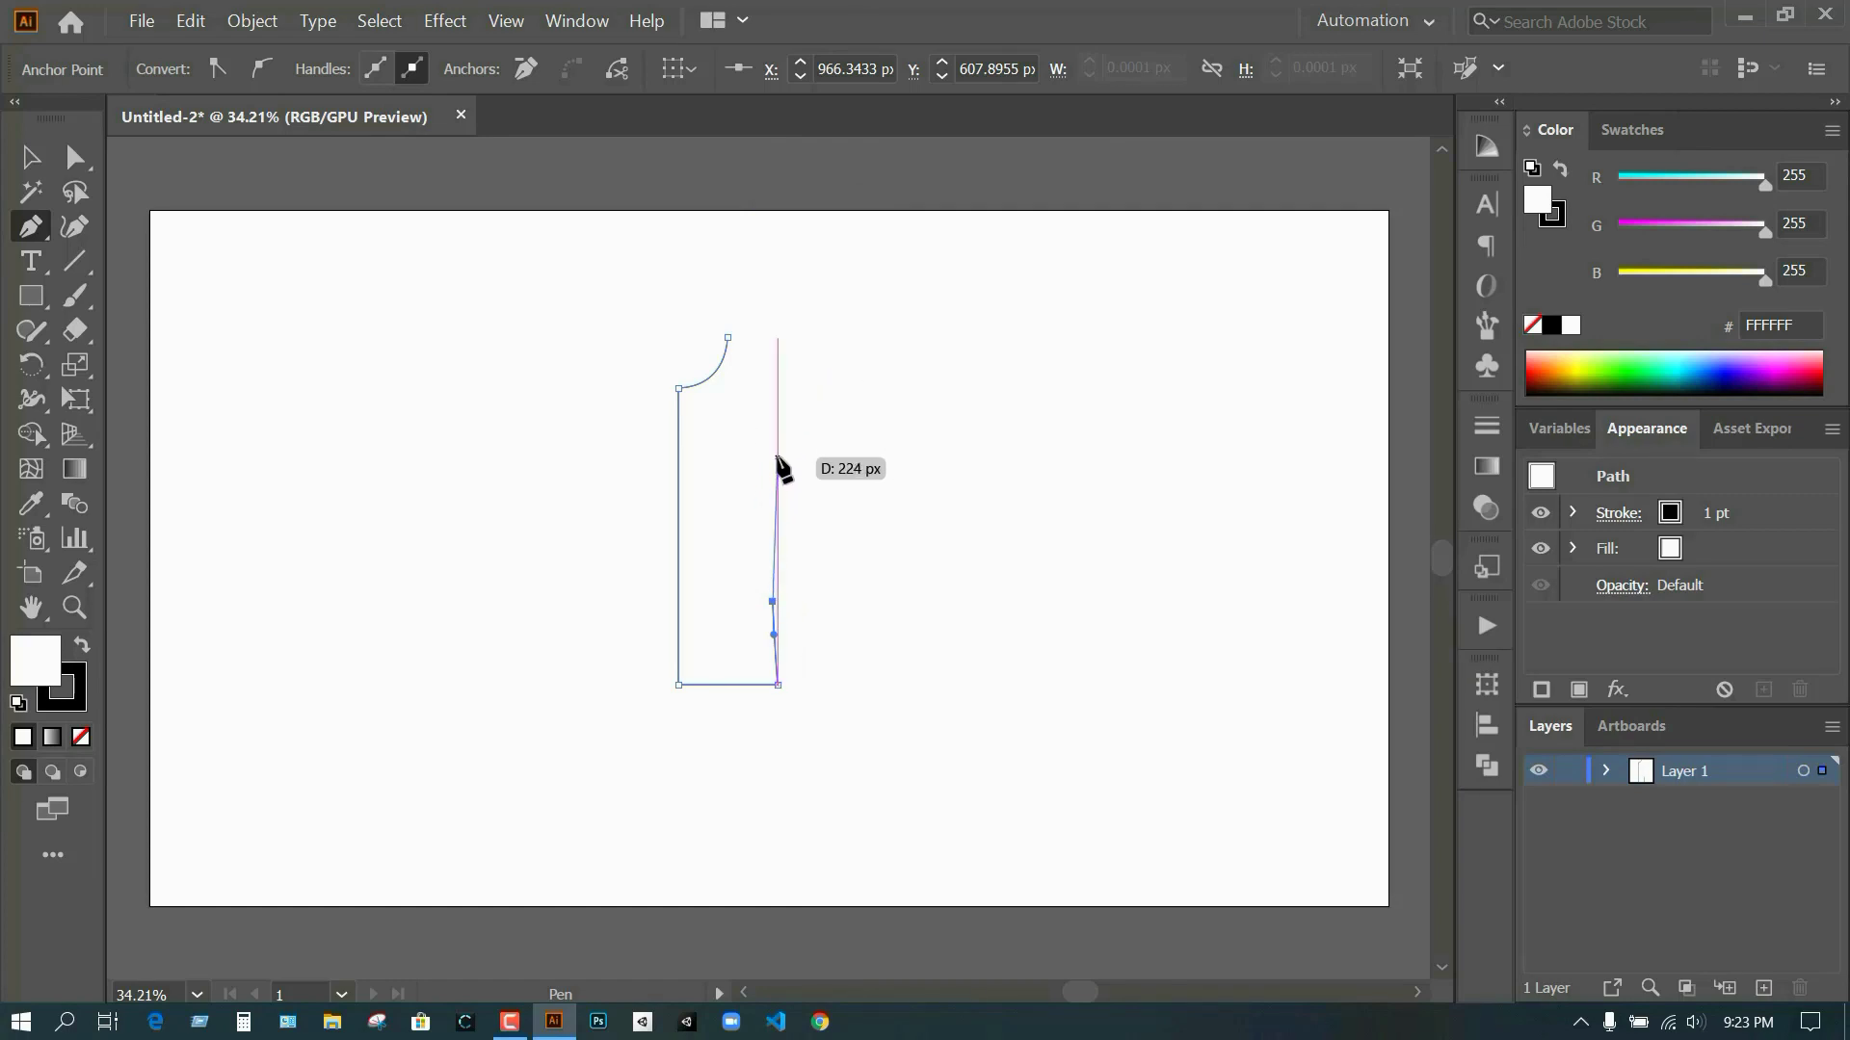
mouse_move(777, 452)
left_mouse_down()
mouse_move(797, 310)
mouse_move(845, 360)
left_mouse_up()
left_click(30, 157)
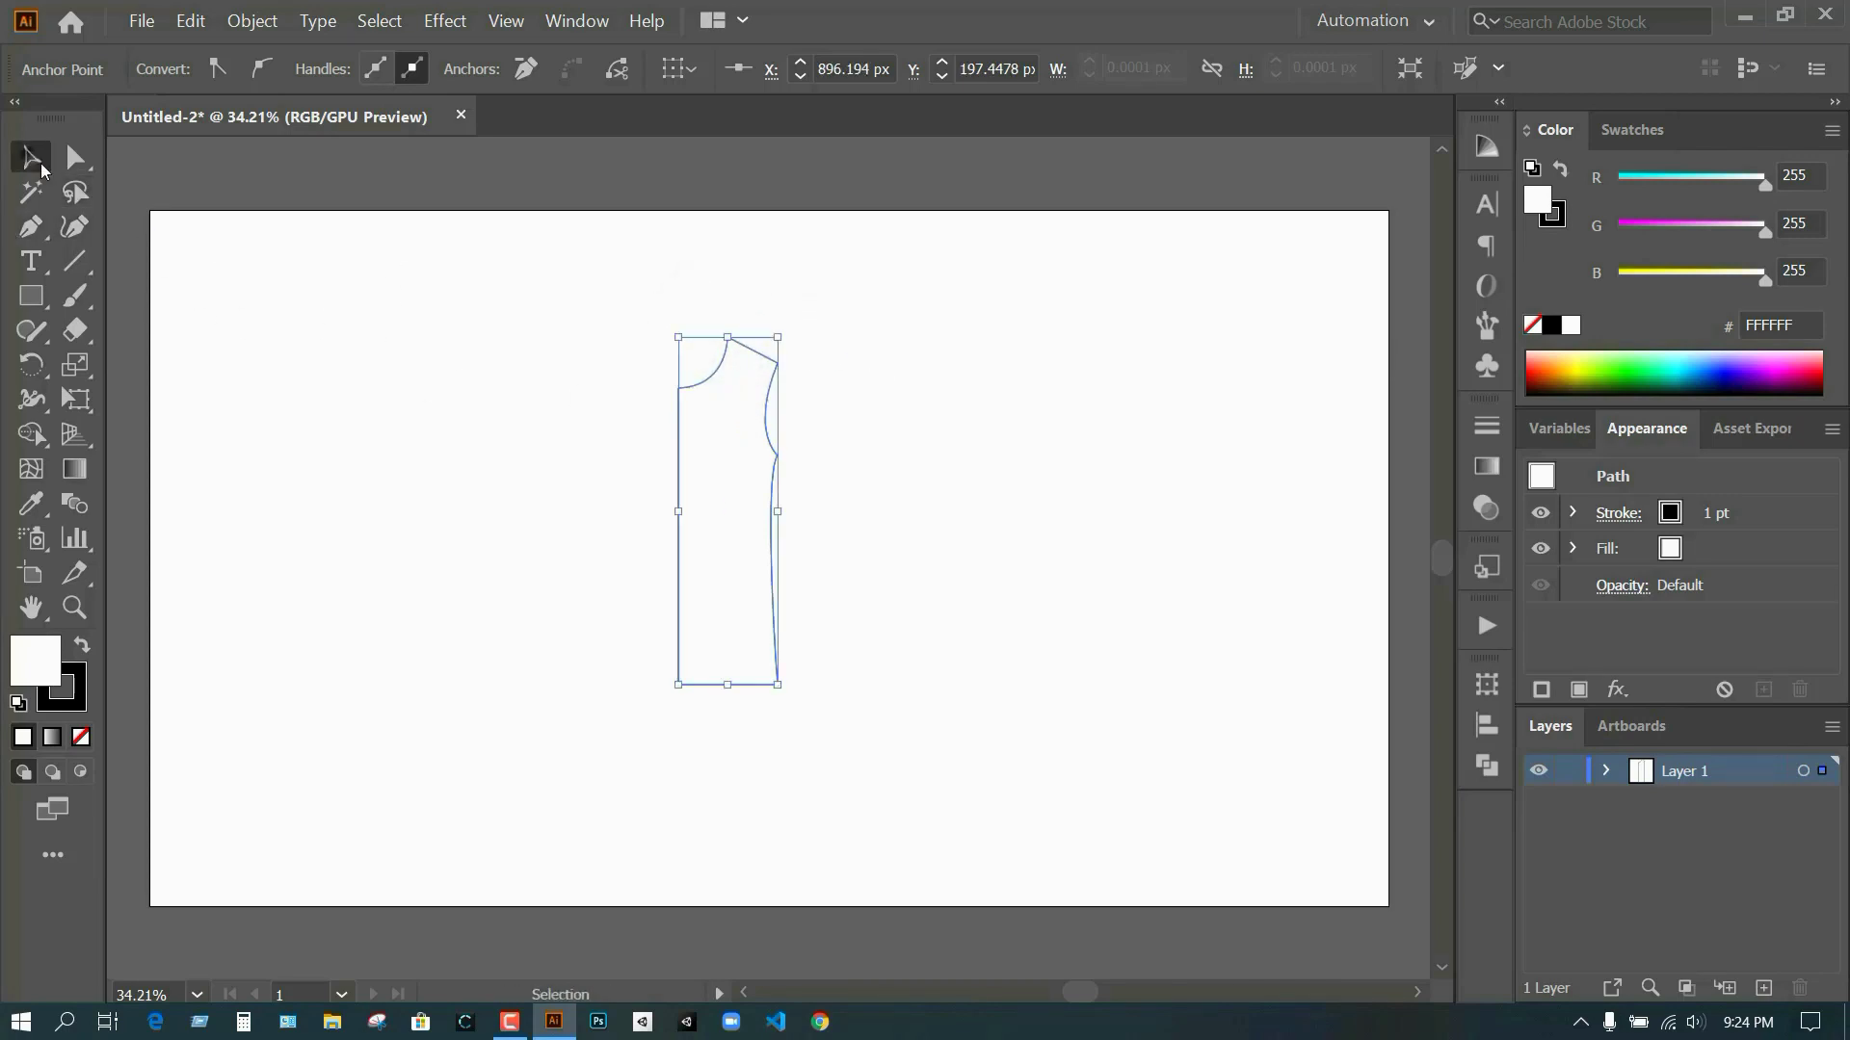
key("ctrl+shift+a")
scroll(793, 443, "up", 3)
scroll(680, 371, "right", 2)
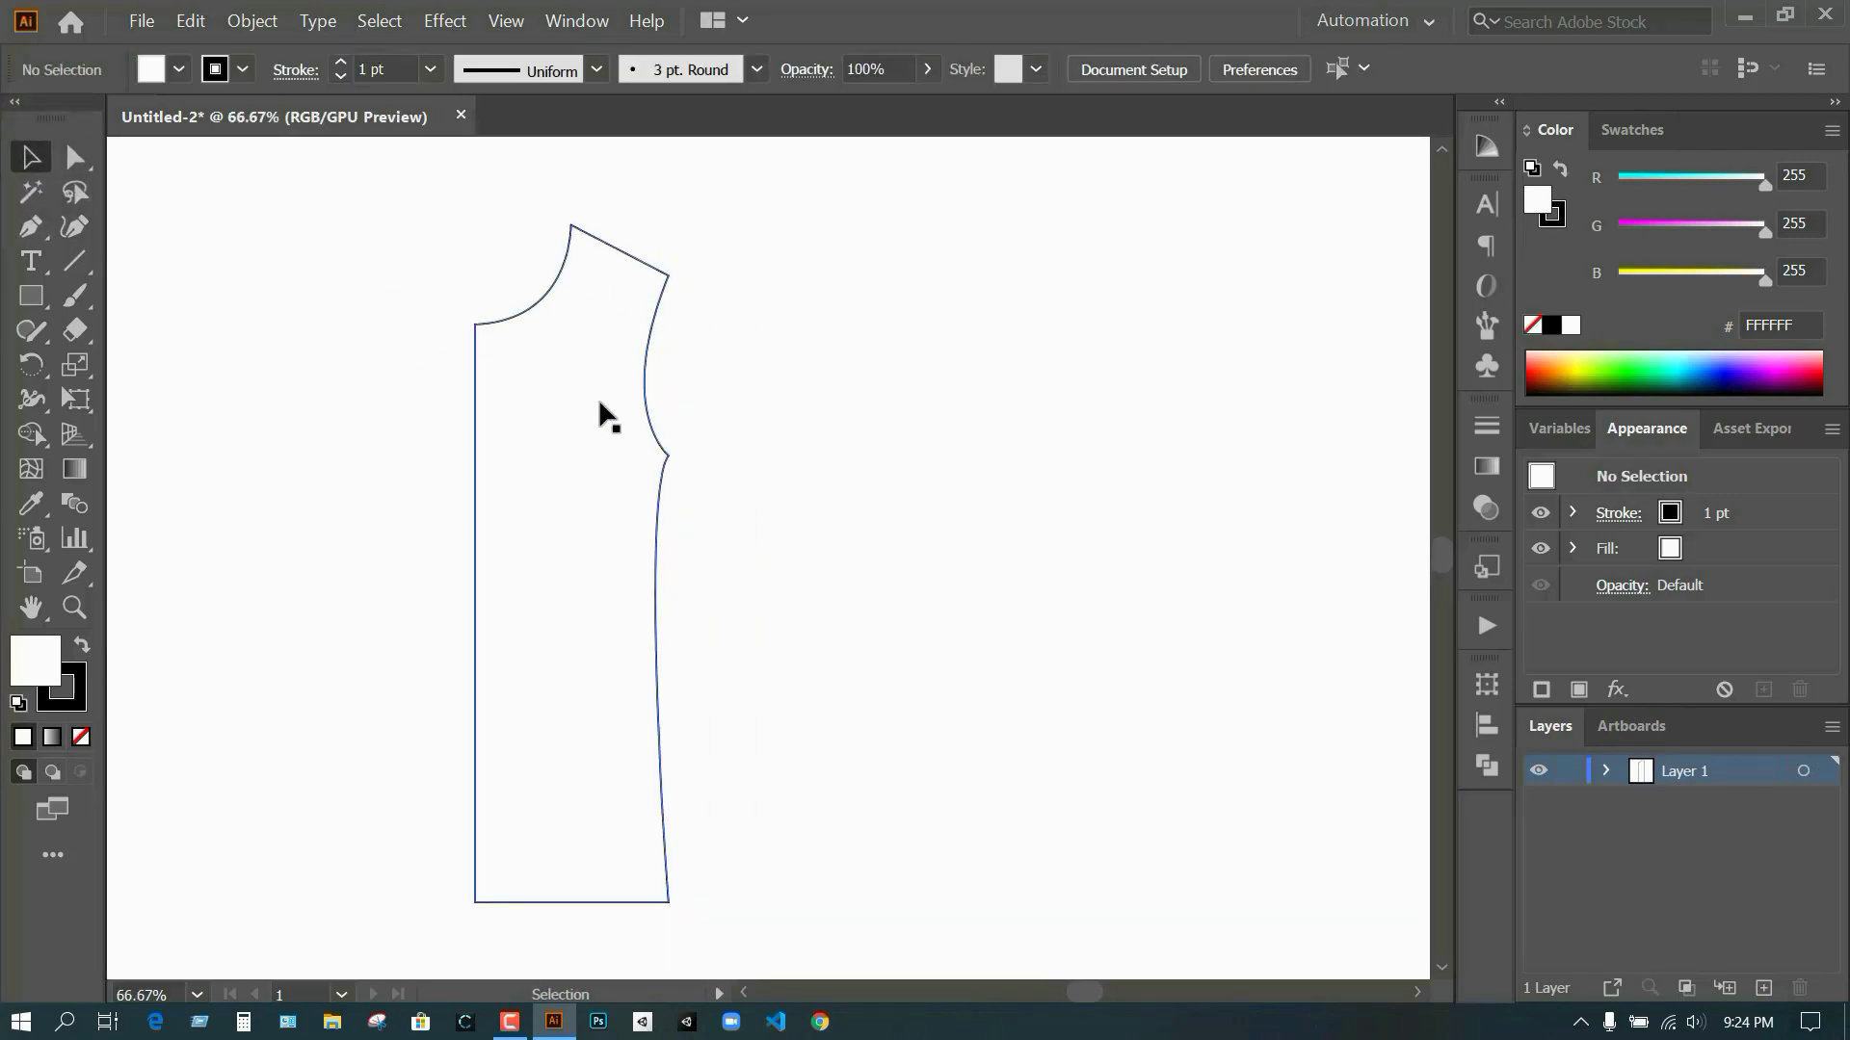
scroll(606, 412, "down", 1)
scroll(956, 460, "up", 1)
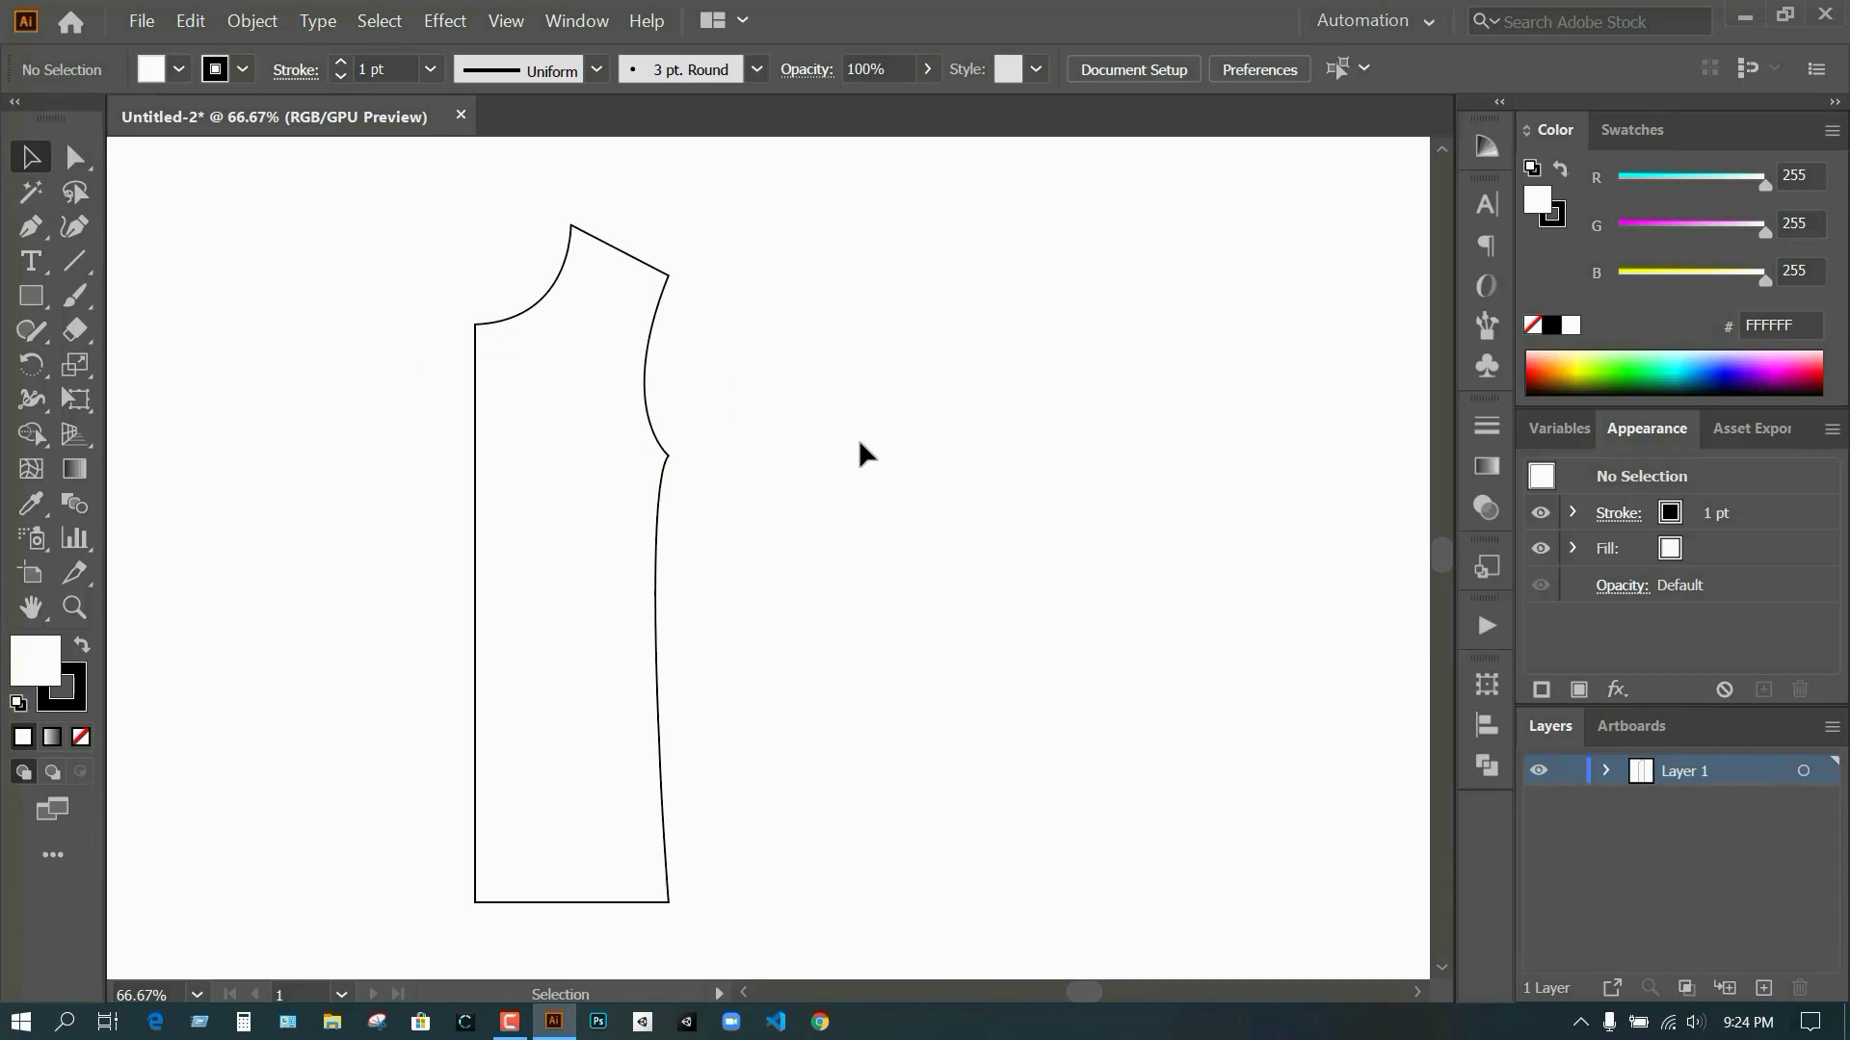
- Draw a straight-edged sleeve from the shoulder through its outer and lower corners, closing at the armhole bottom
left_click(29, 229)
left_click(668, 276)
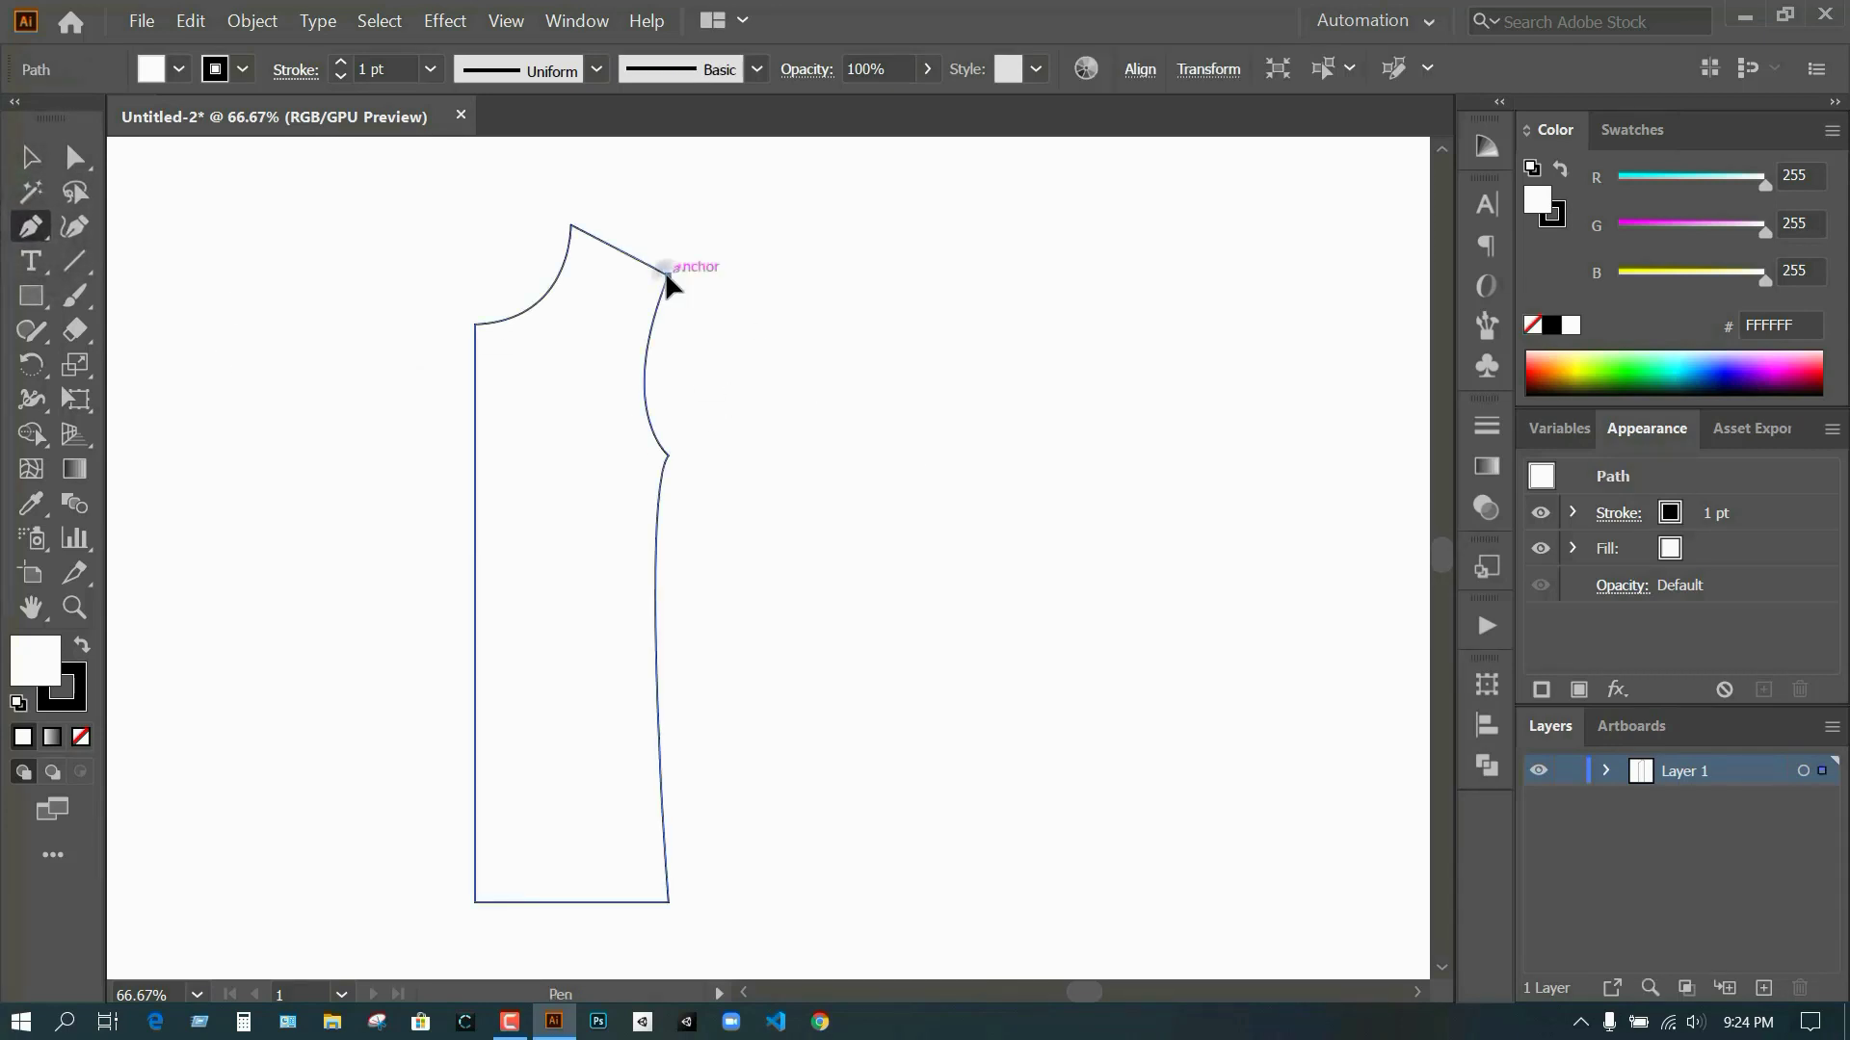
left_click(812, 423)
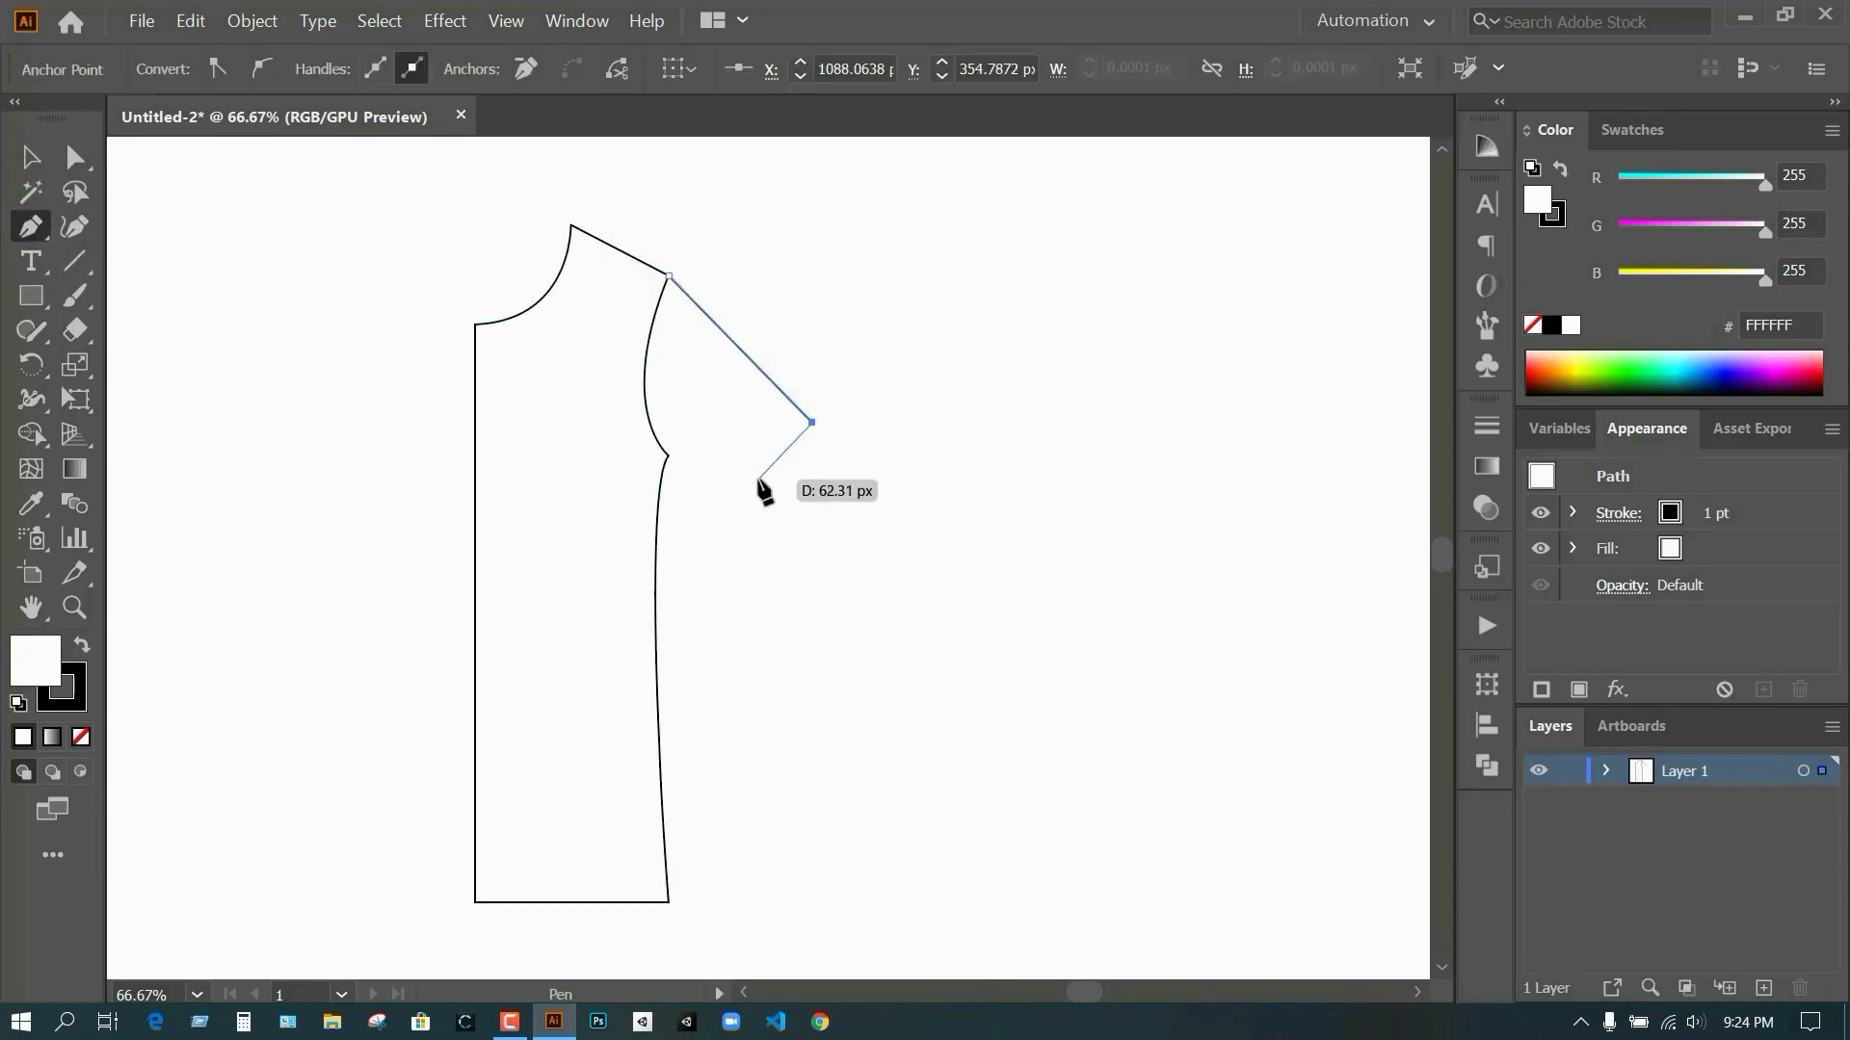
left_click(753, 484)
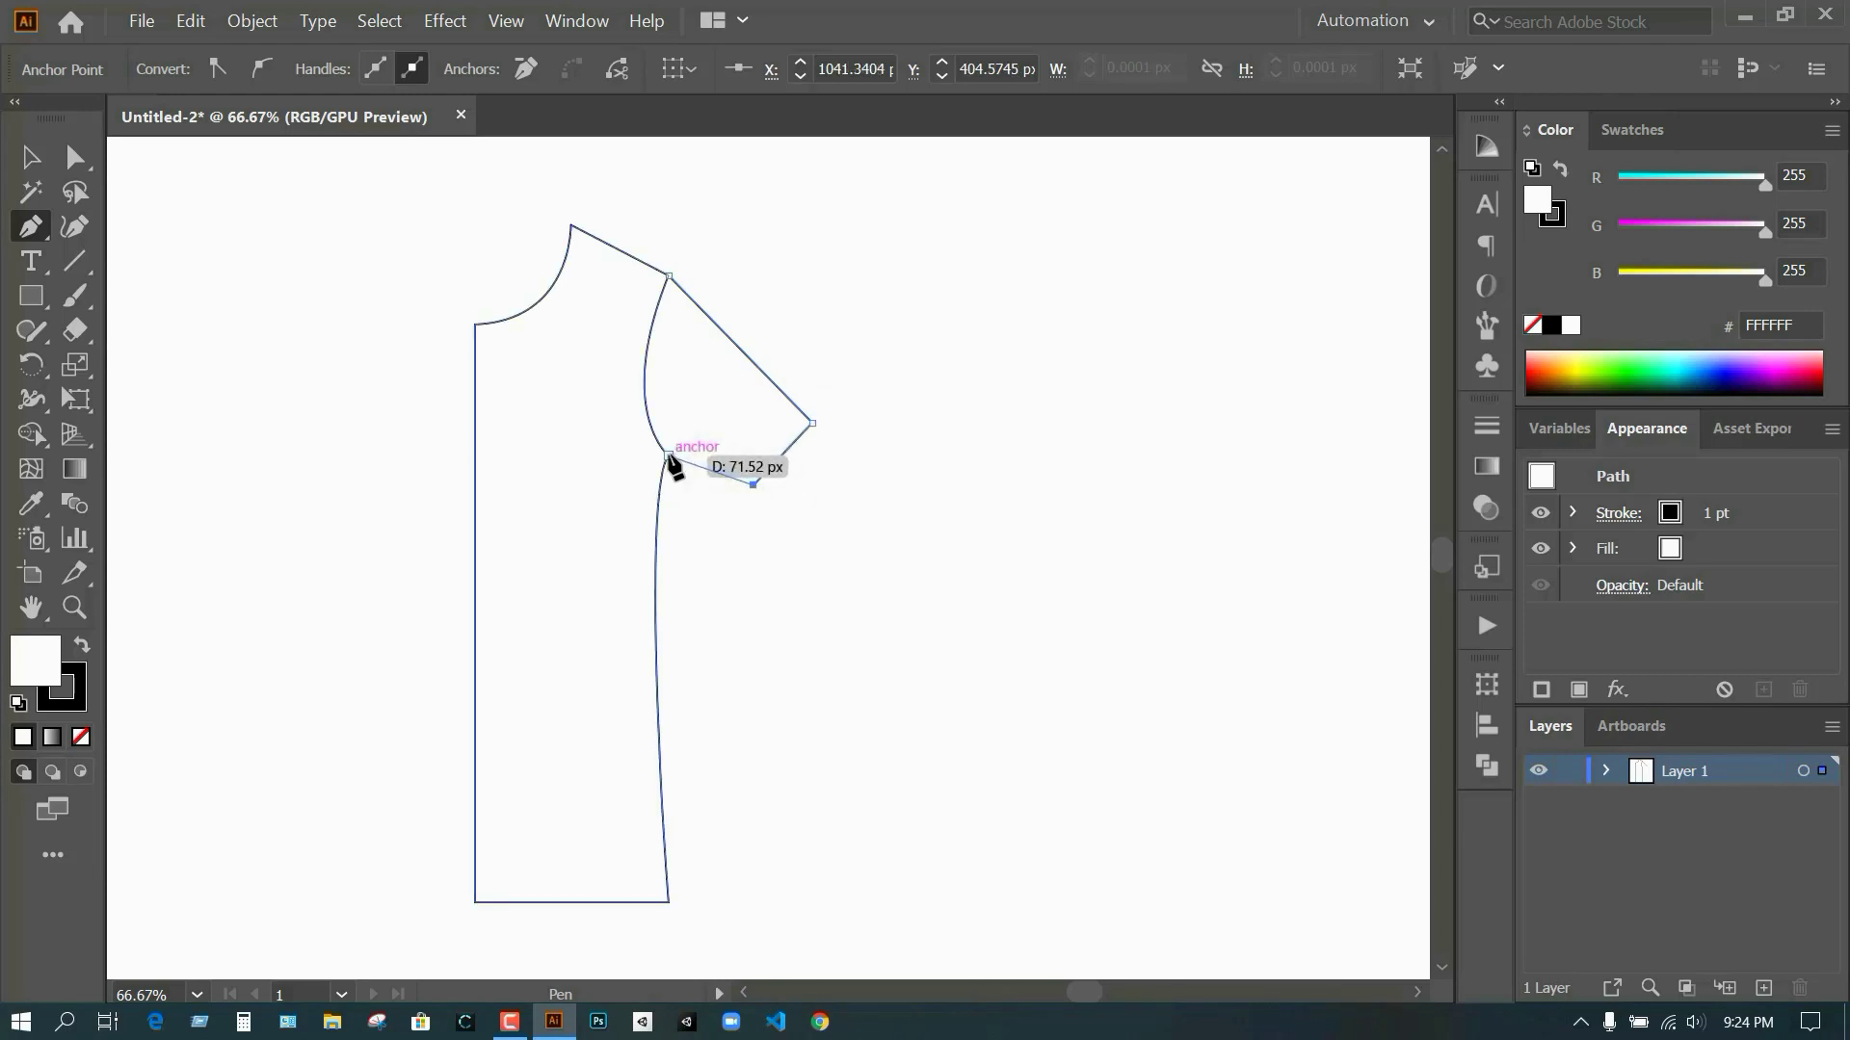
key("ctrl+z")
left_click(739, 506)
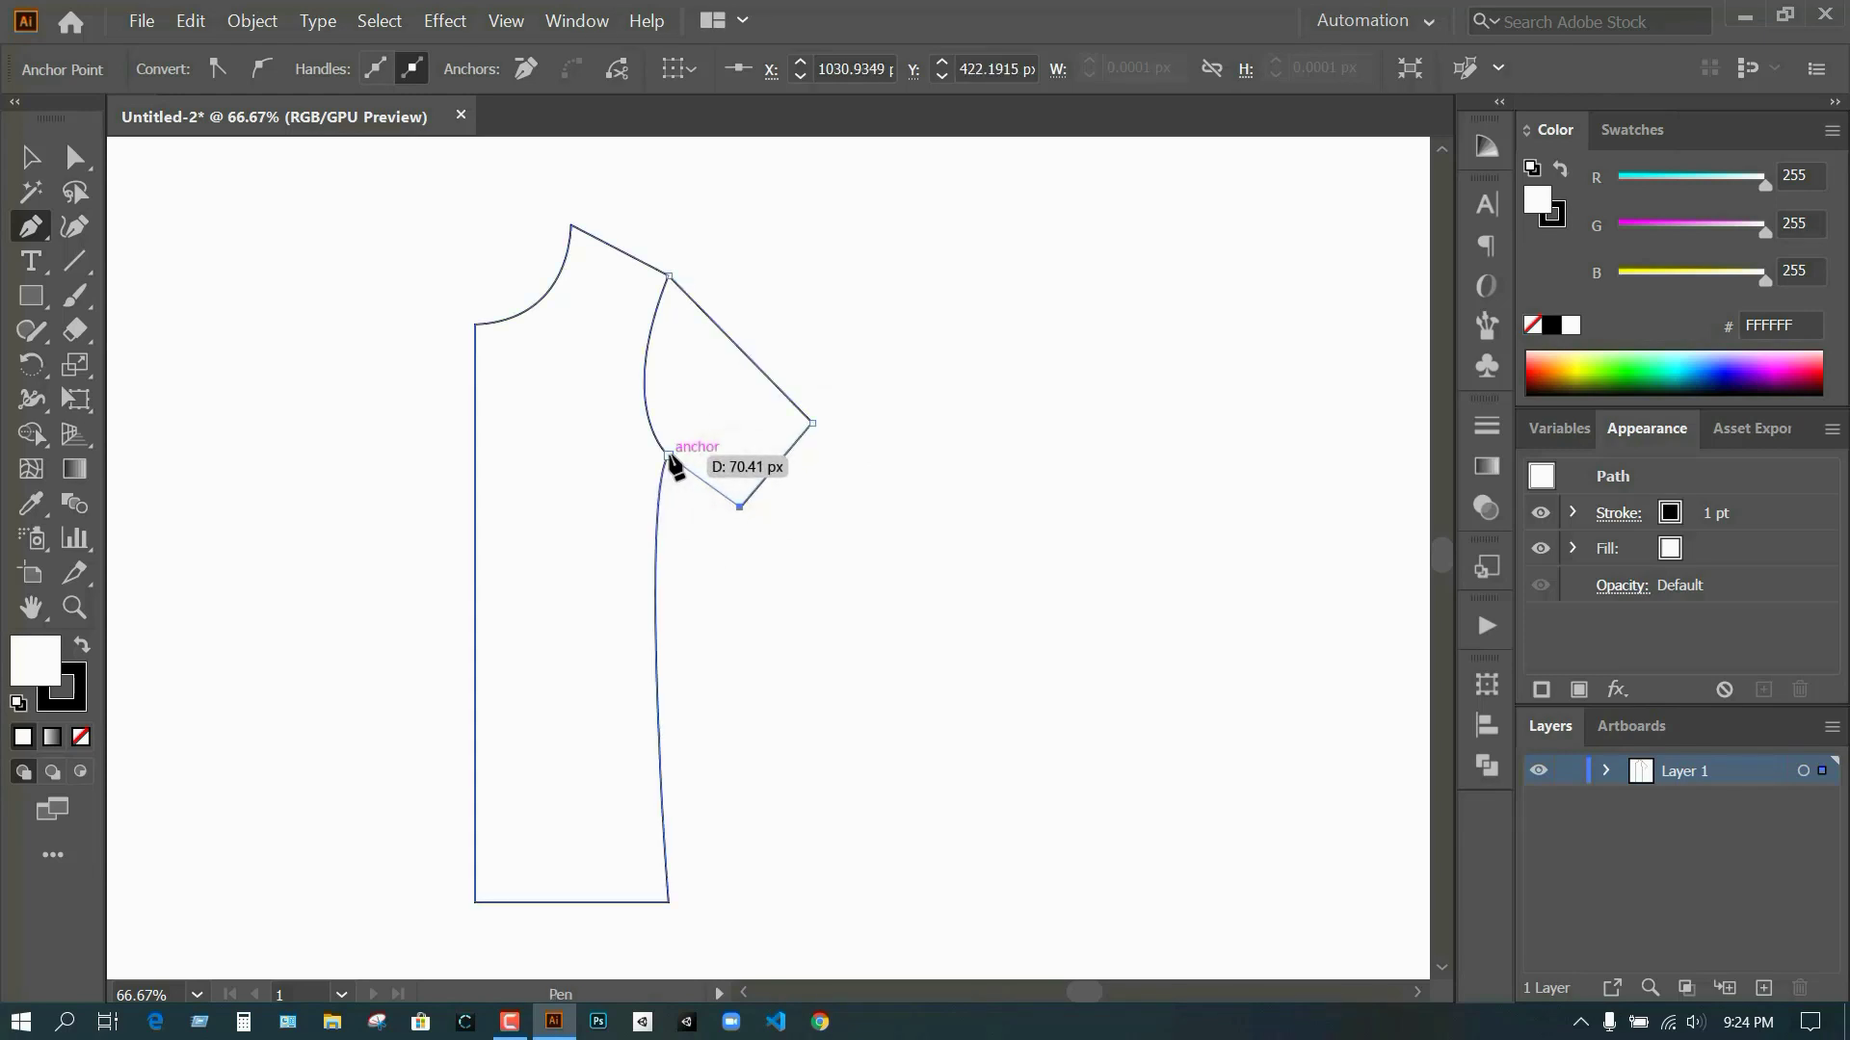
left_click(669, 453)
left_click(30, 156)
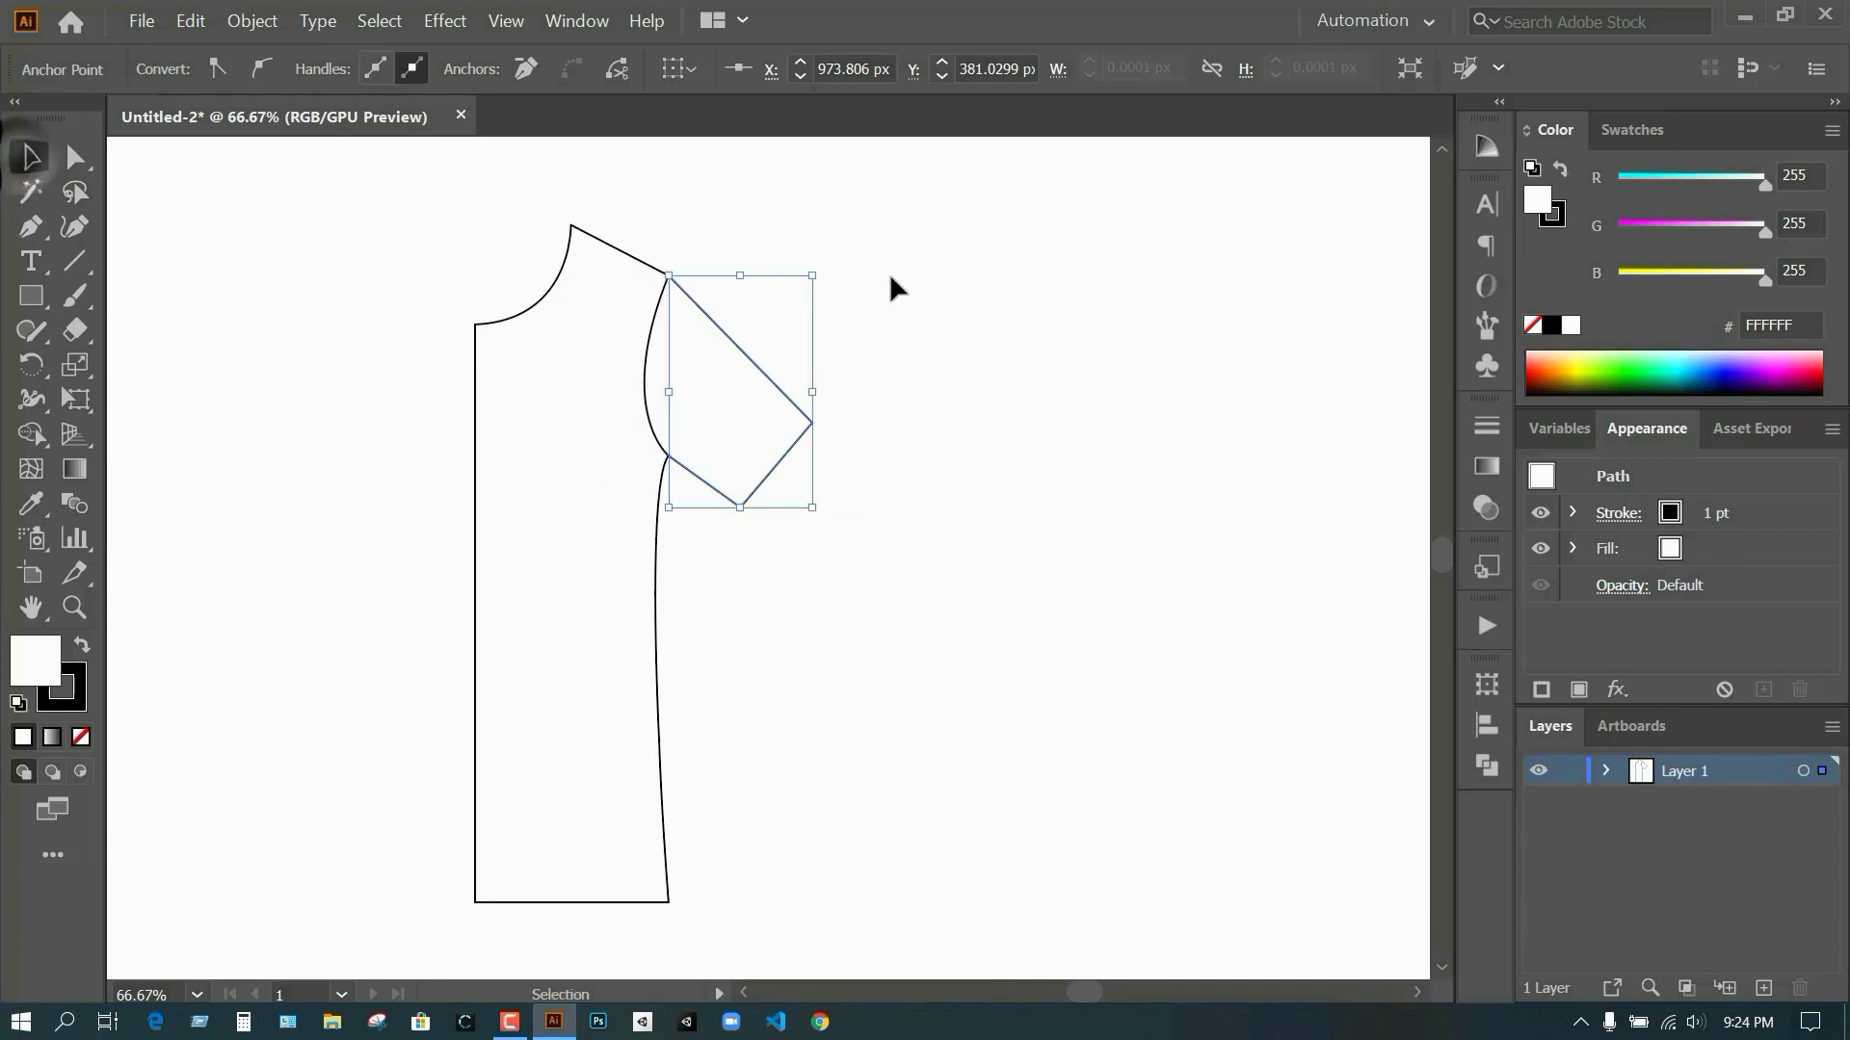
left_click(888, 274)
- Draw a cuff line parallel to the sleeve end to form a narrow cuff band
scroll(801, 420, "up", 3, "alt")
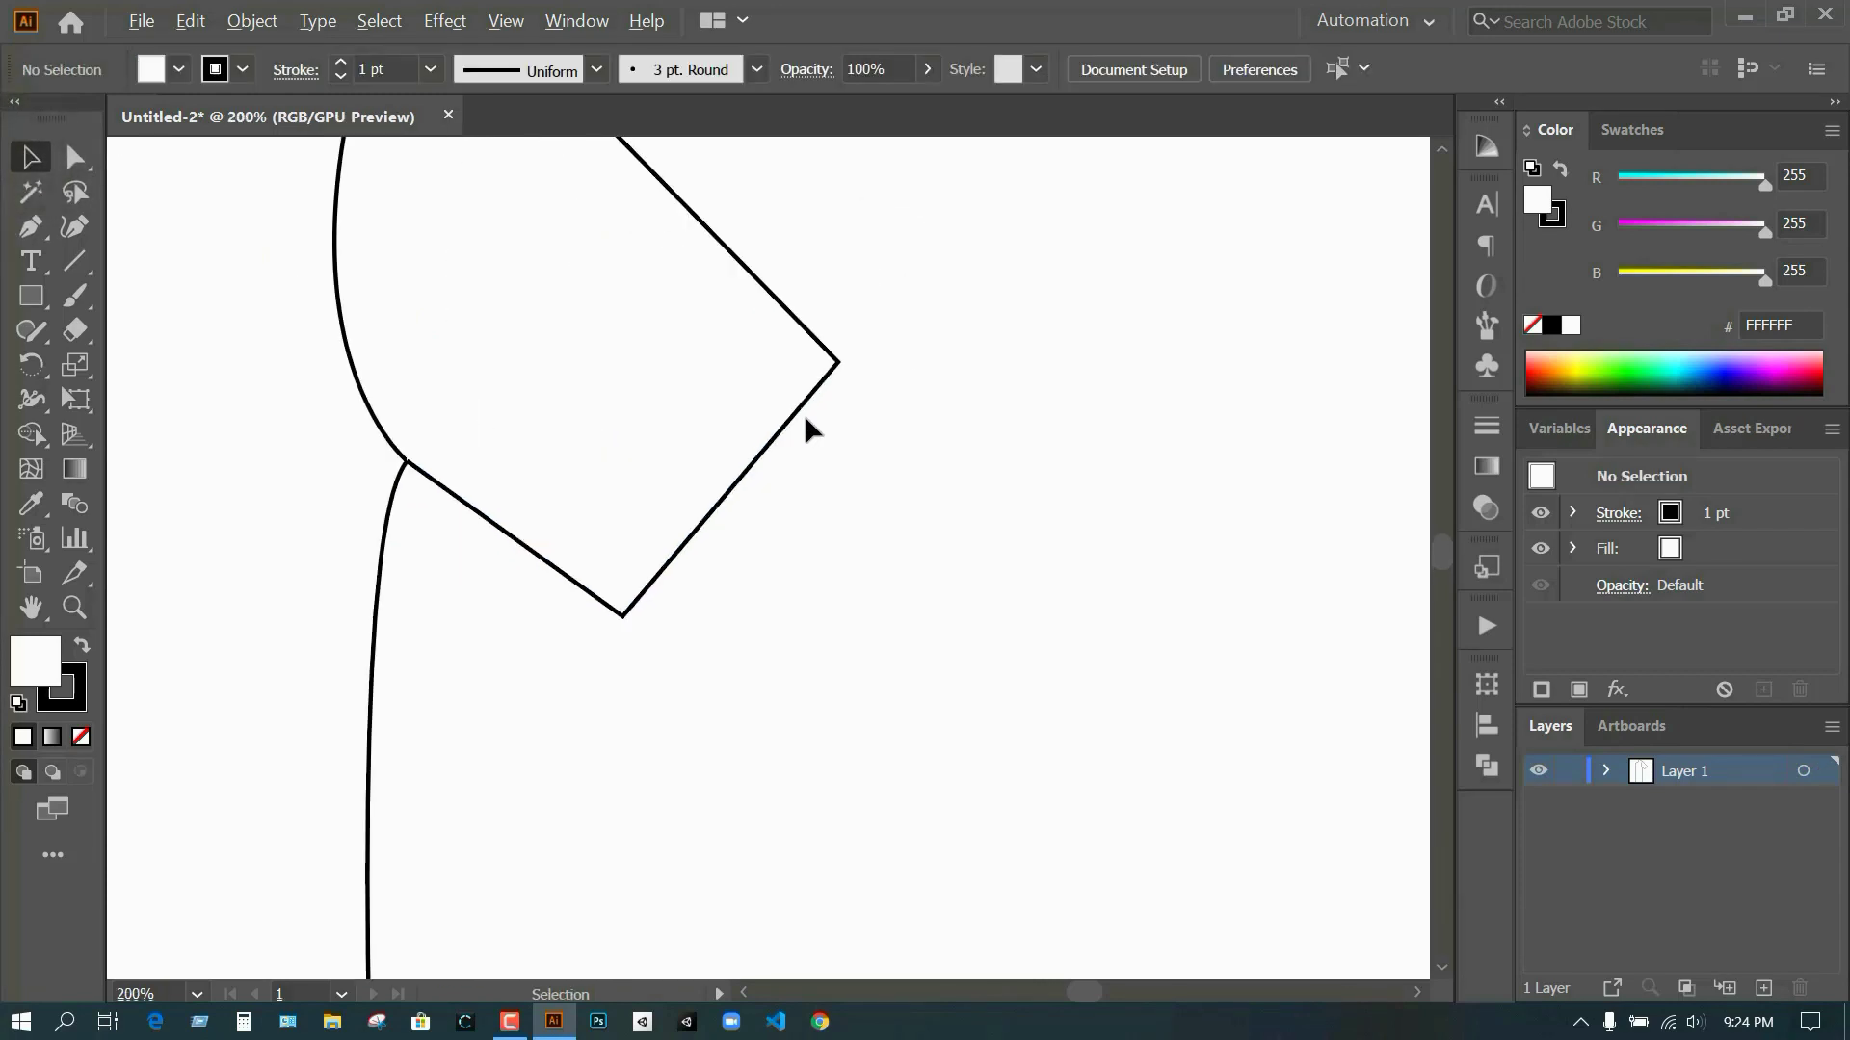
left_click(30, 225)
mouse_move(821, 345)
left_mouse_down()
mouse_move(602, 596)
mouse_move(609, 612)
left_mouse_up()
left_click(604, 601)
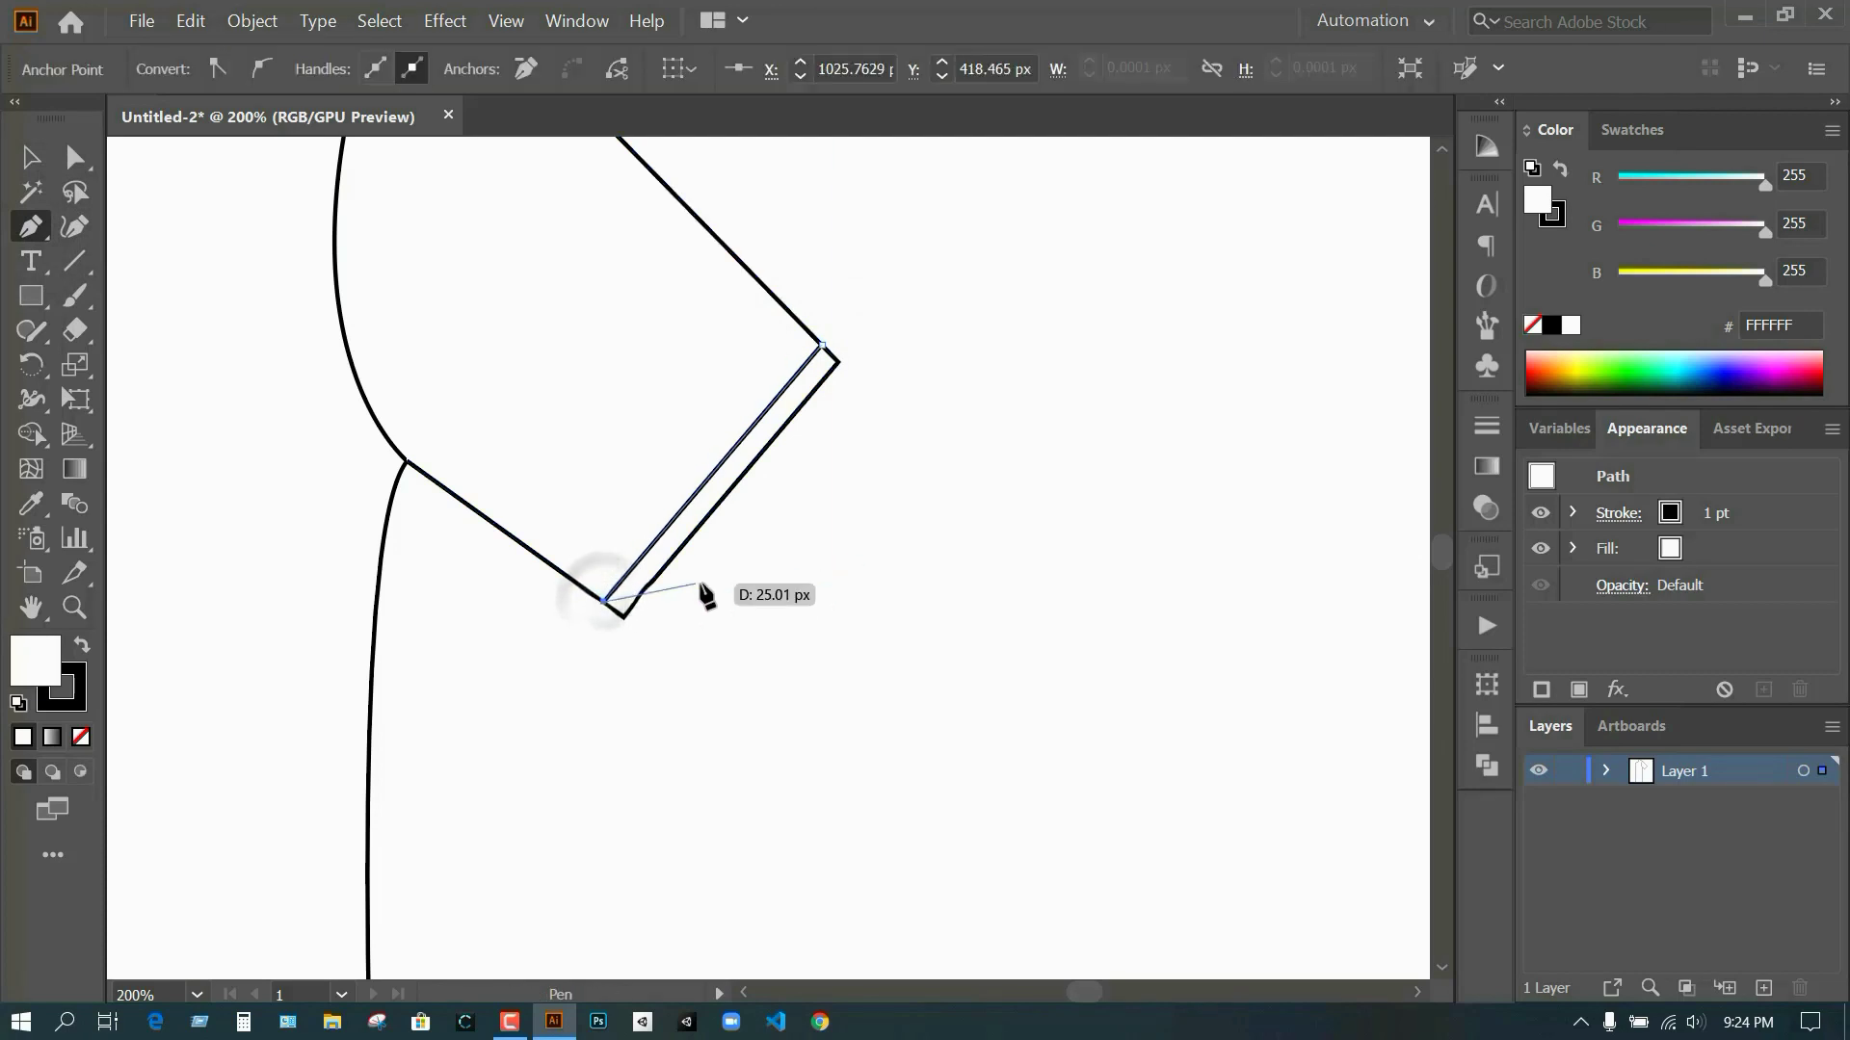
key("v")
left_click(761, 665)
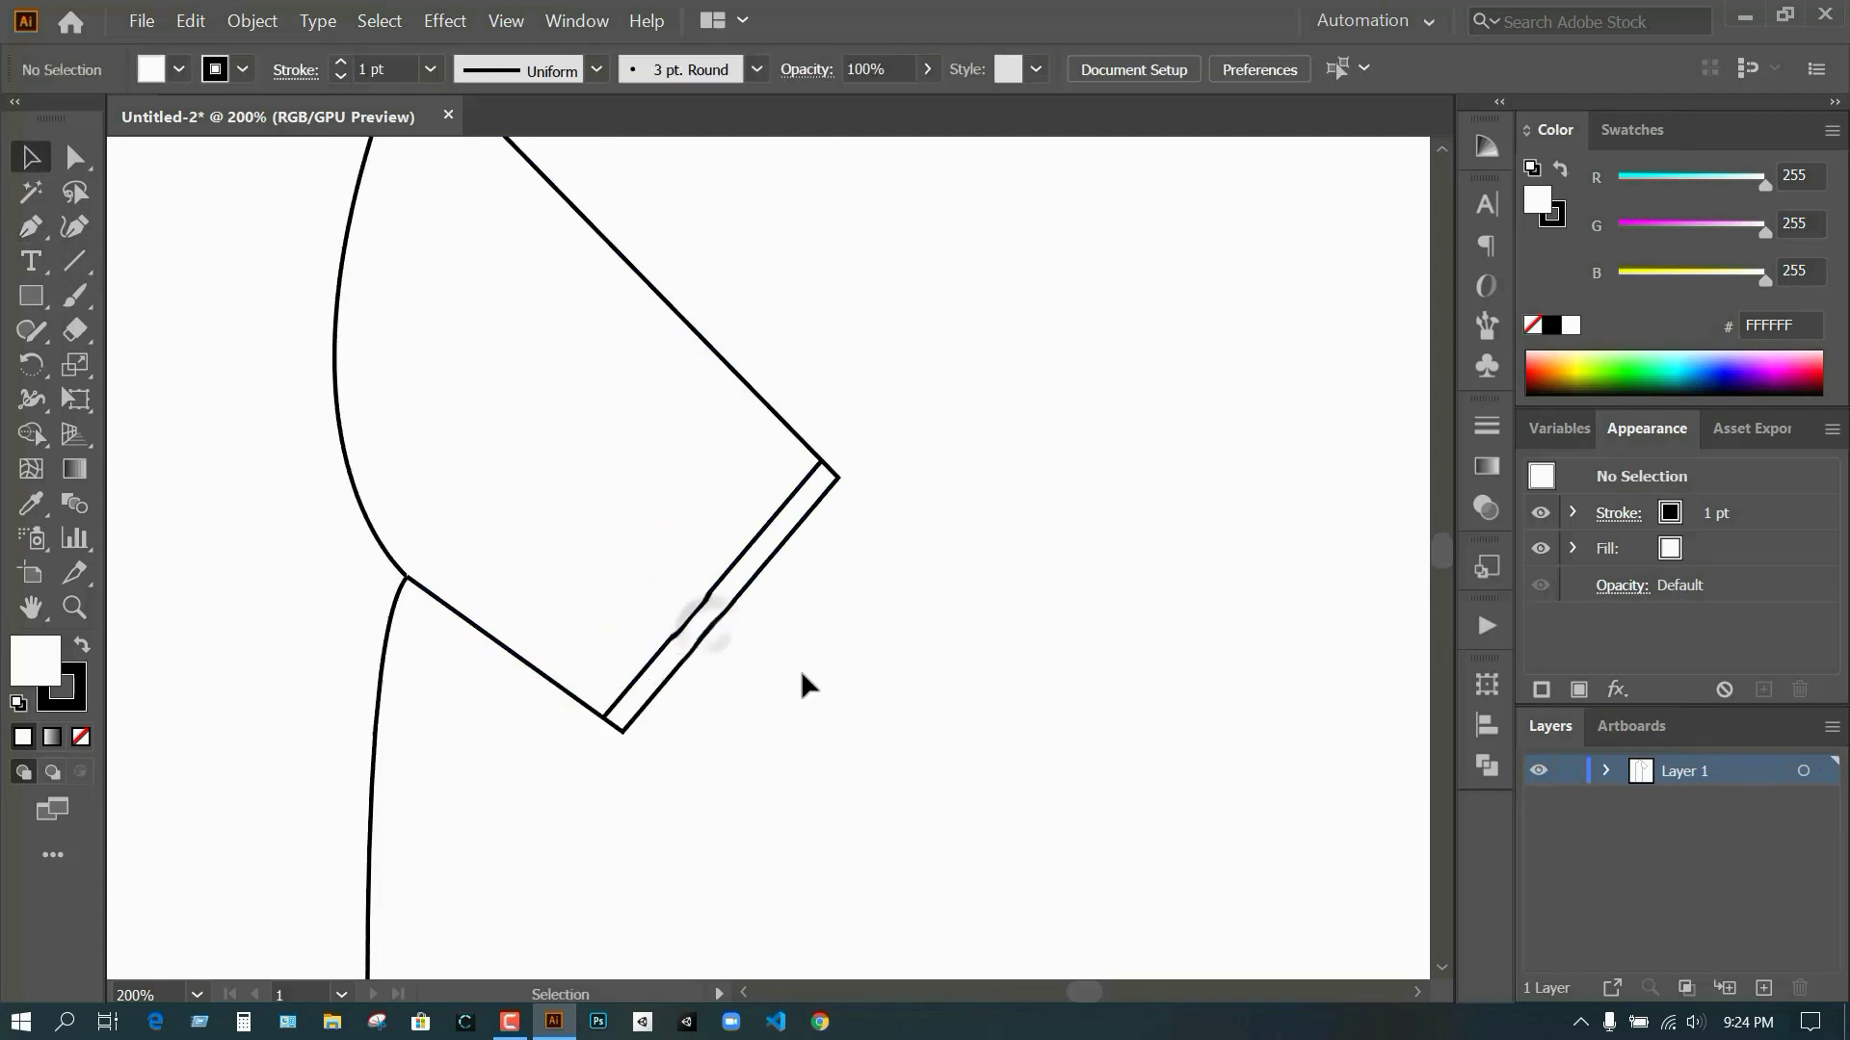
scroll(995, 648, "up", 1)
scroll(925, 640, "down", 1)
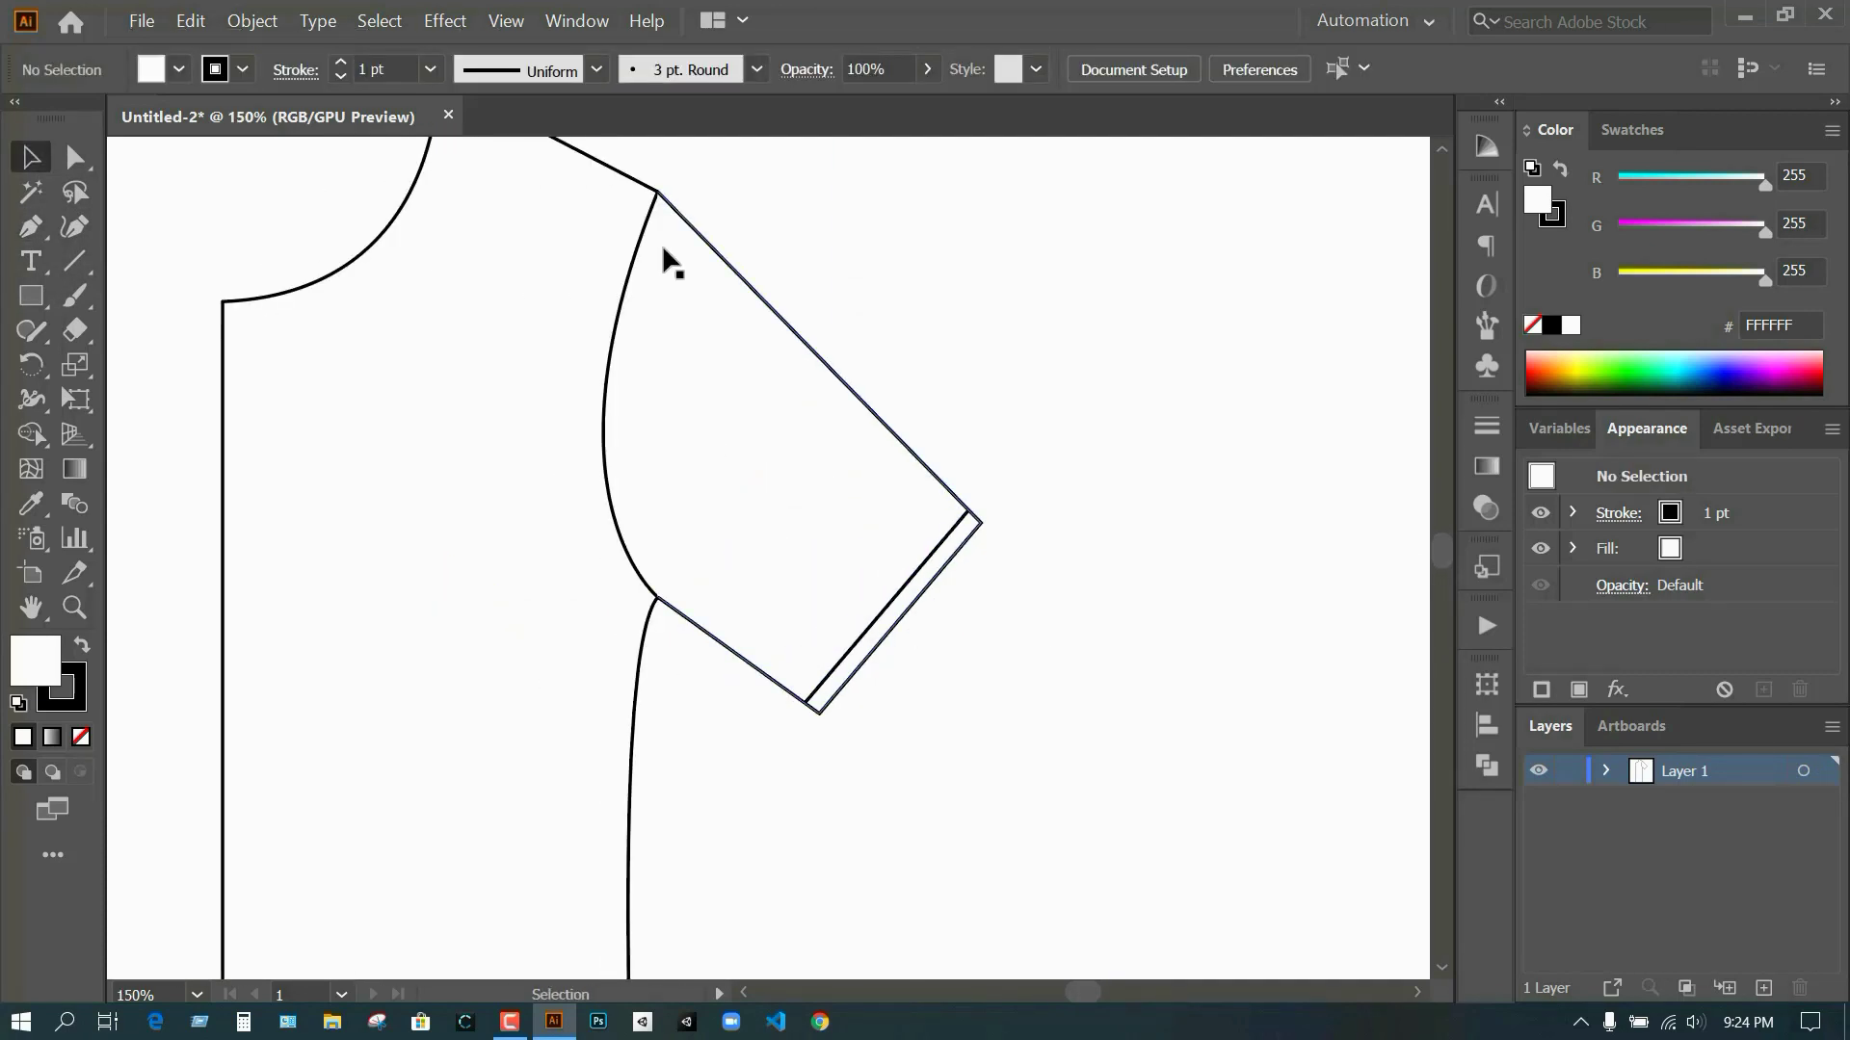
- Draw a curved seam line just inside the armhole with no fill, then zoom out
key("p")
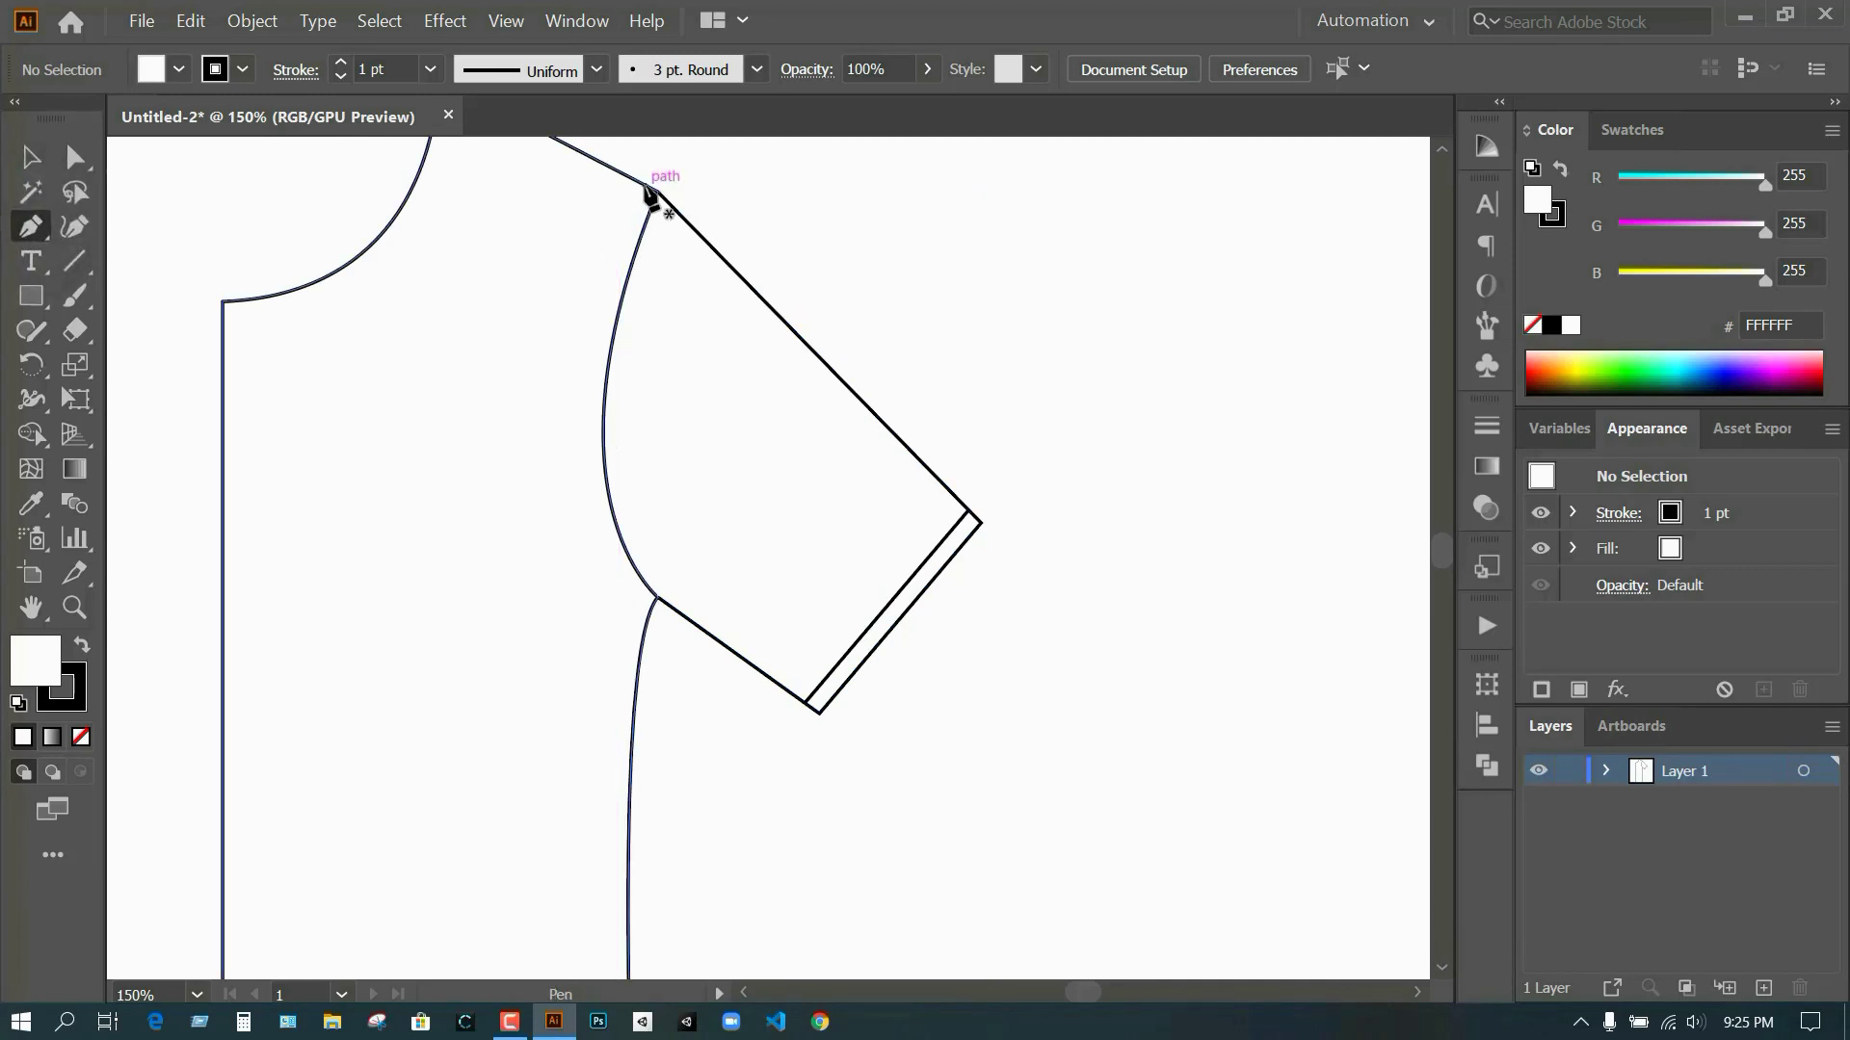
left_click(645, 185)
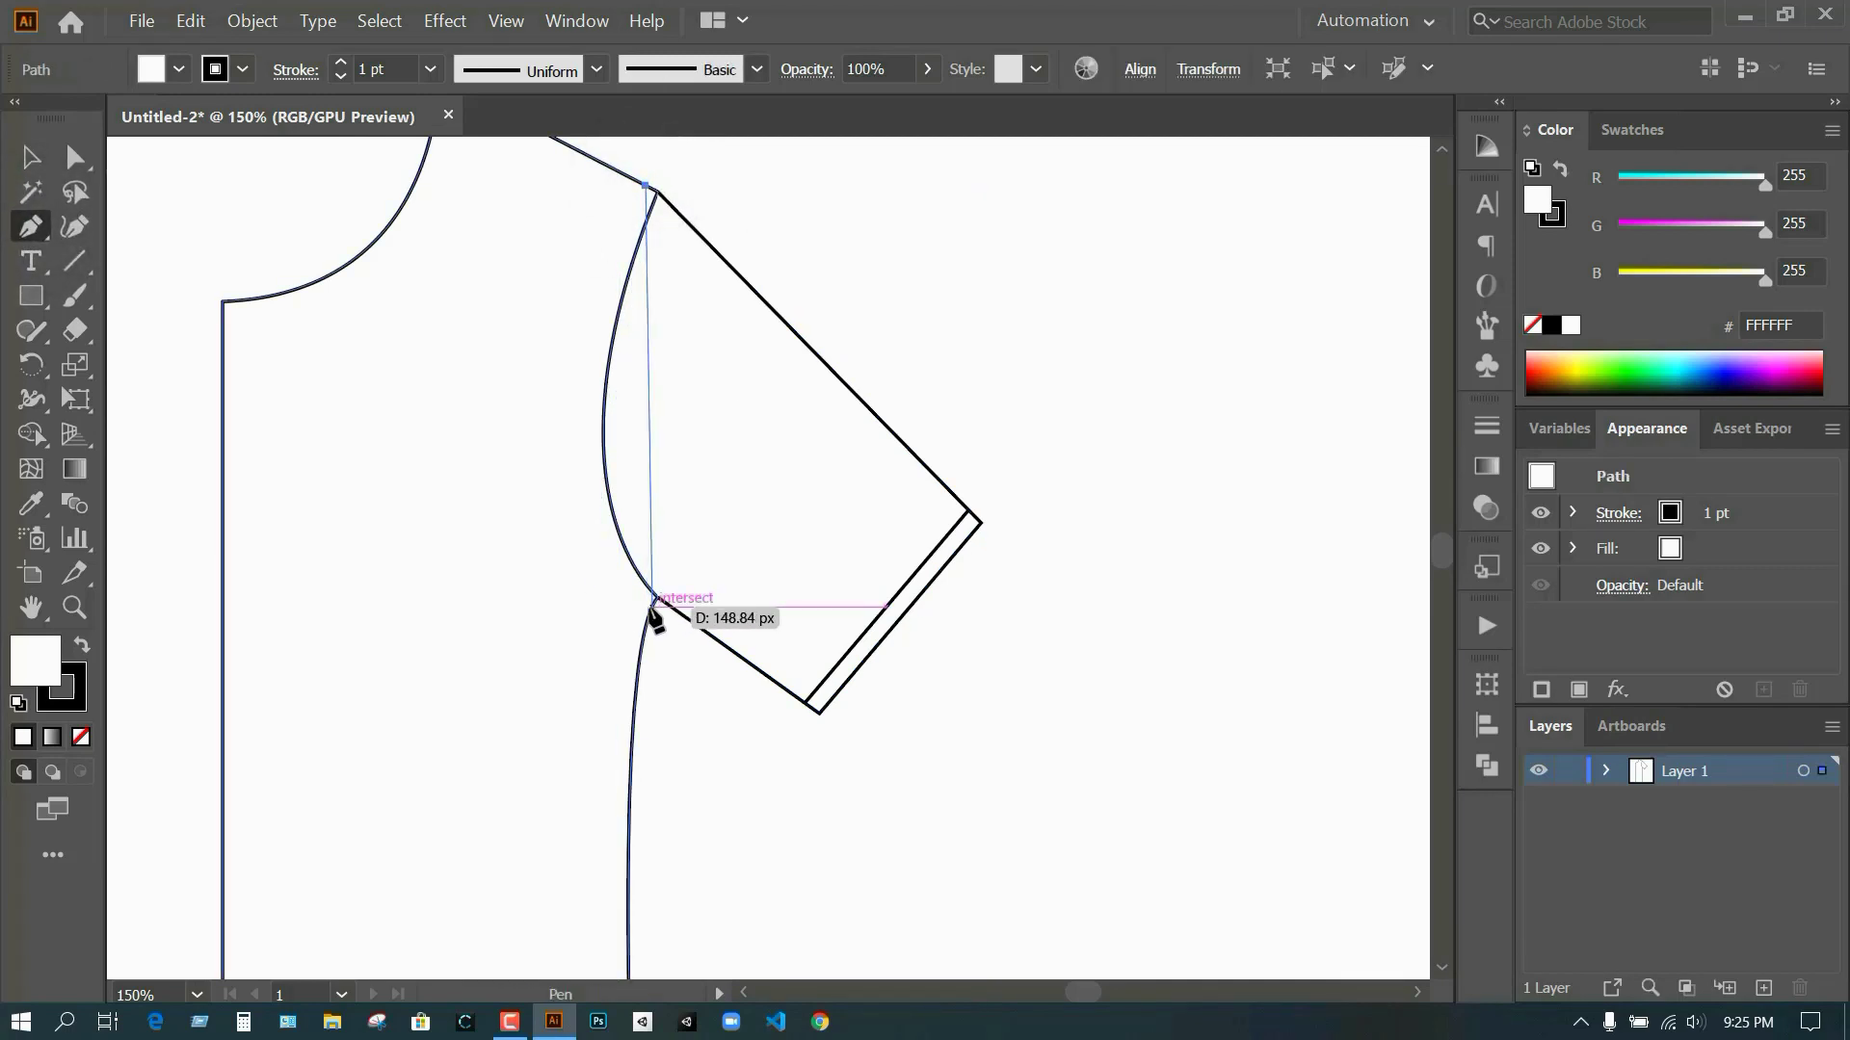
mouse_move(651, 606)
left_mouse_down()
mouse_move(793, 738)
mouse_move(653, 611)
mouse_move(395, 801)
mouse_move(568, 829)
left_mouse_up()
key("slash")
key("v")
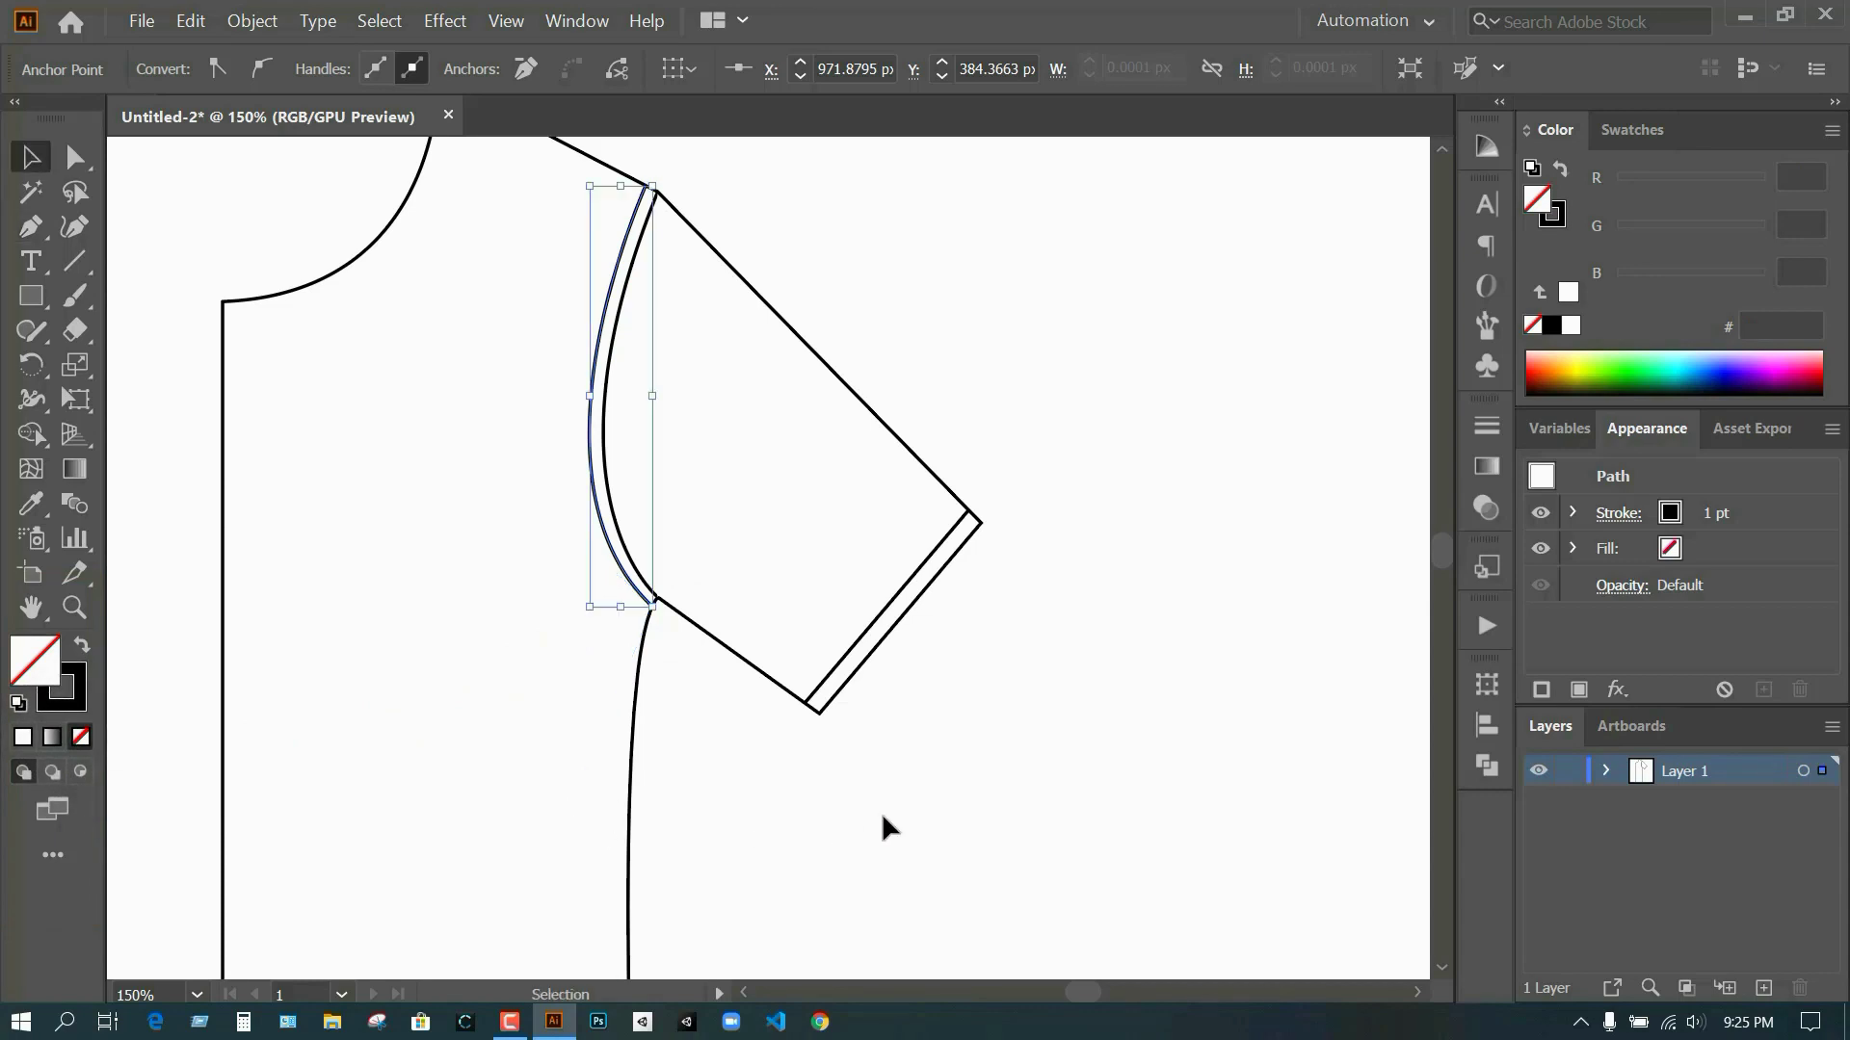
left_click(878, 803)
key("ctrl+minus")
key("ctrl+minus")
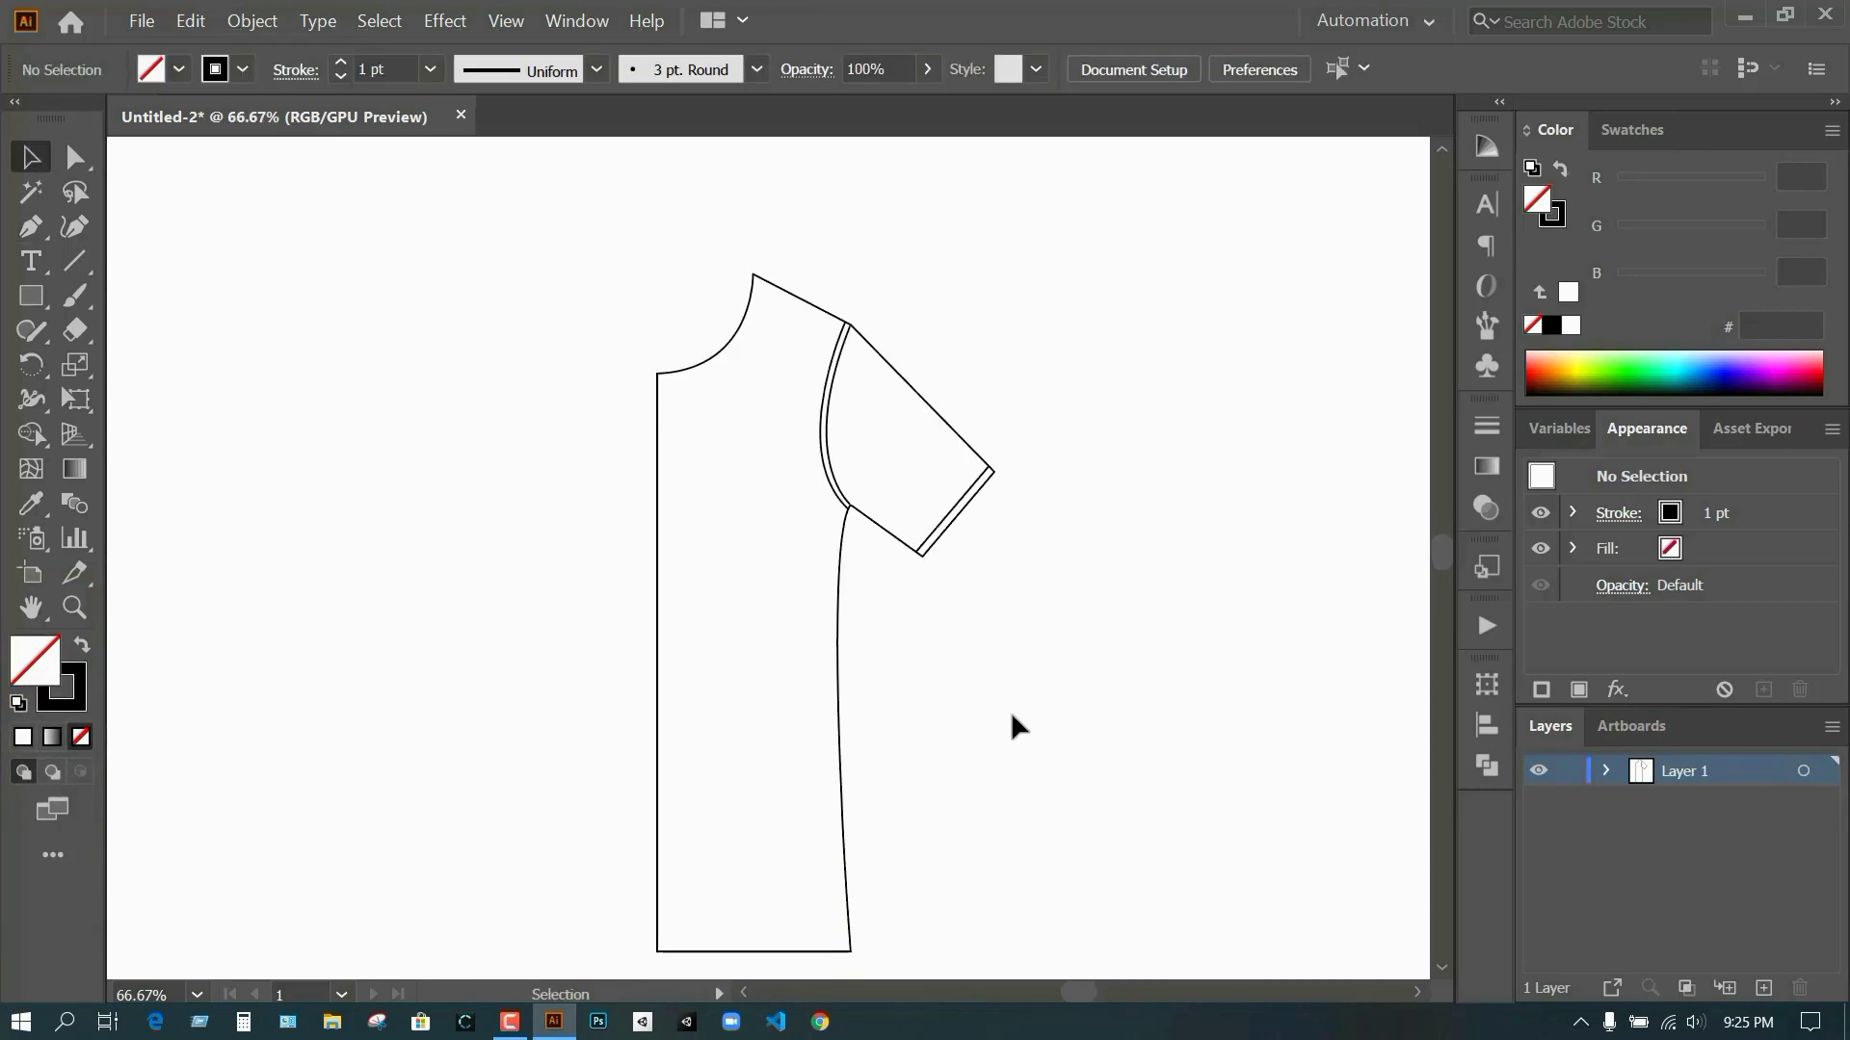
- Draw the neck trim curve inside the neckline from the front neck edge up to the shoulder
scroll(1012, 730, "down", 3)
scroll(1024, 730, "left", 2)
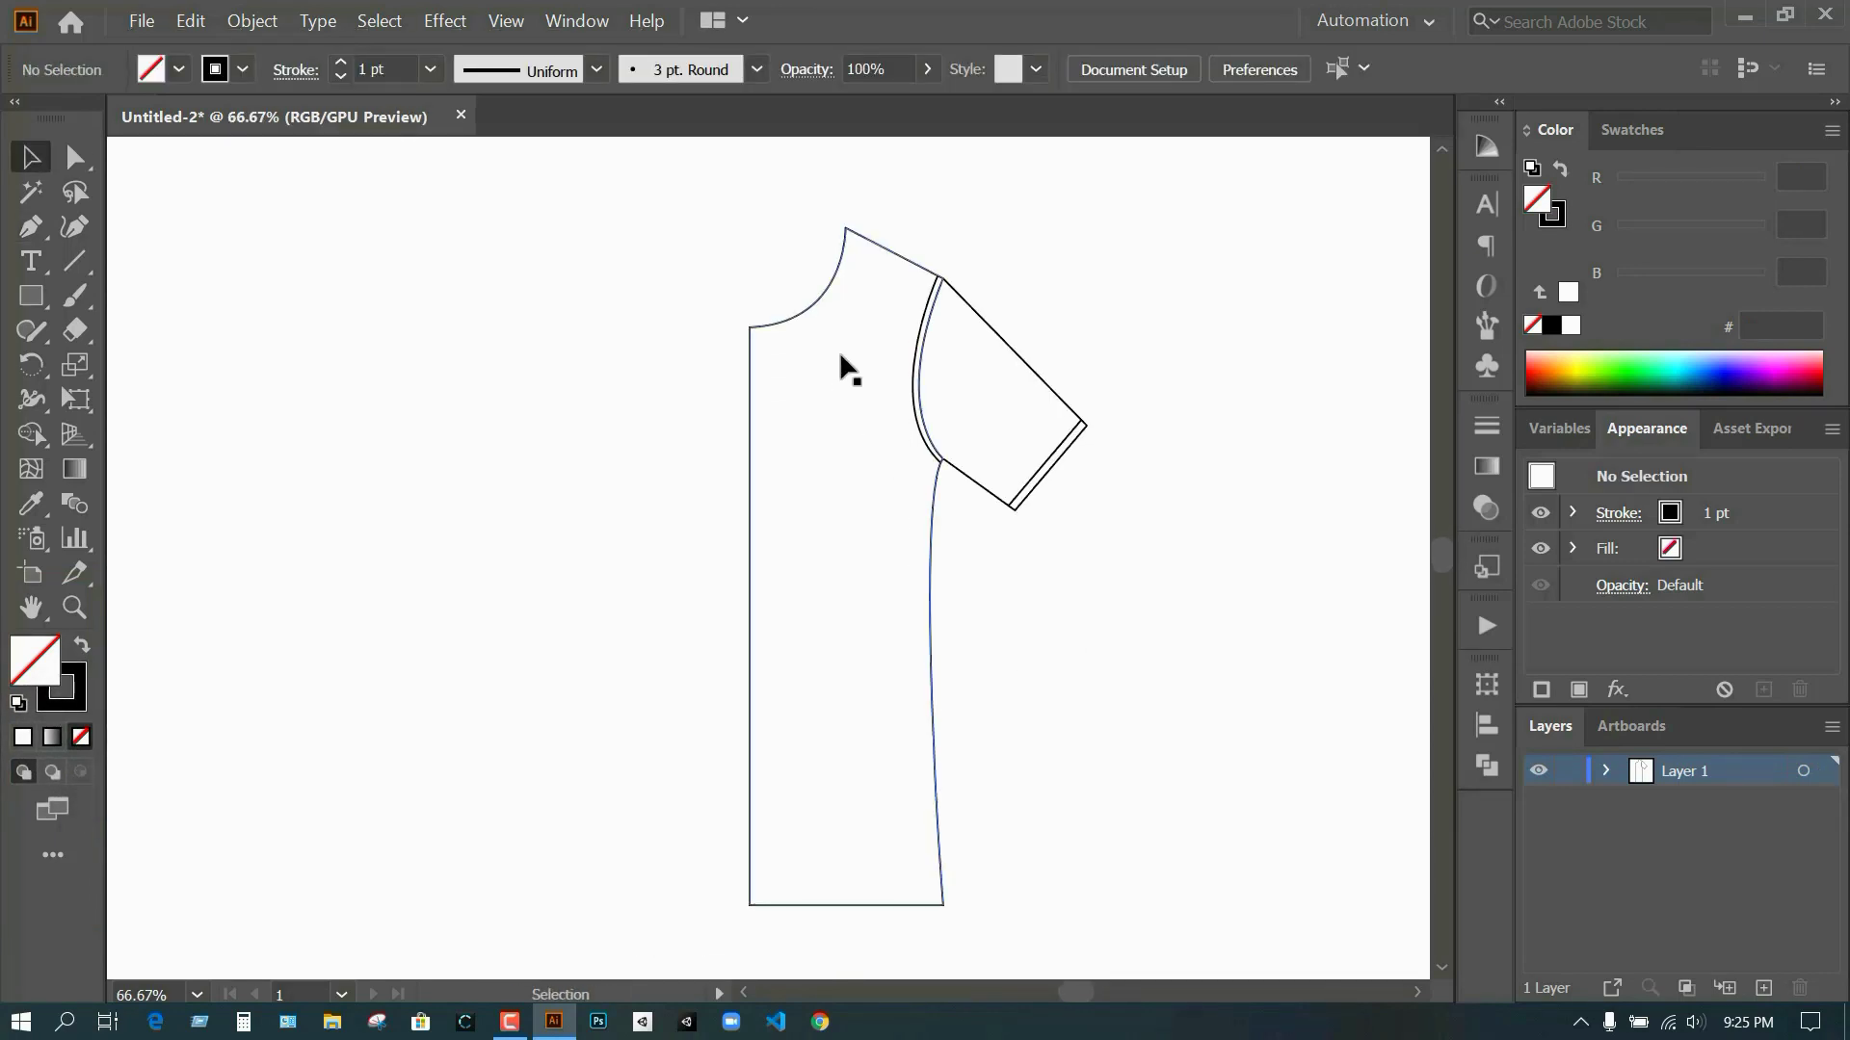
scroll(857, 333, "up", 2)
scroll(854, 329, "up", 2)
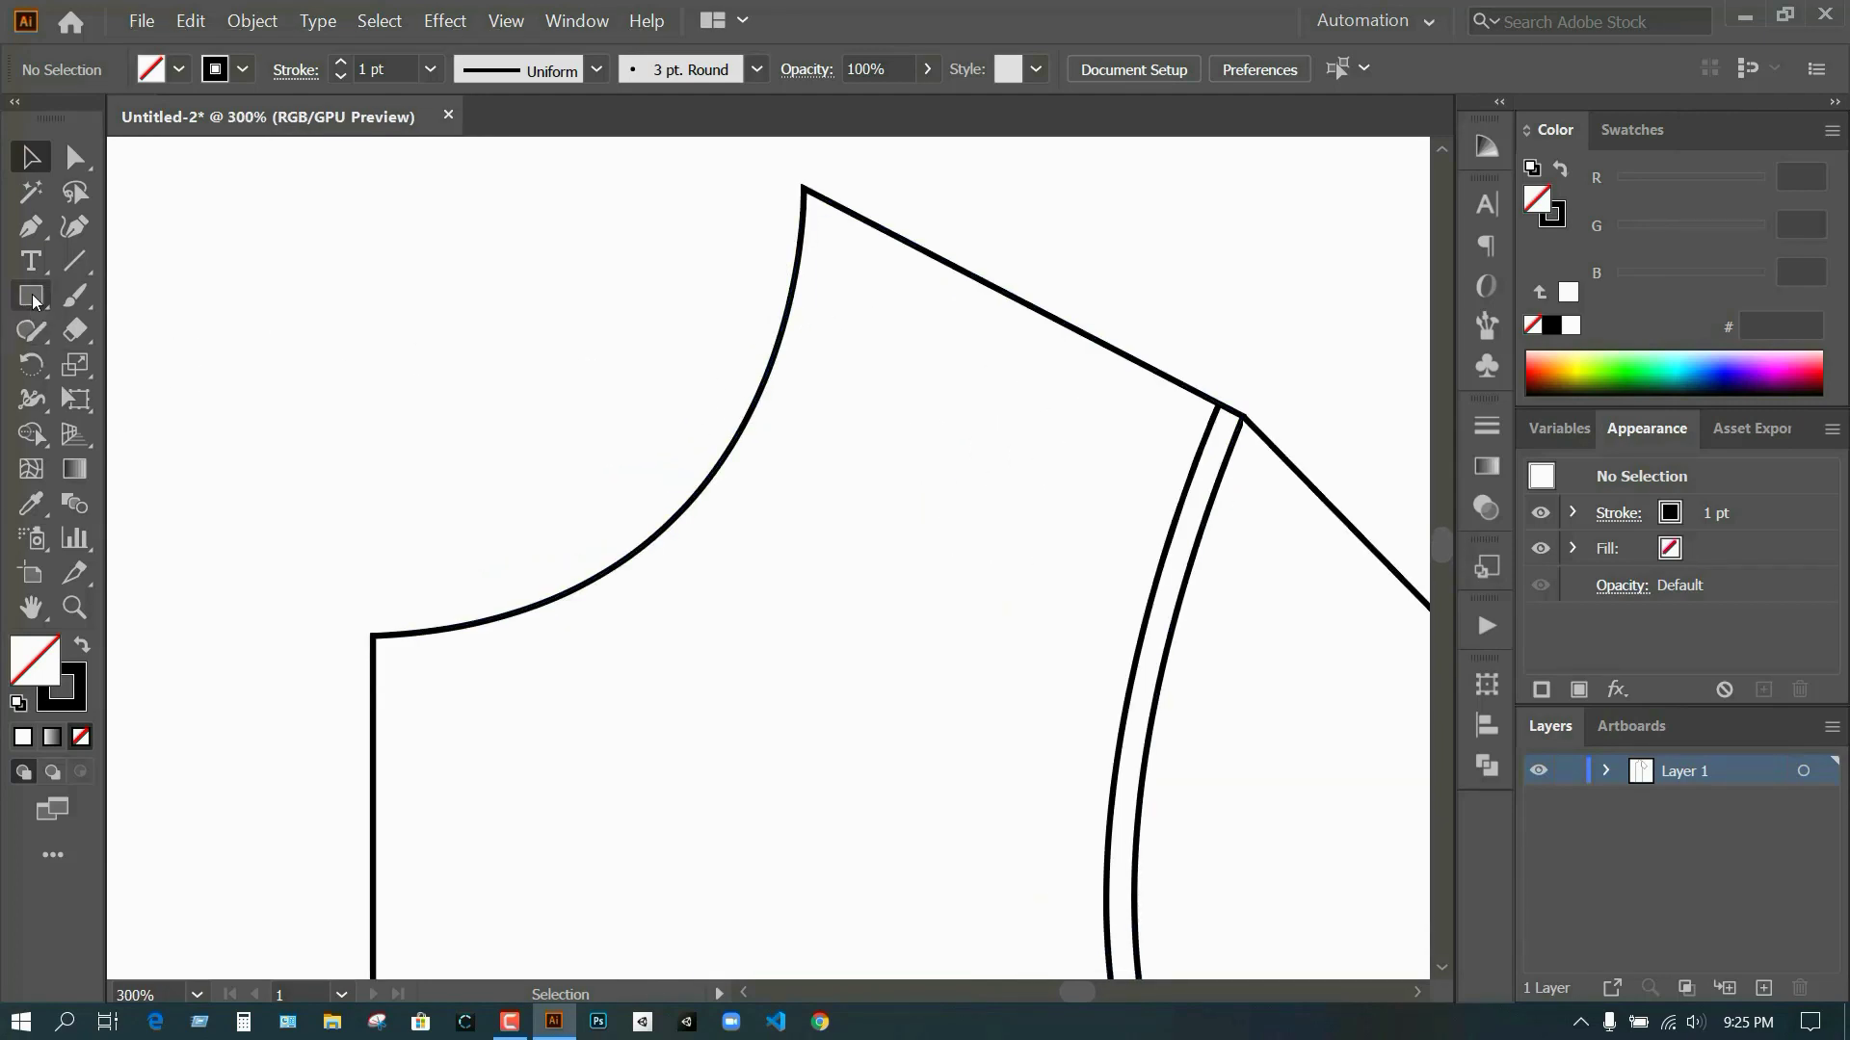
key("p")
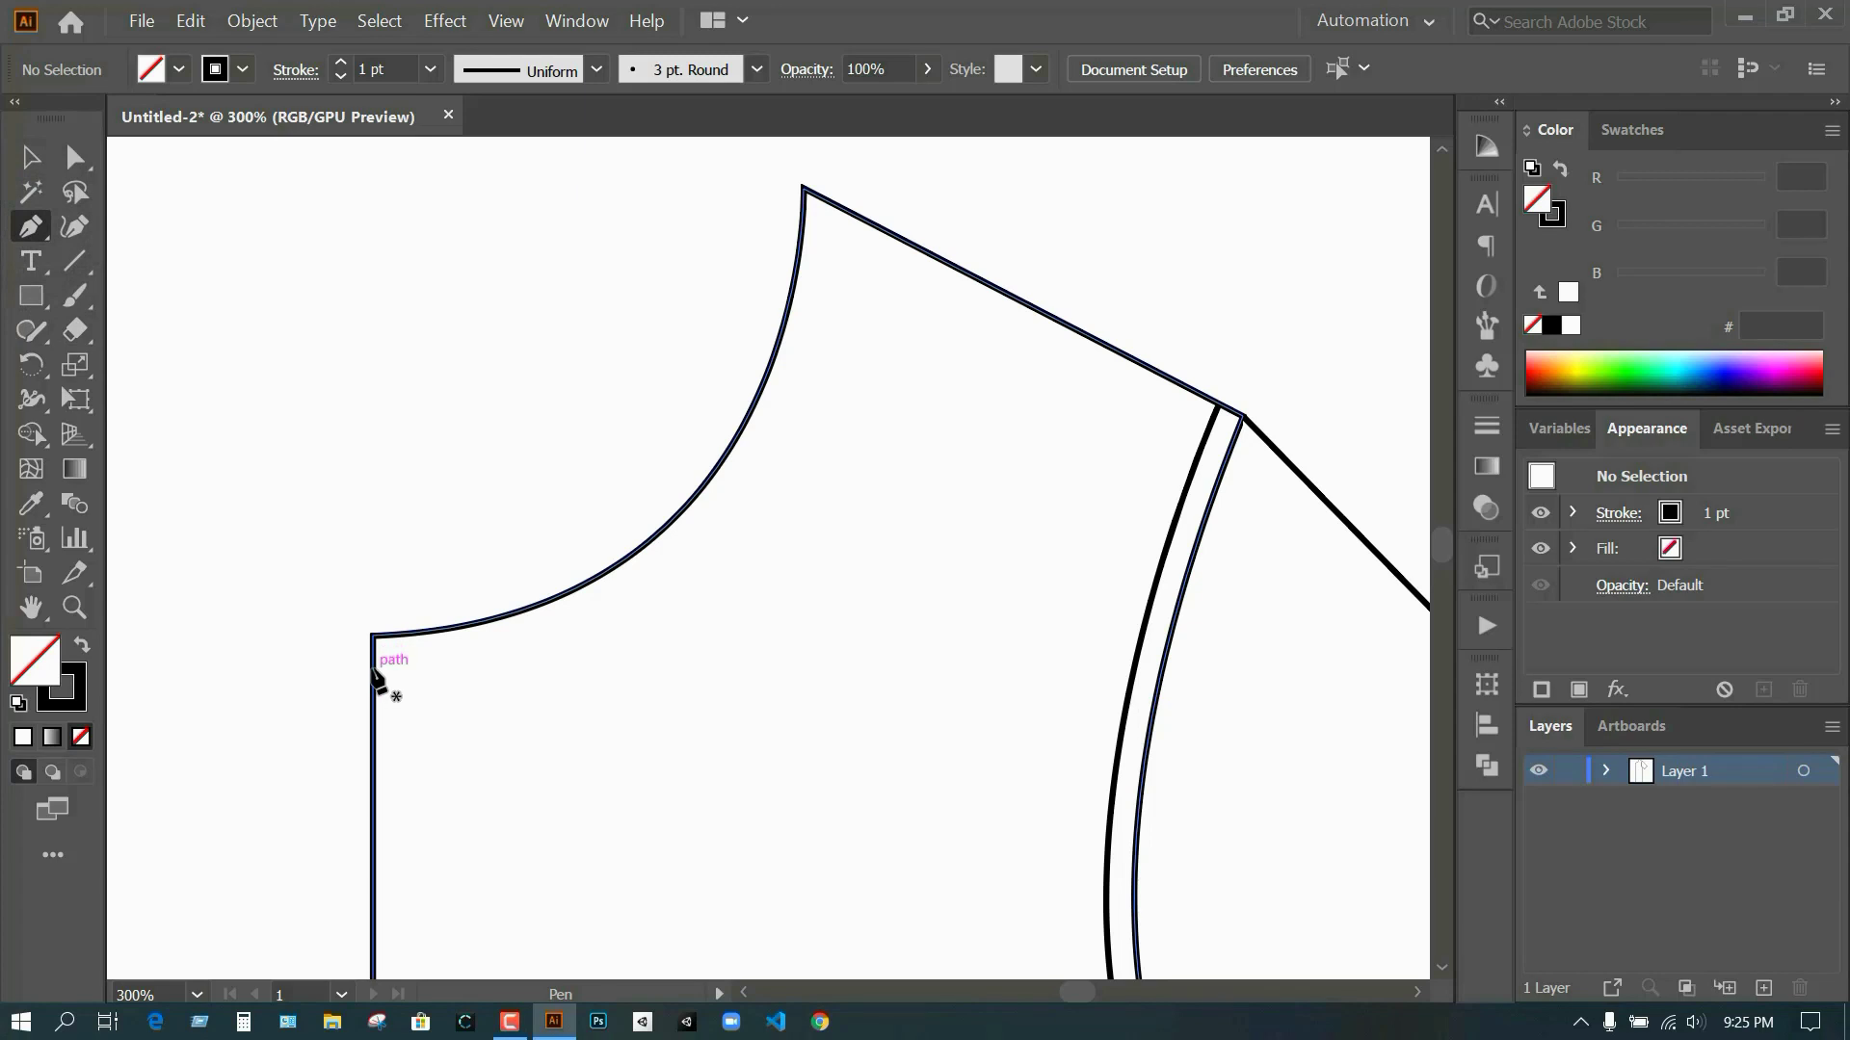
left_click(373, 668)
scroll(821, 232, "down", 1, "alt")
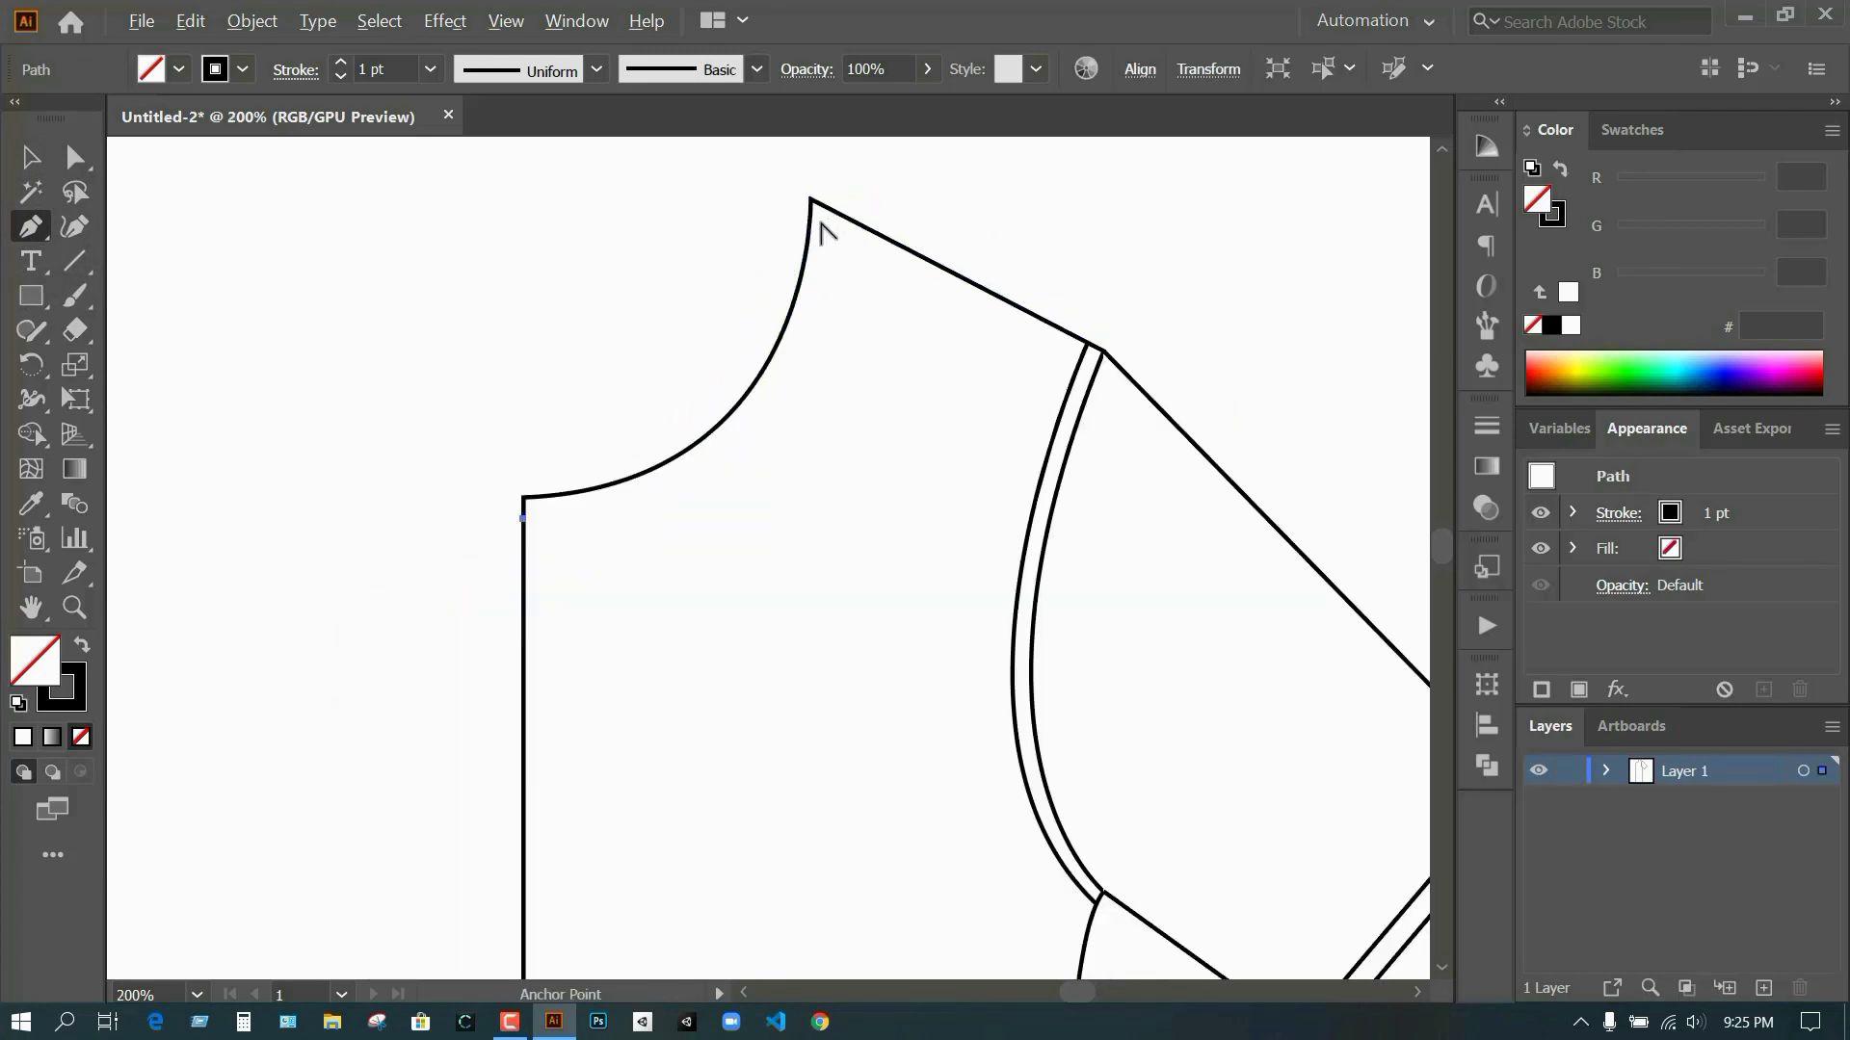
scroll(822, 231, "down", 1, "alt")
scroll(818, 318, "up", 1)
mouse_move(819, 372)
left_mouse_down()
mouse_move(833, 310)
mouse_move(805, 260)
left_mouse_up()
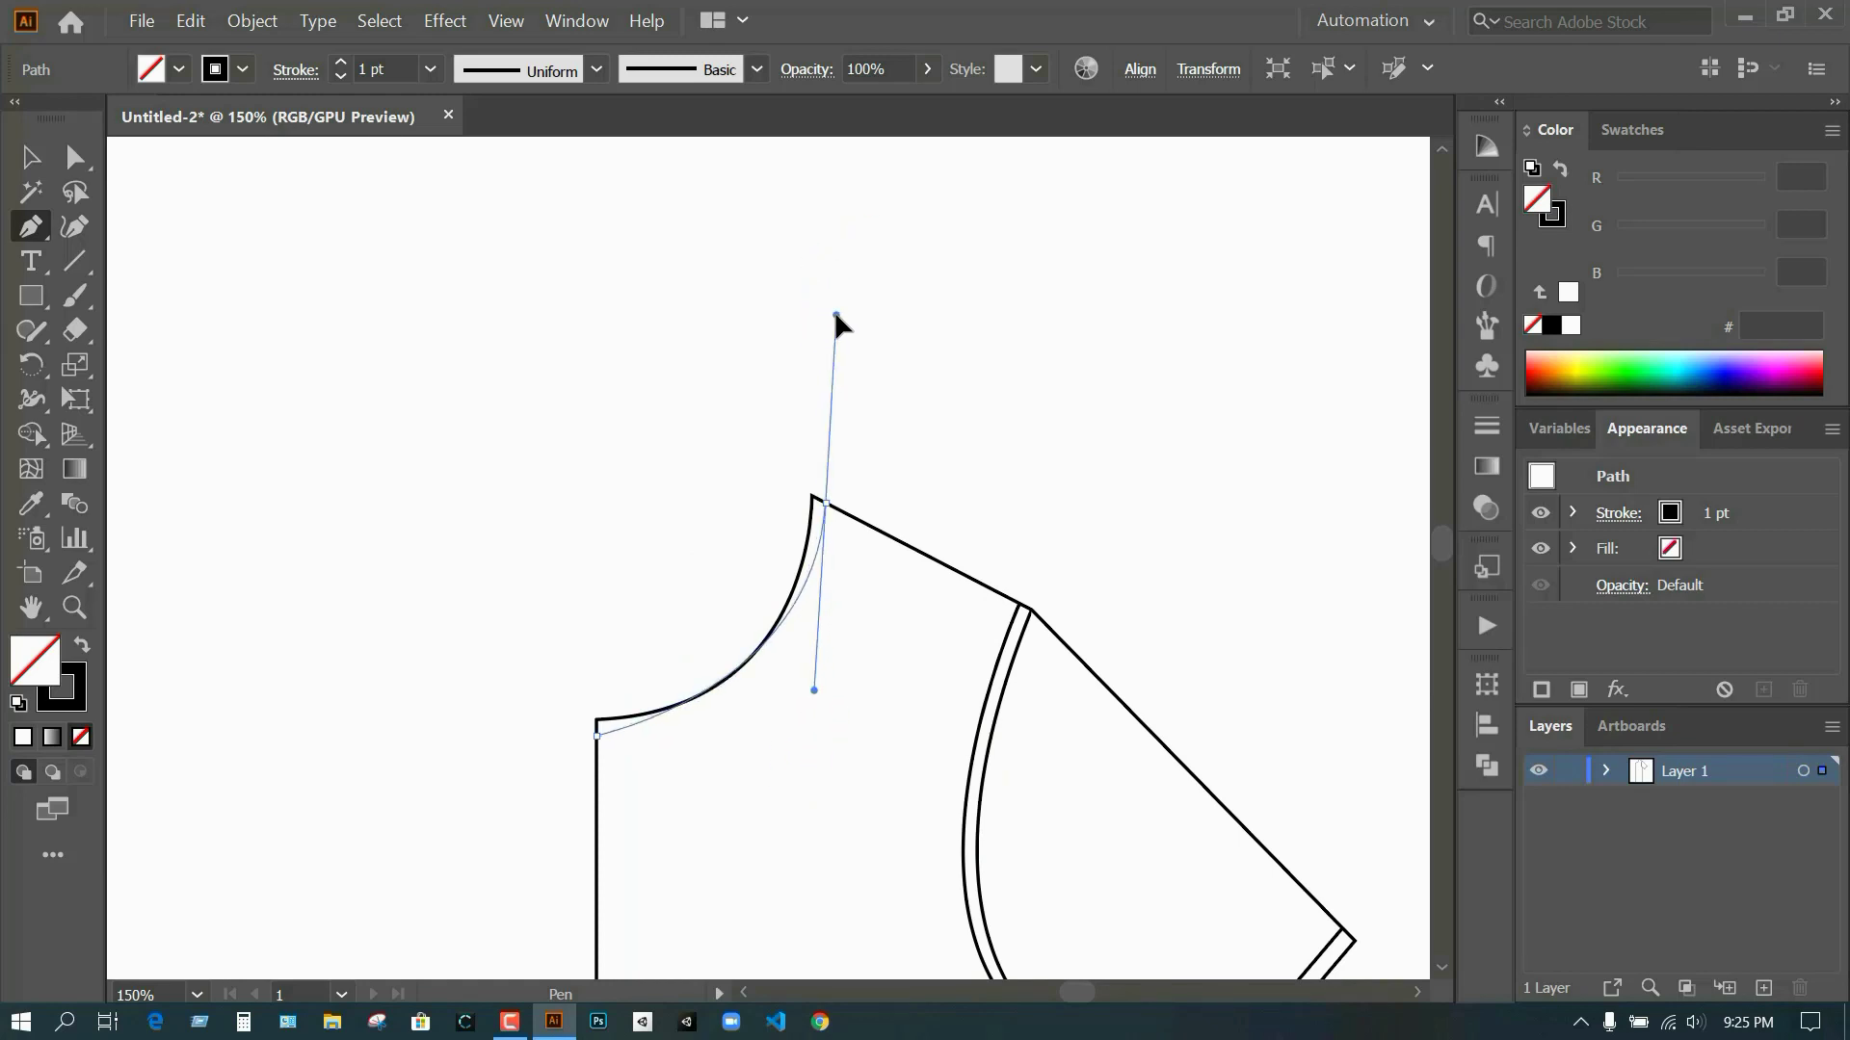
mouse_move(836, 325)
left_mouse_down()
mouse_move(809, 277)
mouse_move(829, 274)
left_mouse_up()
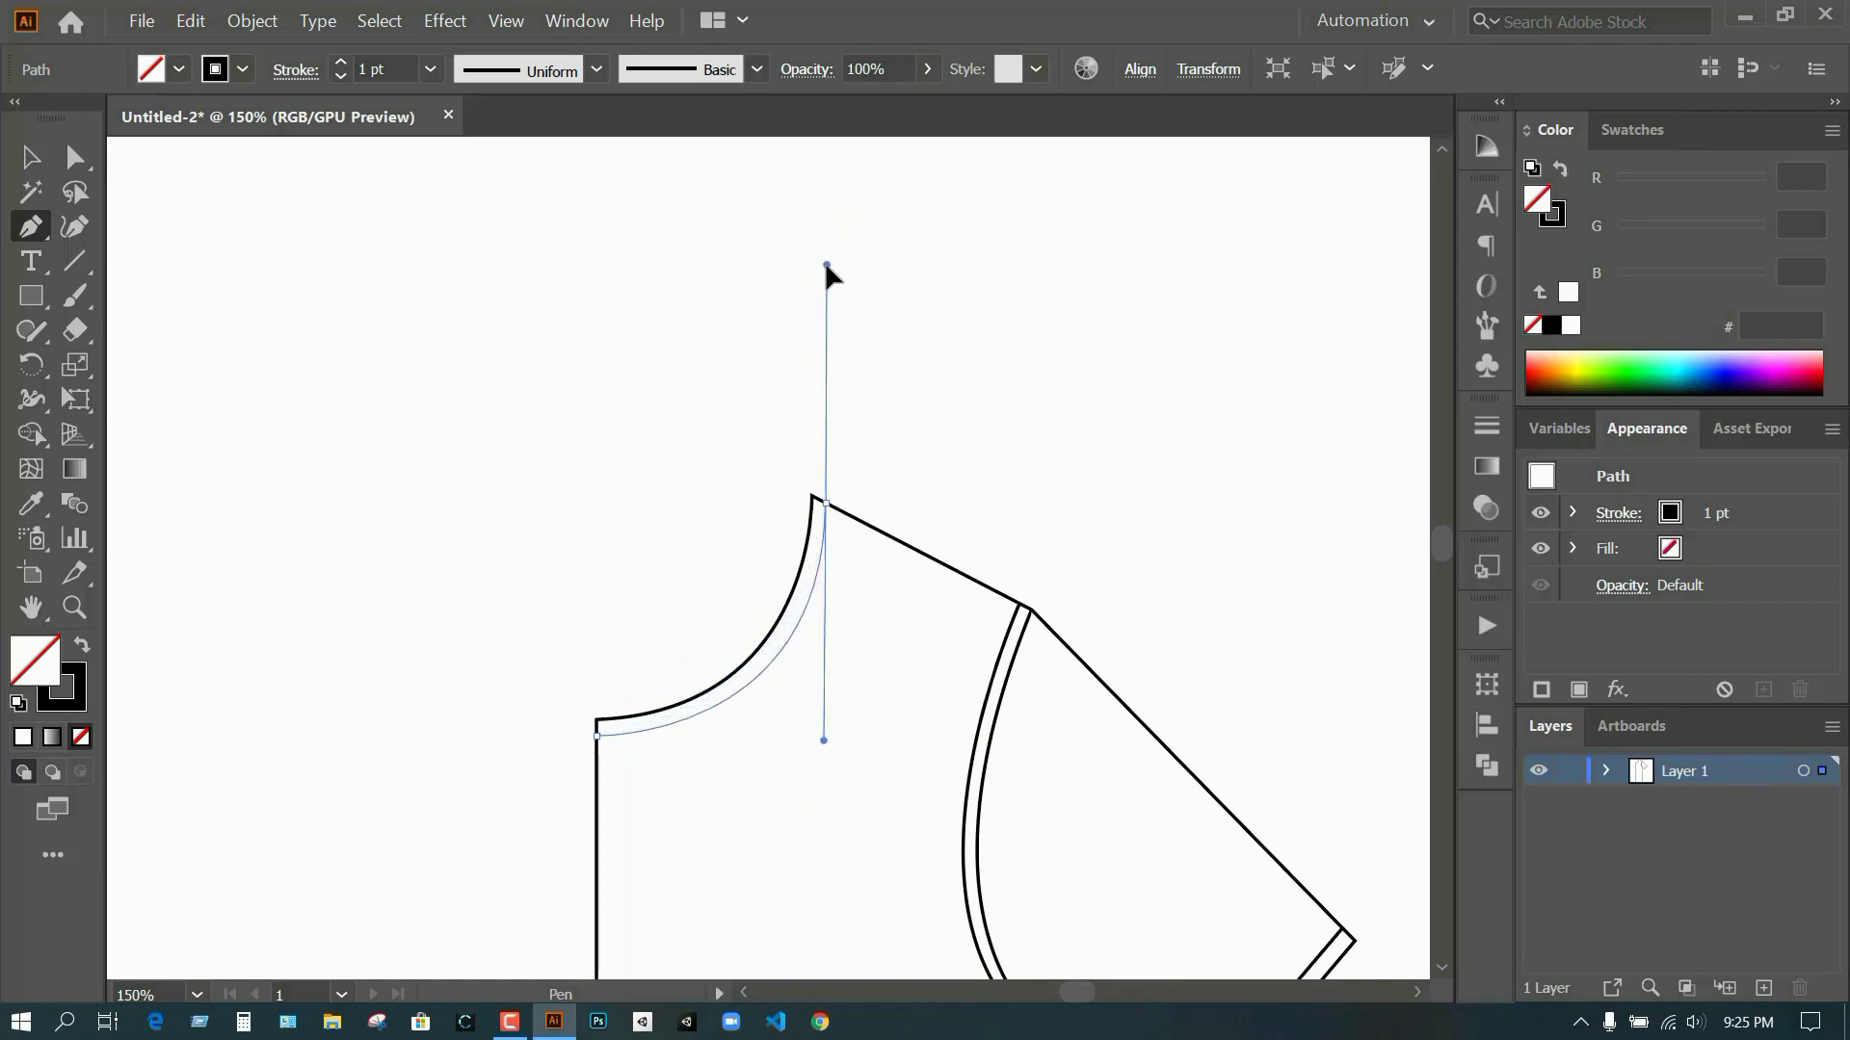
left_click(826, 502)
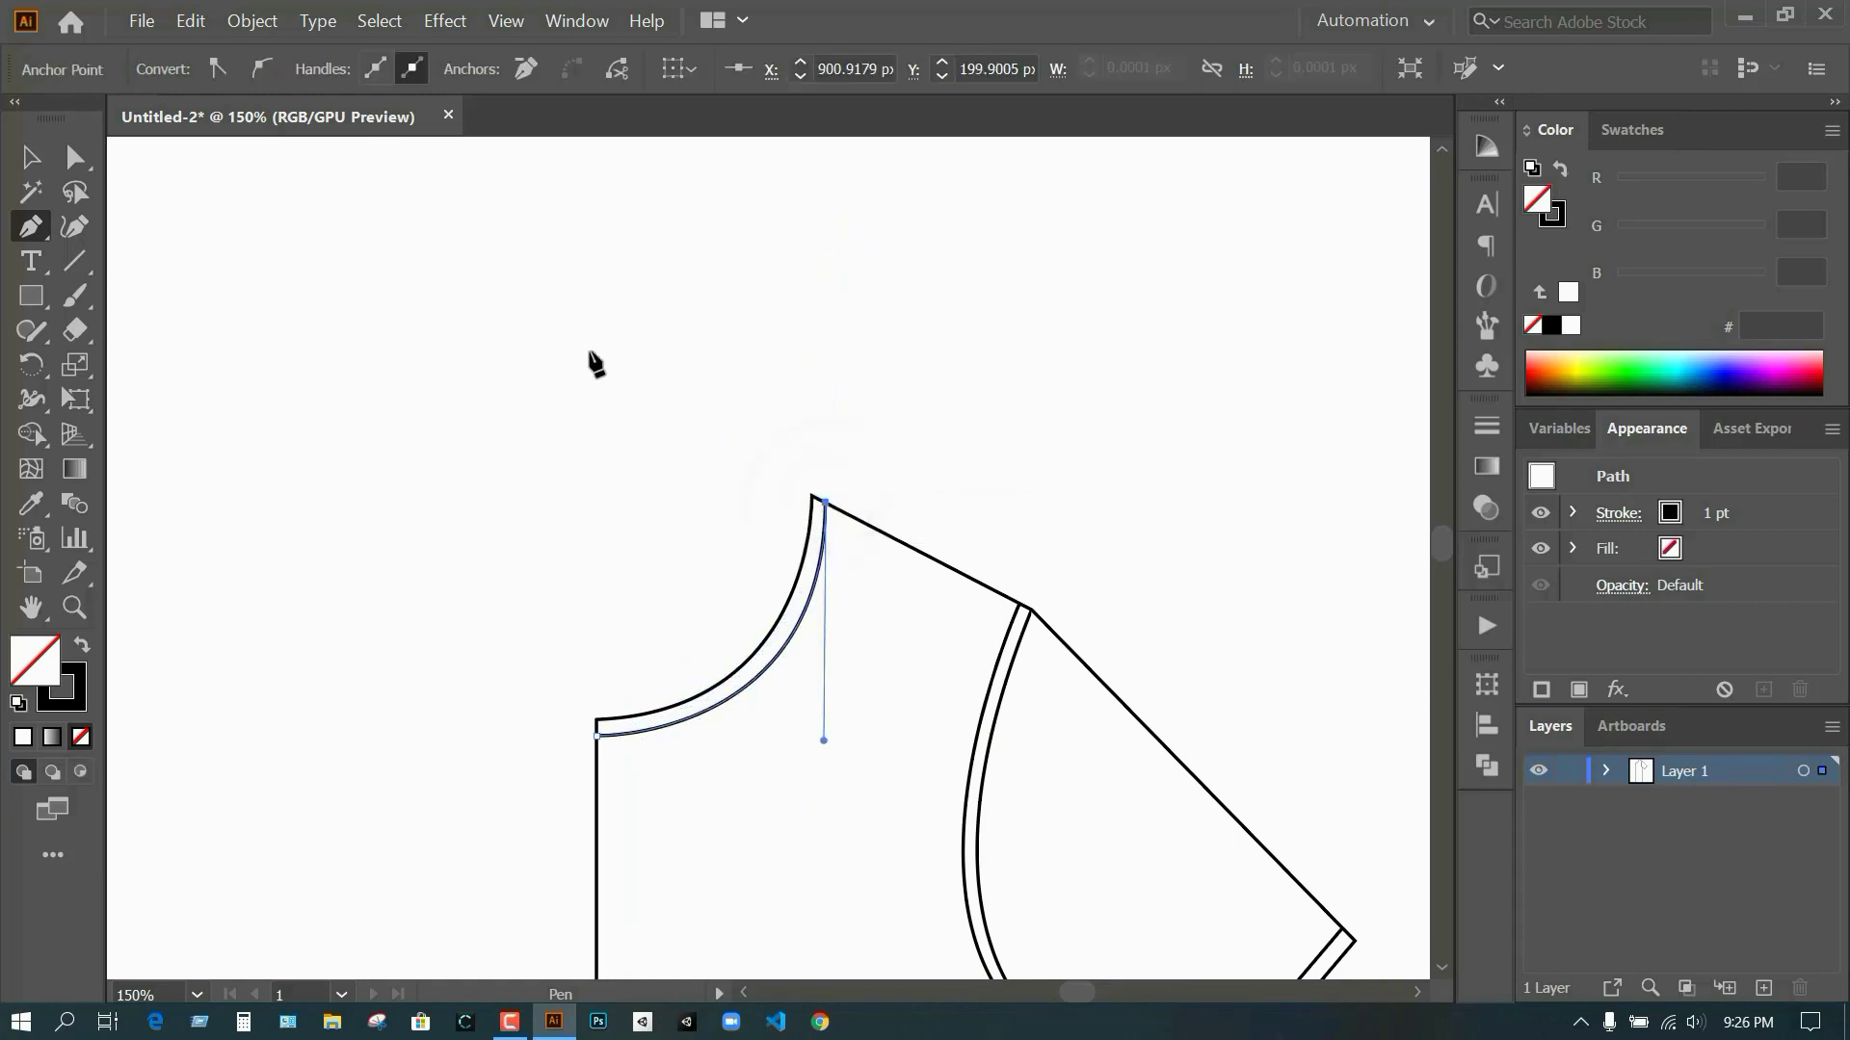
scroll(590, 359, "down", 2)
key("v")
left_click(289, 299)
key("ctrl+1")
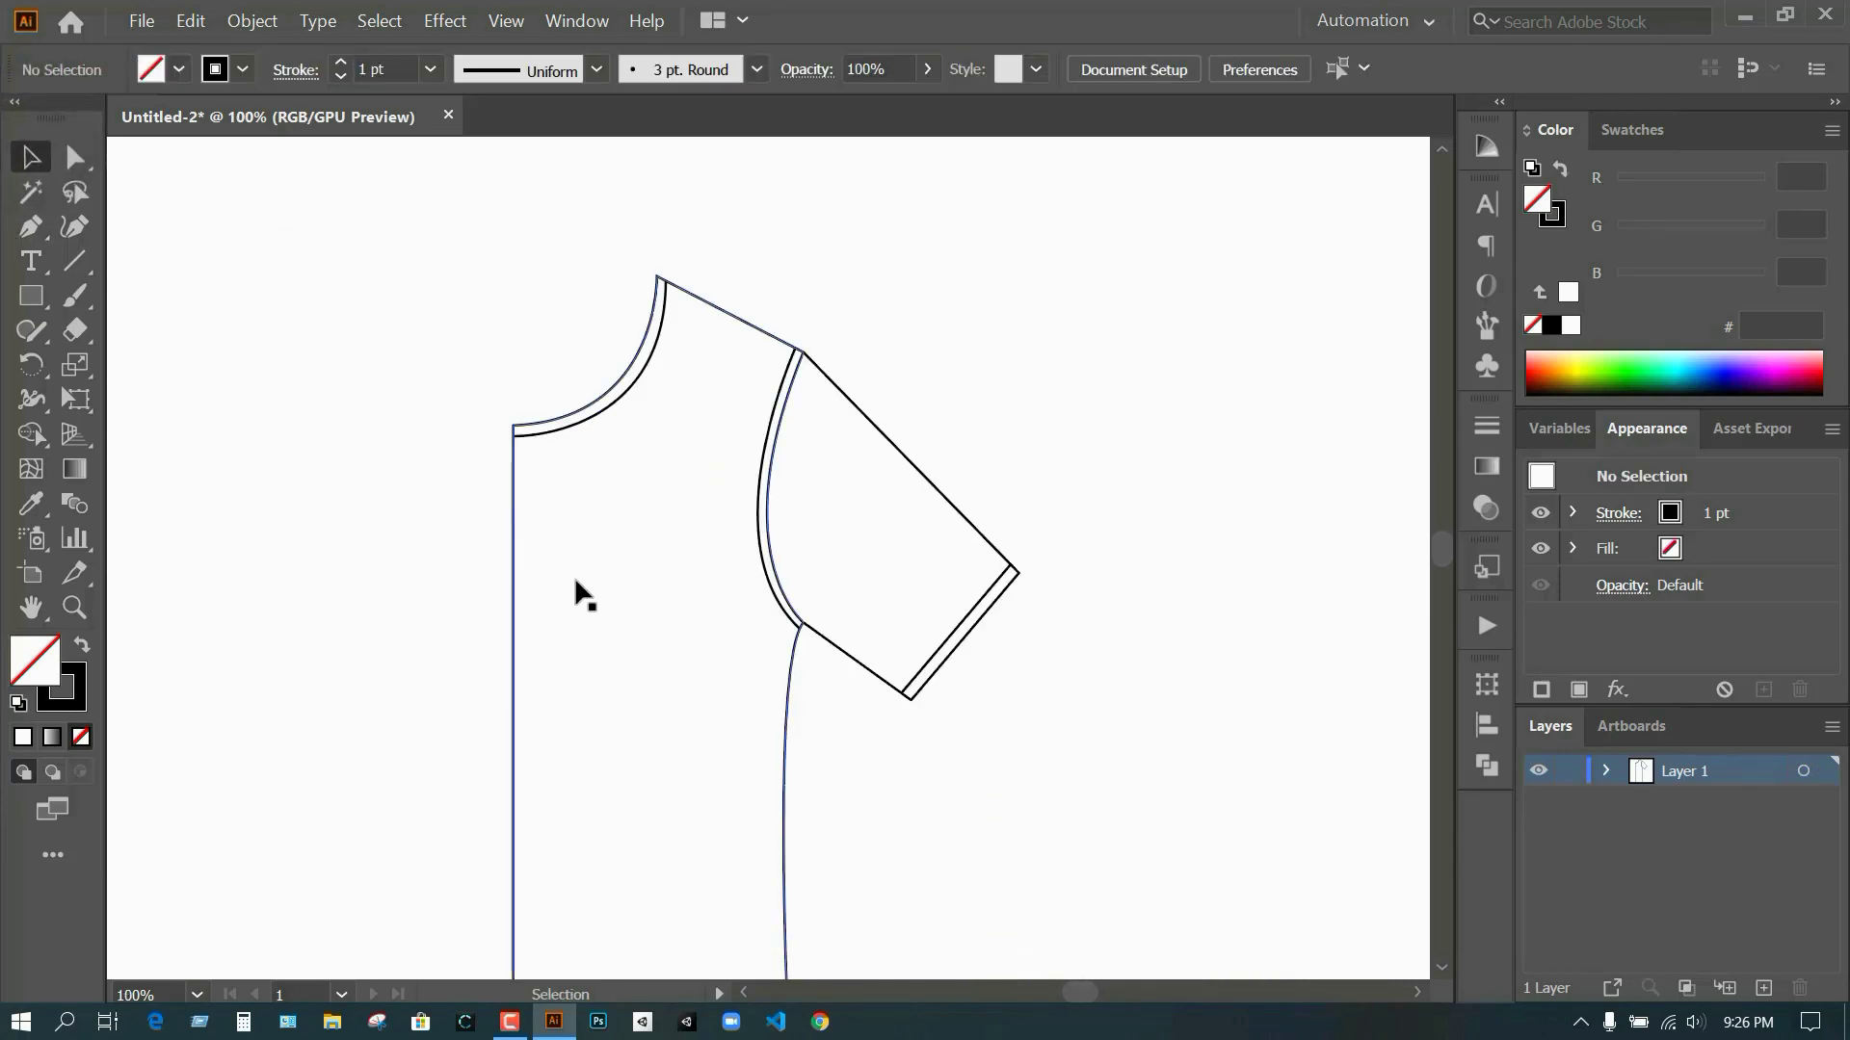
- Move the neck trim's shoulder corner point with Direct Selection
scroll(578, 481, "down", 2)
key("ctrl+minus")
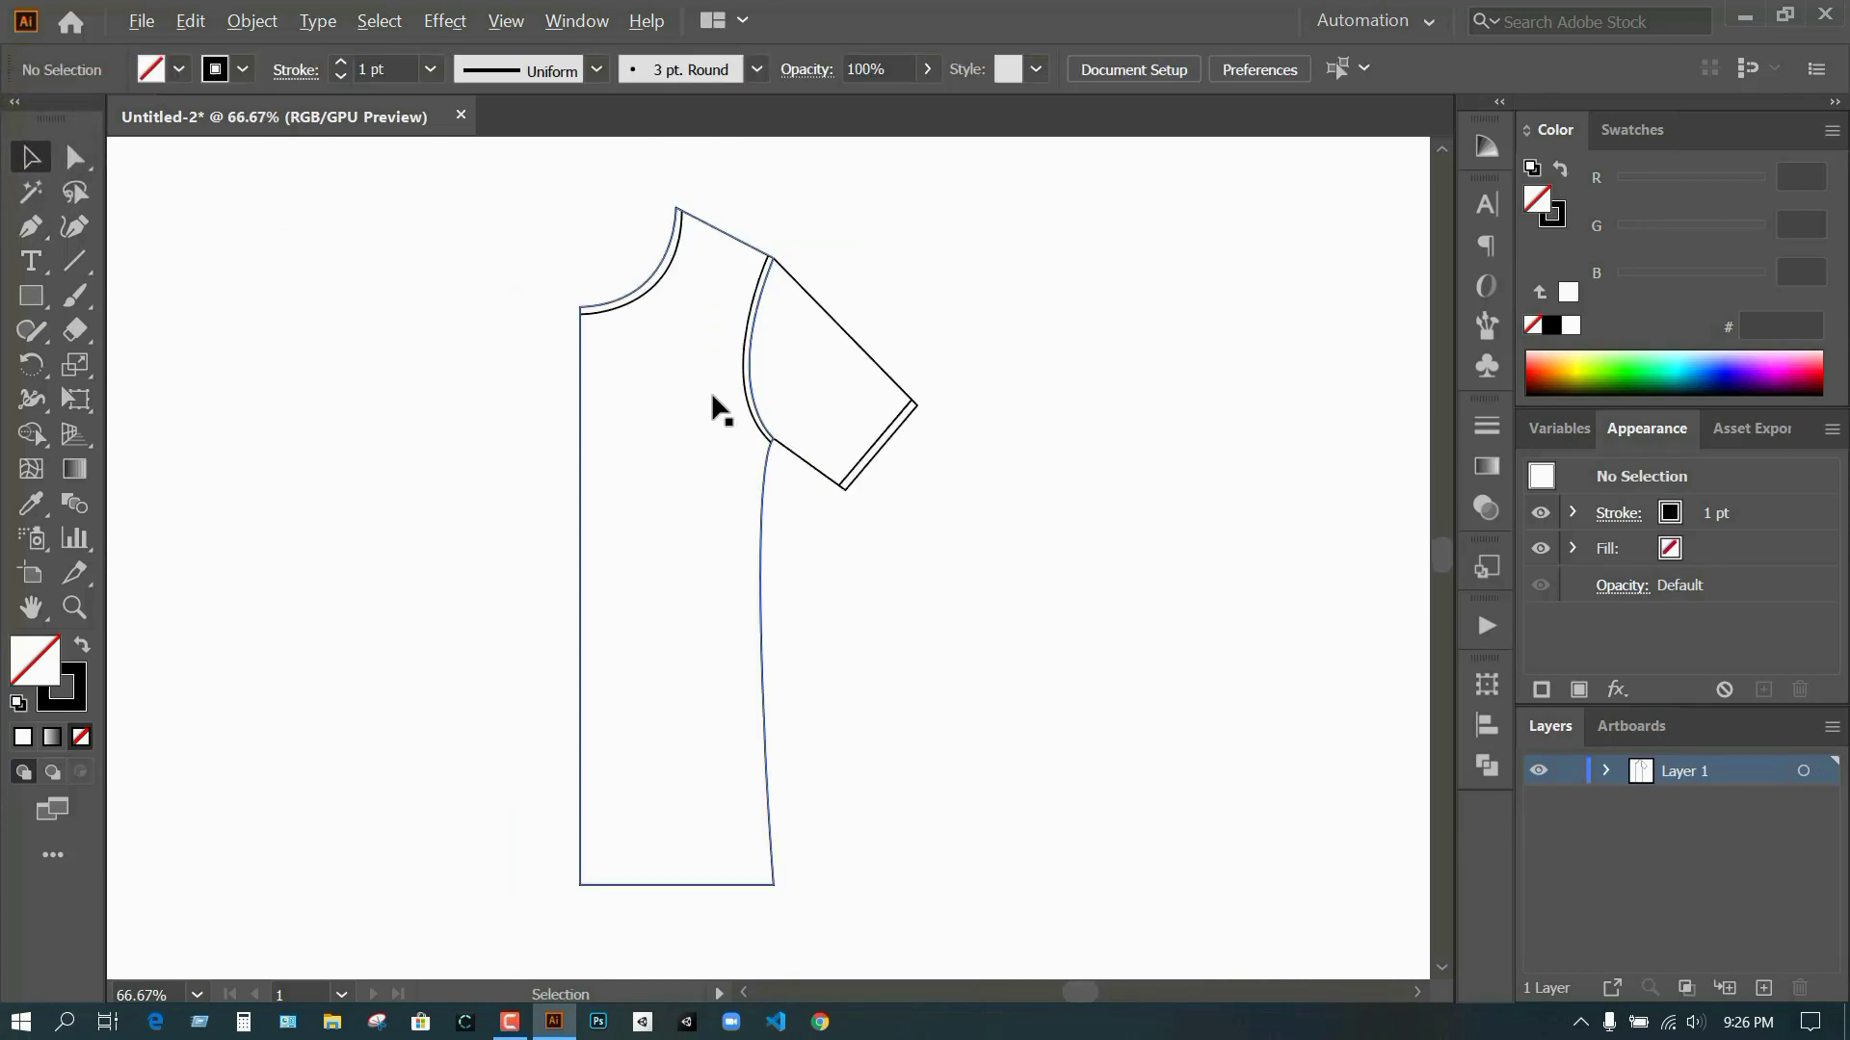
scroll(819, 482, "down", 1)
scroll(739, 505, "down", 1)
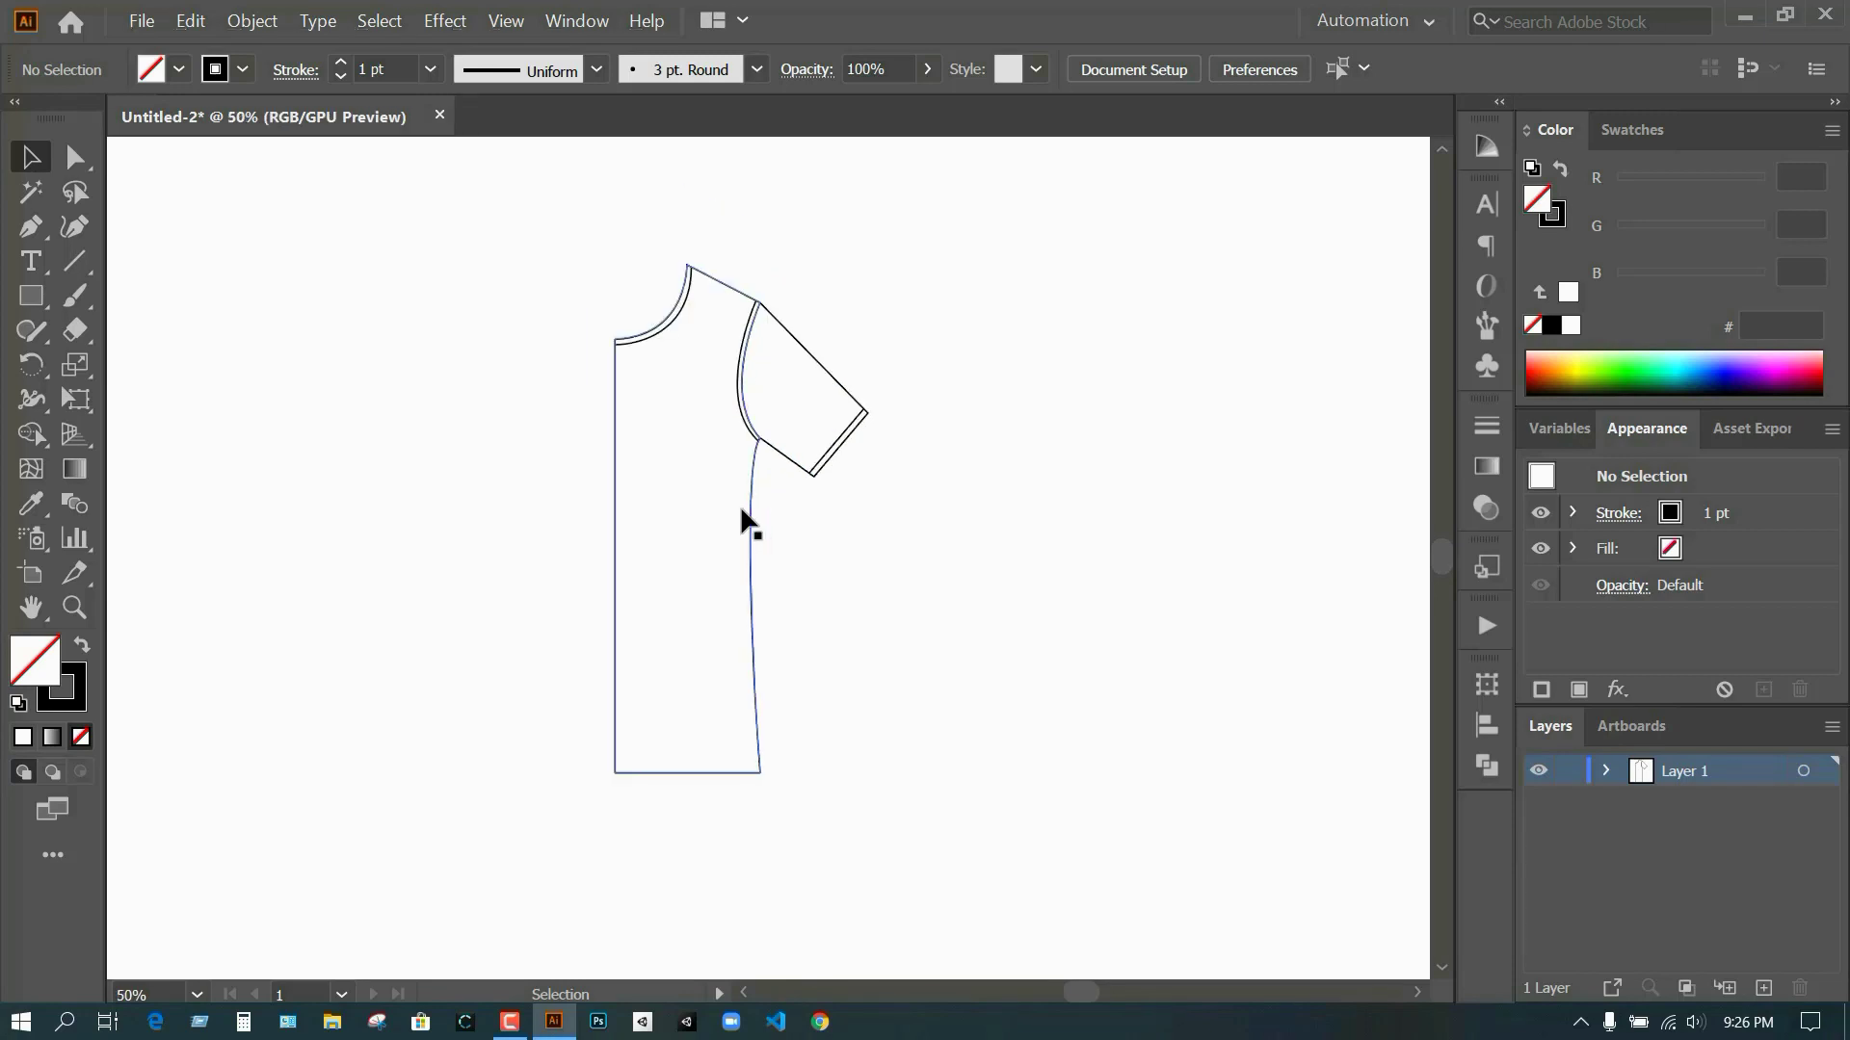
scroll(906, 318, "down", 1)
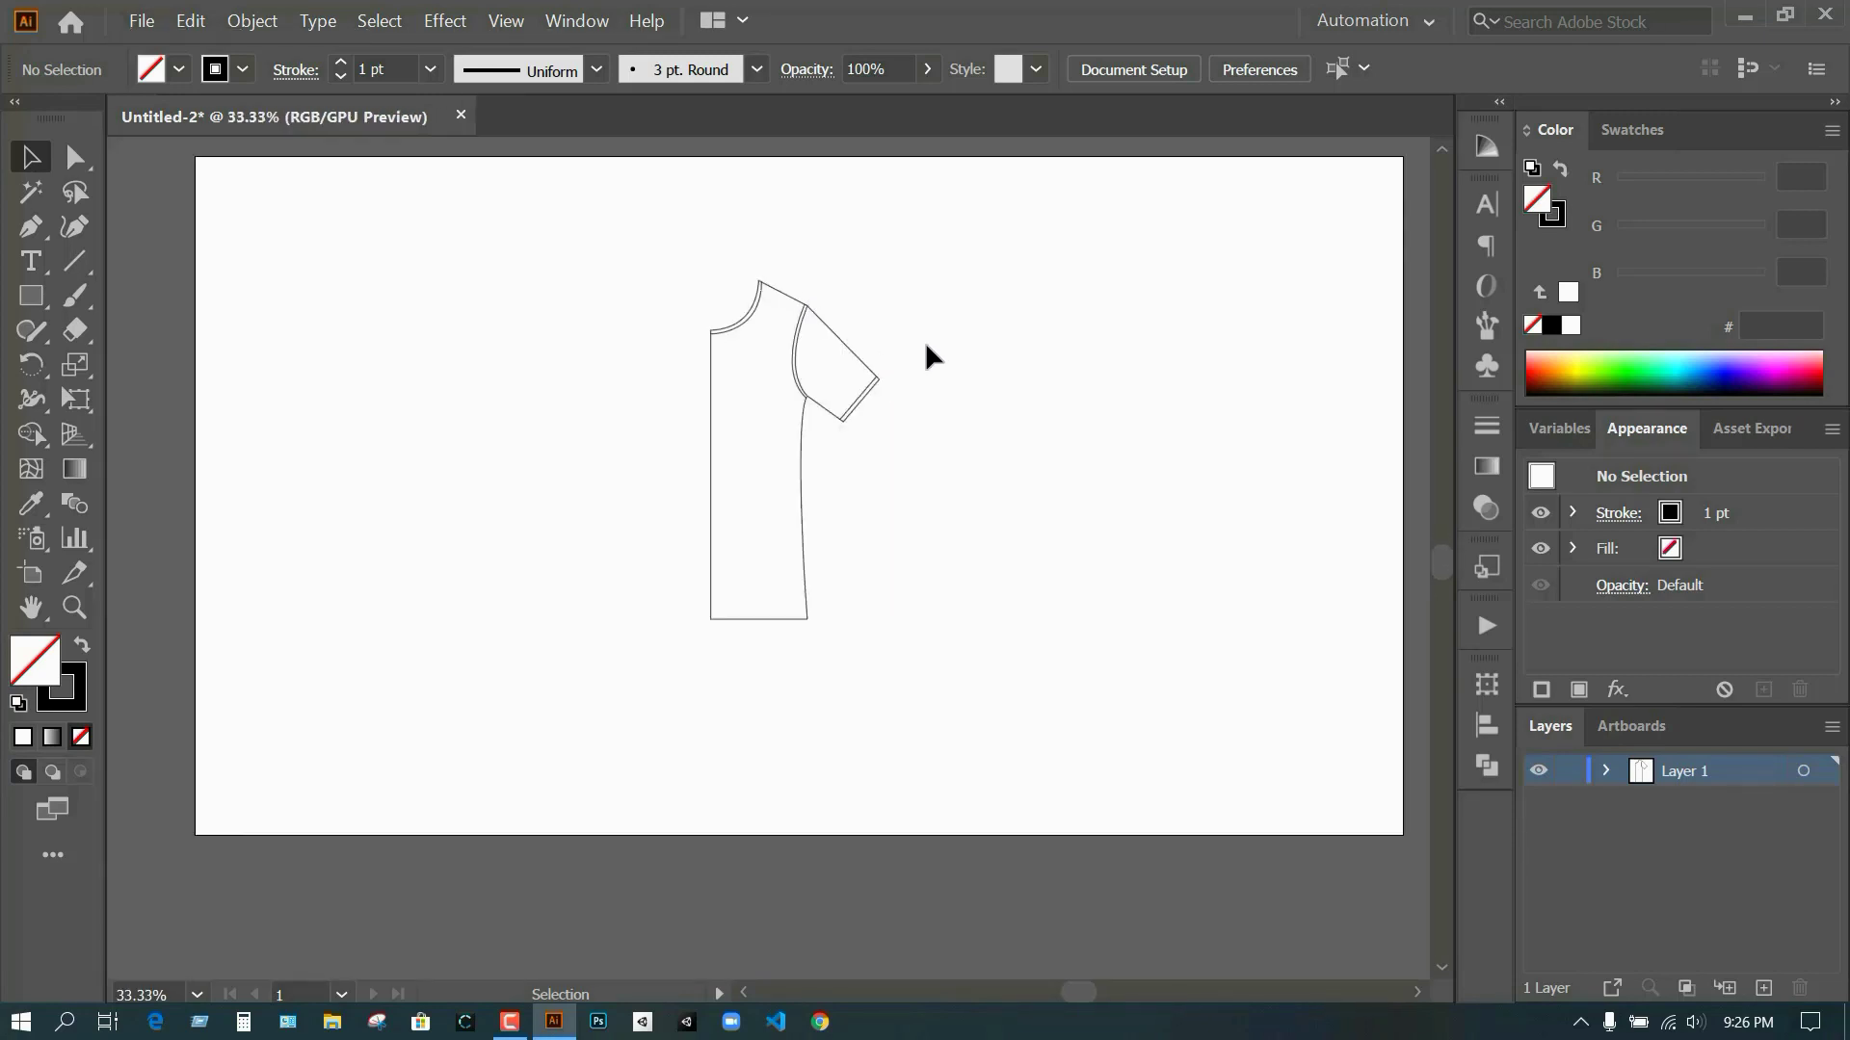
scroll(809, 338, "up", 4)
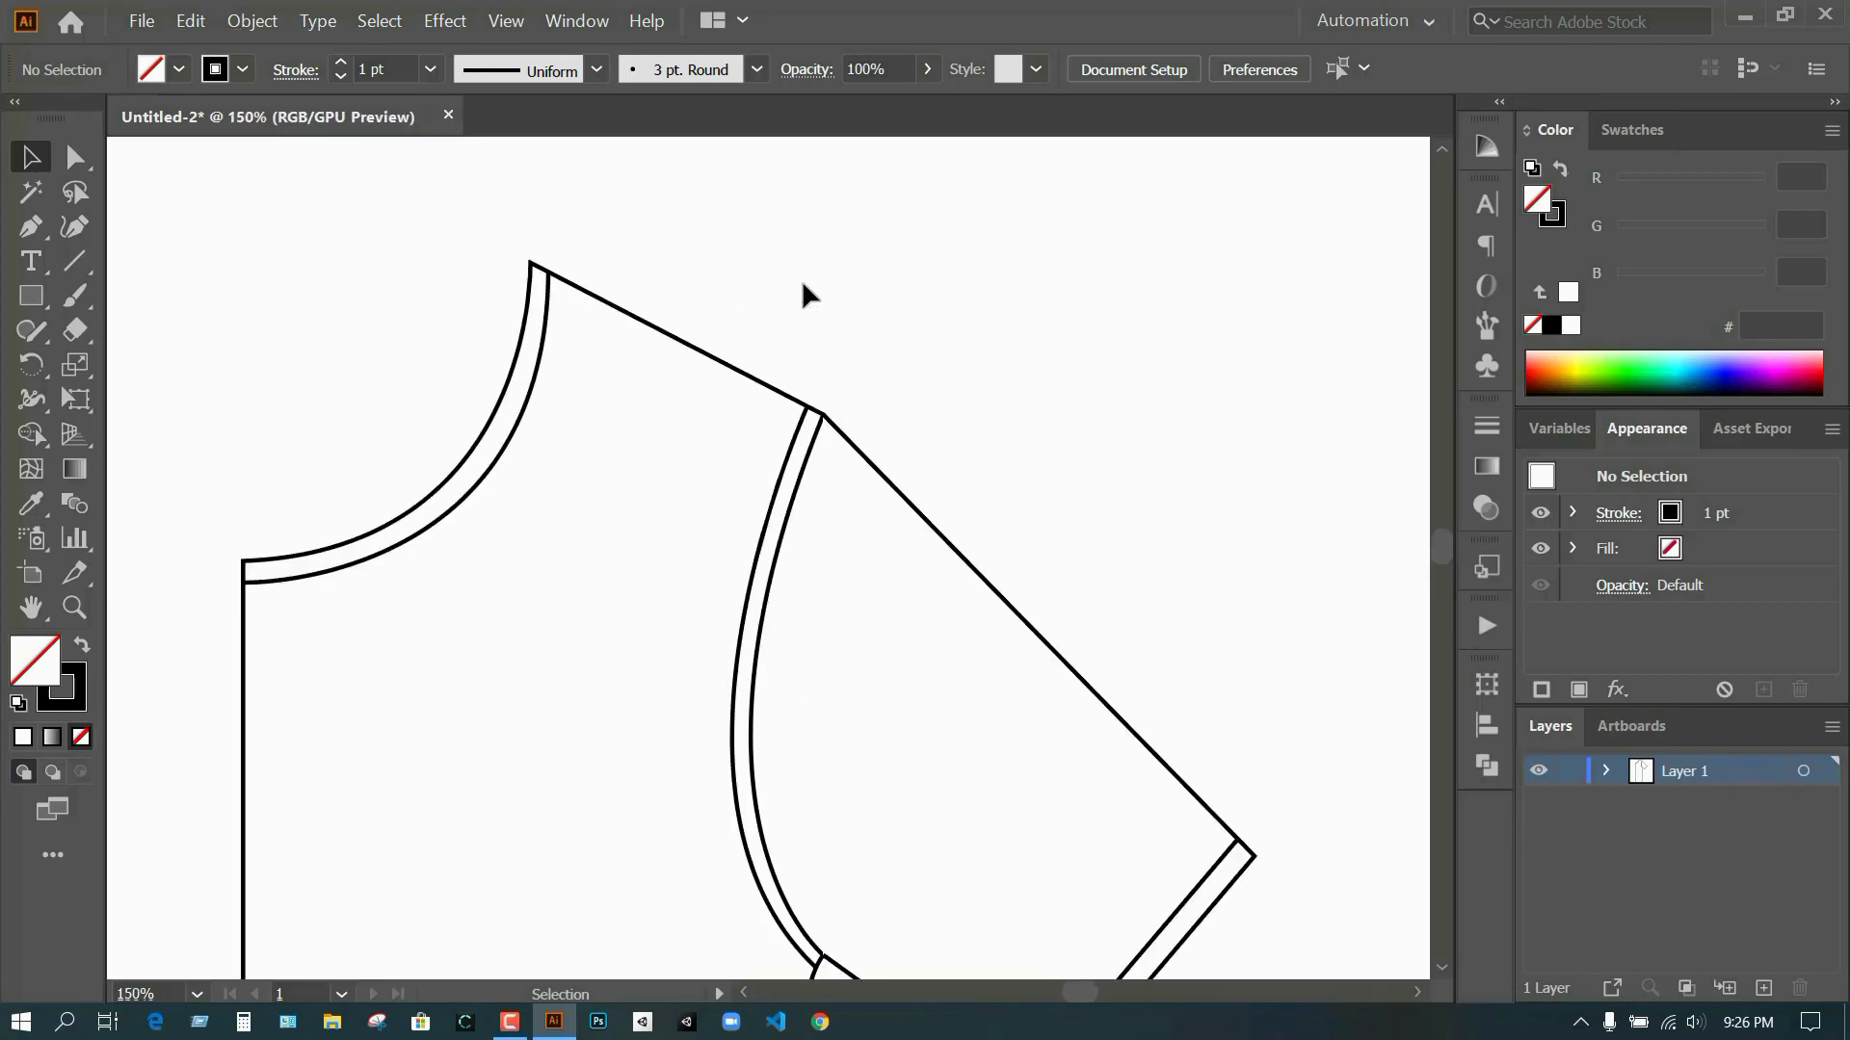
scroll(801, 279, "up", 2)
key("a")
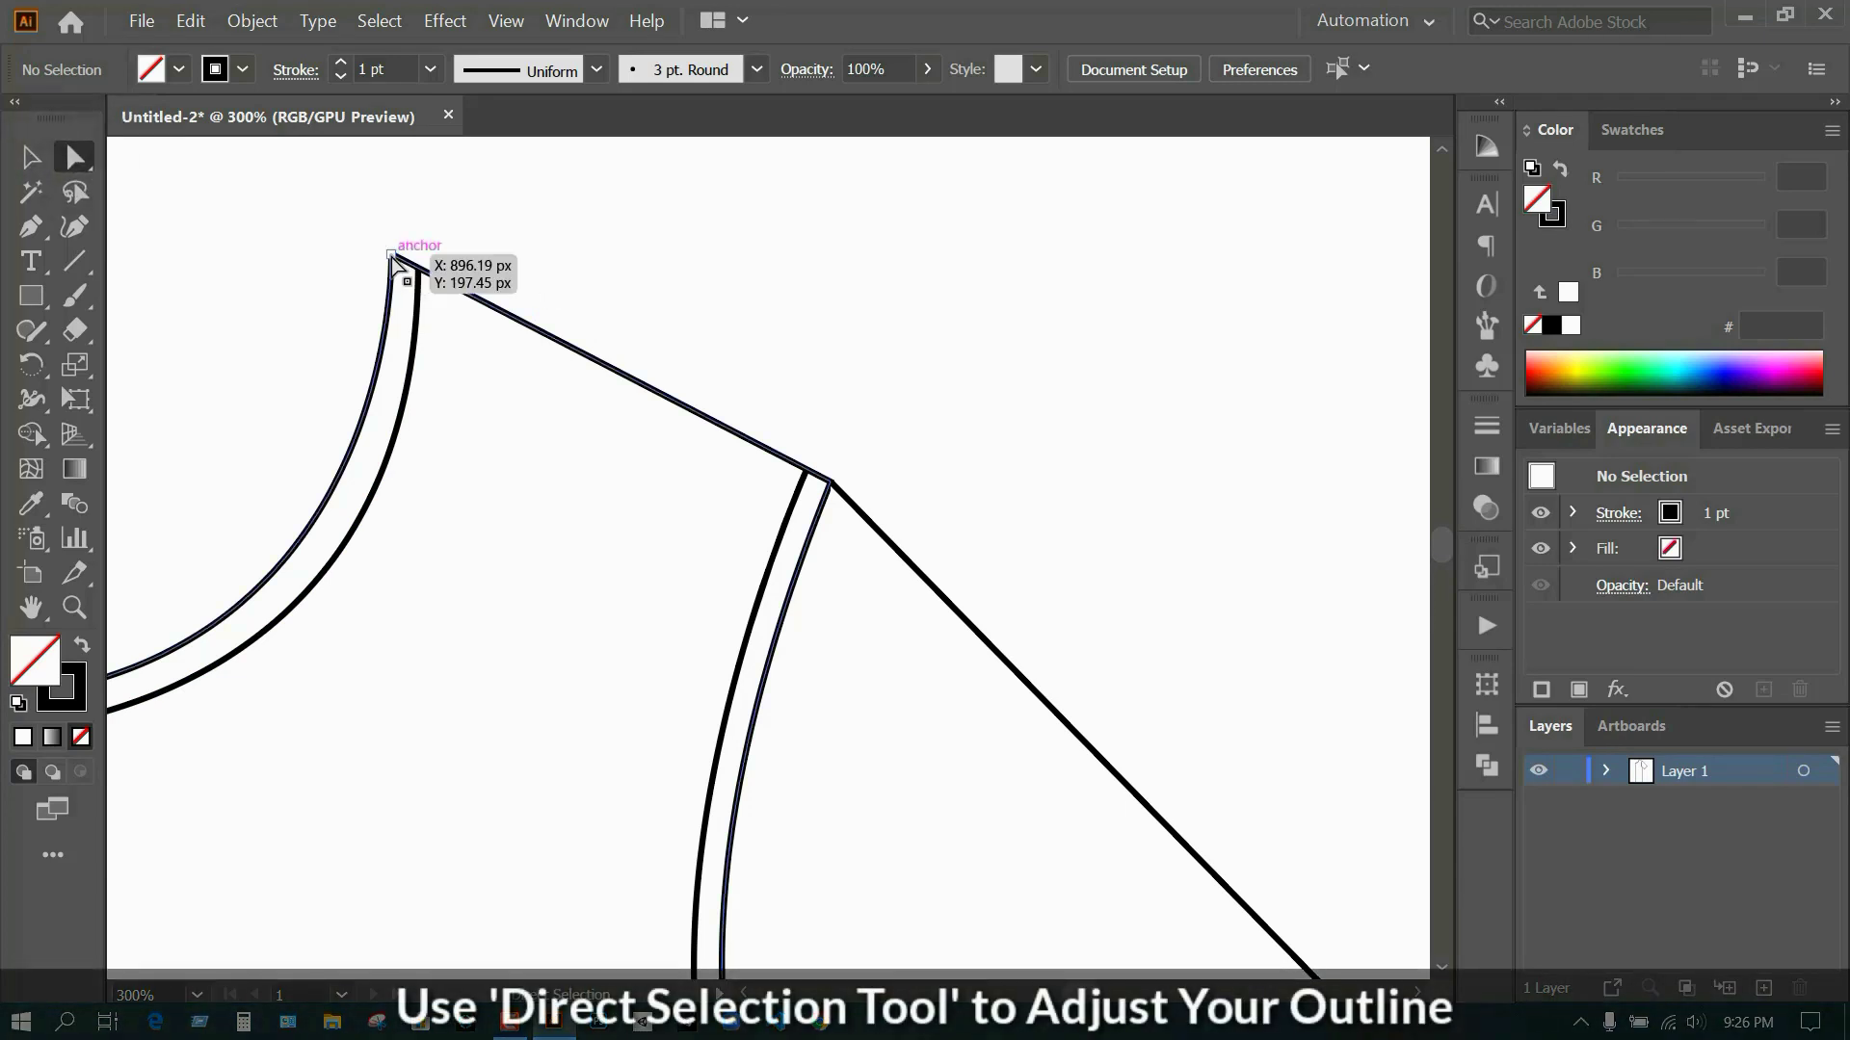
mouse_move(397, 265)
left_mouse_down()
mouse_move(391, 323)
mouse_move(416, 332)
left_mouse_up()
left_click(518, 289)
- Reshape the bend of the neck trim curve and select the whole half-shirt outline
key("ctrl+minus")
key("ctrl+minus")
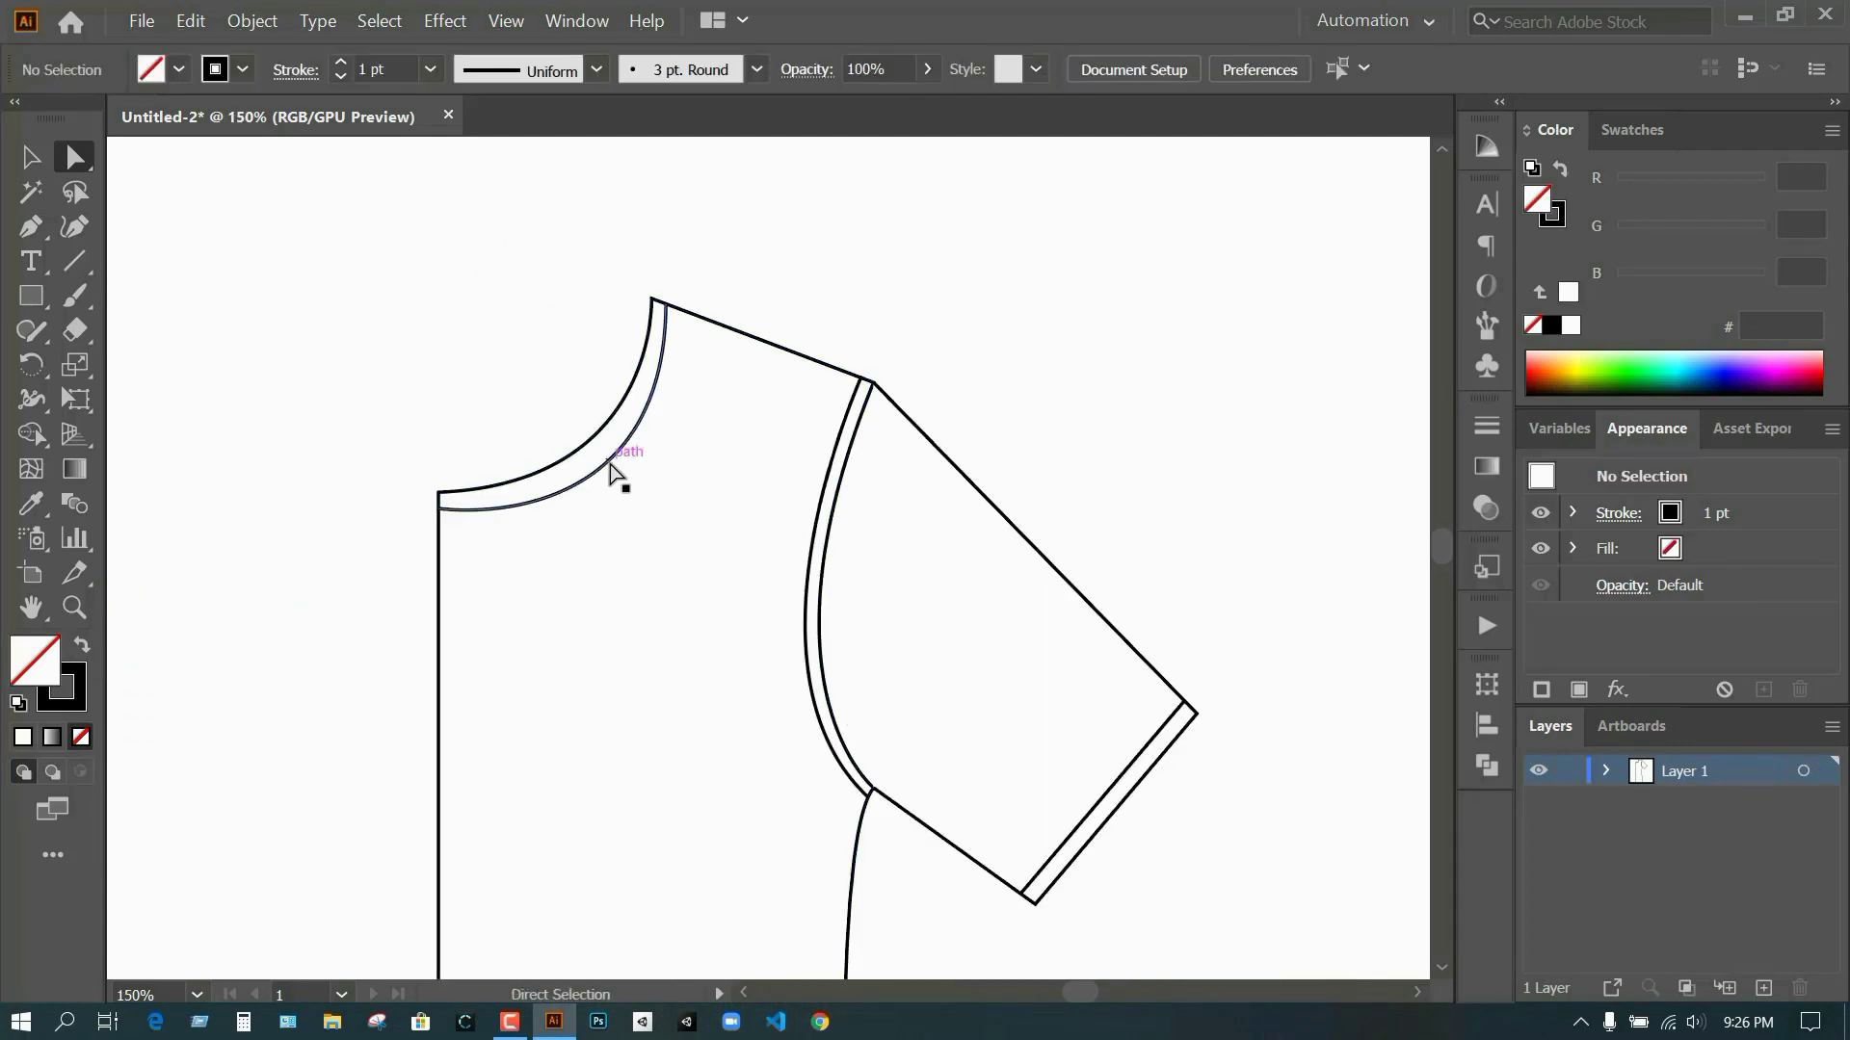
left_click(605, 451)
left_click_drag(664, 542, 653, 511)
left_click(886, 239)
key("ctrl+minus")
key("ctrl+minus")
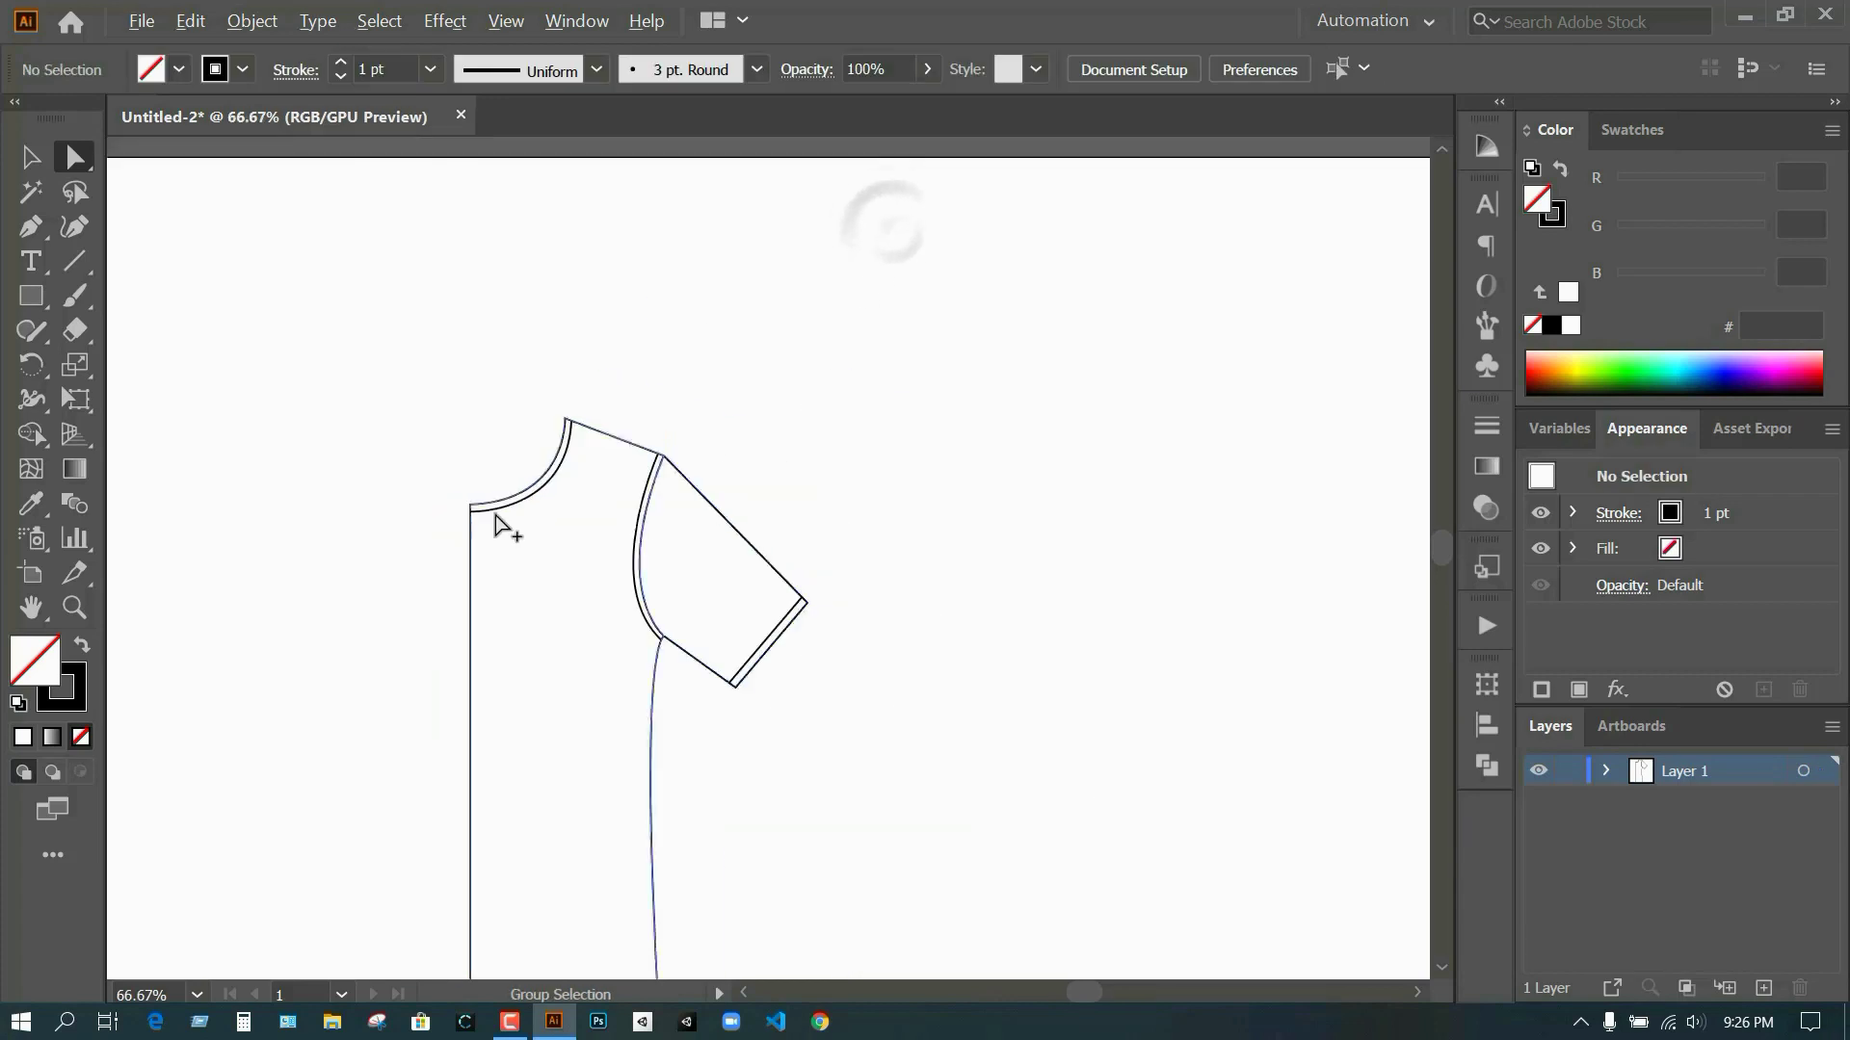
scroll(815, 498, "down", 2)
key("ctrl+minus")
left_click_drag(807, 241, 516, 806)
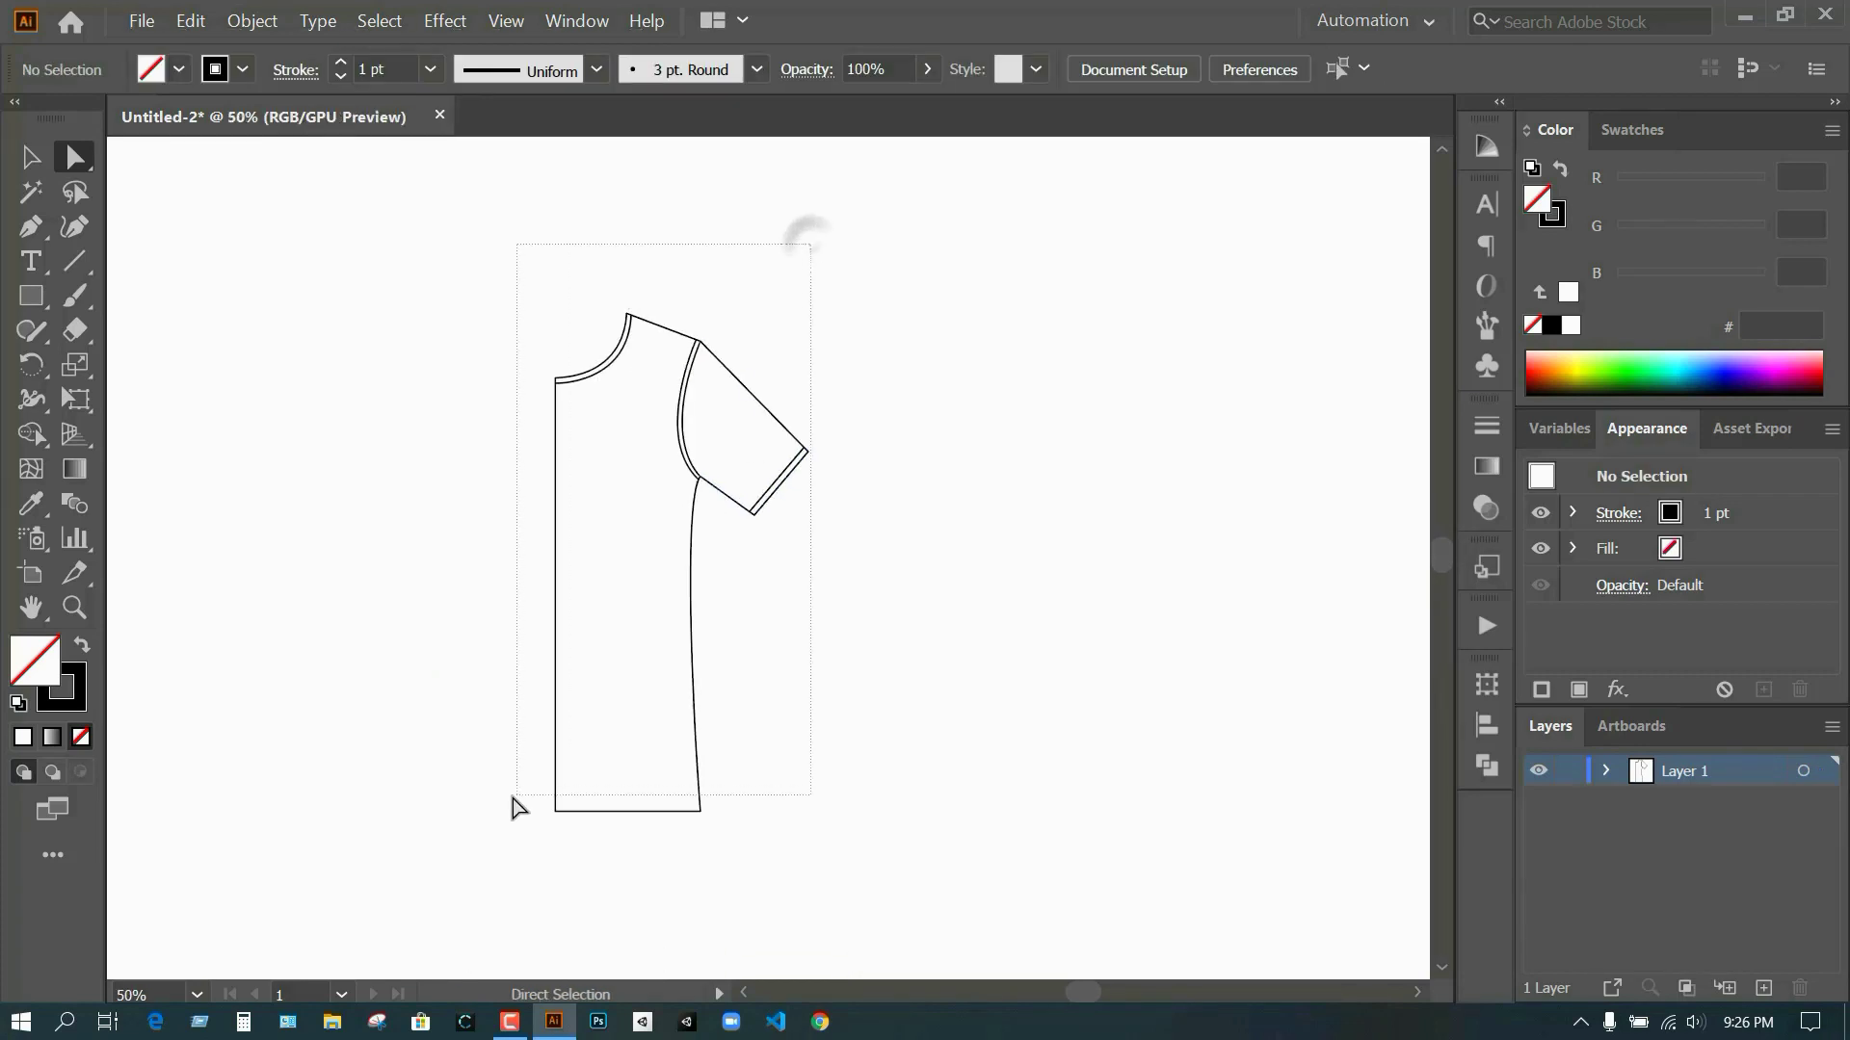
- Reflect a copy of the half-shirt vertically at 90° and move it left to join the original
key("v")
right_click(607, 407)
mouse_move(674, 711)
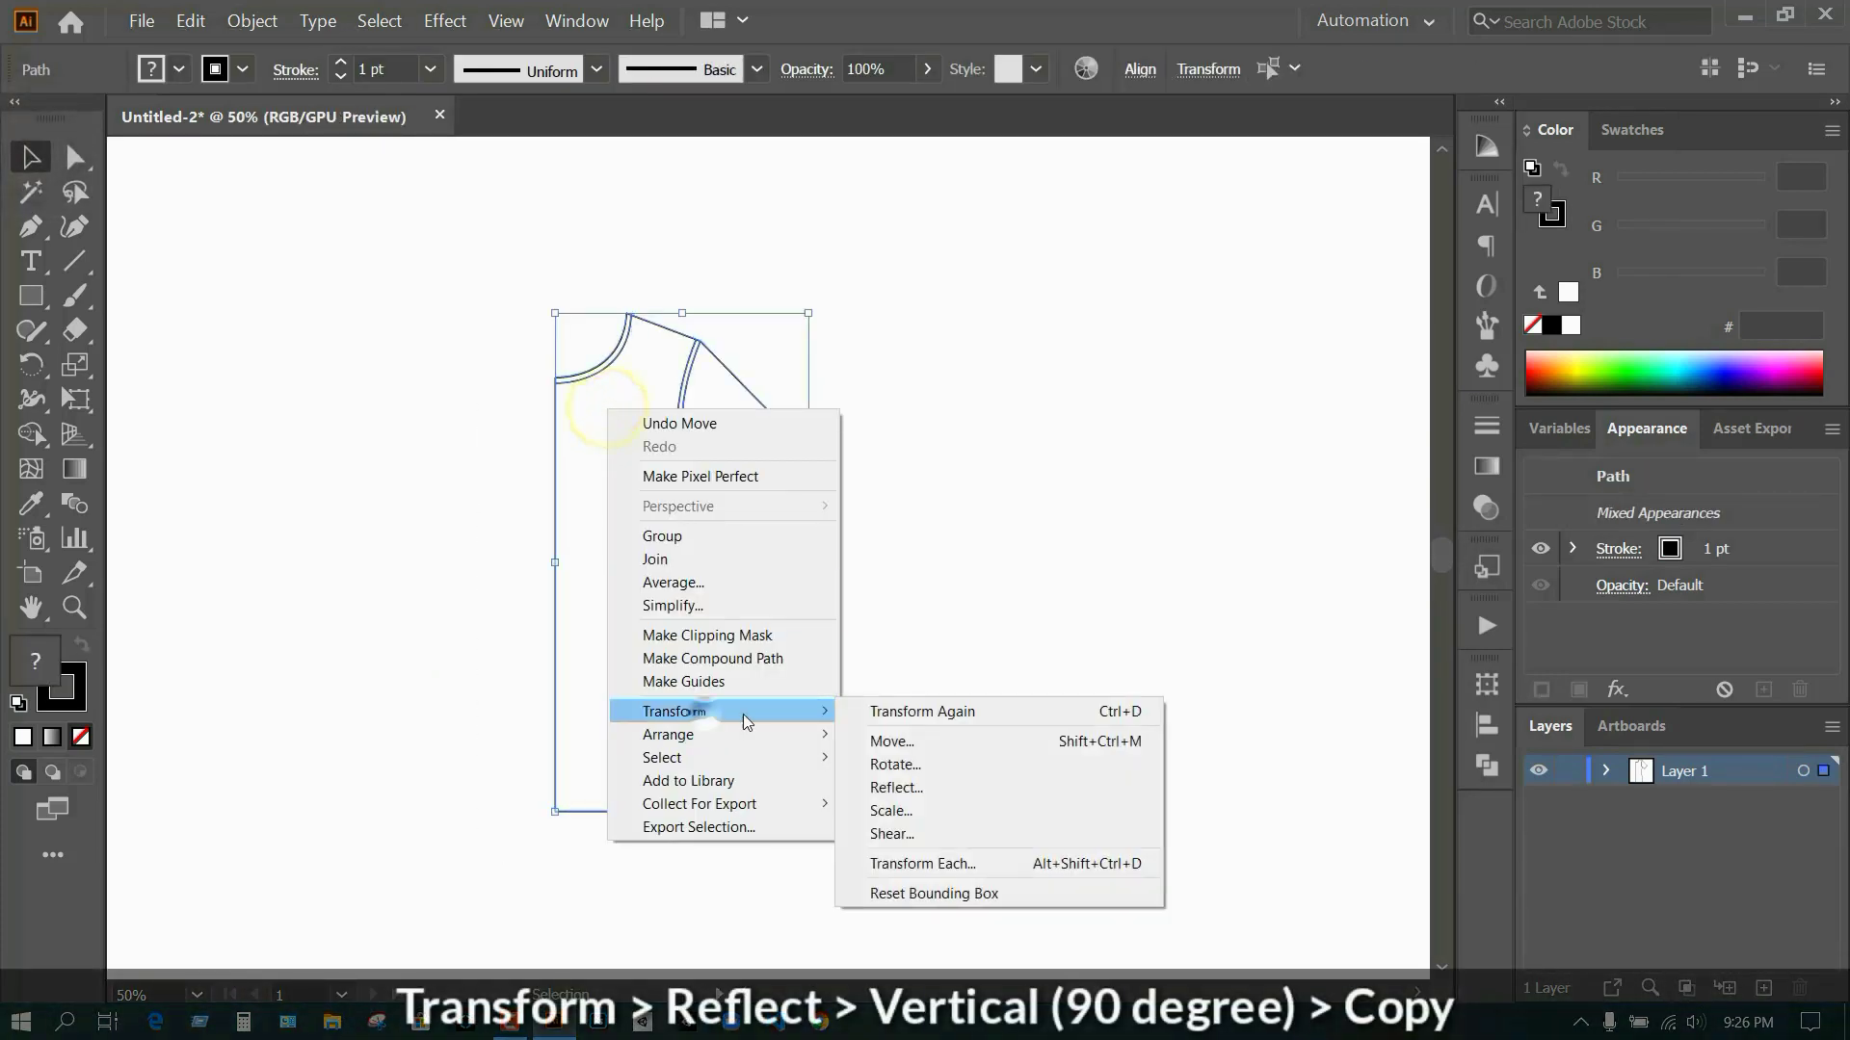
left_click(896, 785)
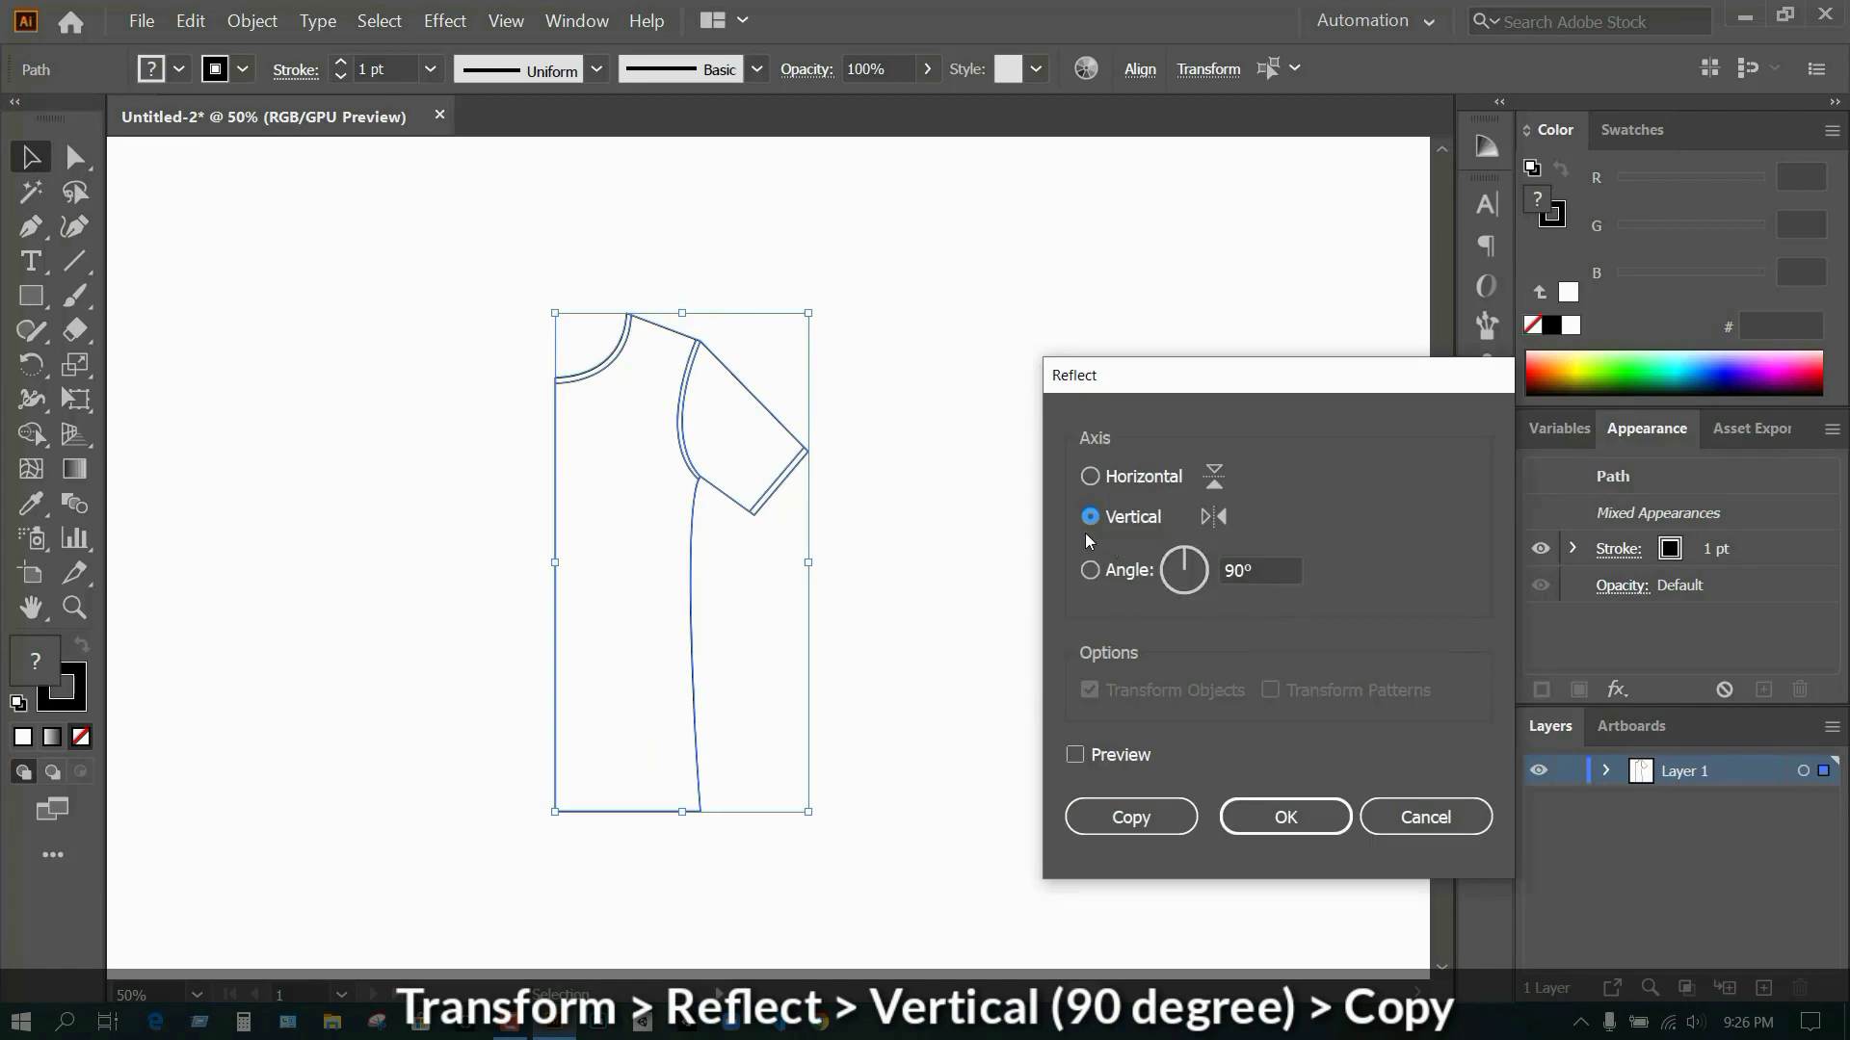
left_click(1136, 818)
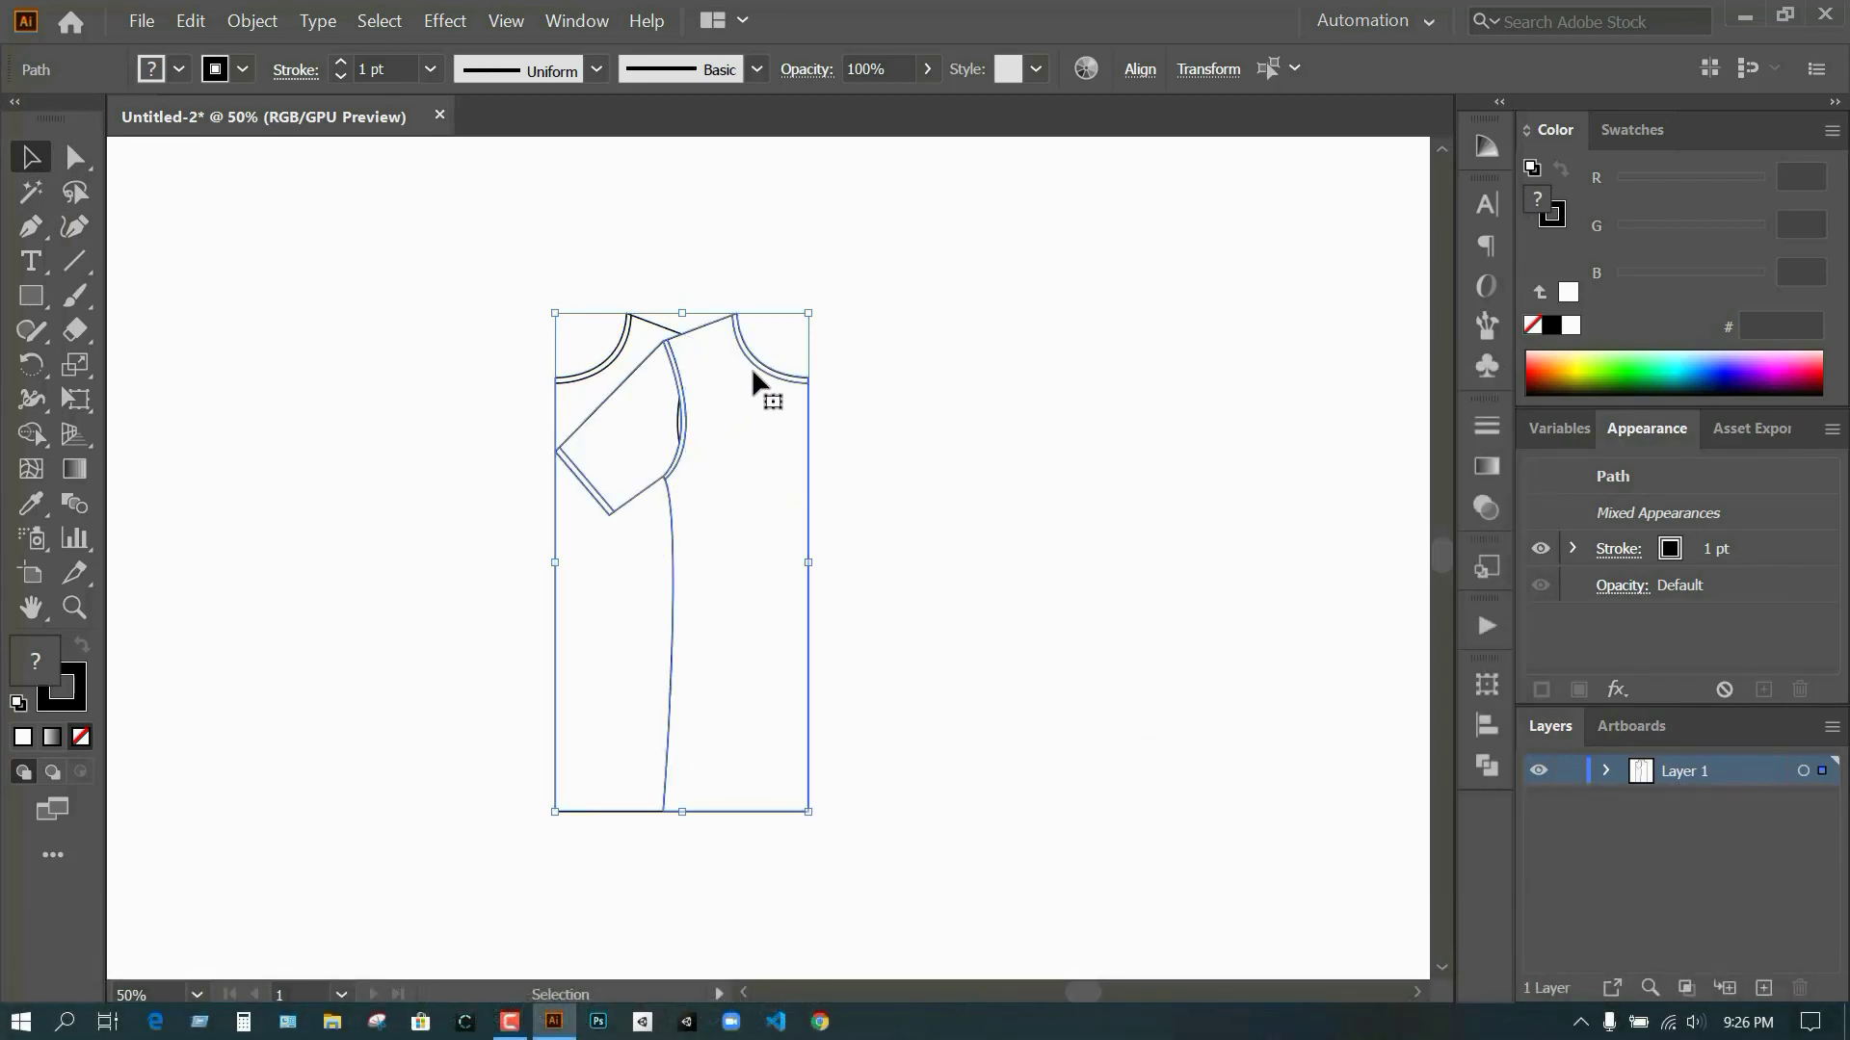
left_click_drag(753, 371, 501, 372)
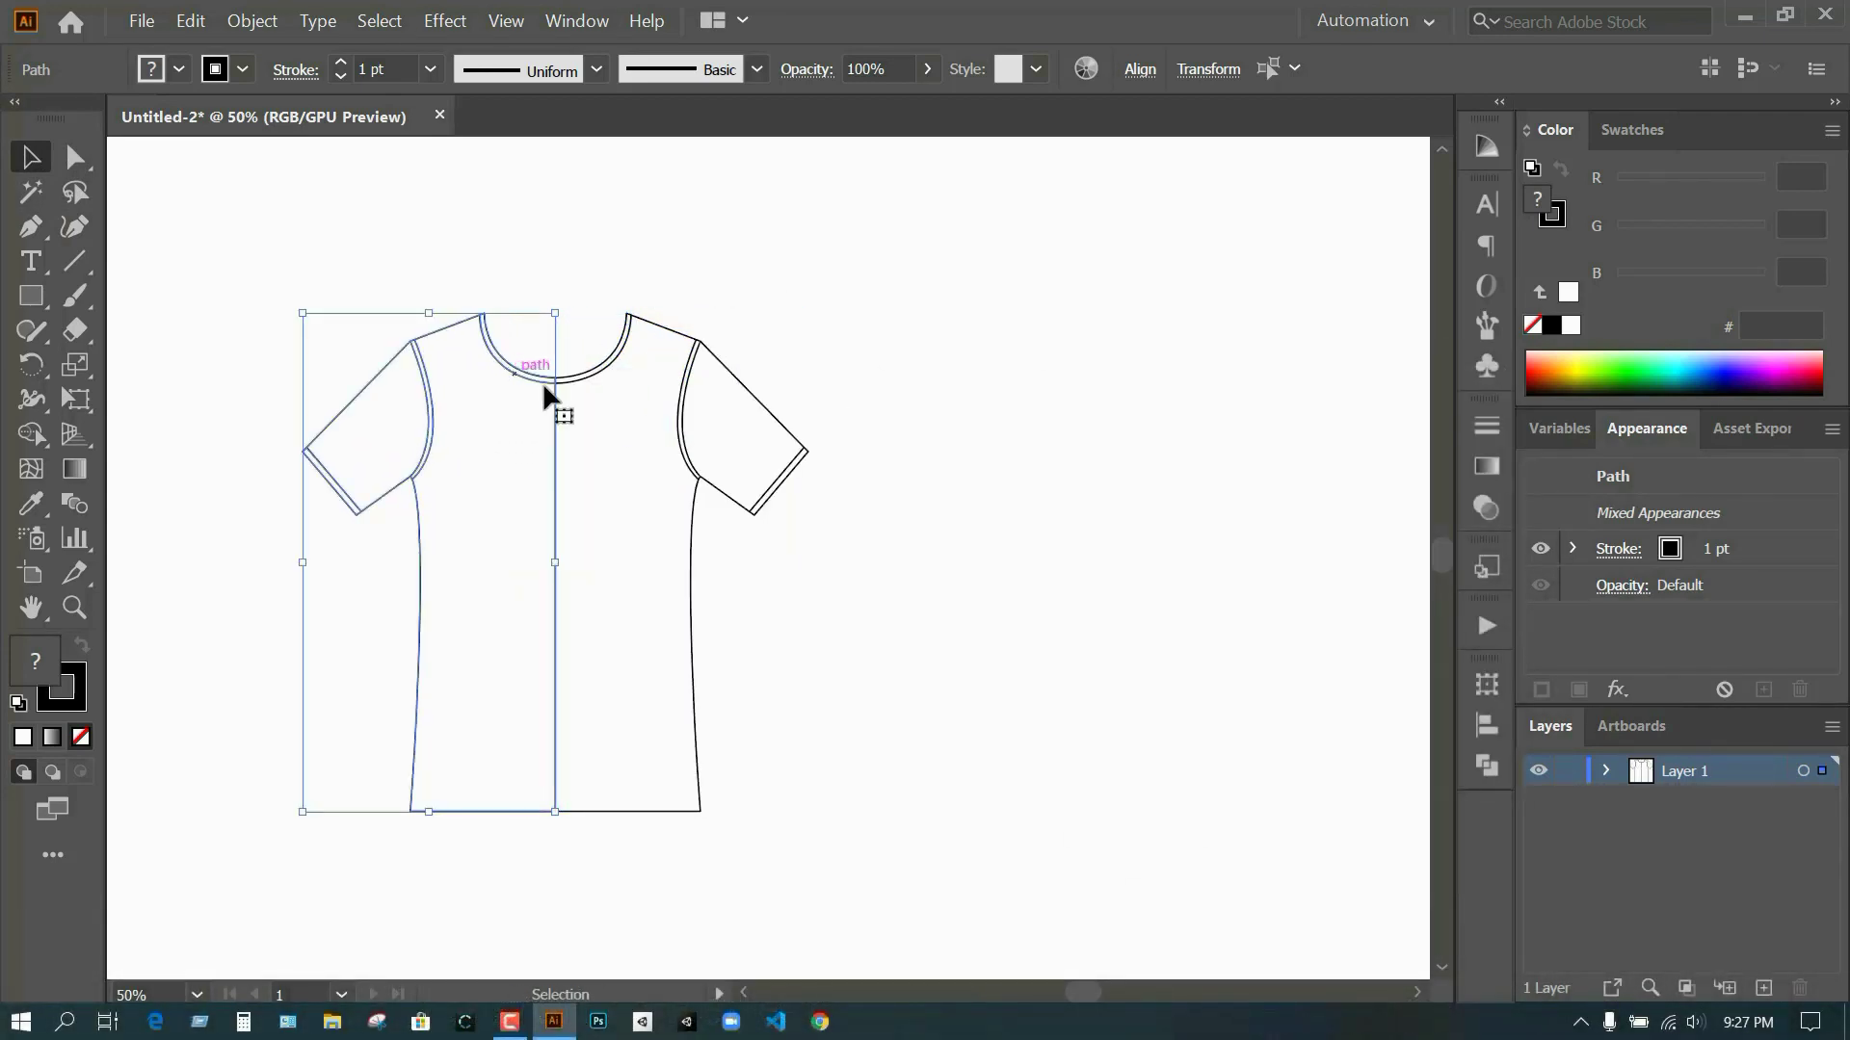
left_click(998, 511)
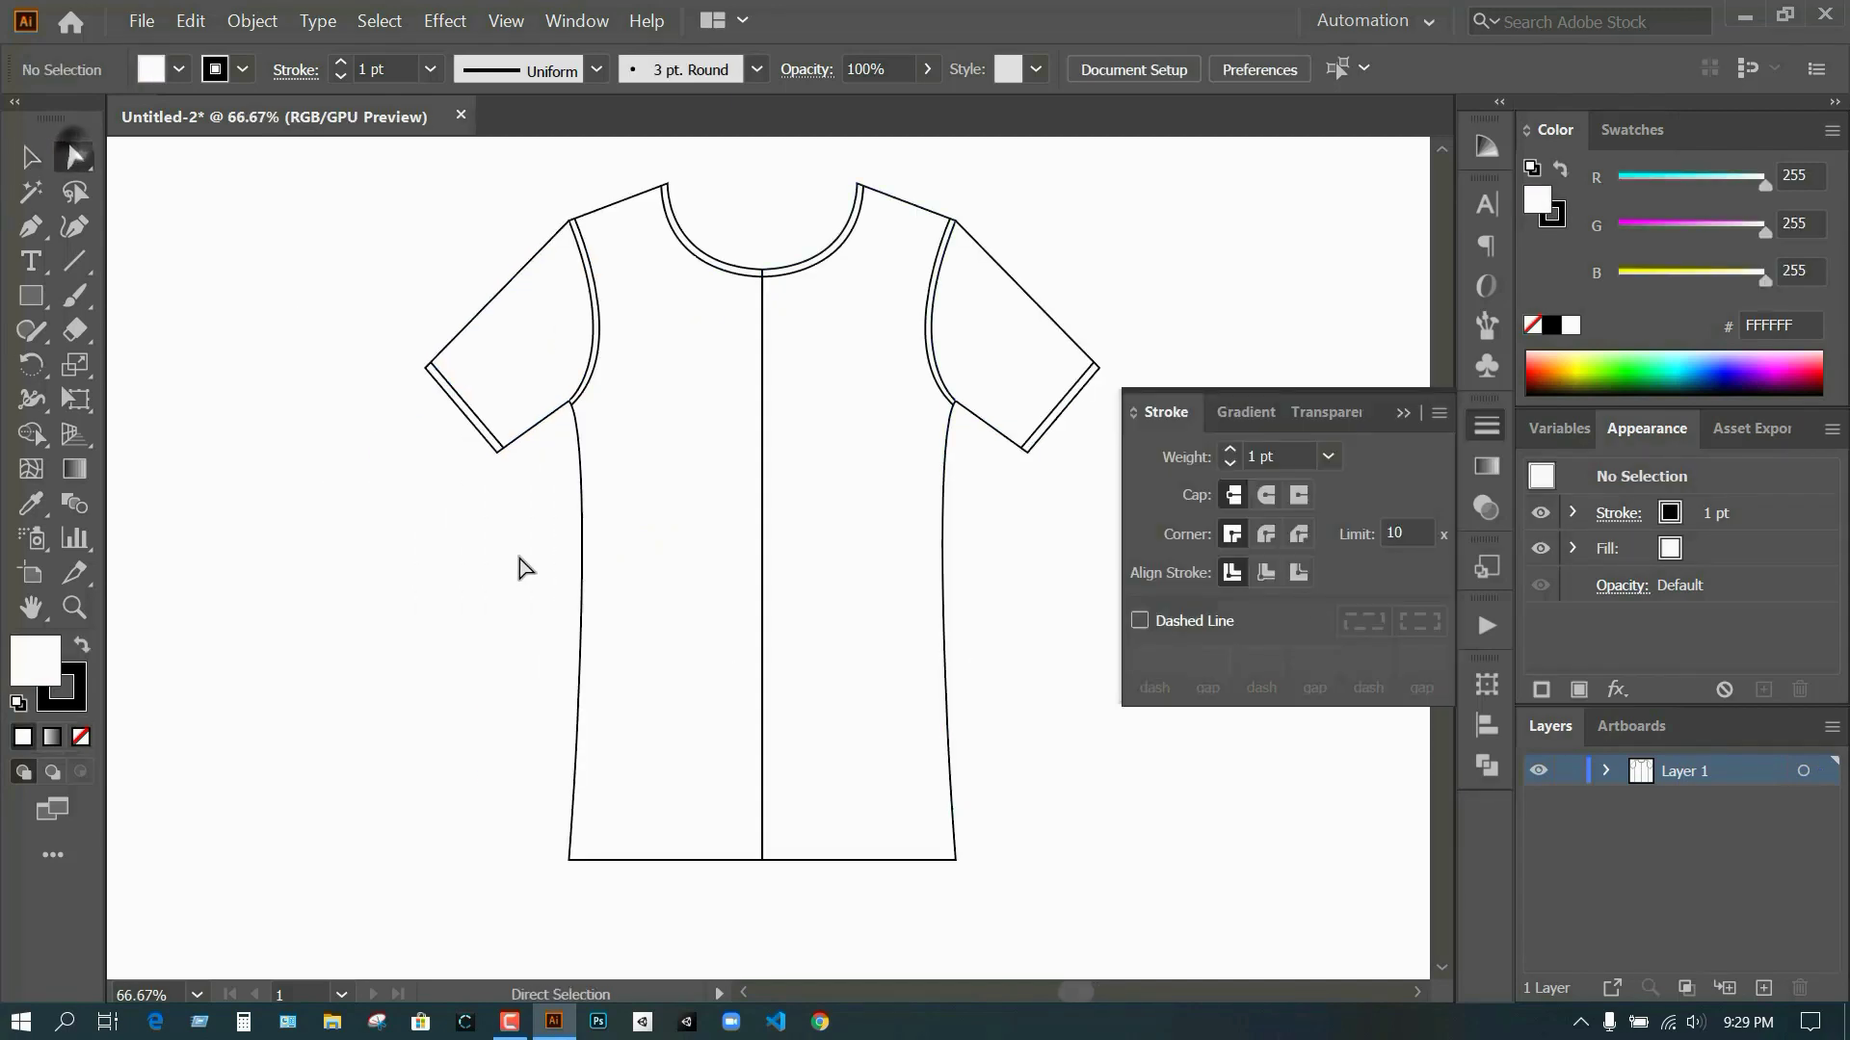
- Nudge the bottom hem anchors down twice to lengthen the shirt body
left_click_drag(503, 601, 1058, 945)
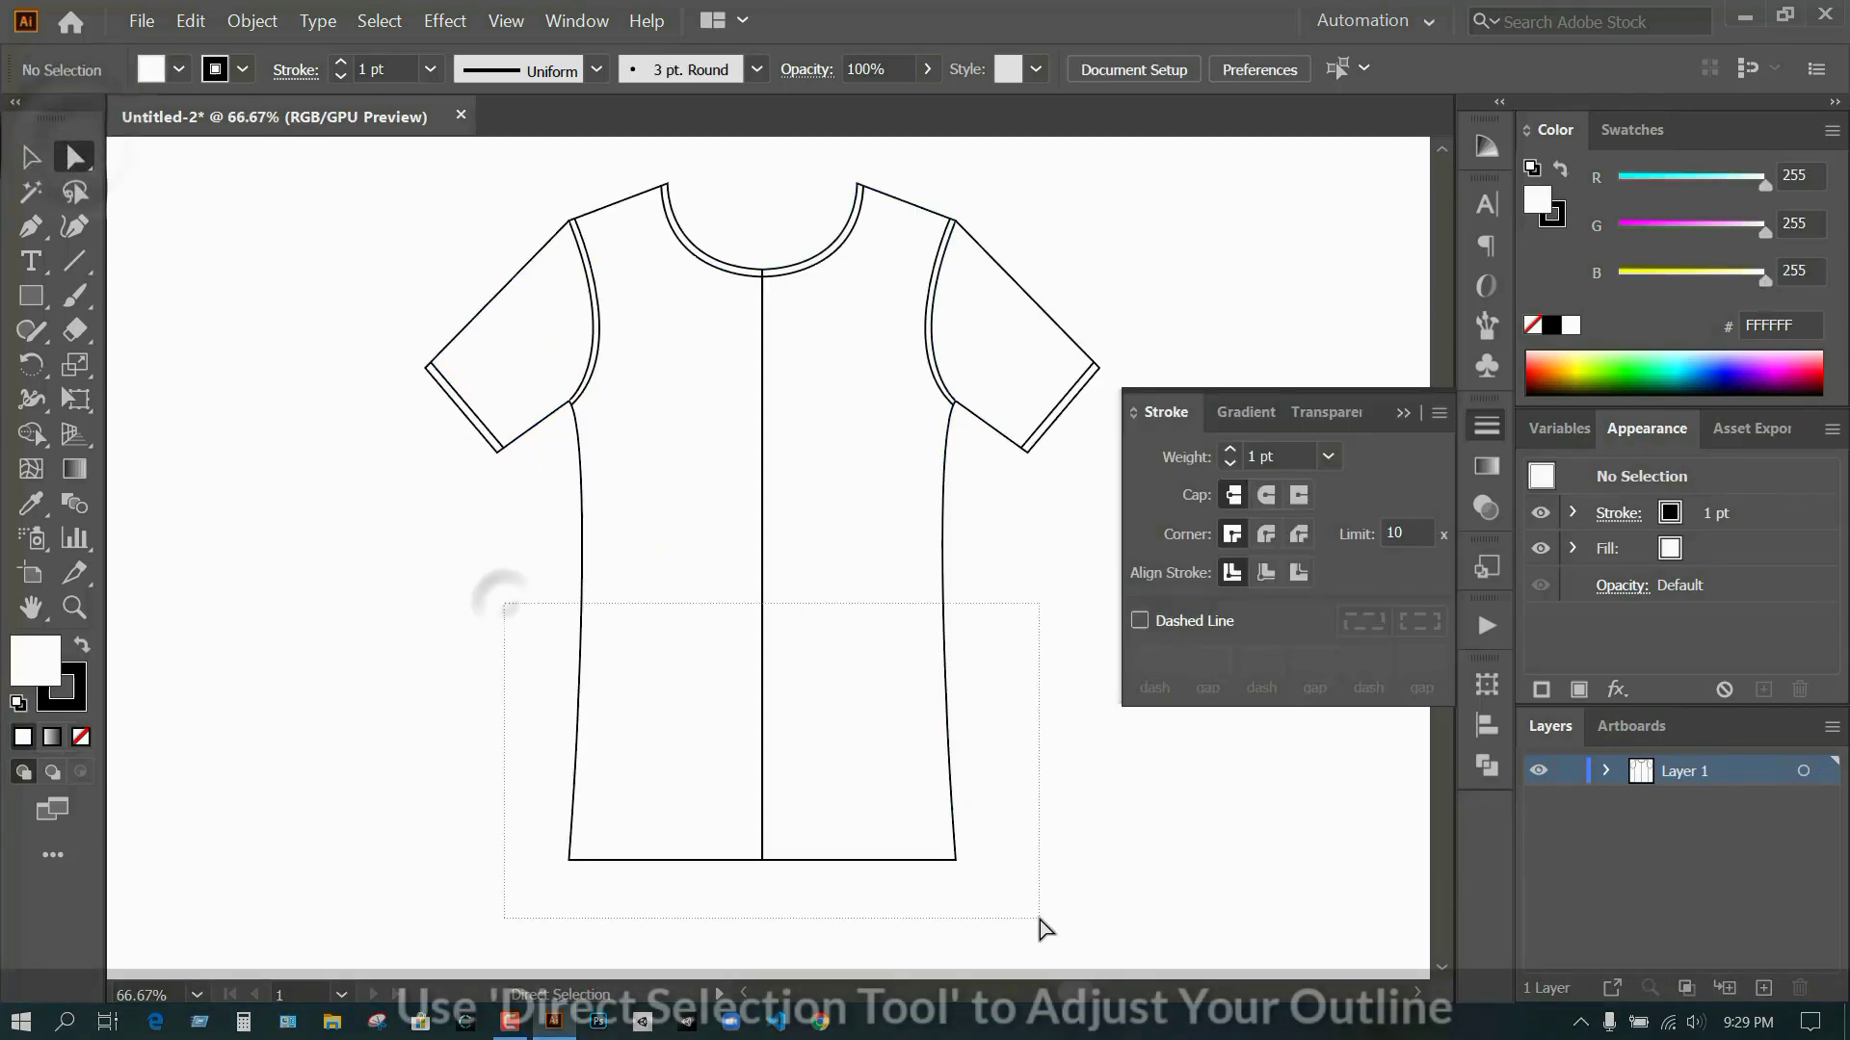
key("shift+Down")
key("shift+Down")
key("shift+Down")
key("shift+Down")
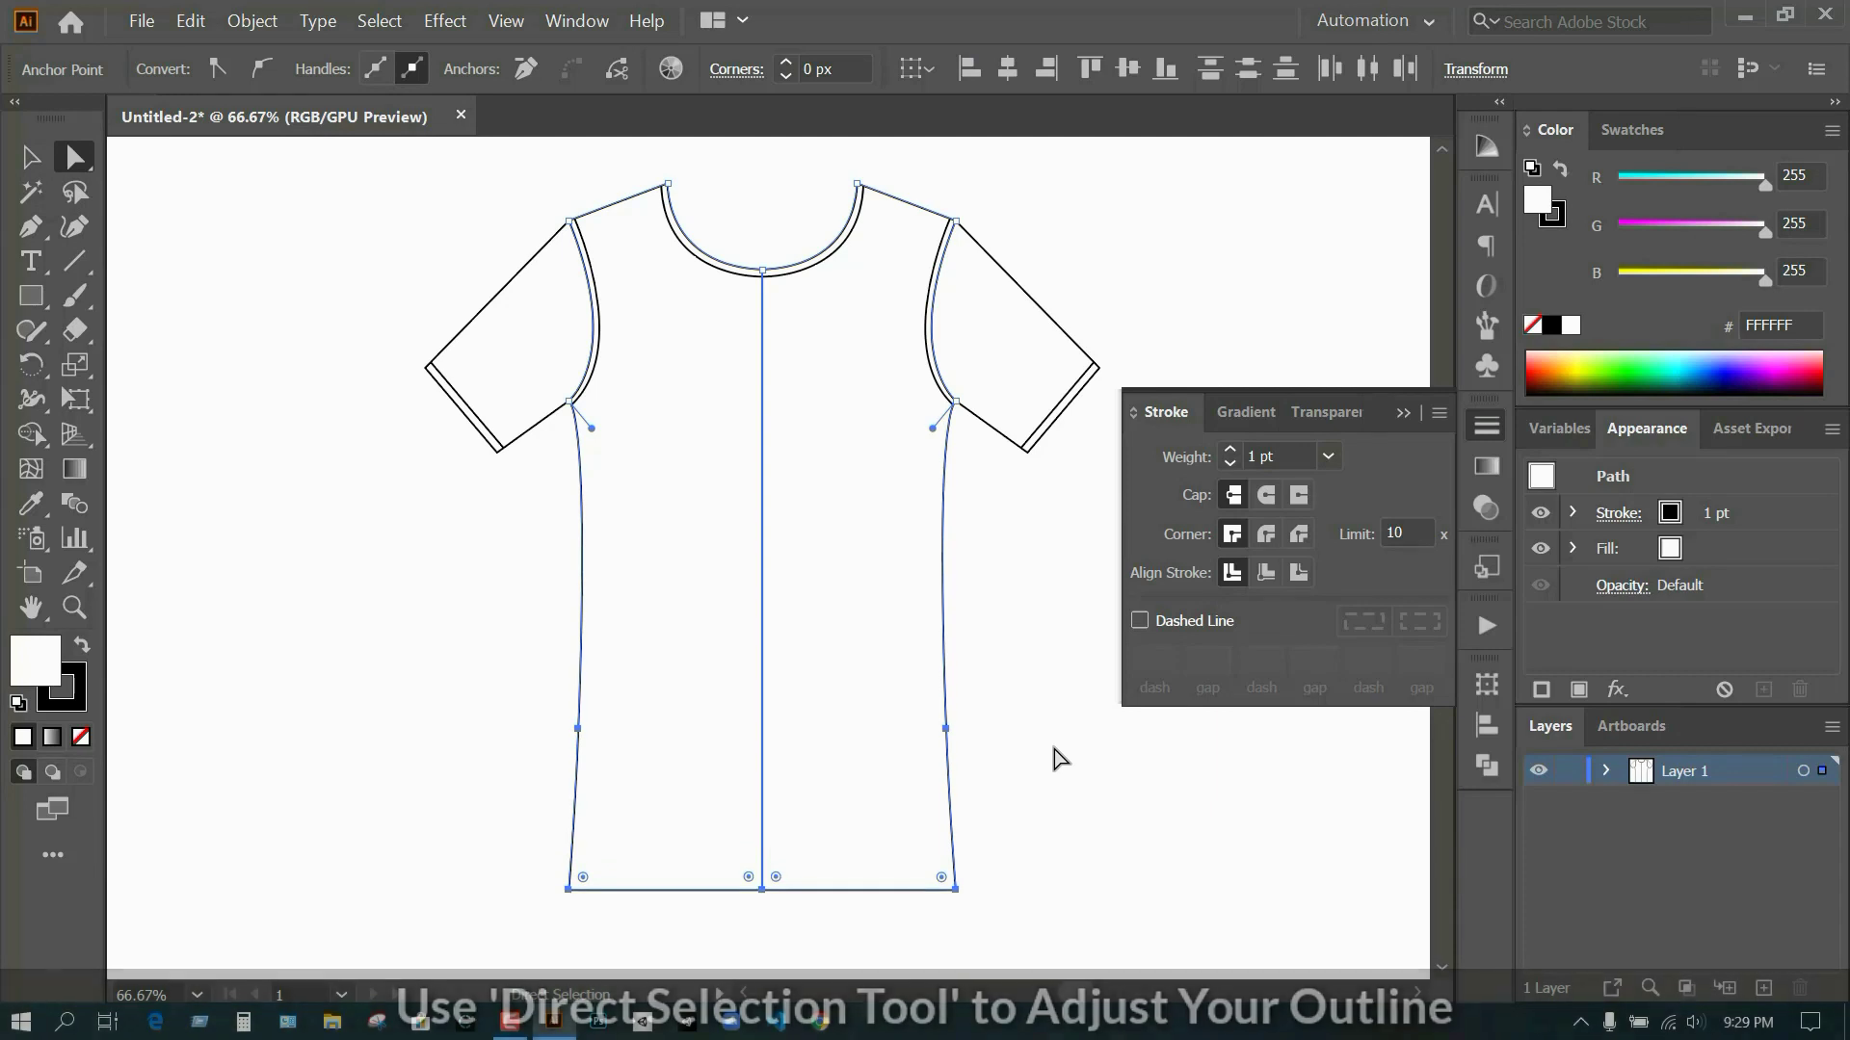
key("shift+Down")
key("shift+Down")
left_click(1057, 758)
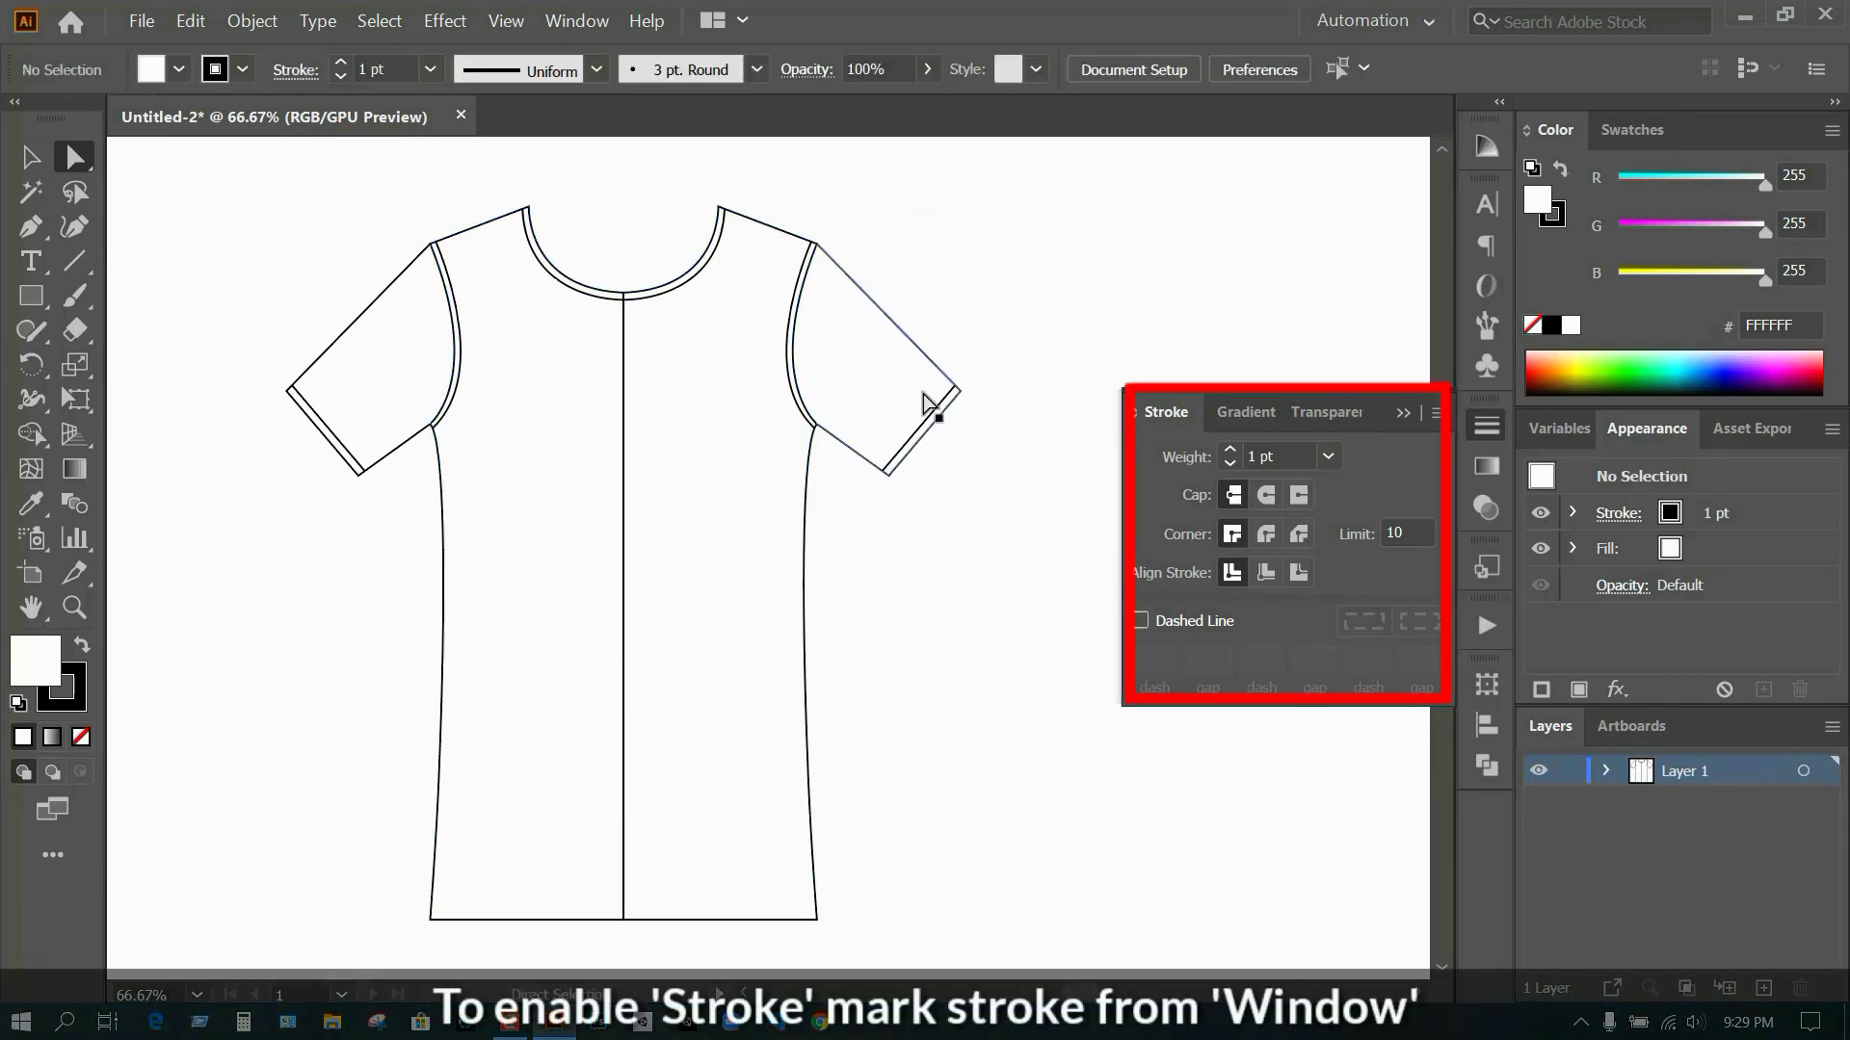
- Make both the right and left sleeve hems dashed lines
left_click(888, 396)
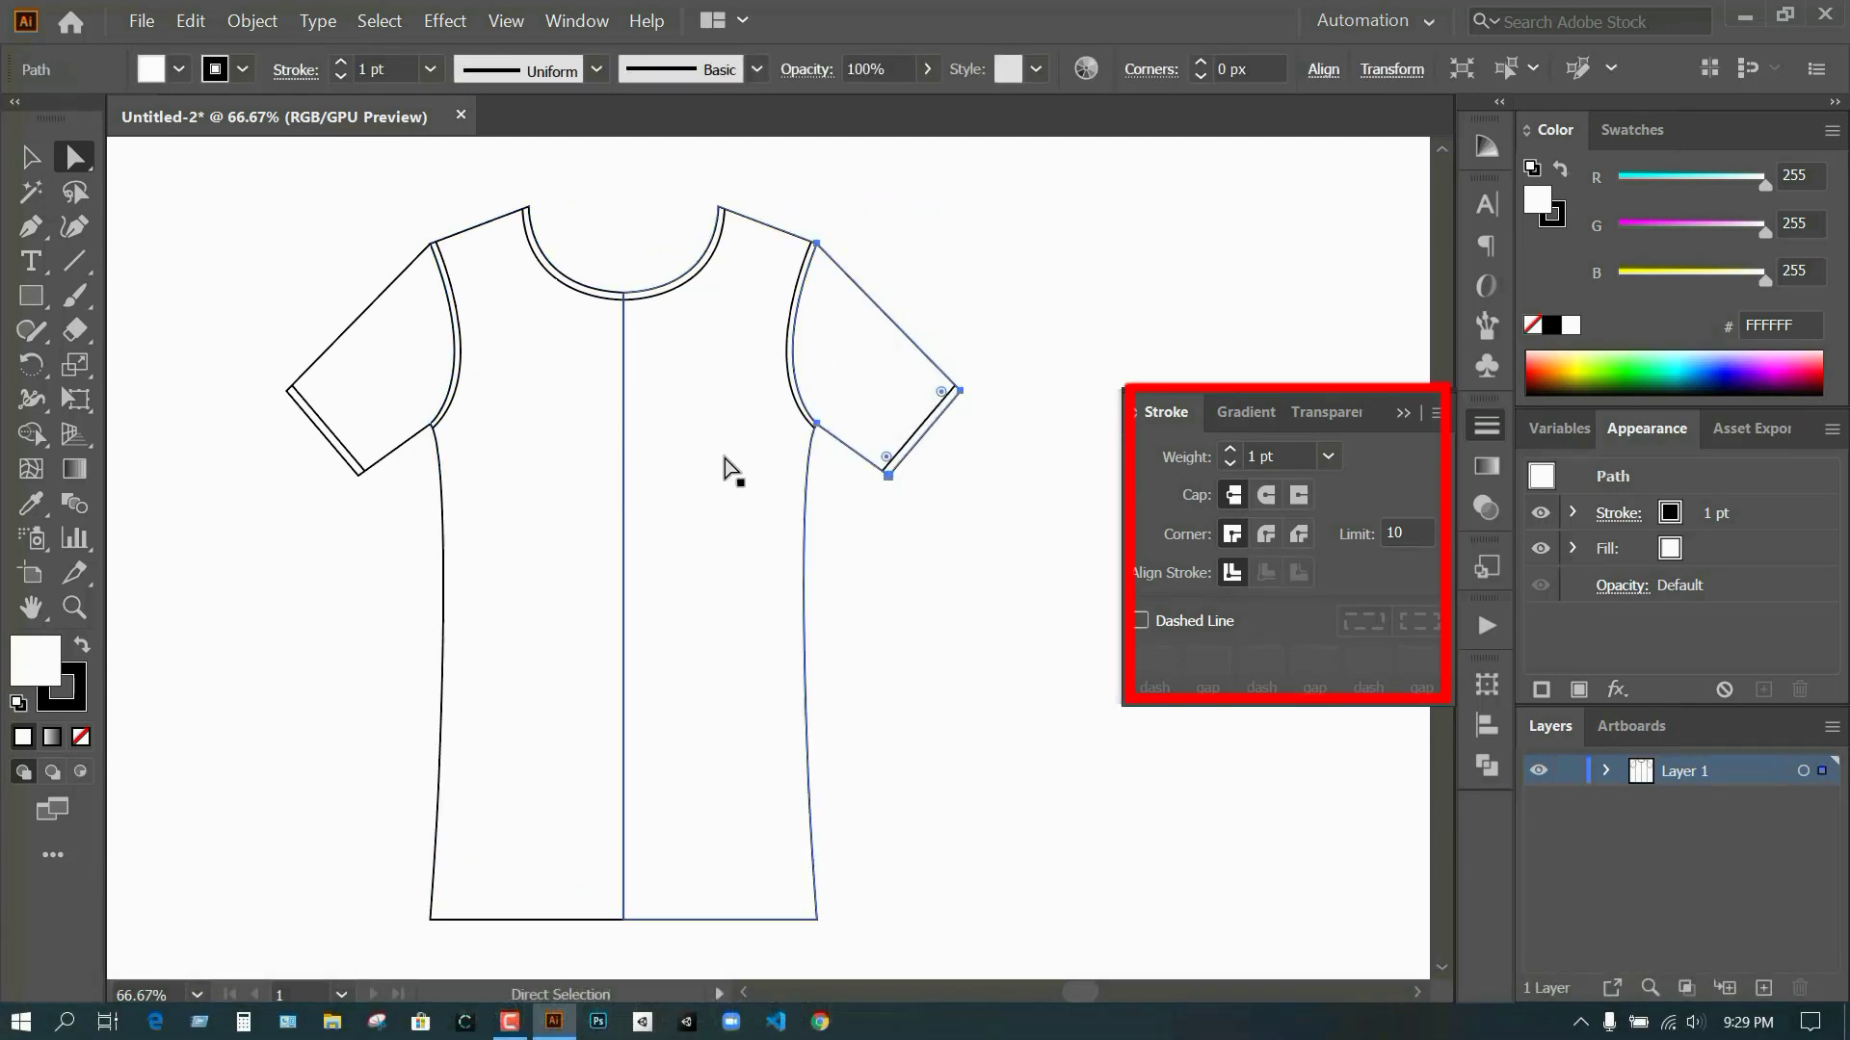
left_click(357, 195)
left_click(920, 436)
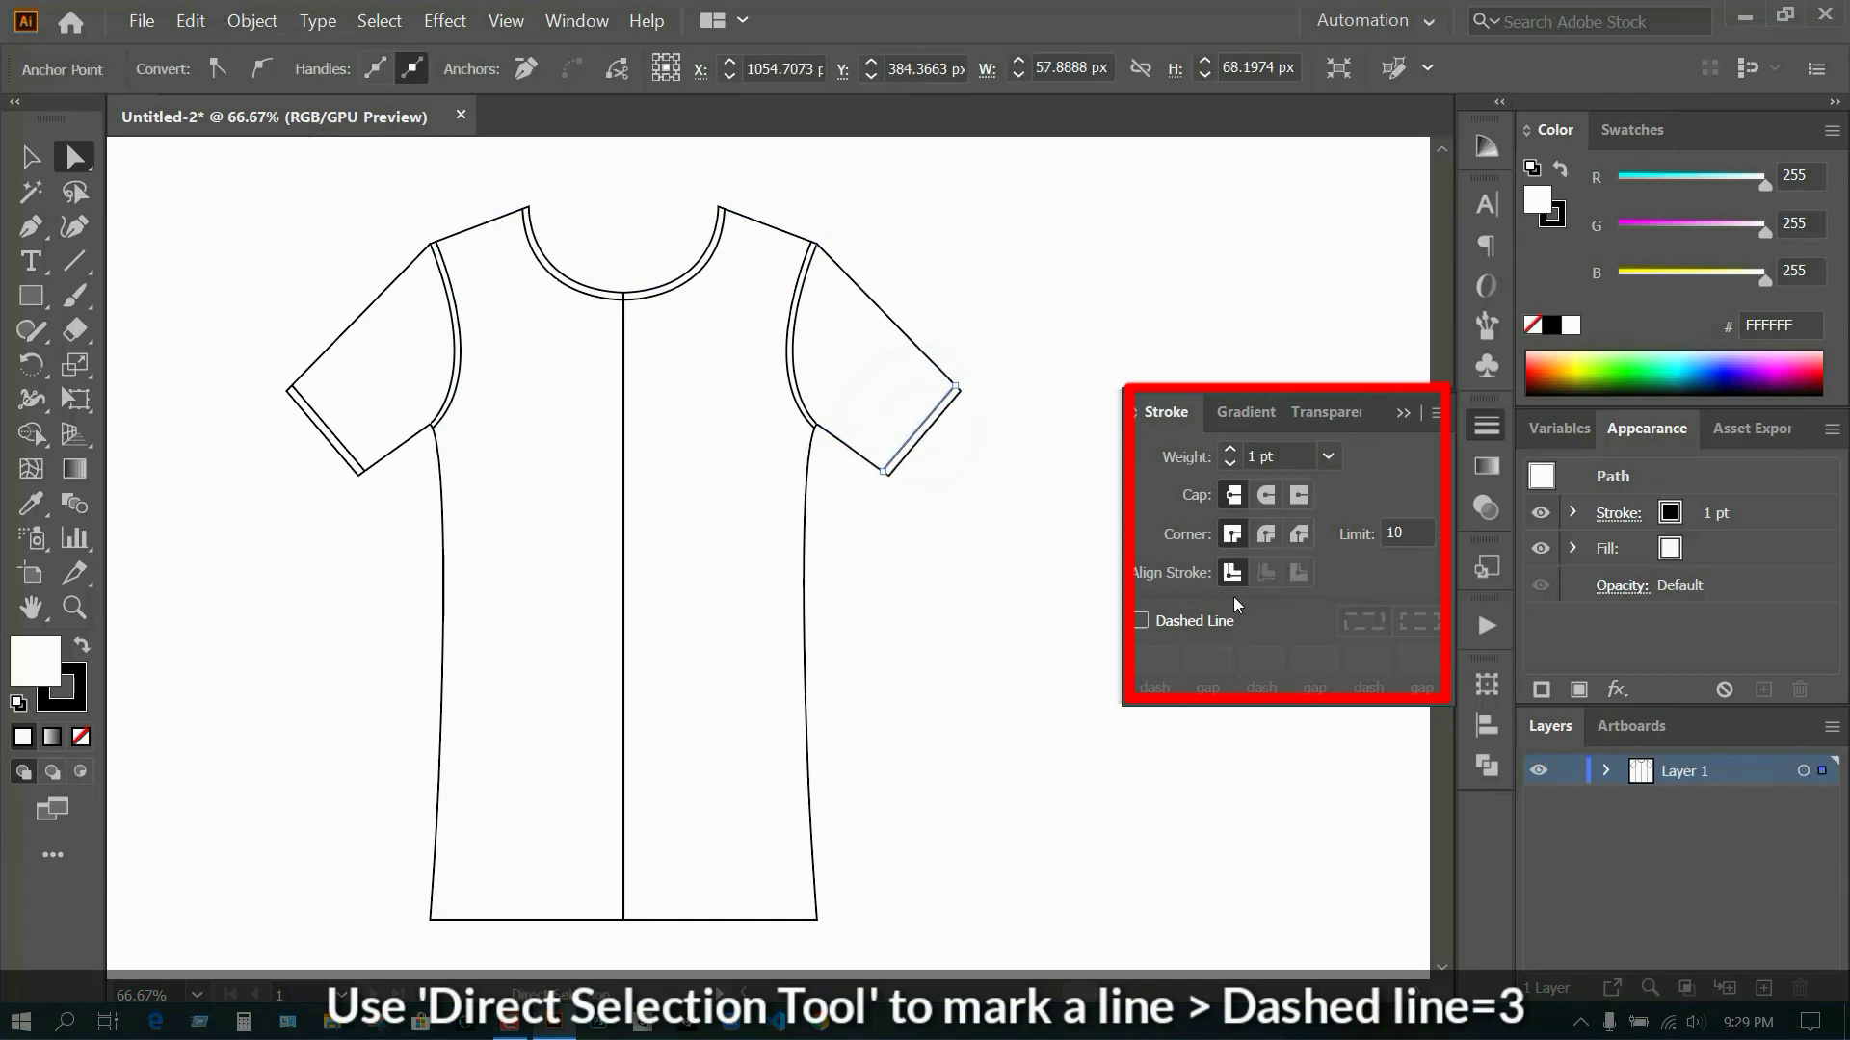
left_click(1141, 620)
left_click(928, 619)
left_click(328, 431)
left_click(1158, 624)
left_click(867, 661)
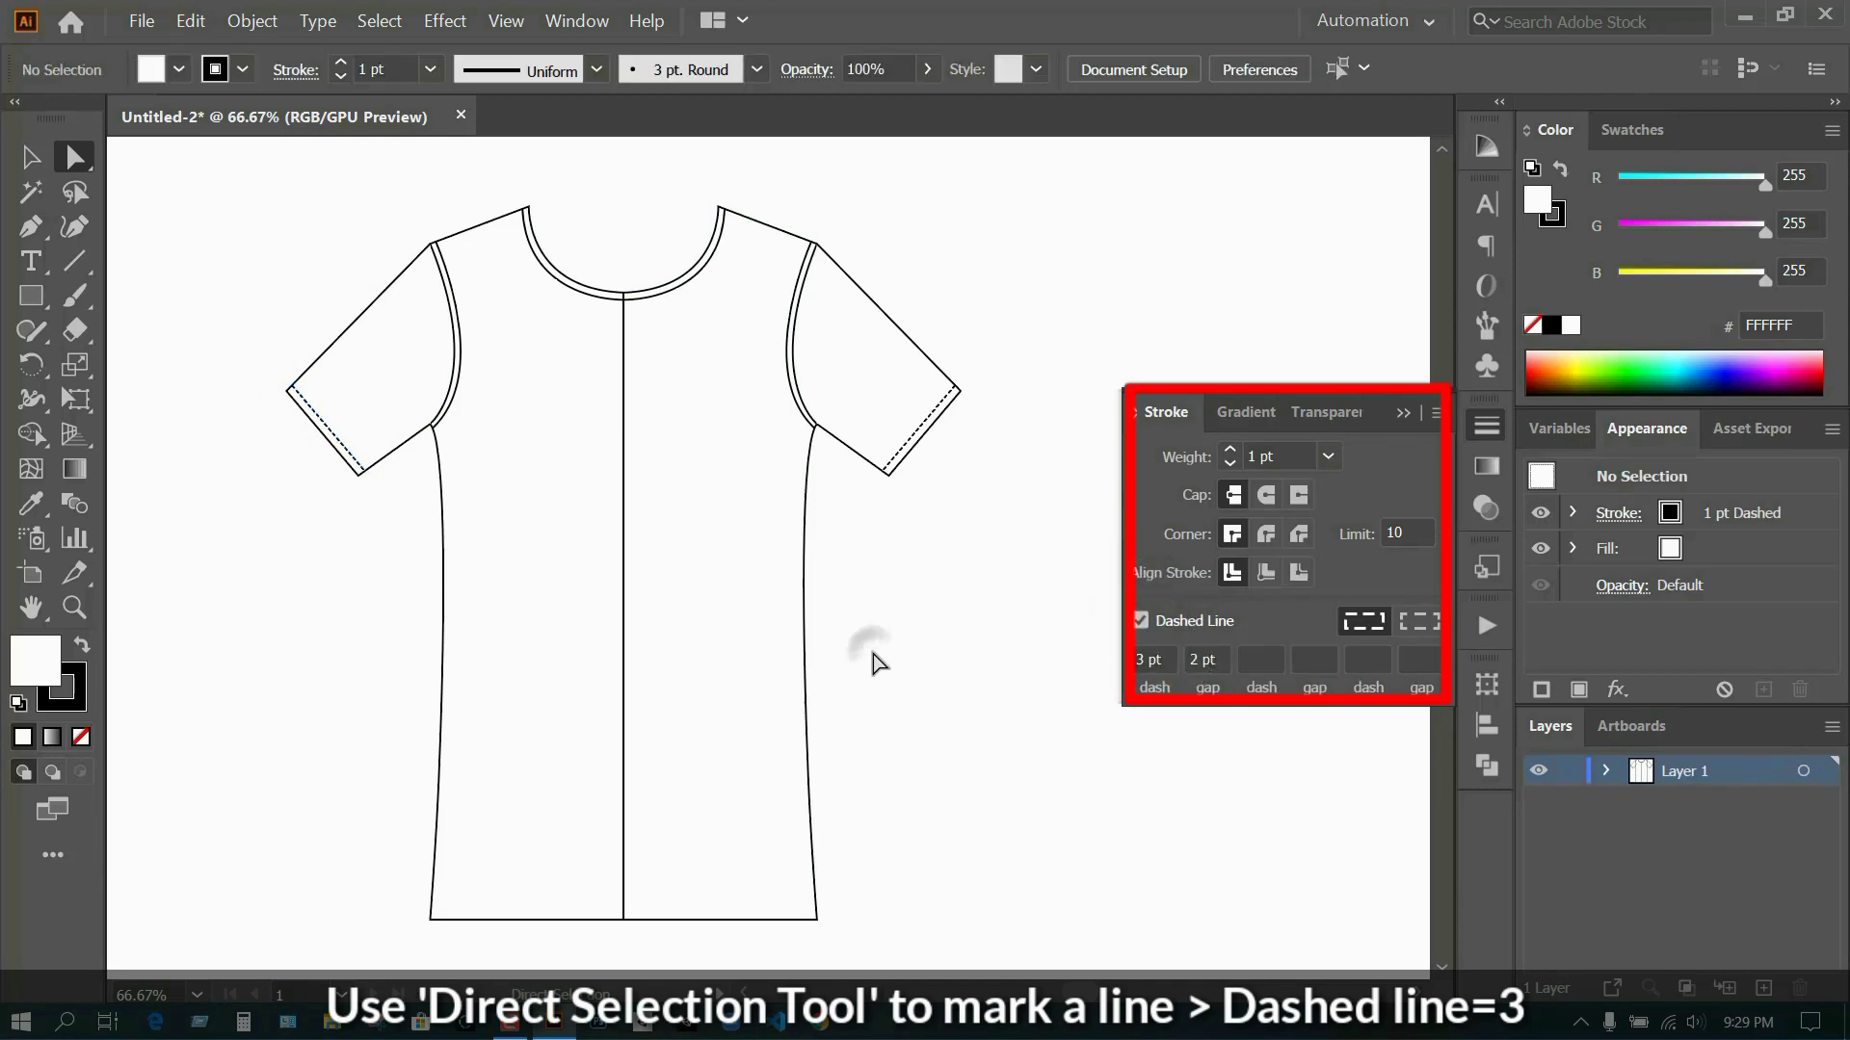
- Make both the left and right armhole seams dashed lines
scroll(675, 629, "down", 1)
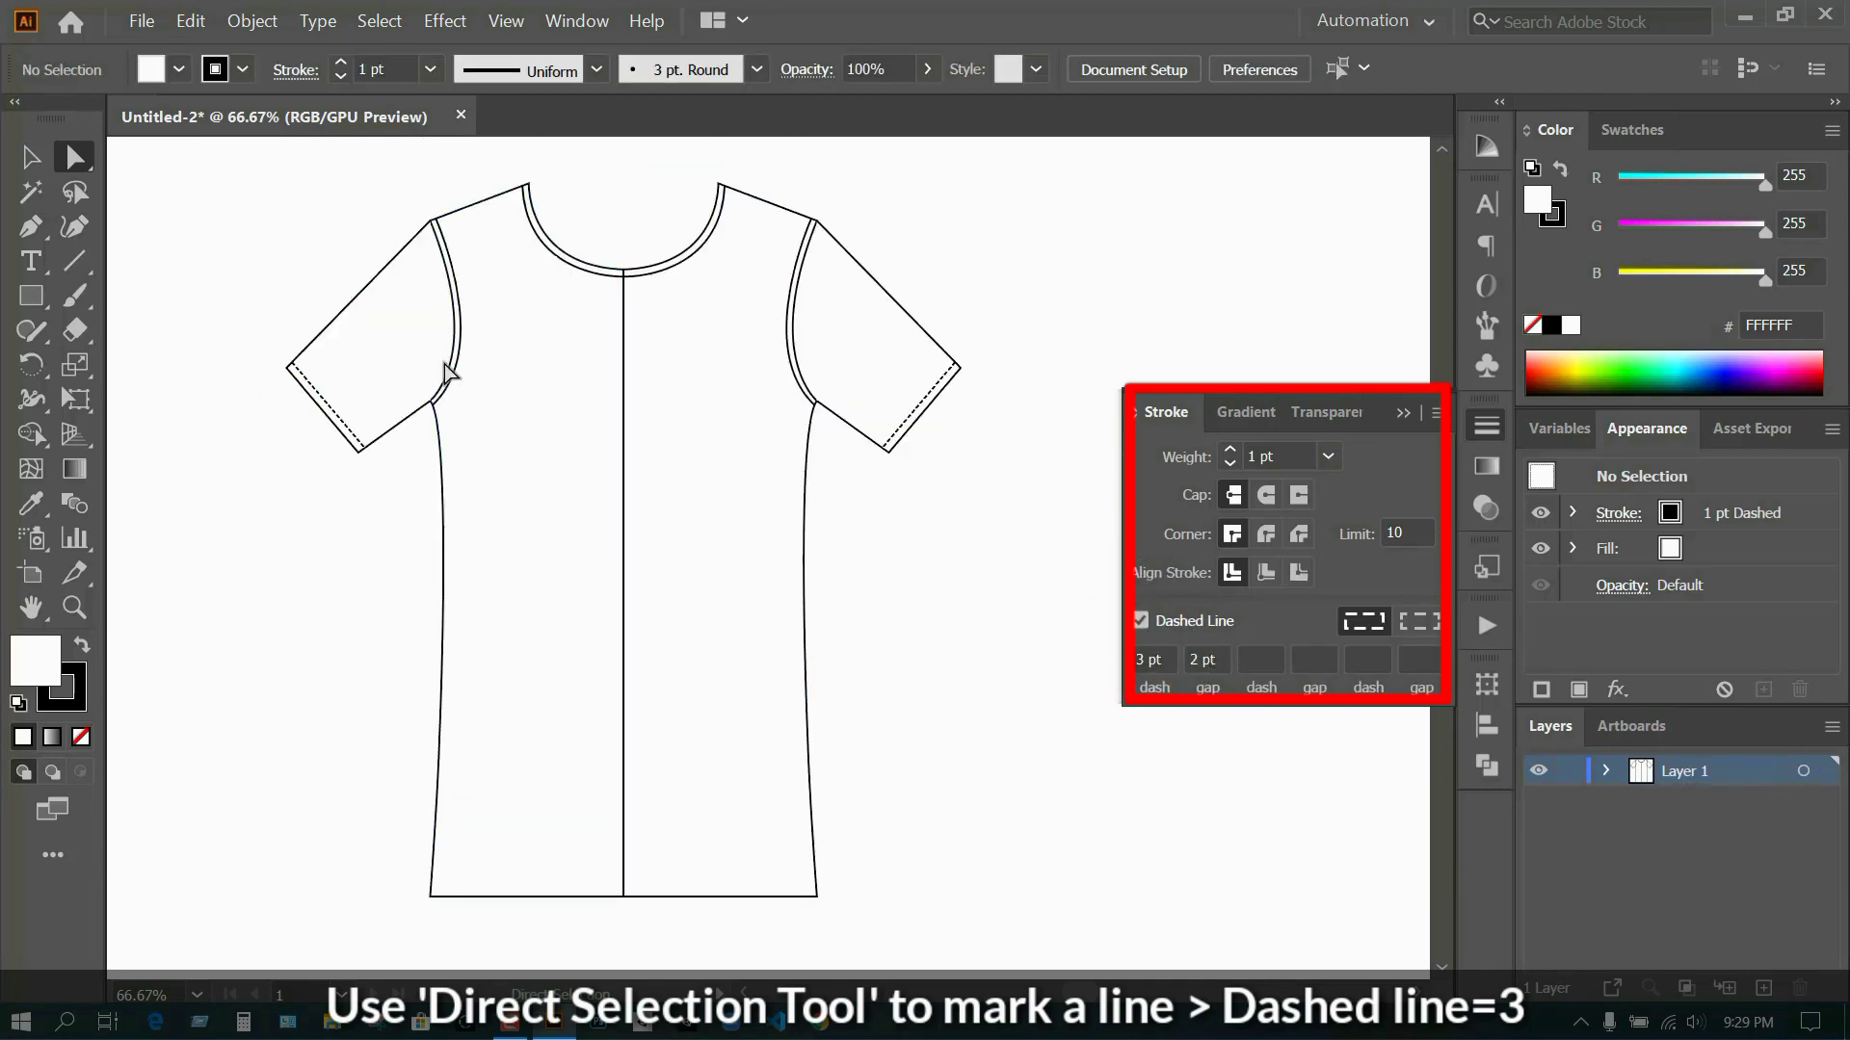
left_click(458, 343)
left_click(1140, 620)
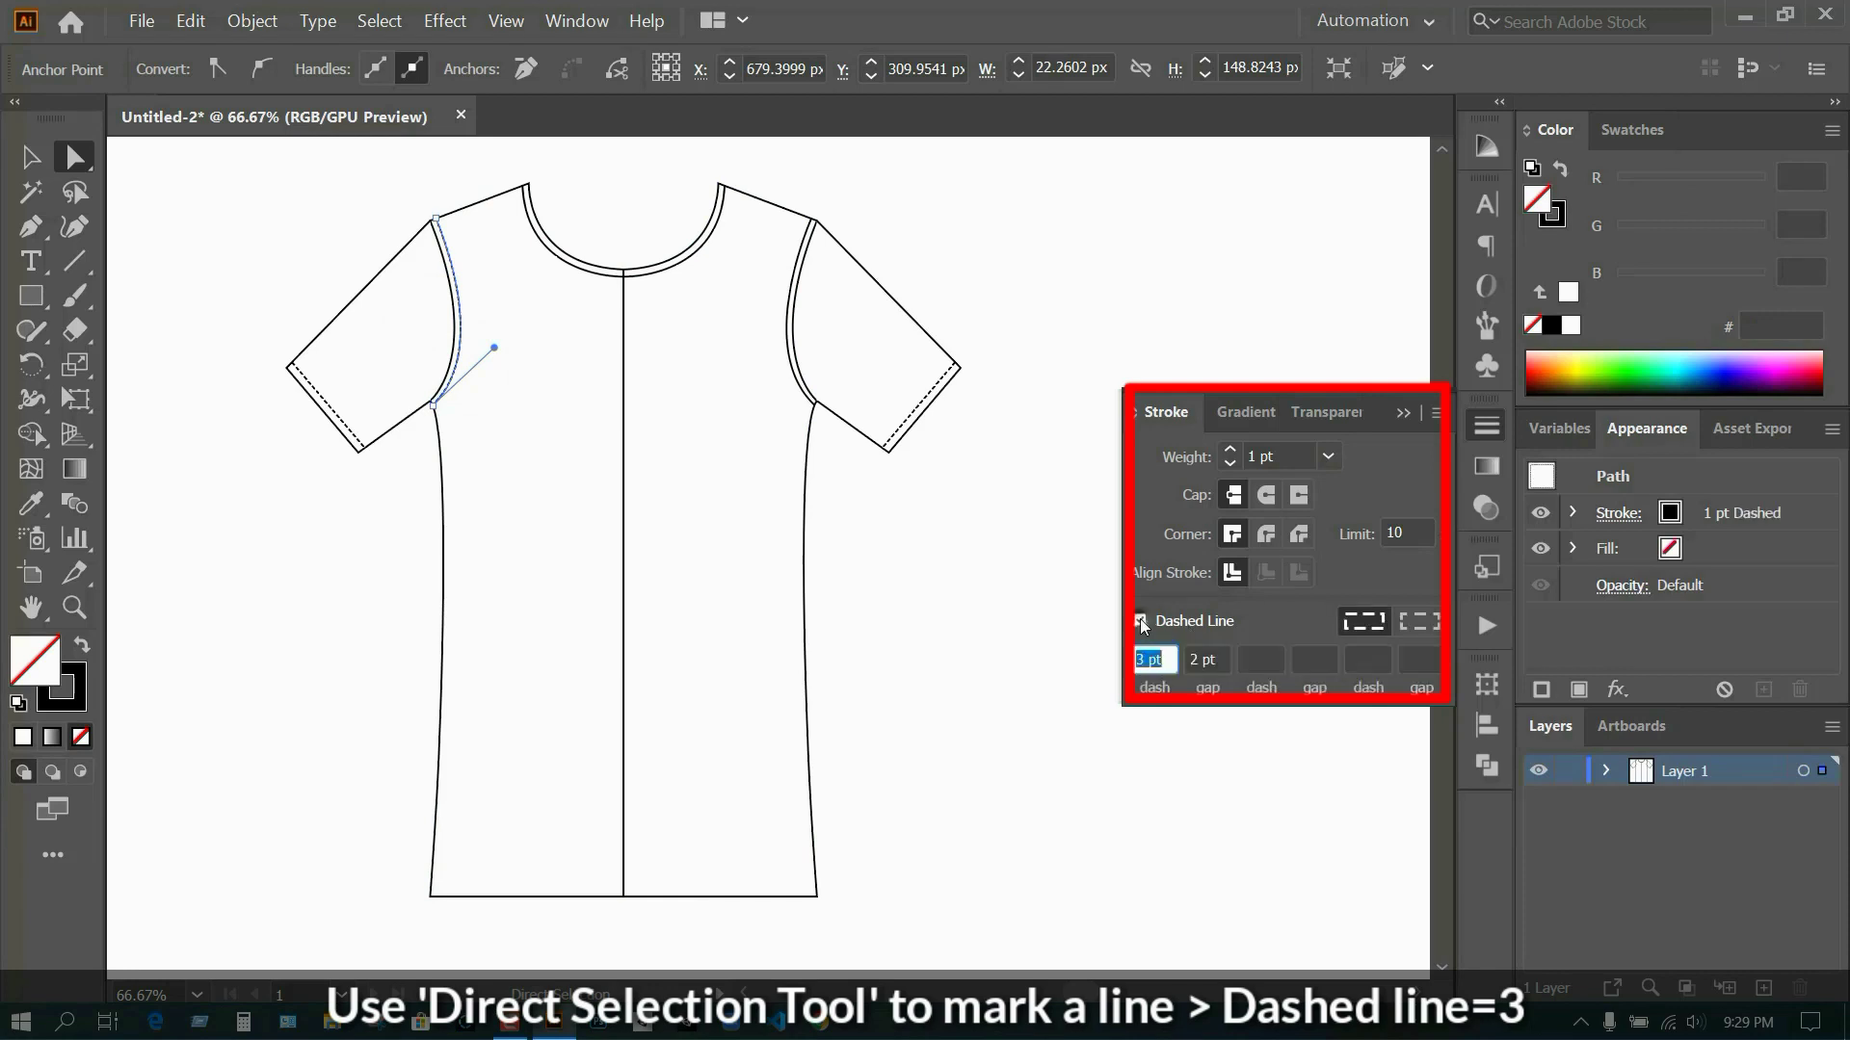
left_click(969, 631)
left_click(792, 364)
left_click(1142, 620)
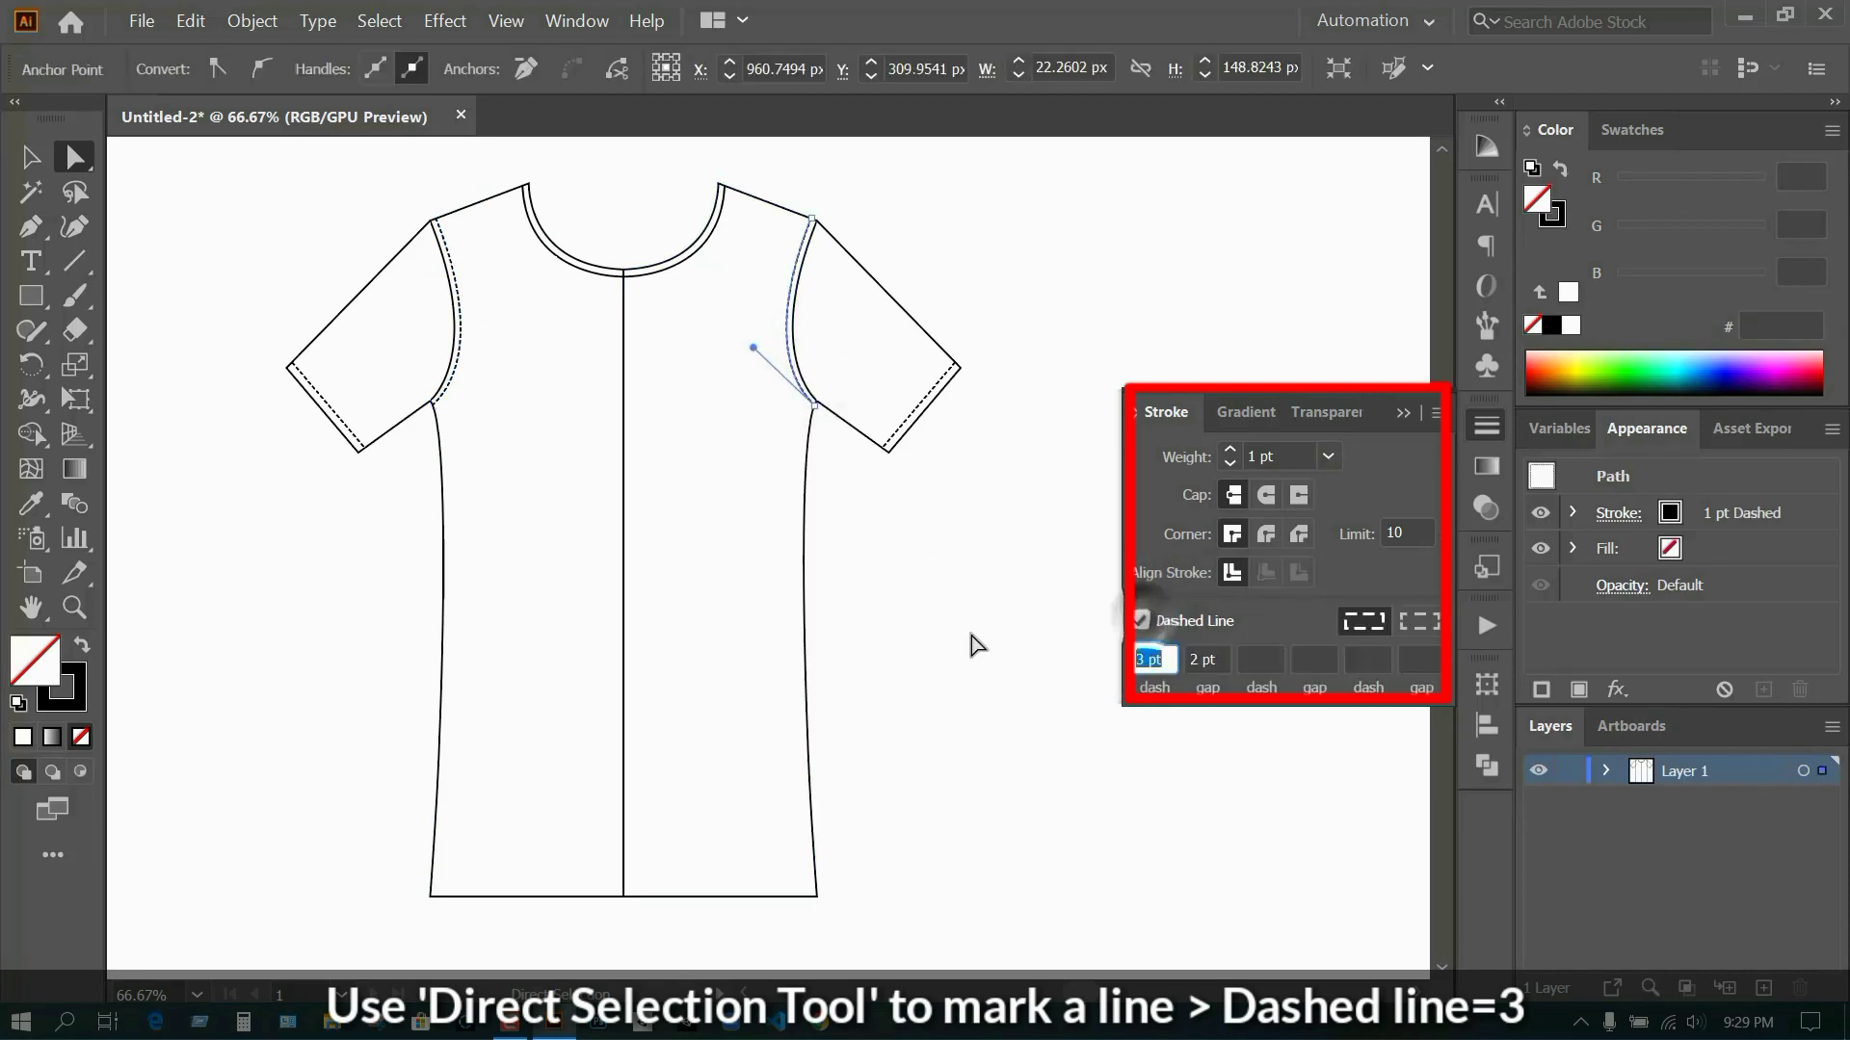
left_click(1076, 503)
left_click(576, 20)
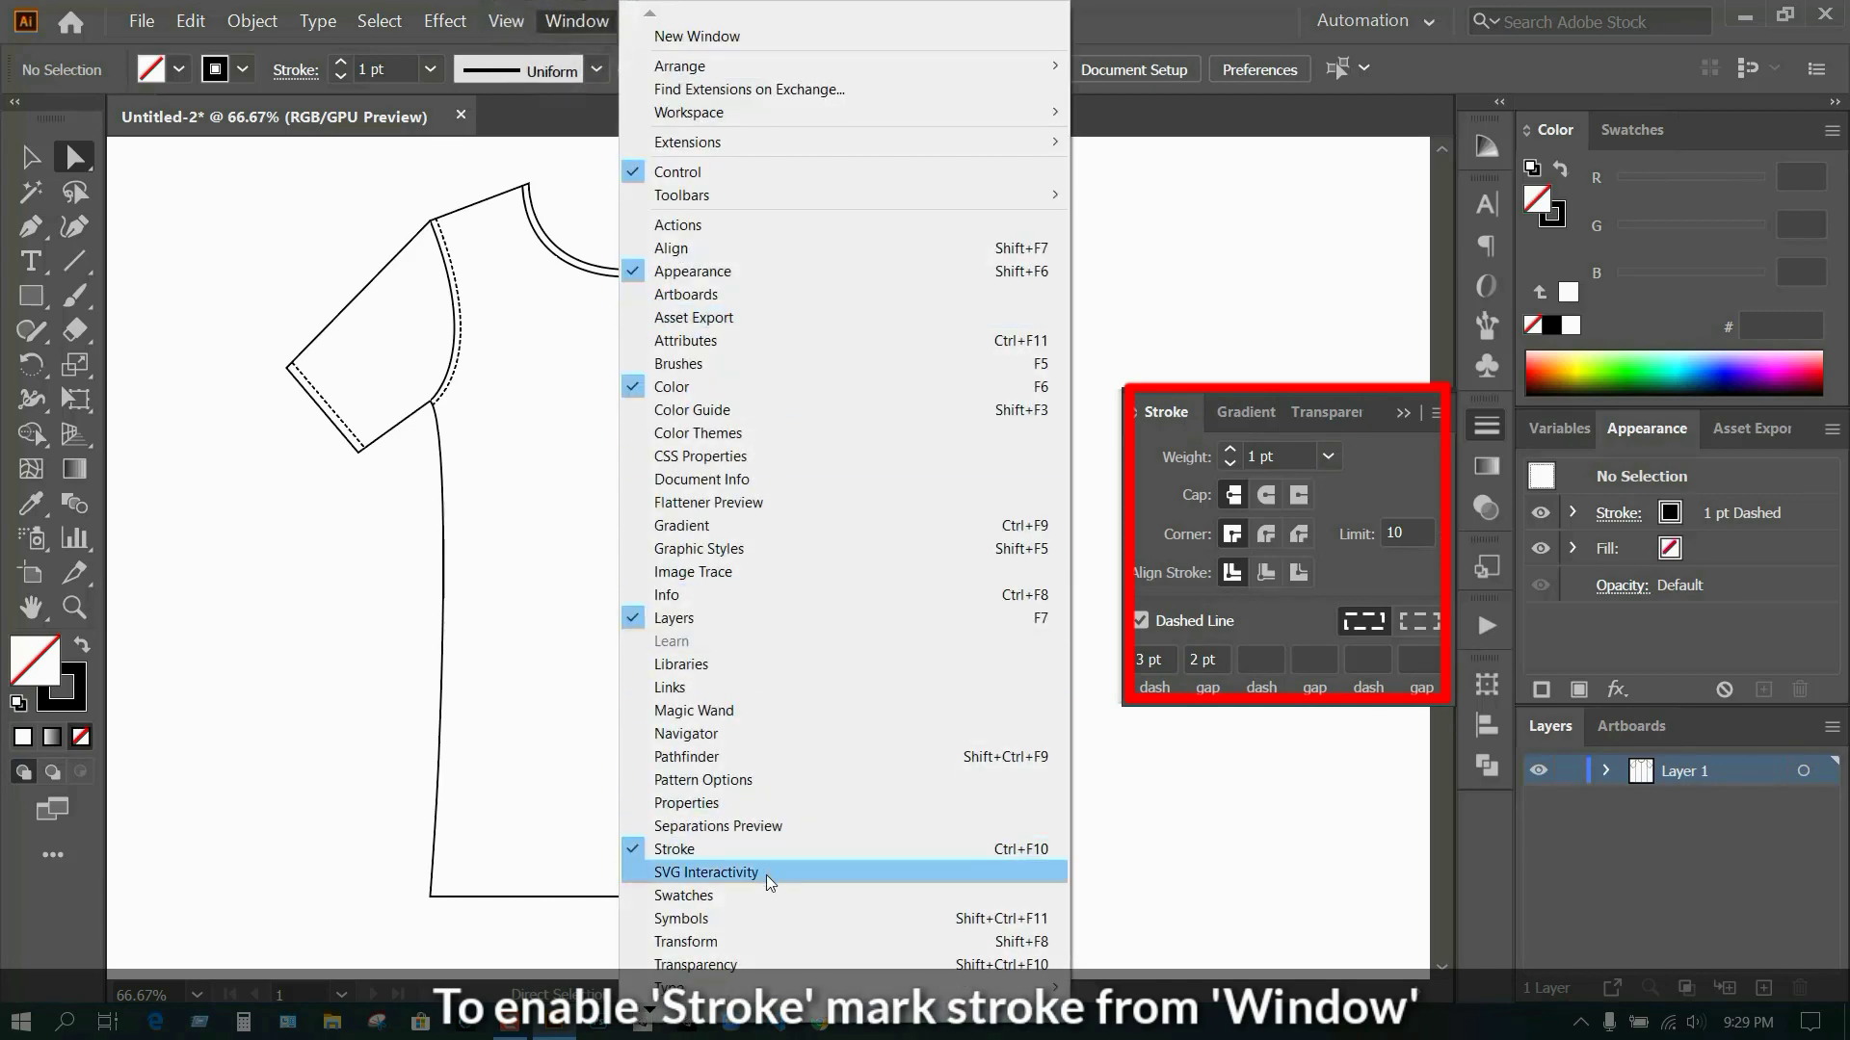
left_click(1067, 832)
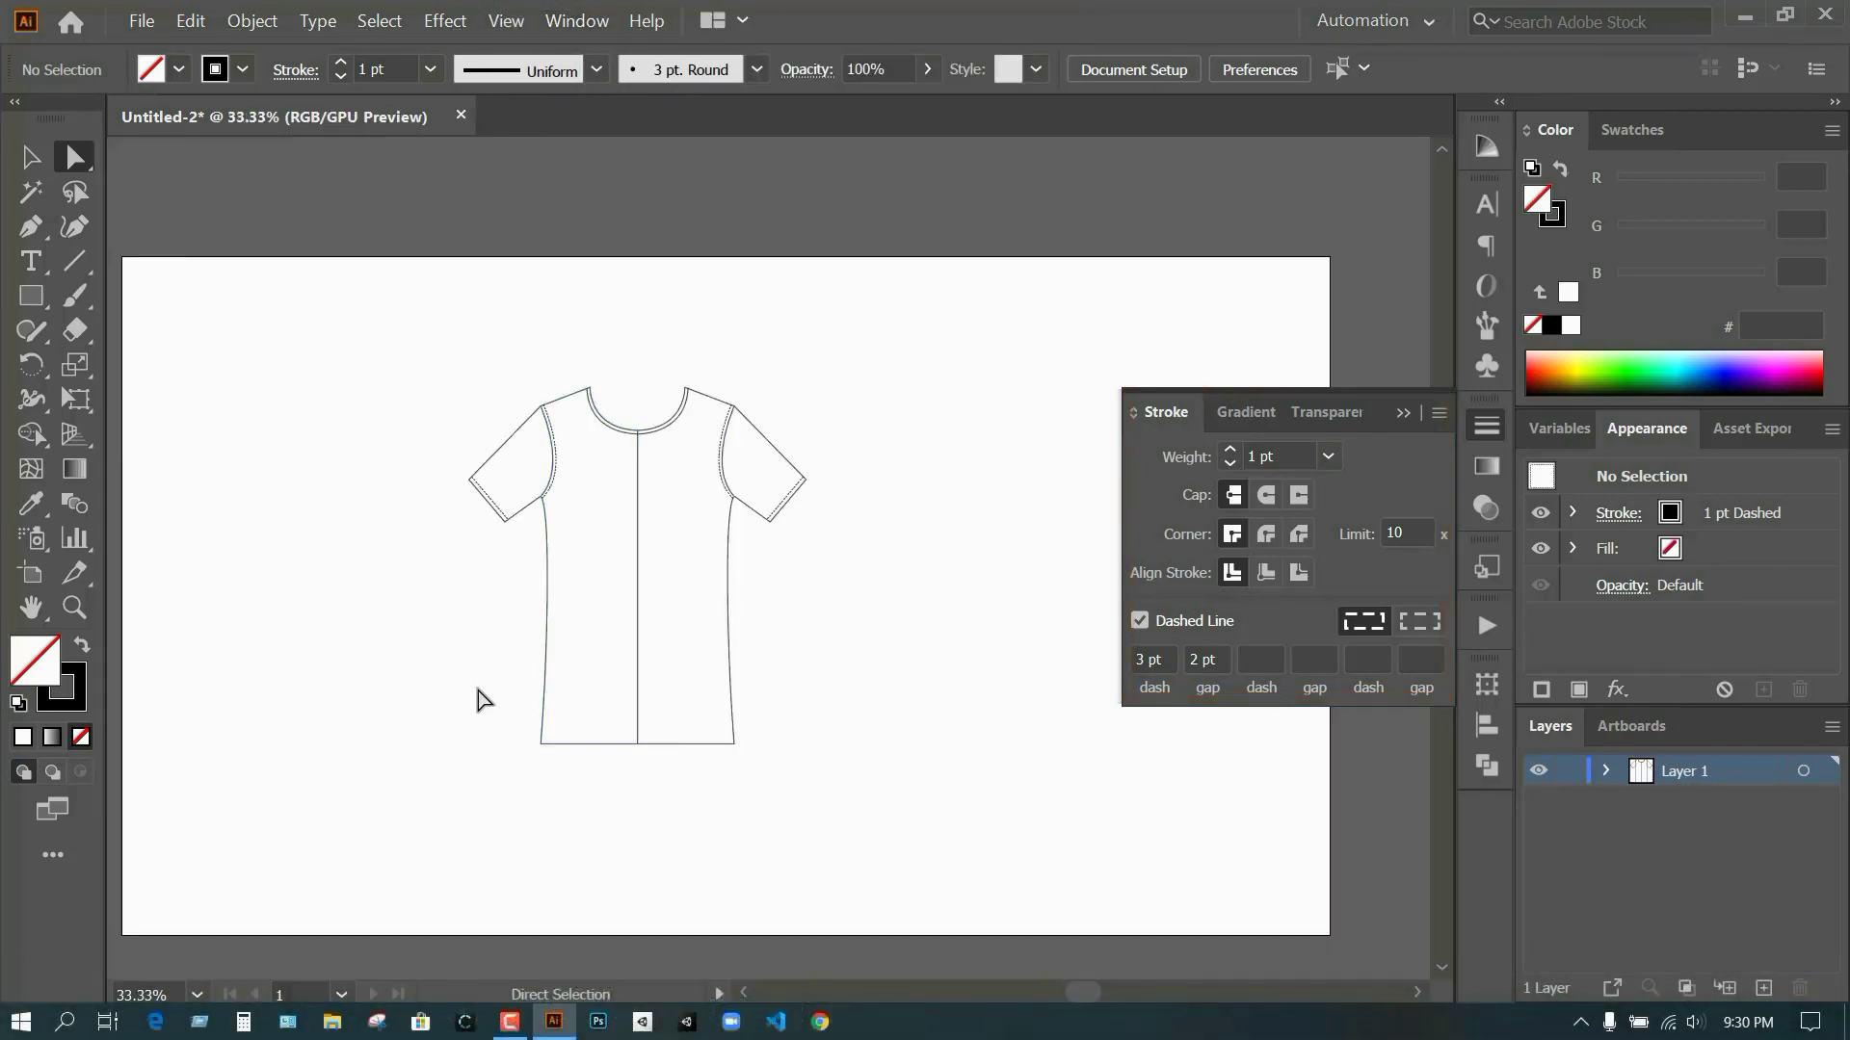
- Select the whole shirt and merge the two centre halves with the Shape Builder
scroll(482, 700, "up", 1)
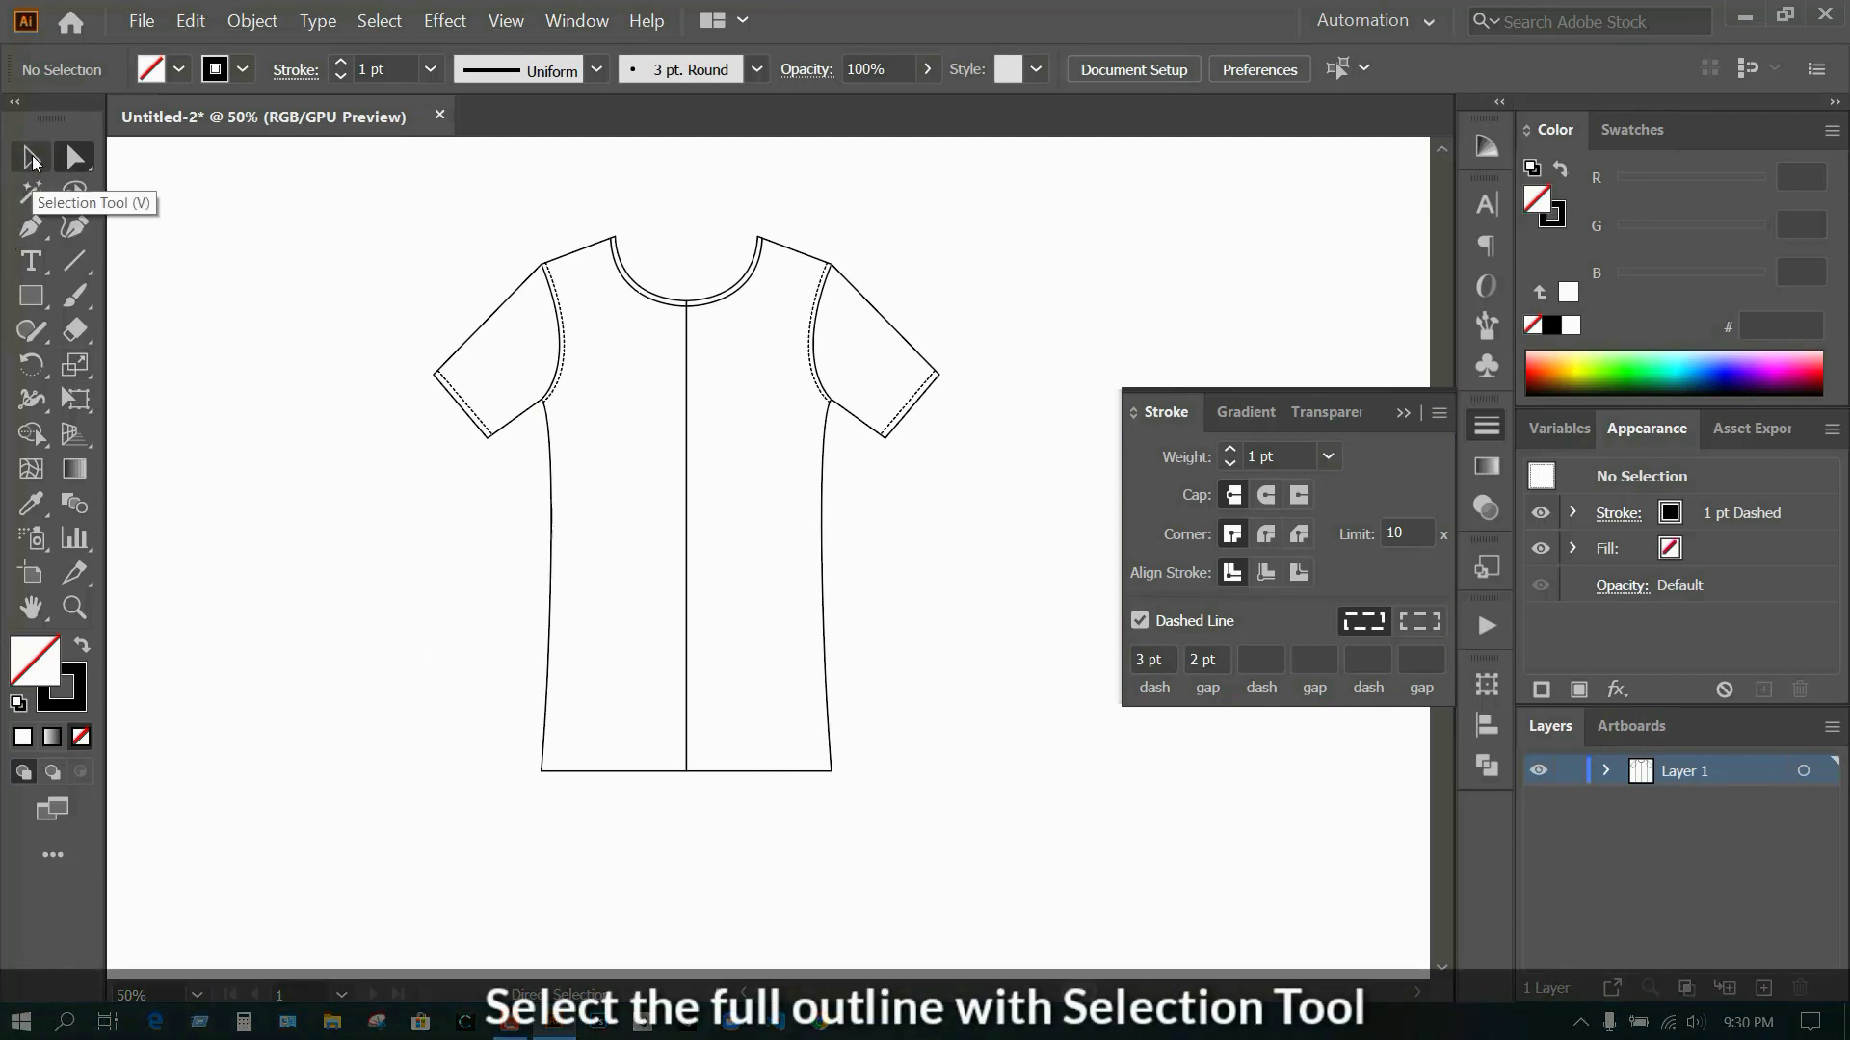
left_click(32, 160)
left_click_drag(322, 196, 908, 723)
key("shift+m")
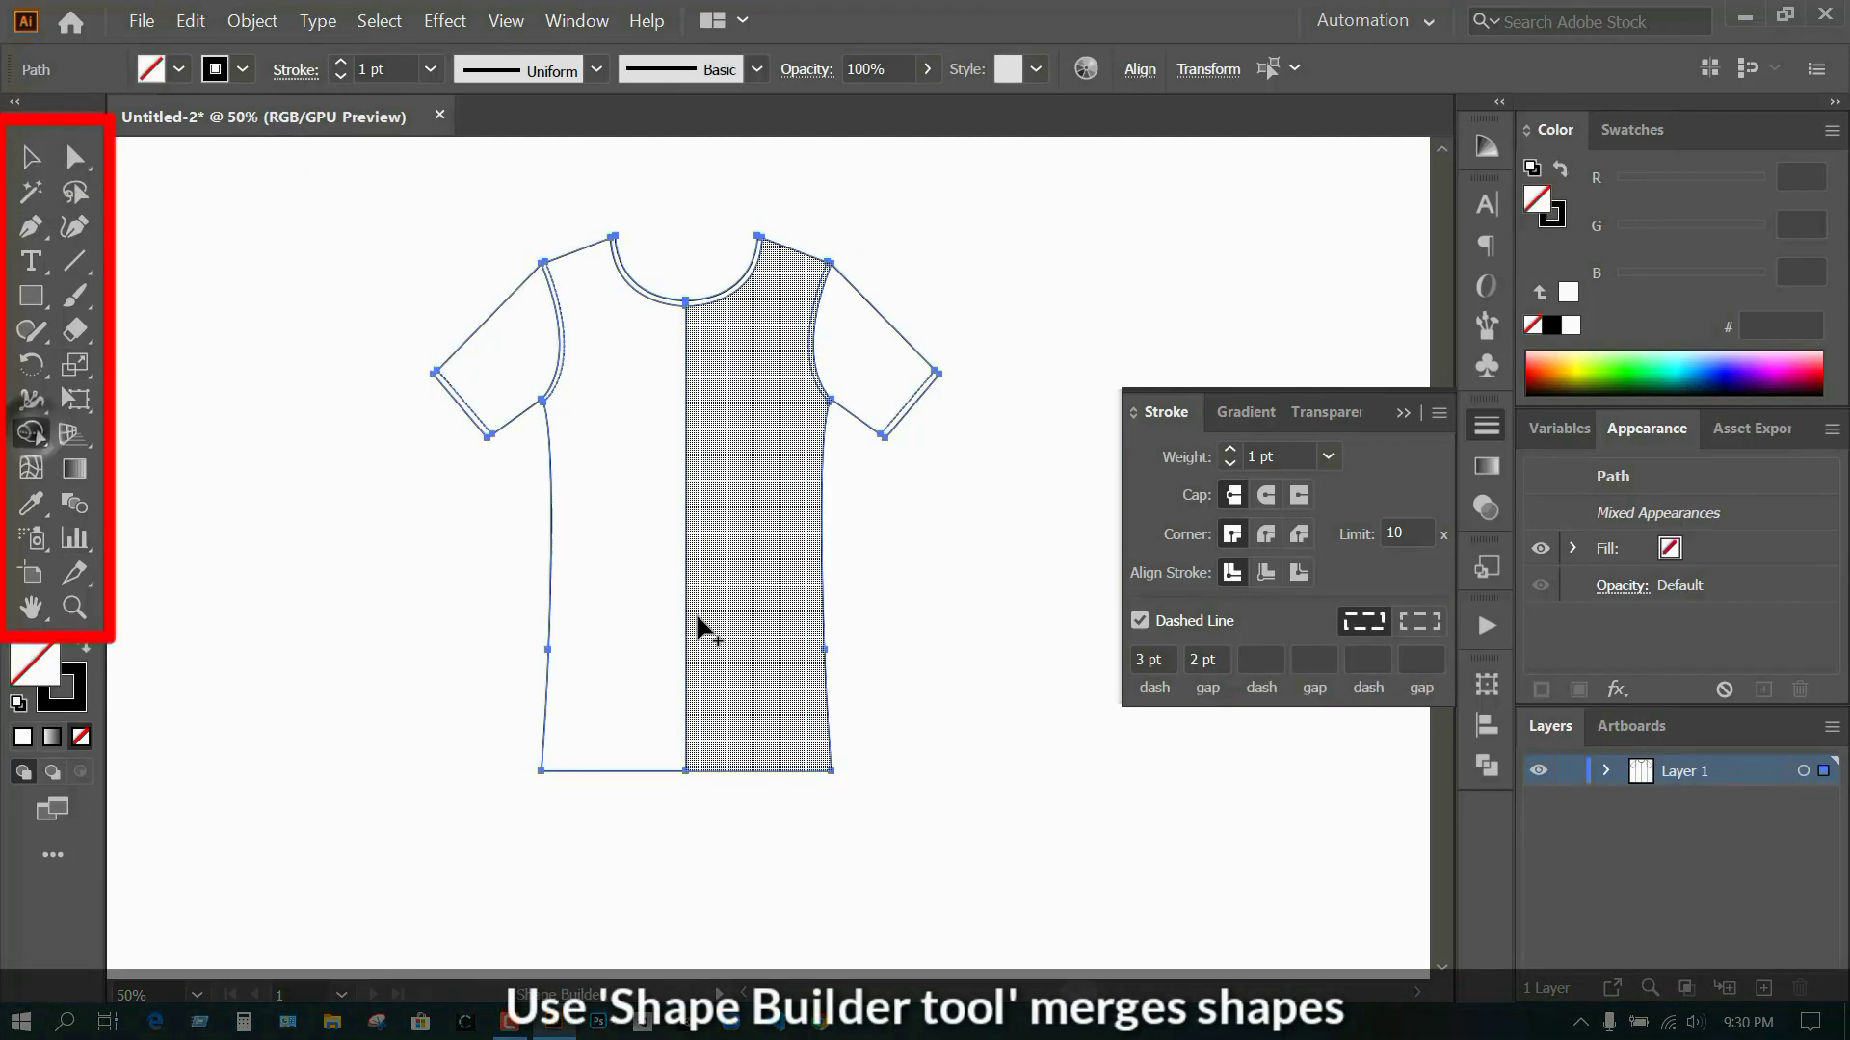
left_click_drag(660, 615, 722, 625)
key("v")
left_click(248, 235)
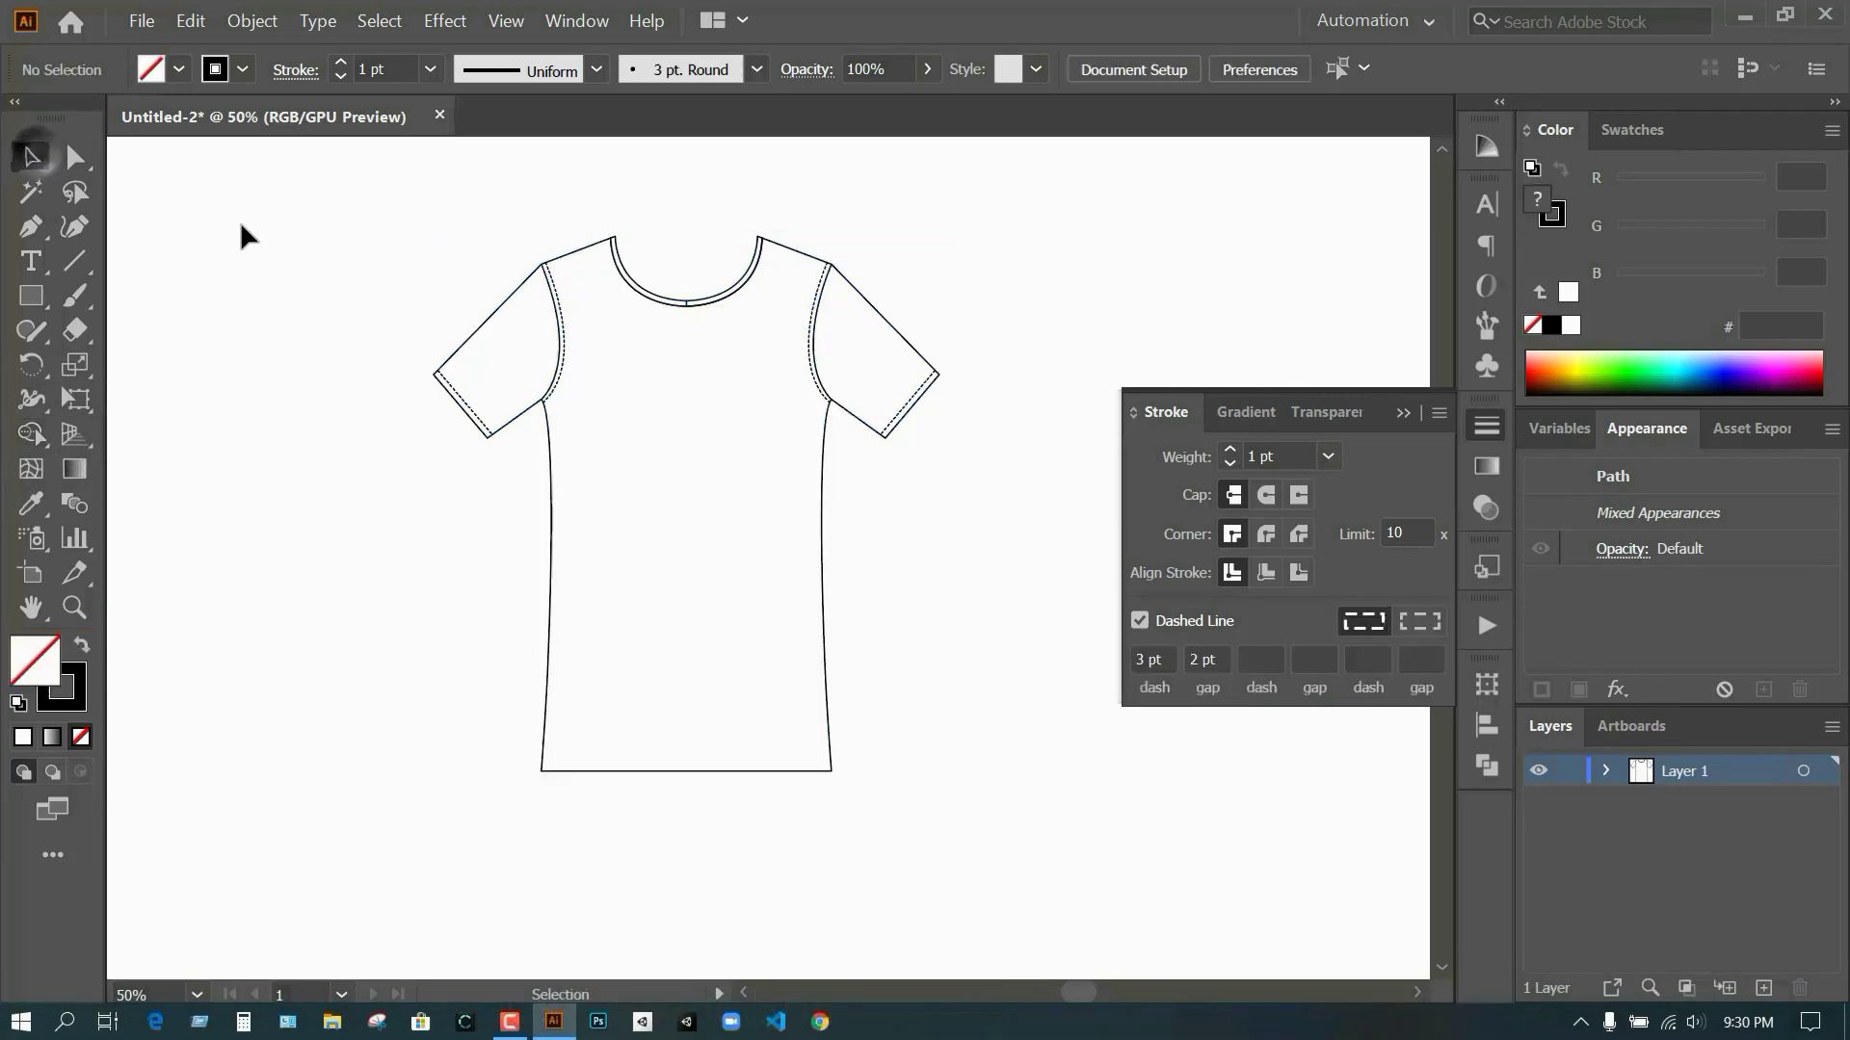
key("ctrl+plus")
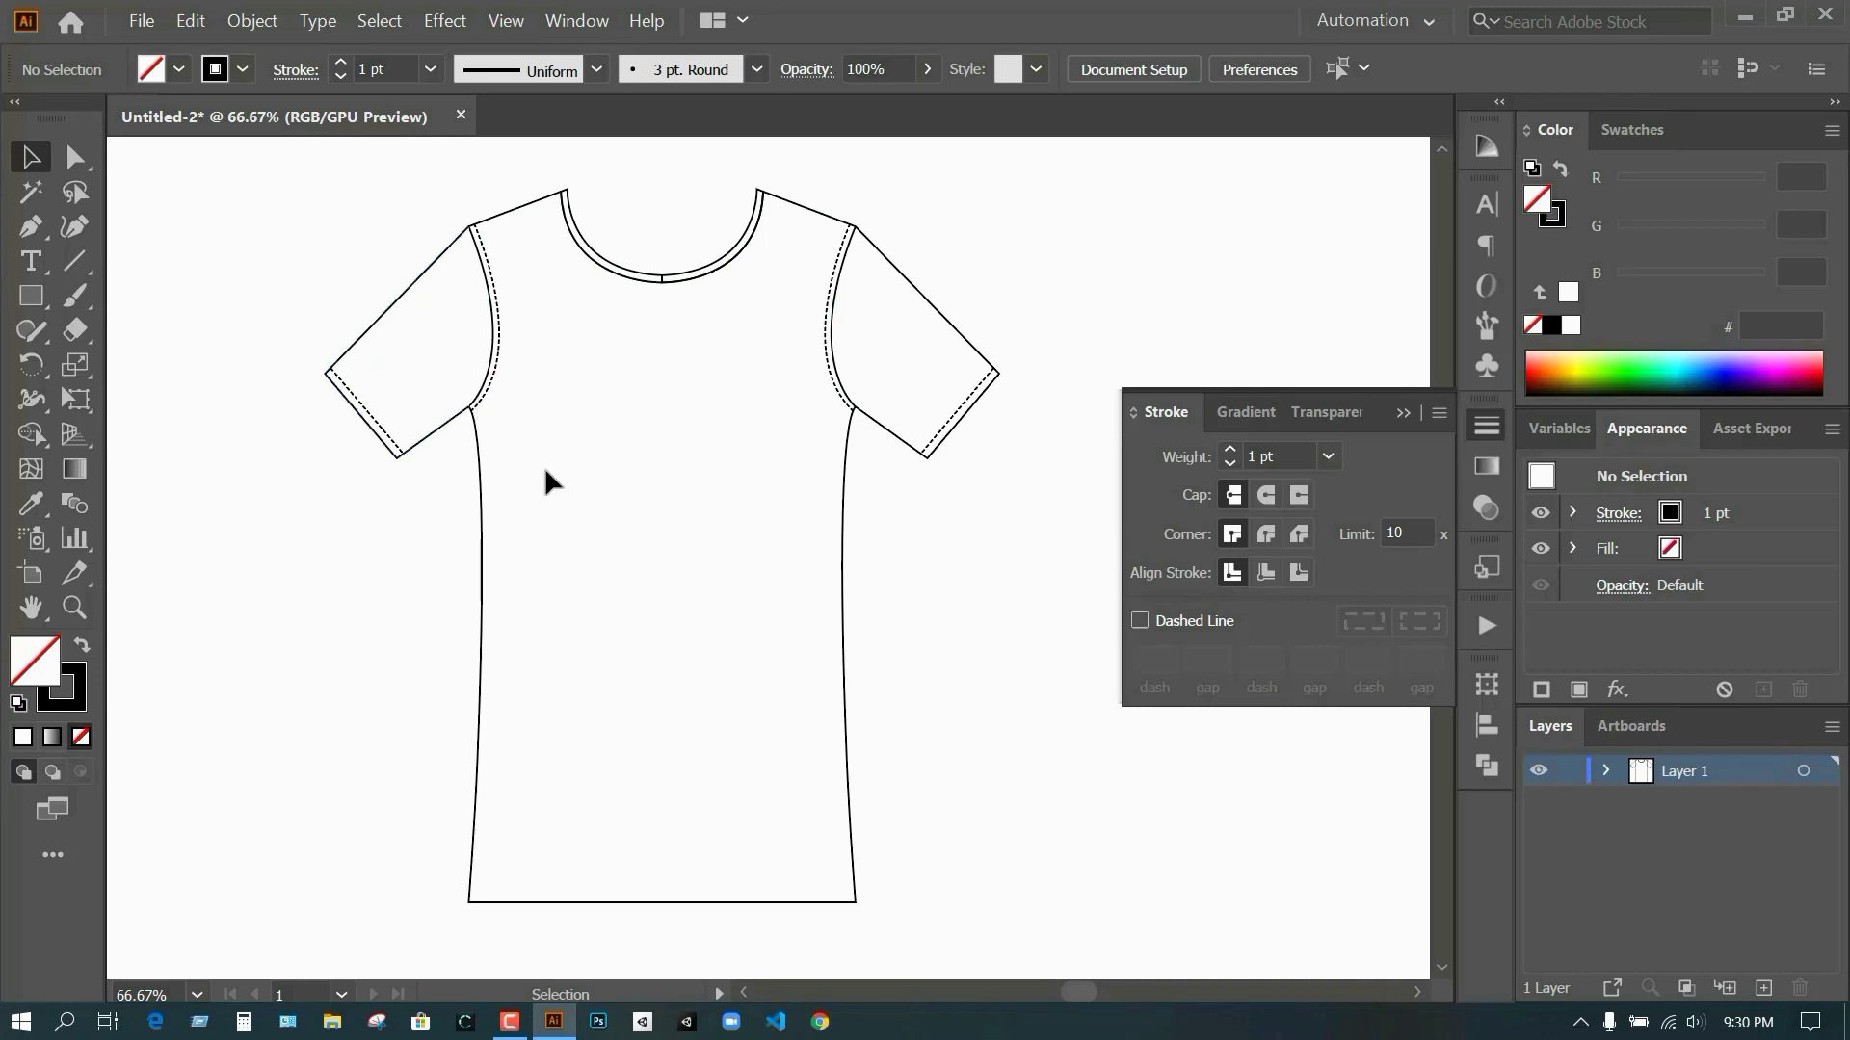
- Draw the back neckline curve from the left collar point to the right collar point
scroll(620, 237, "up", 2)
scroll(675, 260, "up", 2)
scroll(633, 330, "up", 2)
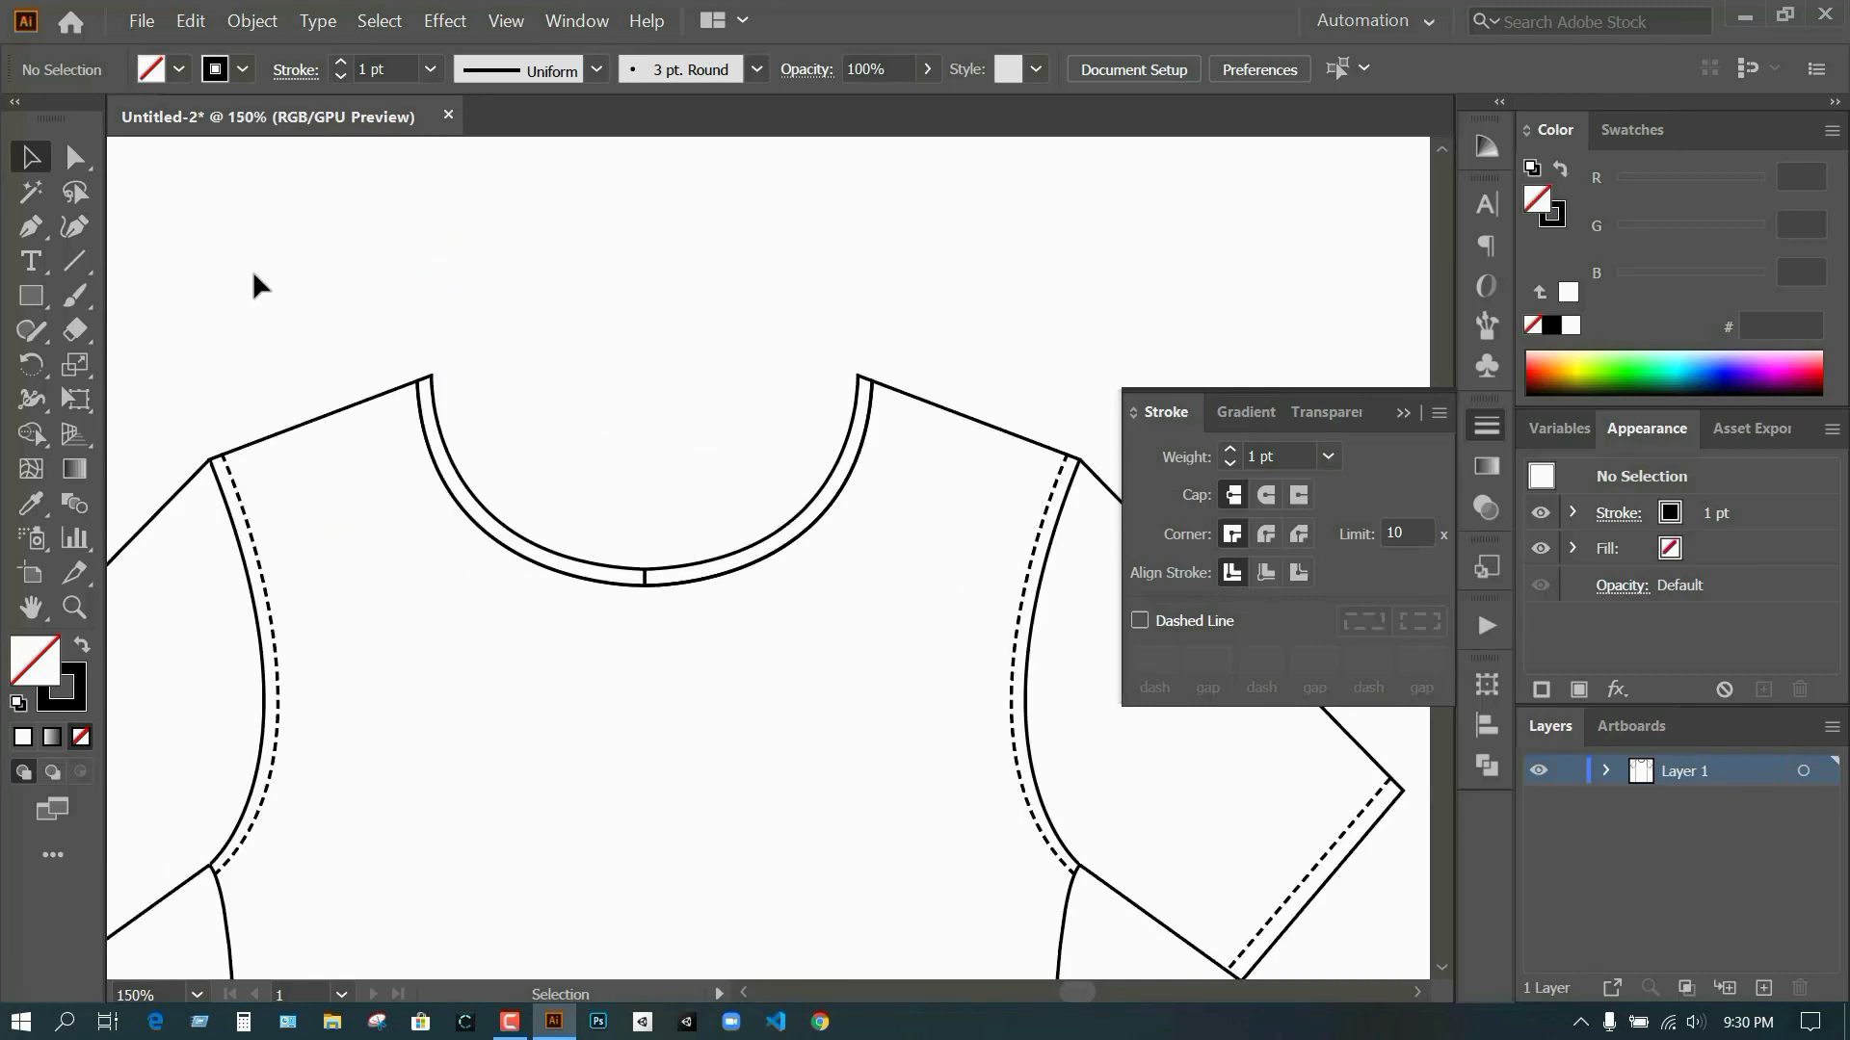
left_click(431, 376)
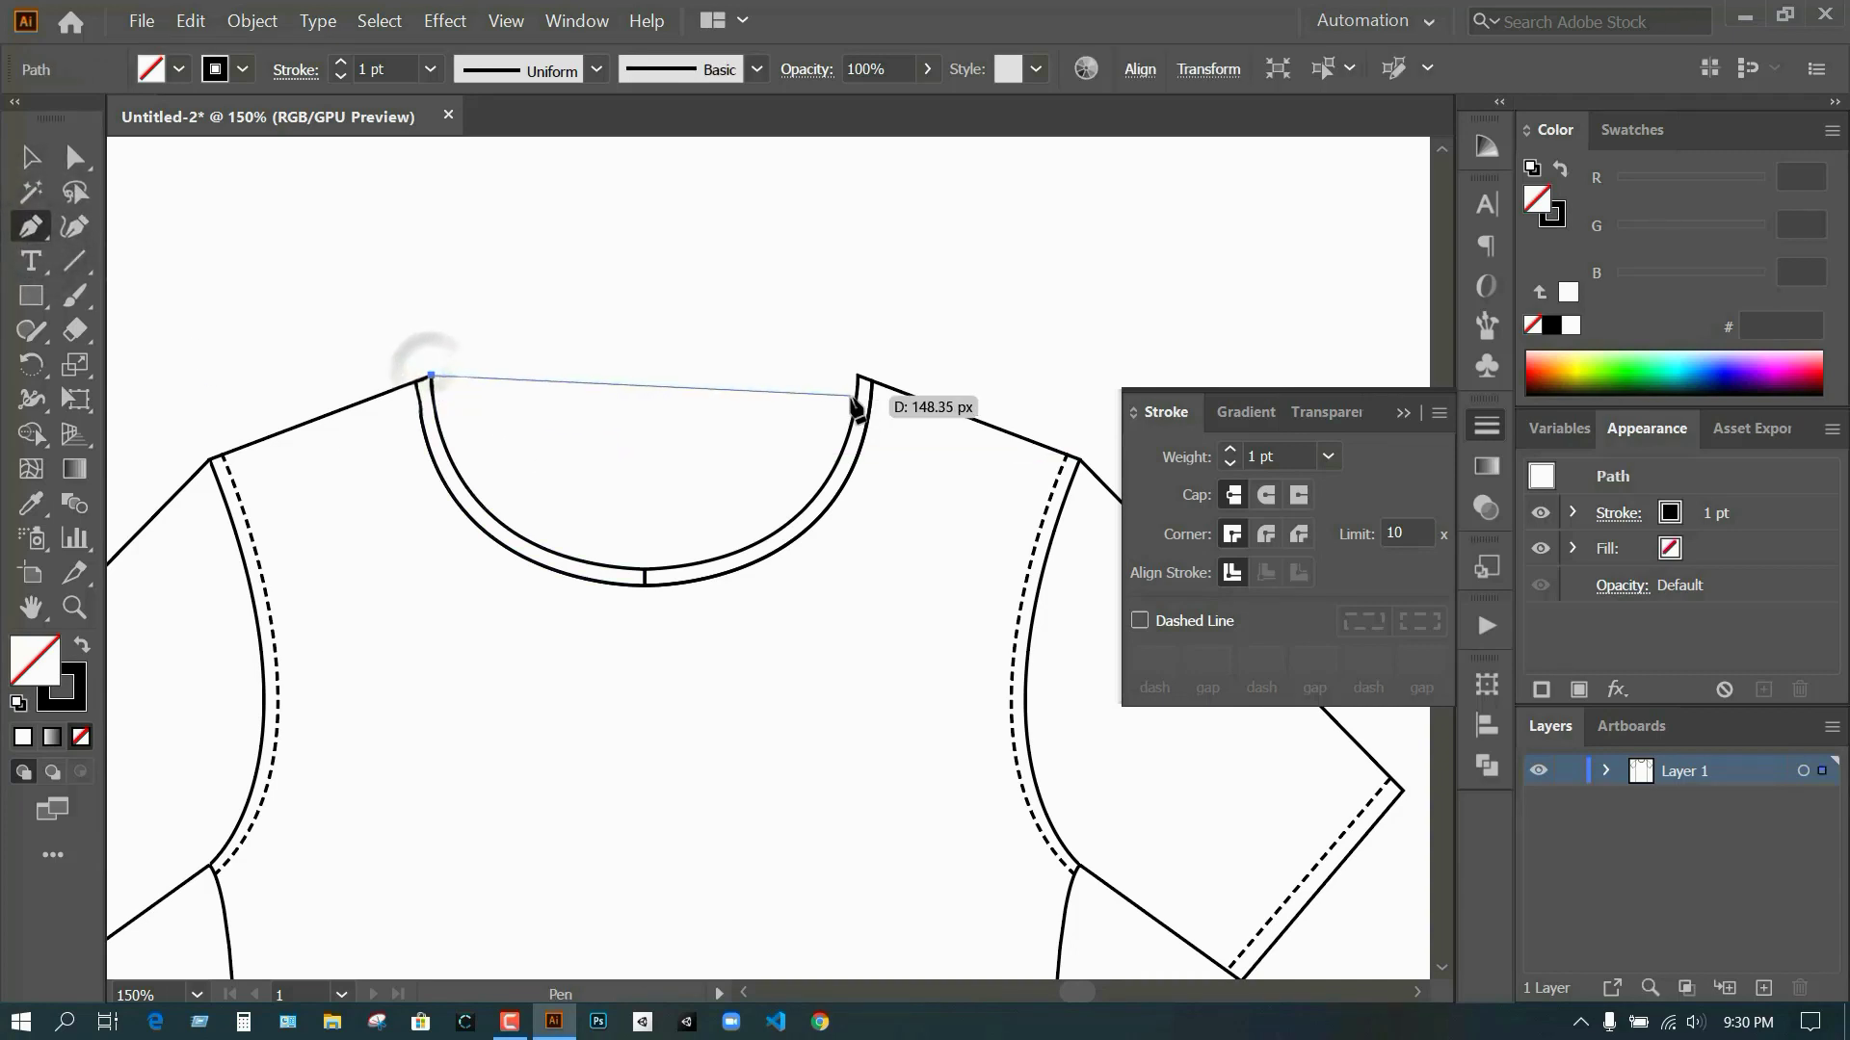
mouse_move(858, 376)
left_mouse_down()
mouse_move(1127, 204)
mouse_move(1106, 204)
left_mouse_up()
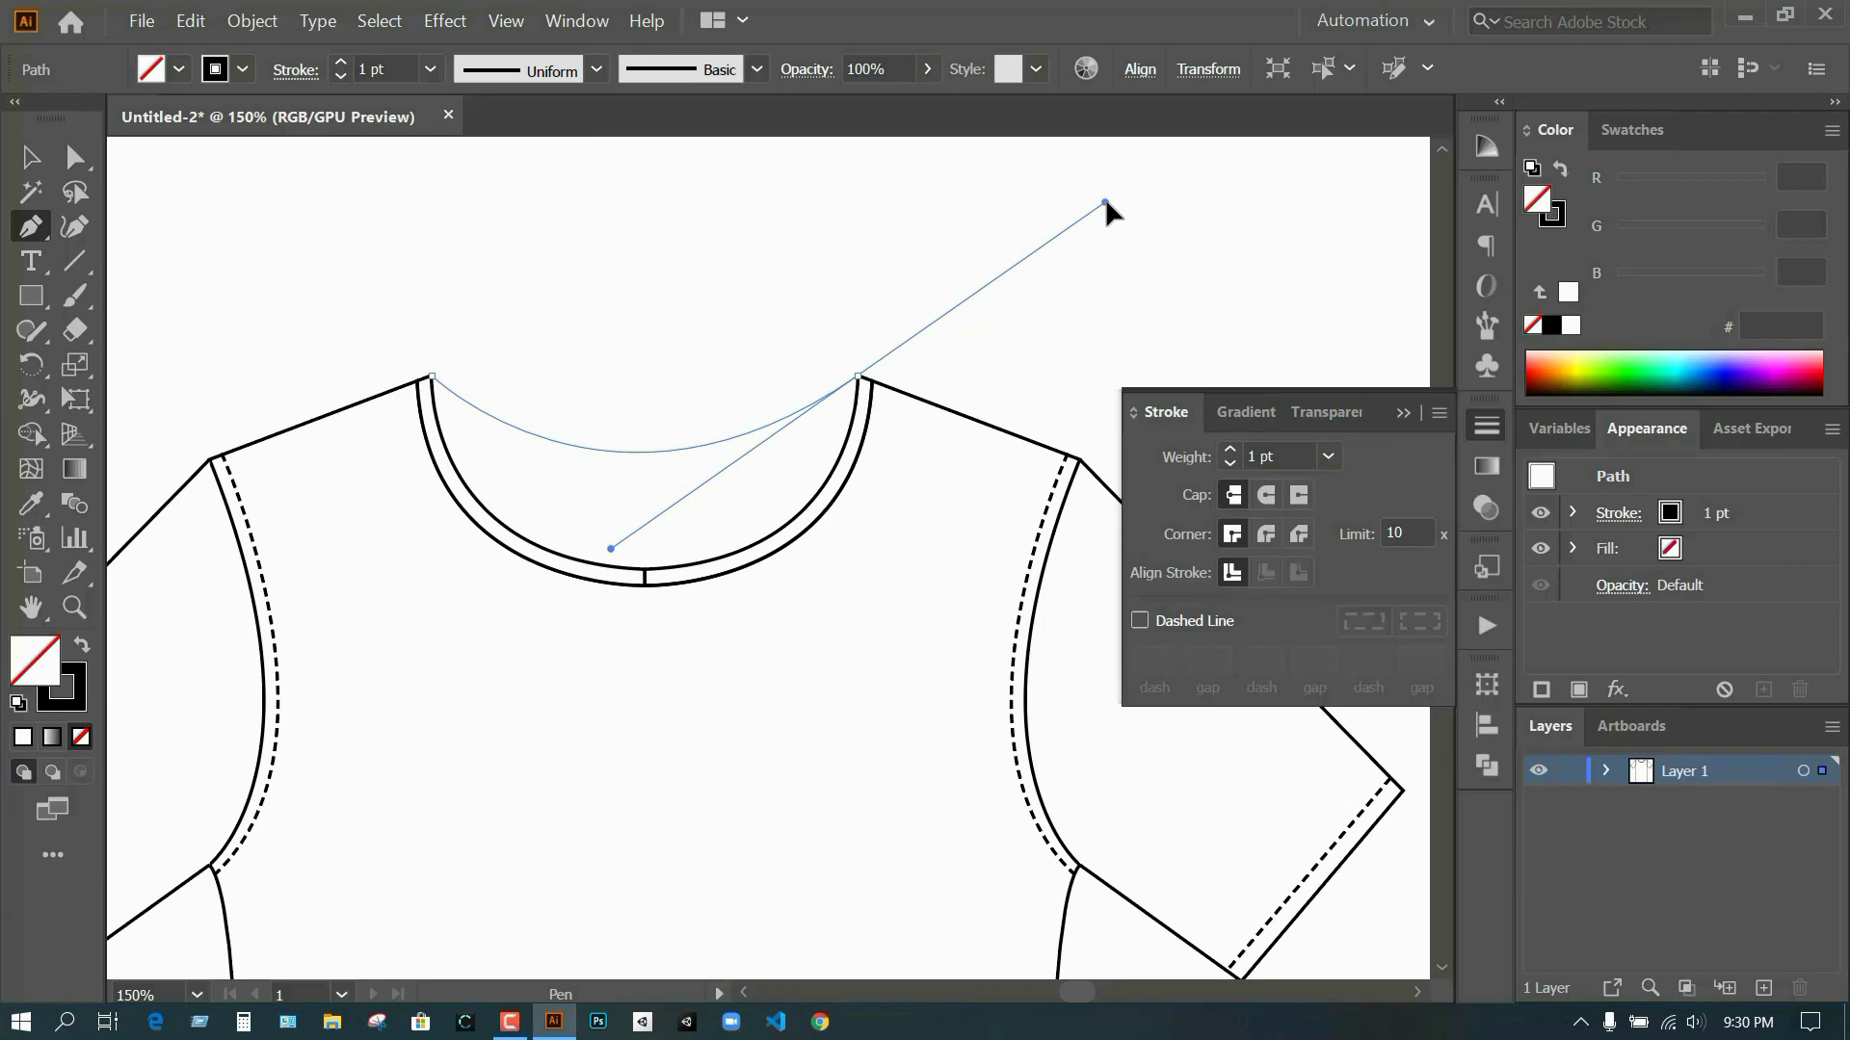
left_click_drag(858, 376, 30, 157)
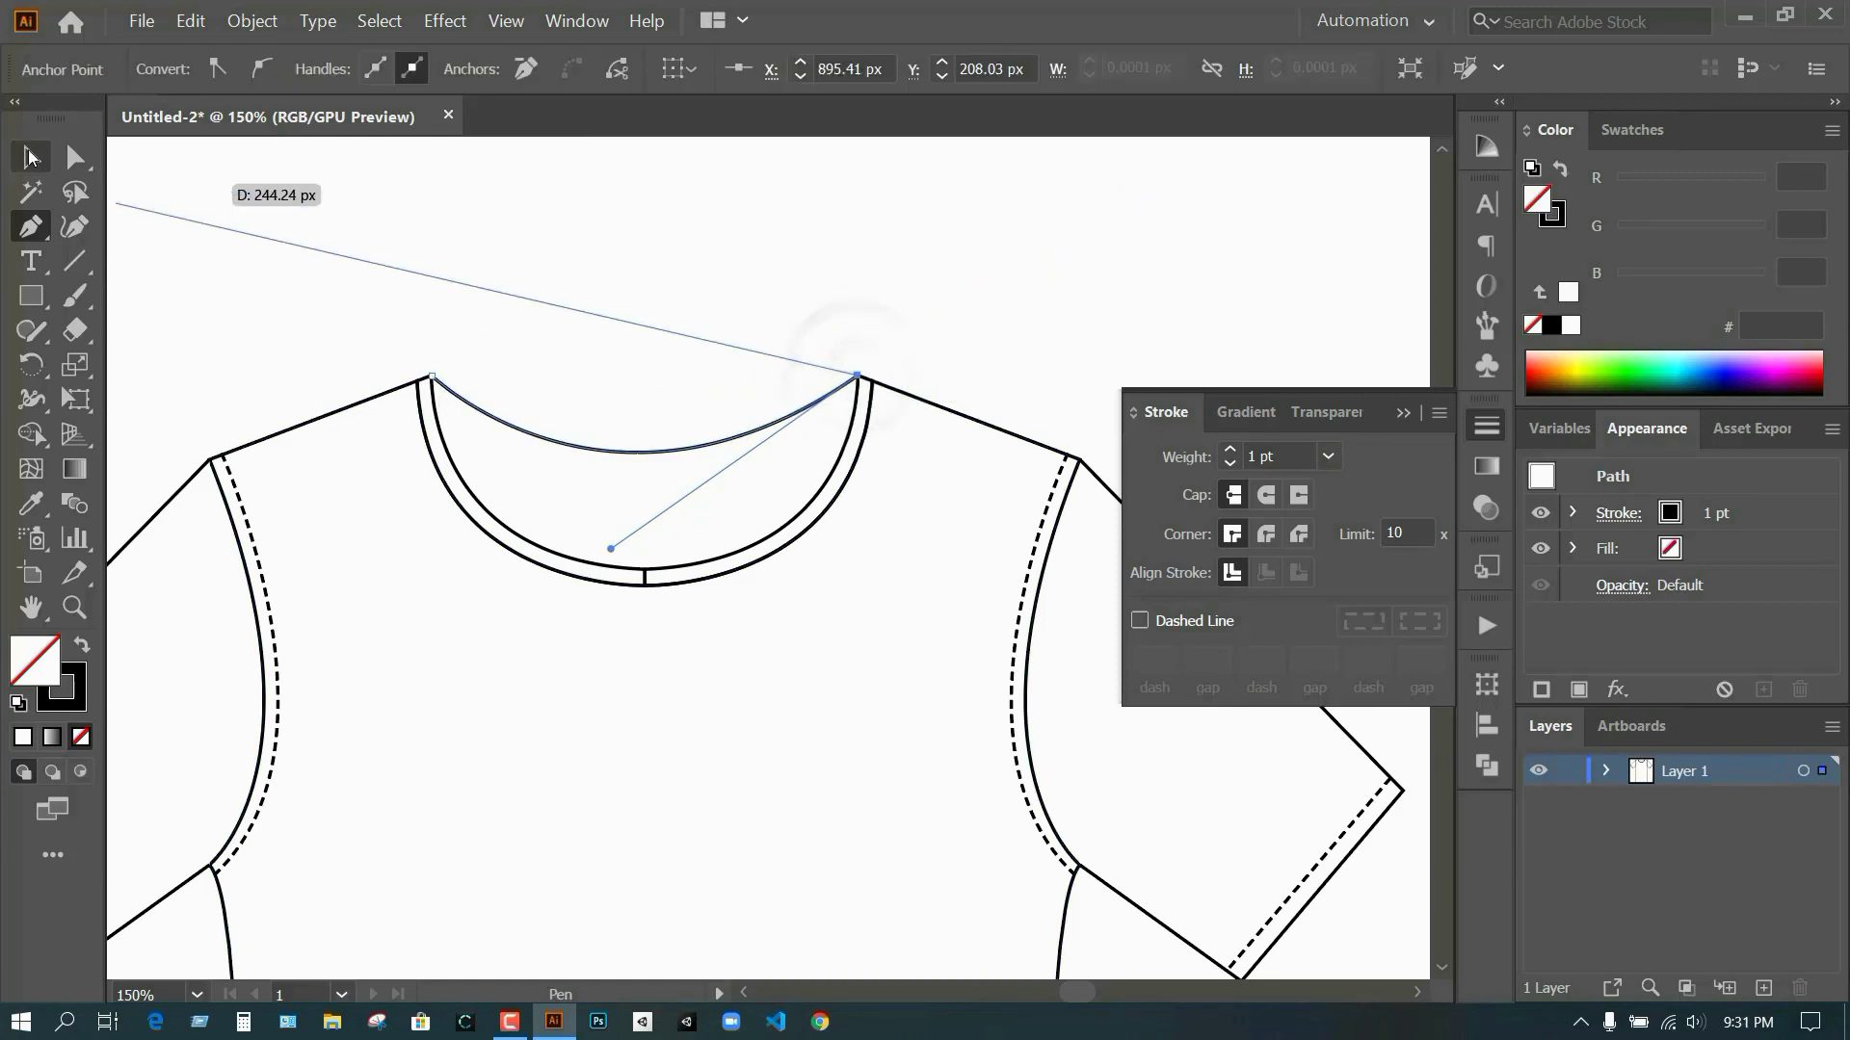
left_click(404, 289, "ctrl")
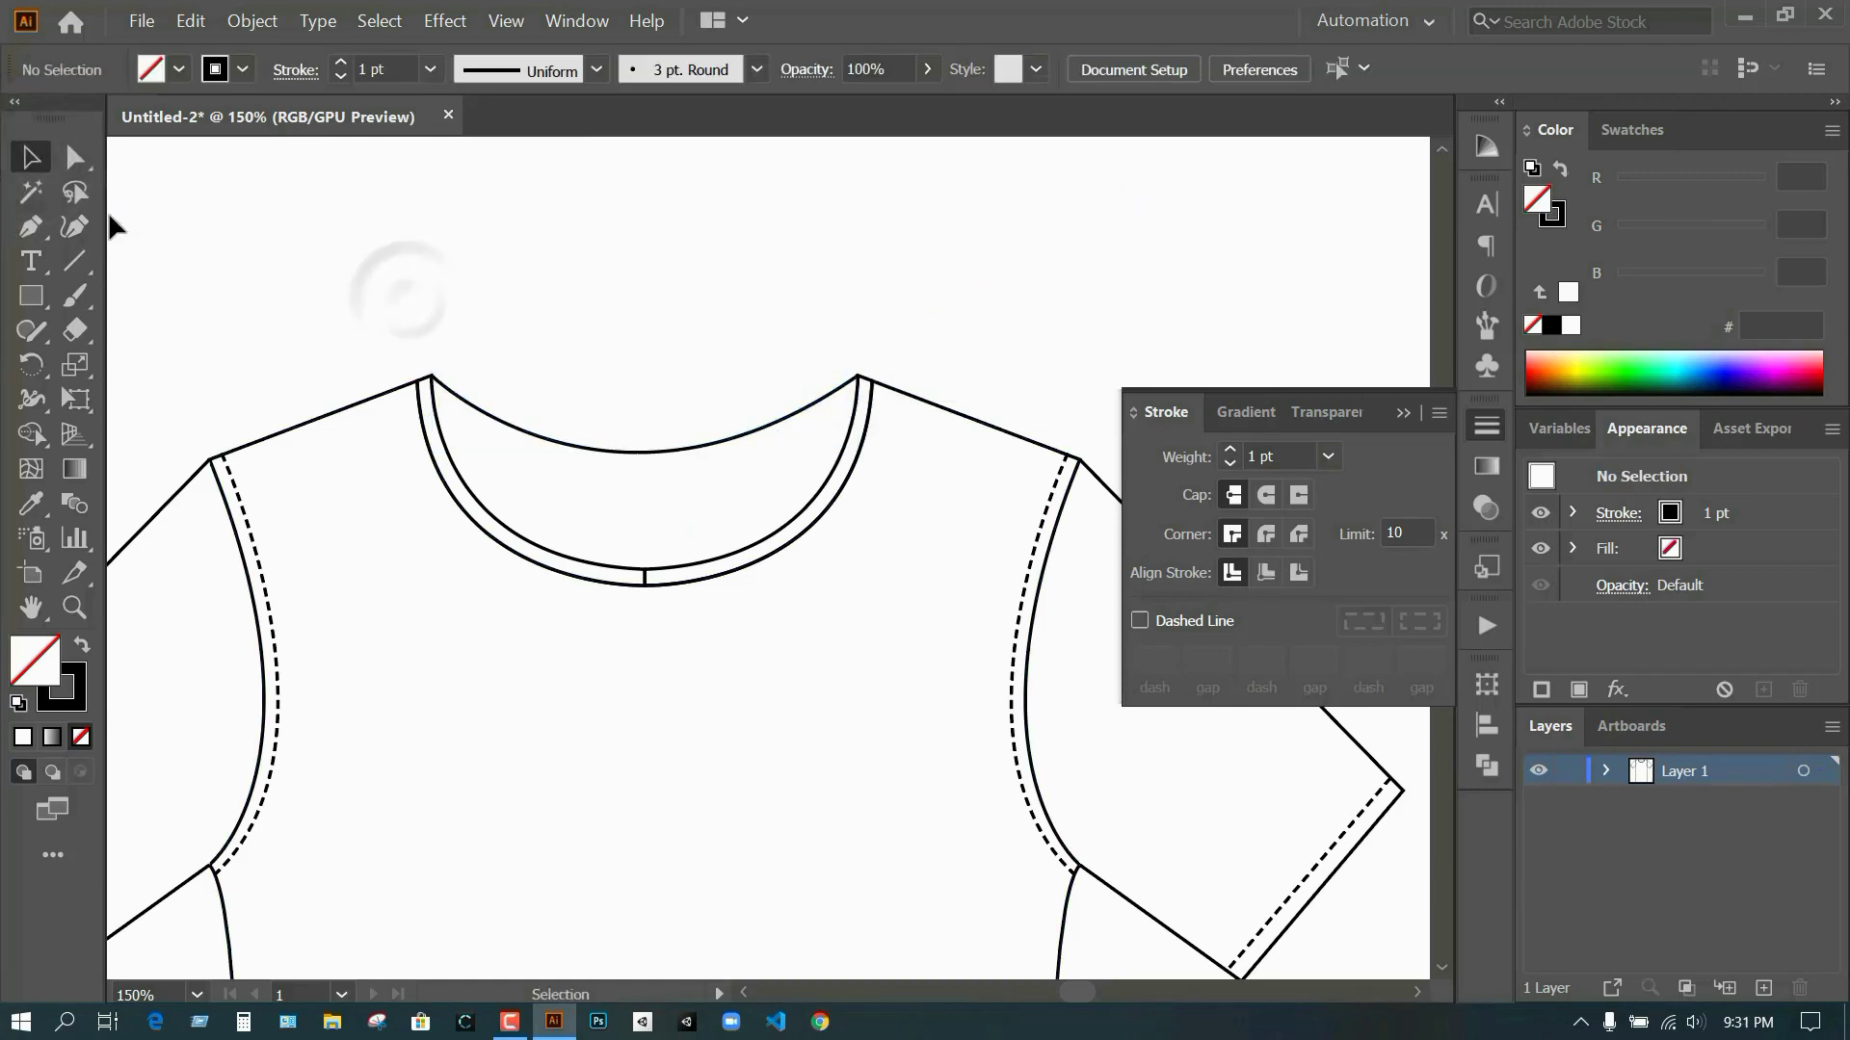
- Draw a second, parallel inner trim curve across the neck opening
left_click(430, 394)
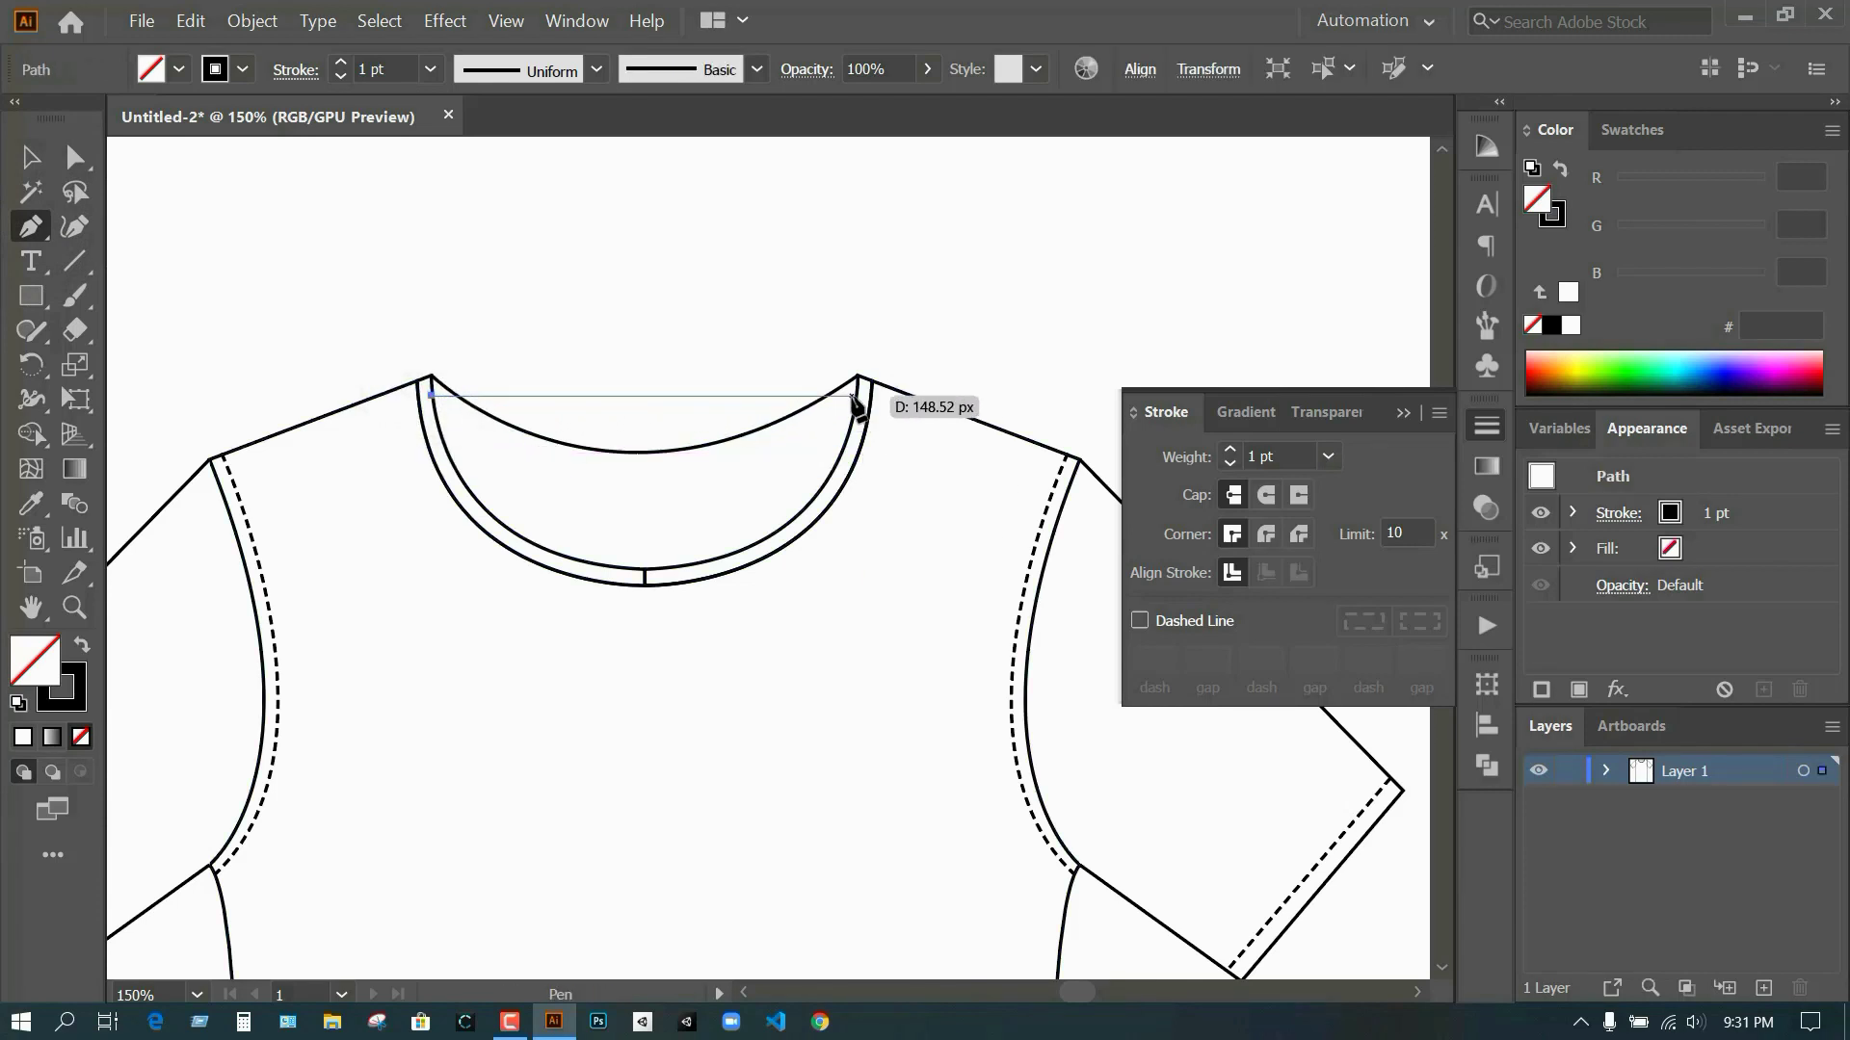
left_click_drag(927, 279, 1102, 222)
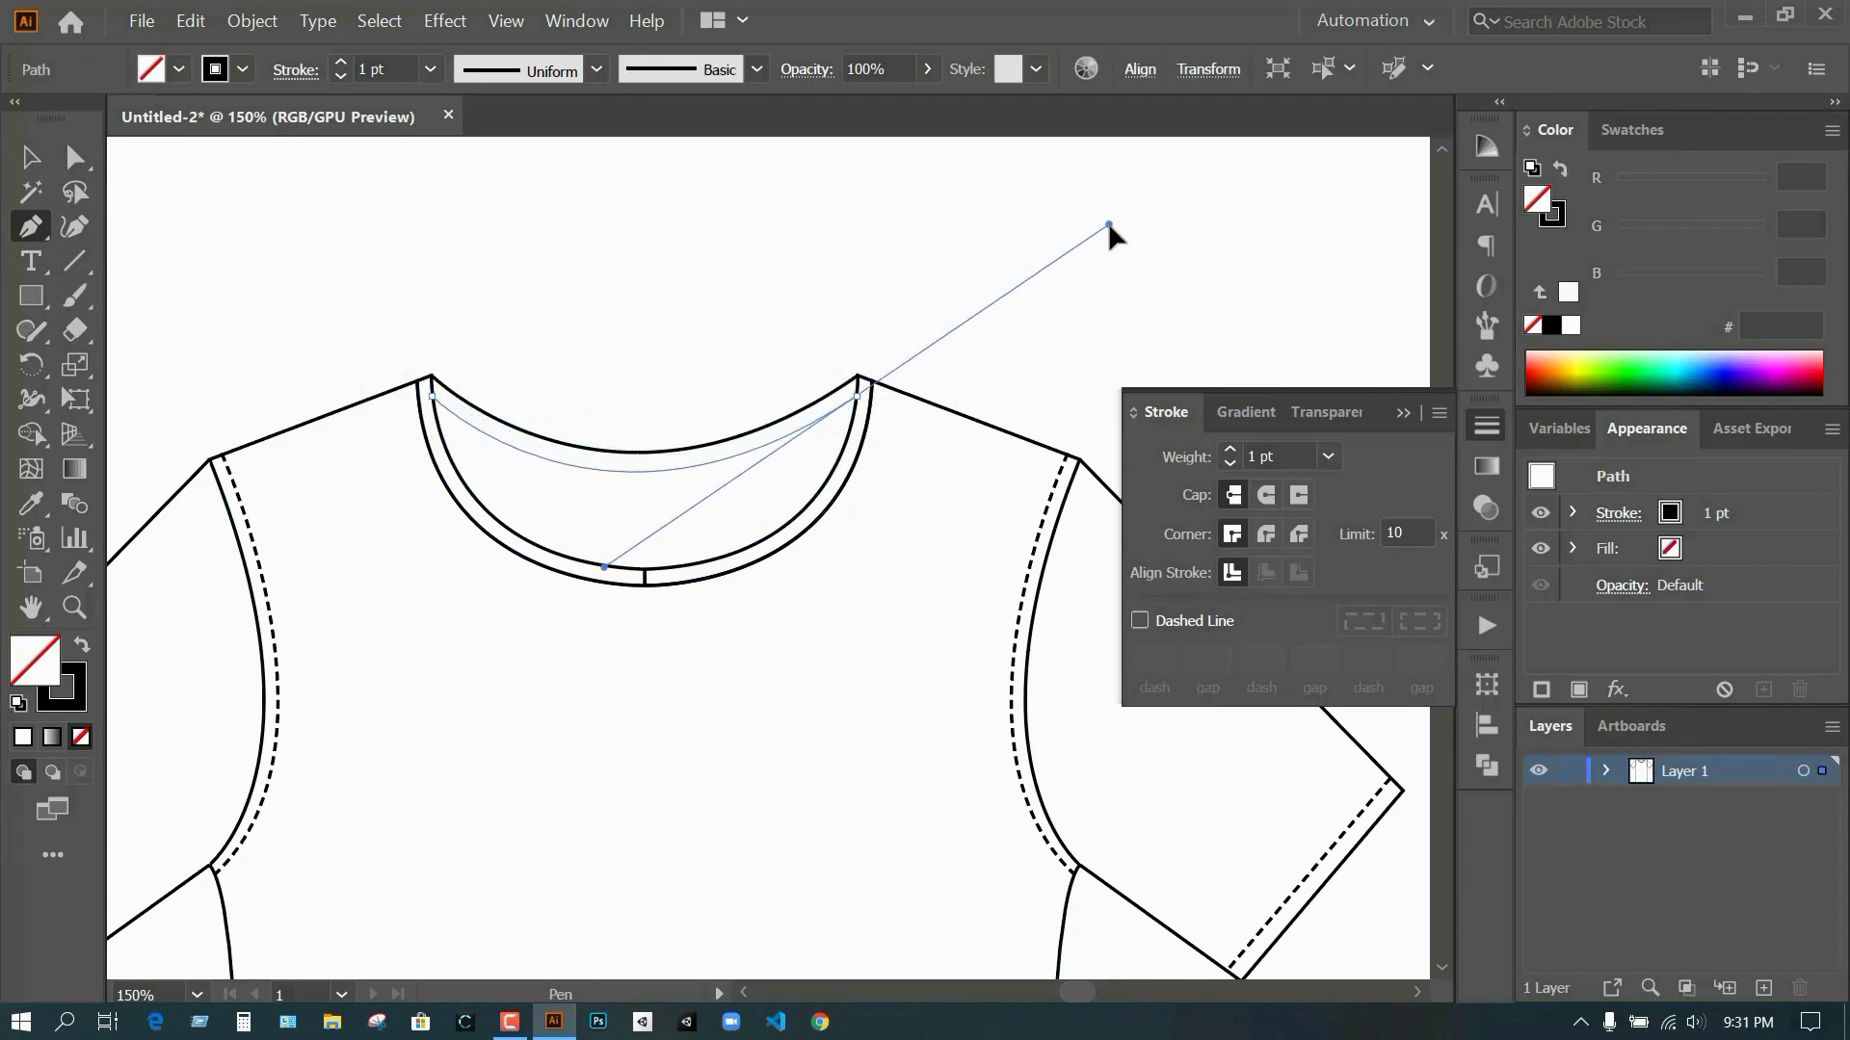
left_click_drag(1103, 224, 1110, 226)
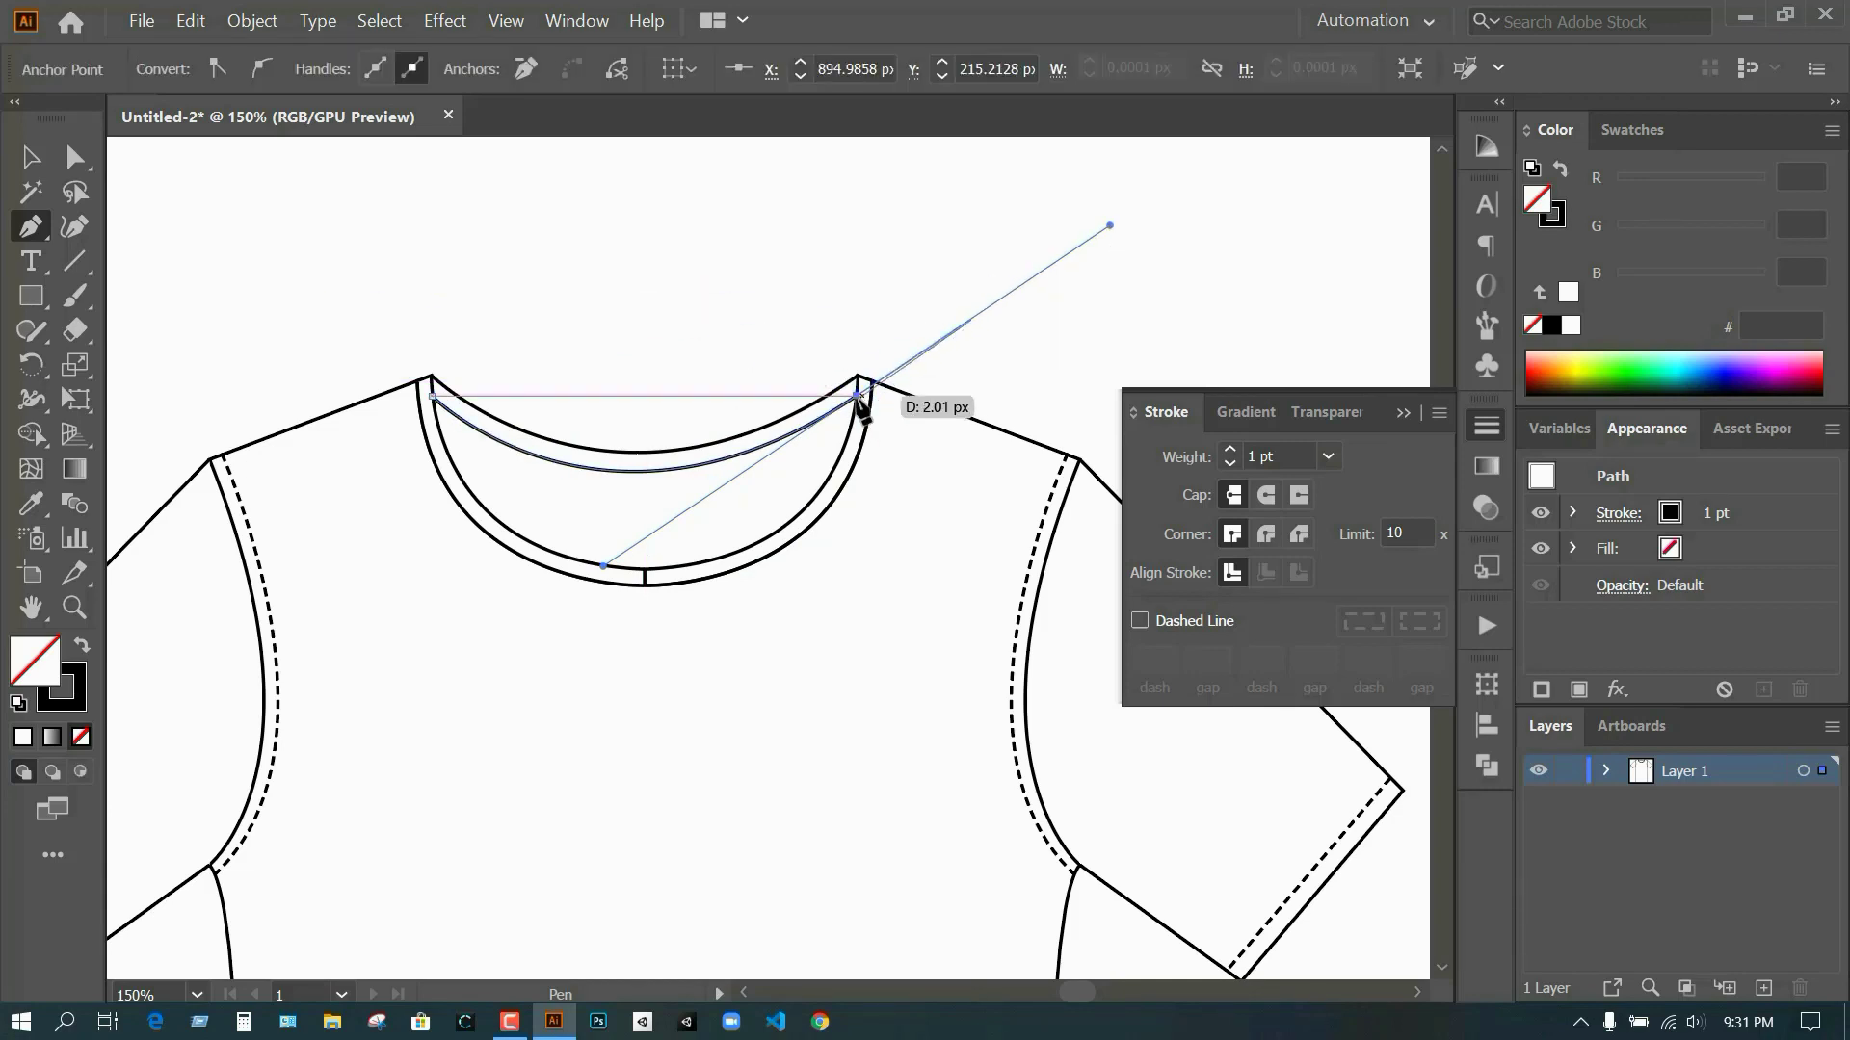
left_click(446, 247, "ctrl")
key("v")
scroll(552, 390, "down", 1)
- Merge the neck and collar regions into one continuous neckband with Shape Builder
scroll(674, 528, "down", 1)
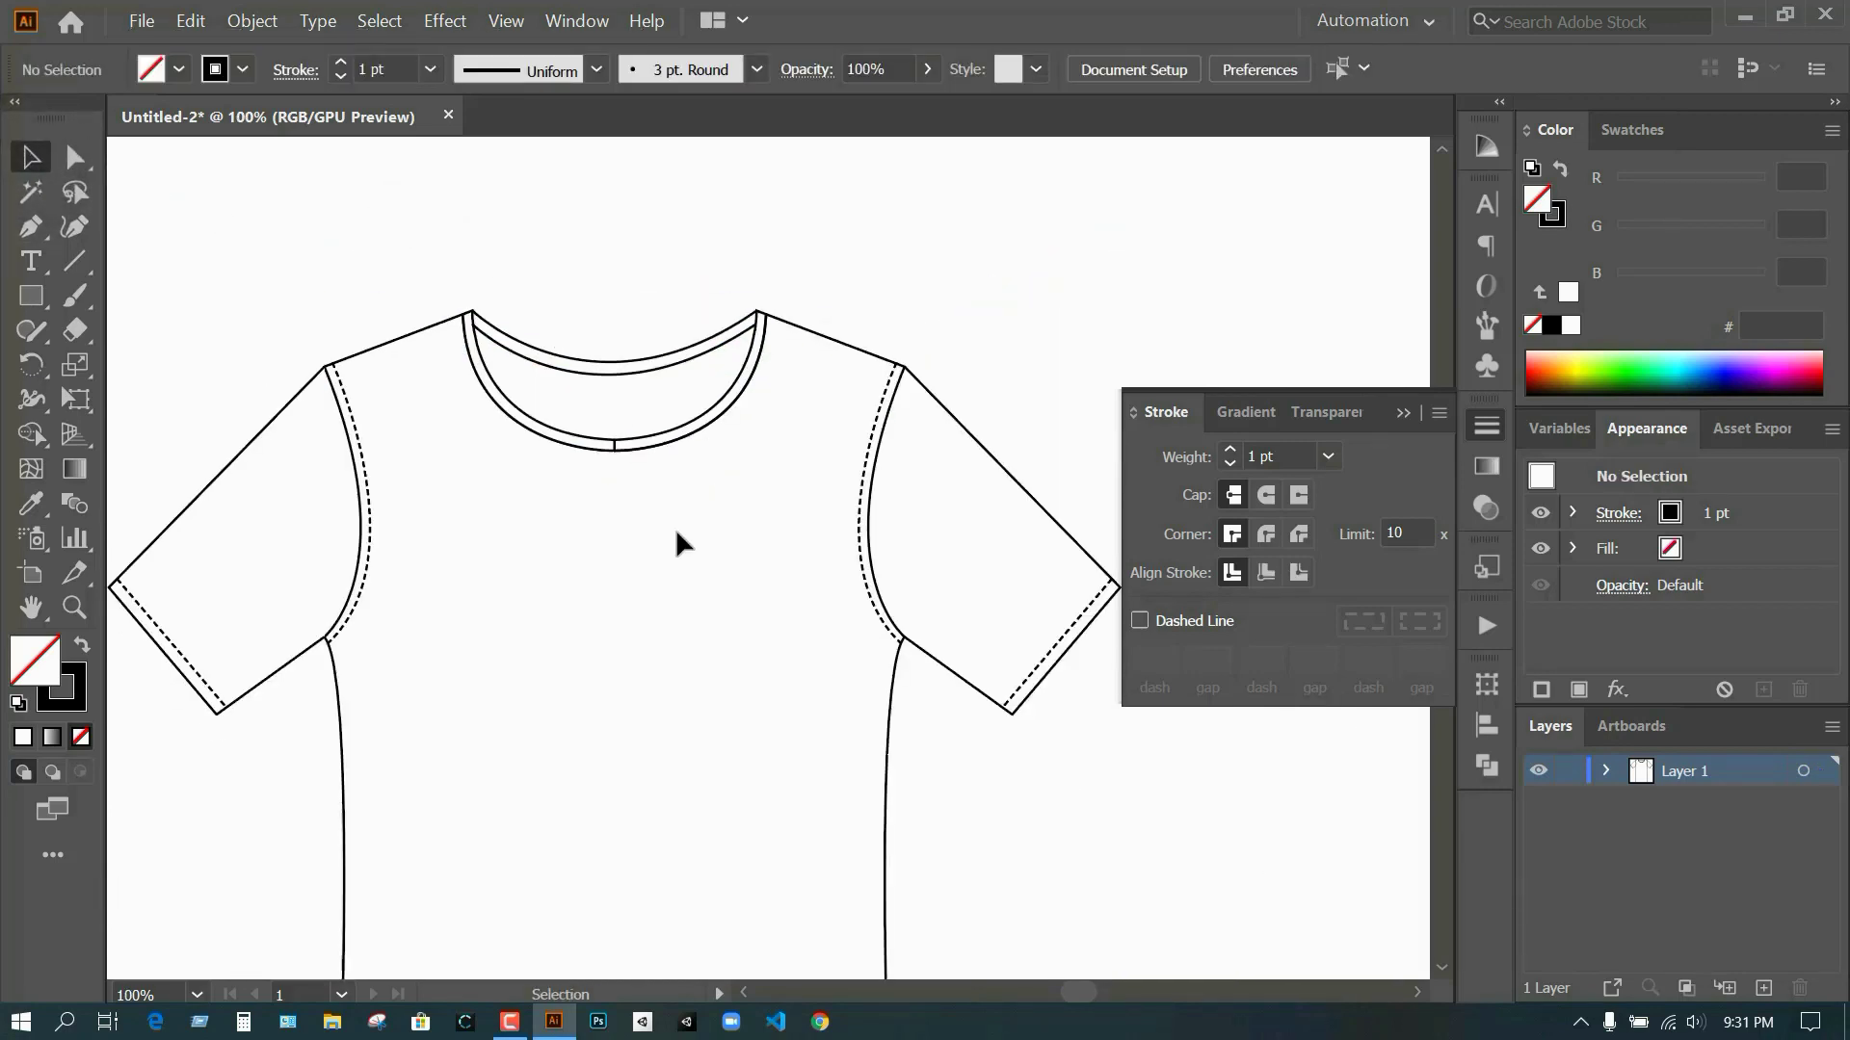
scroll(601, 503, "down", 1)
scroll(584, 459, "up", 2)
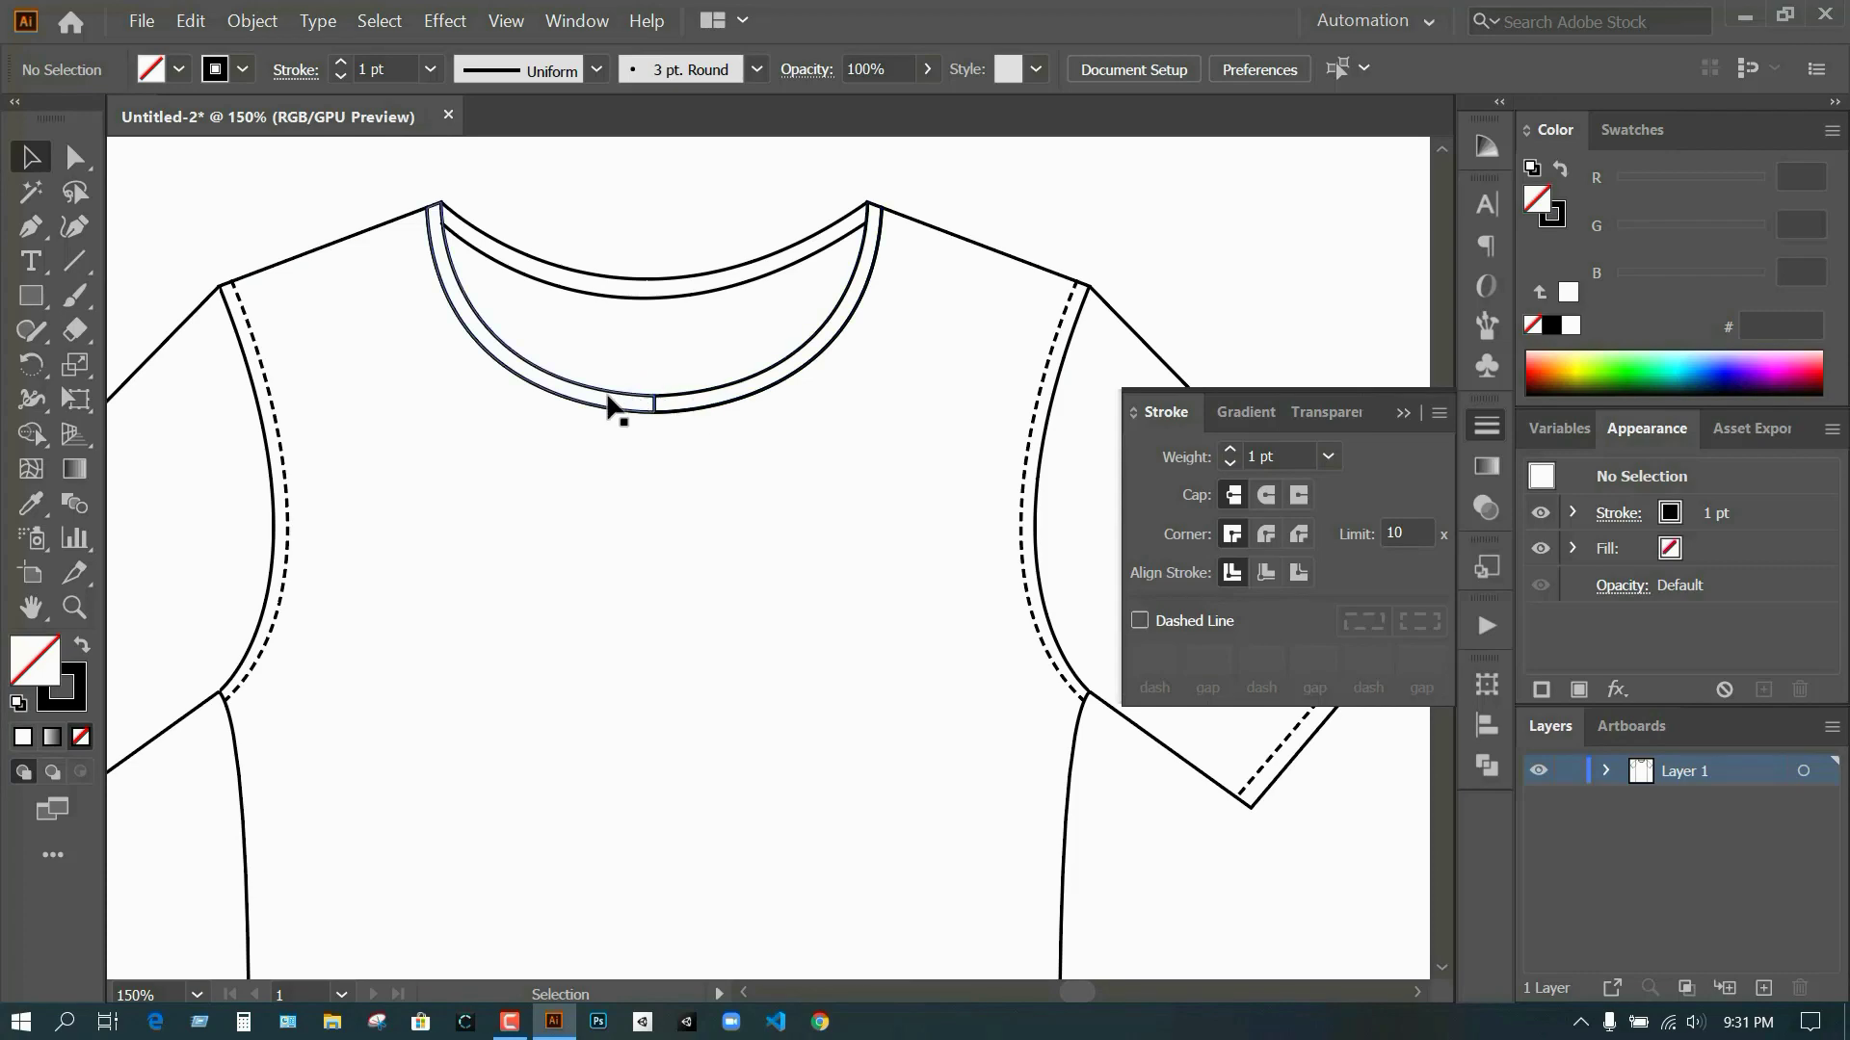
left_click_drag(332, 164, 1135, 546)
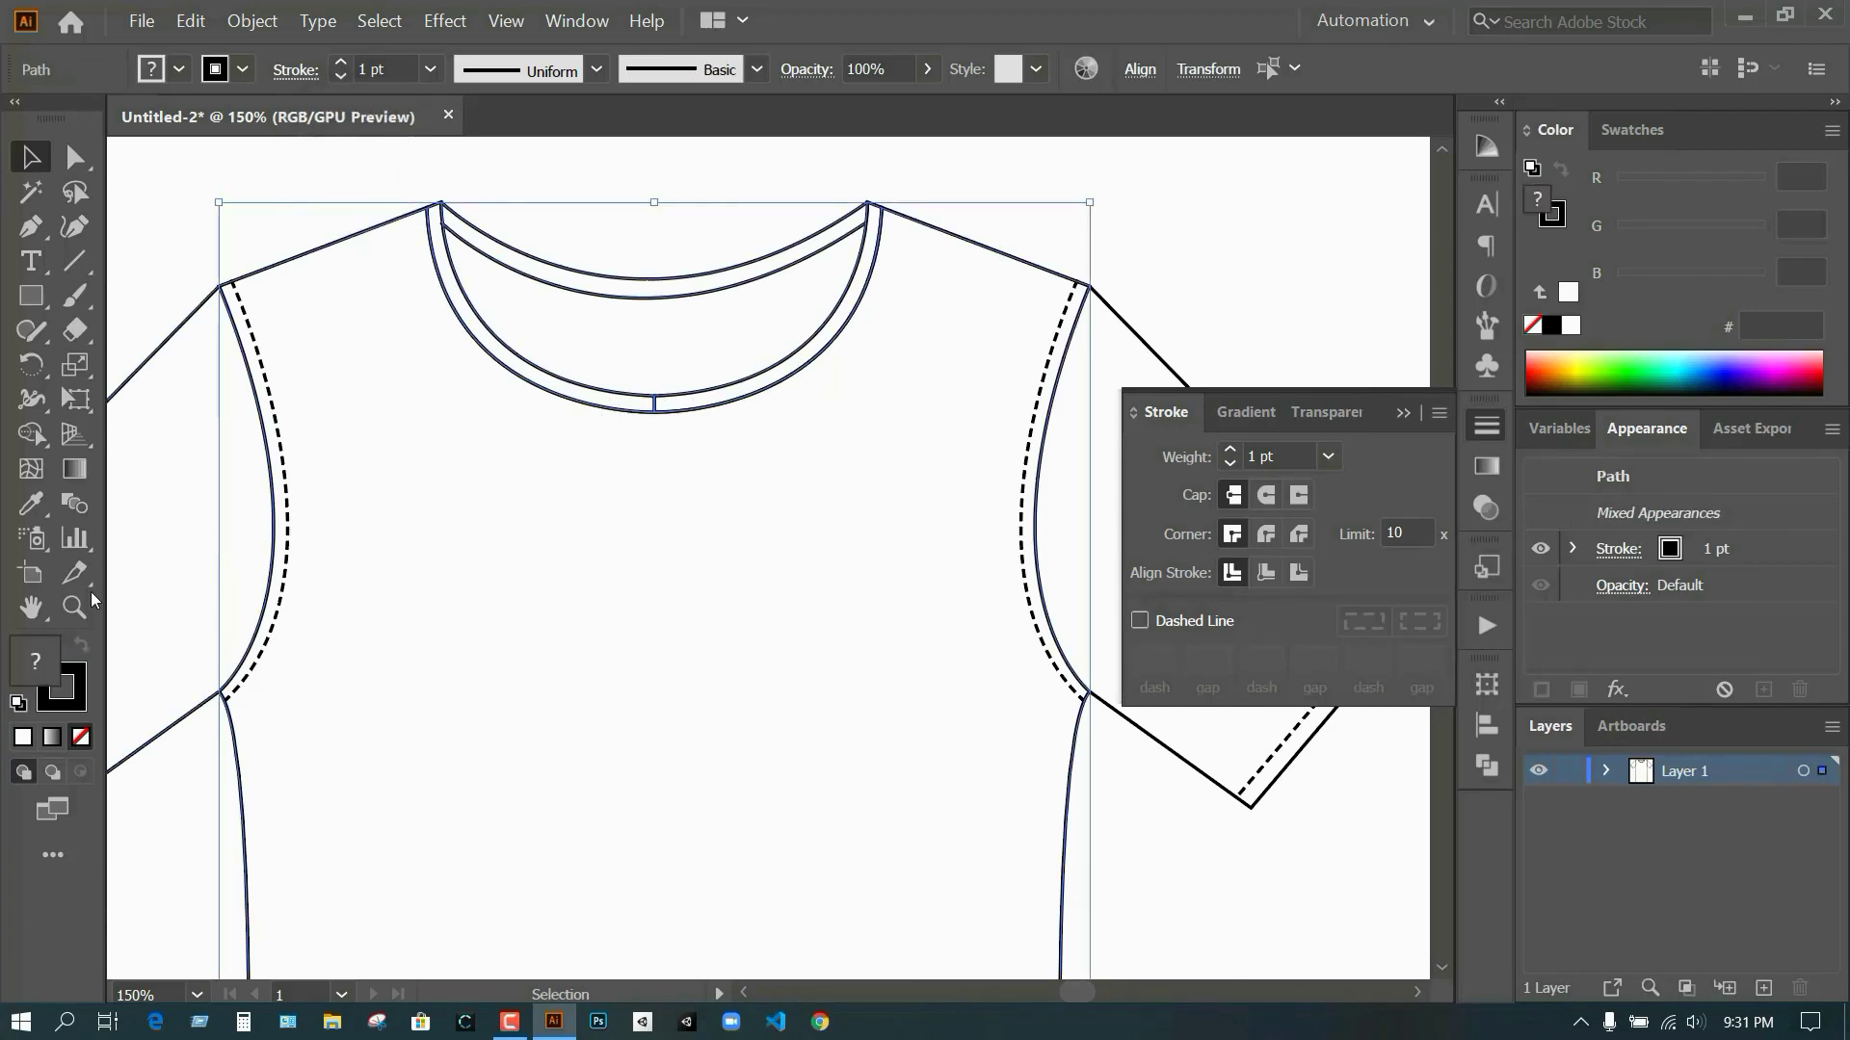
key("shift+m")
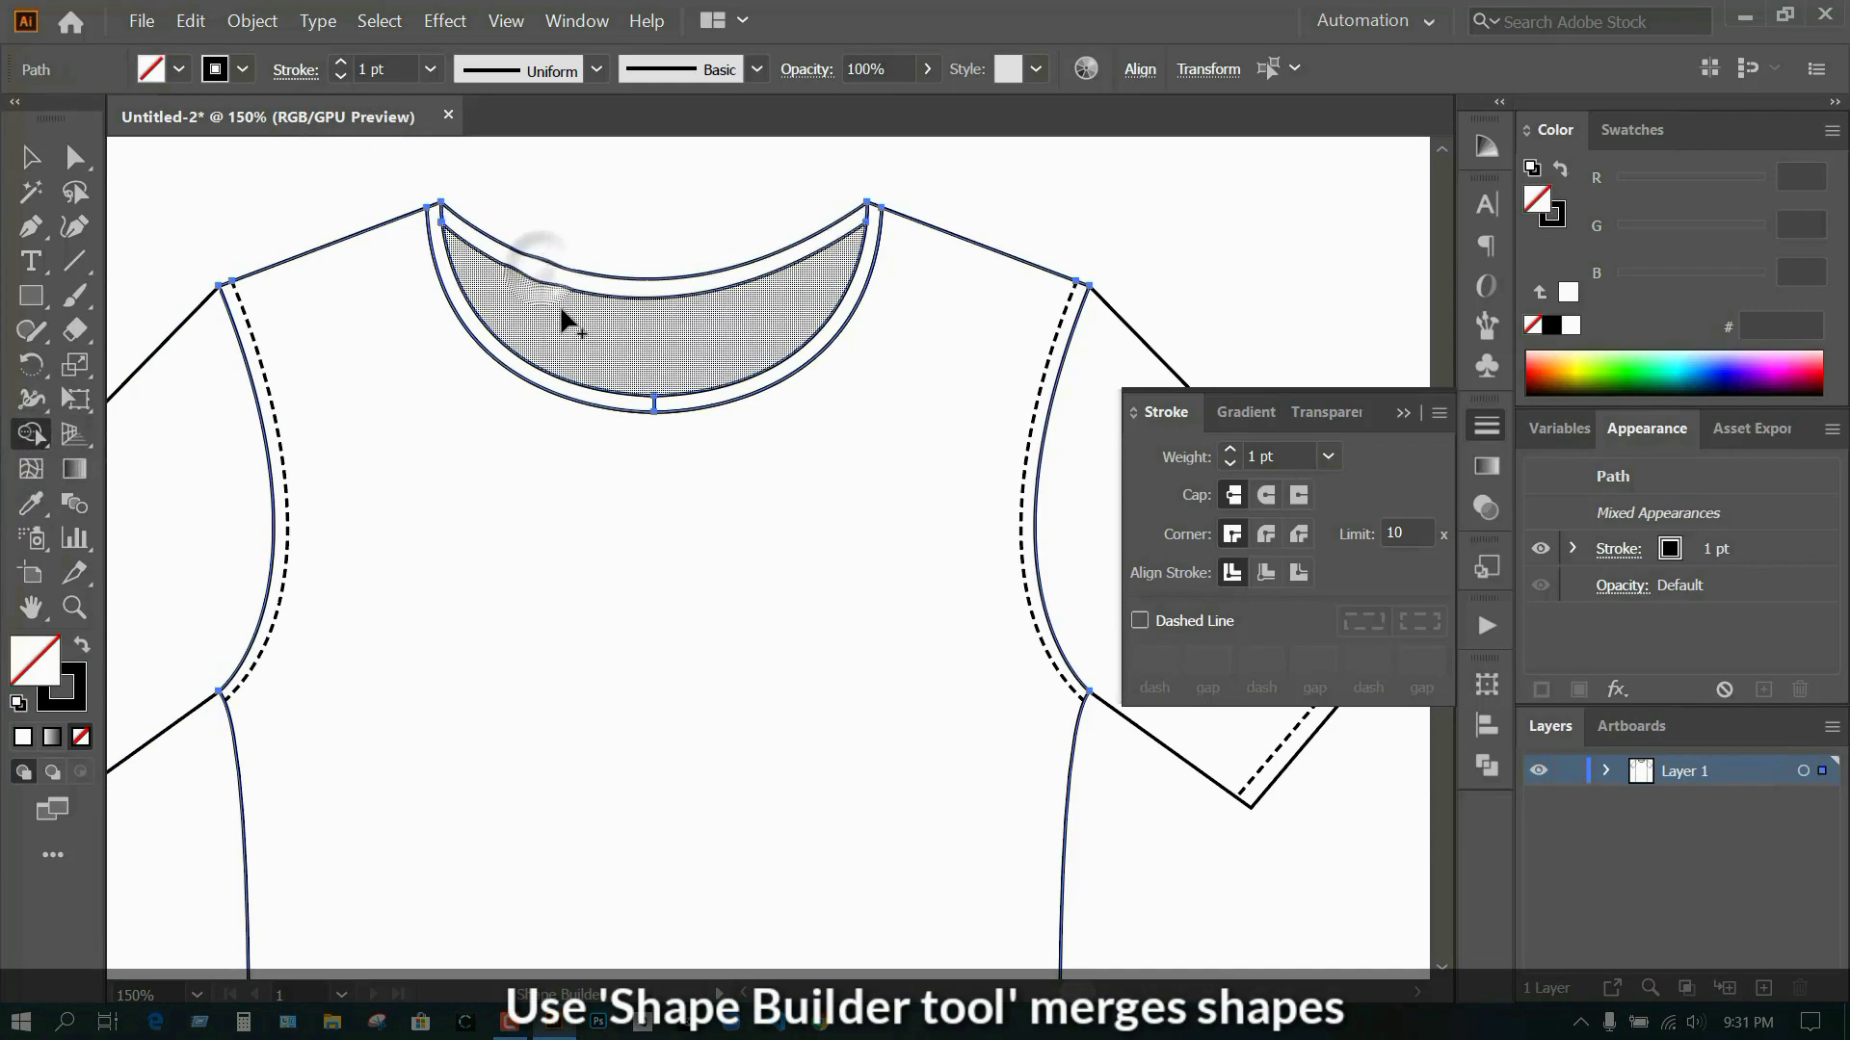
left_click_drag(599, 358, 669, 402)
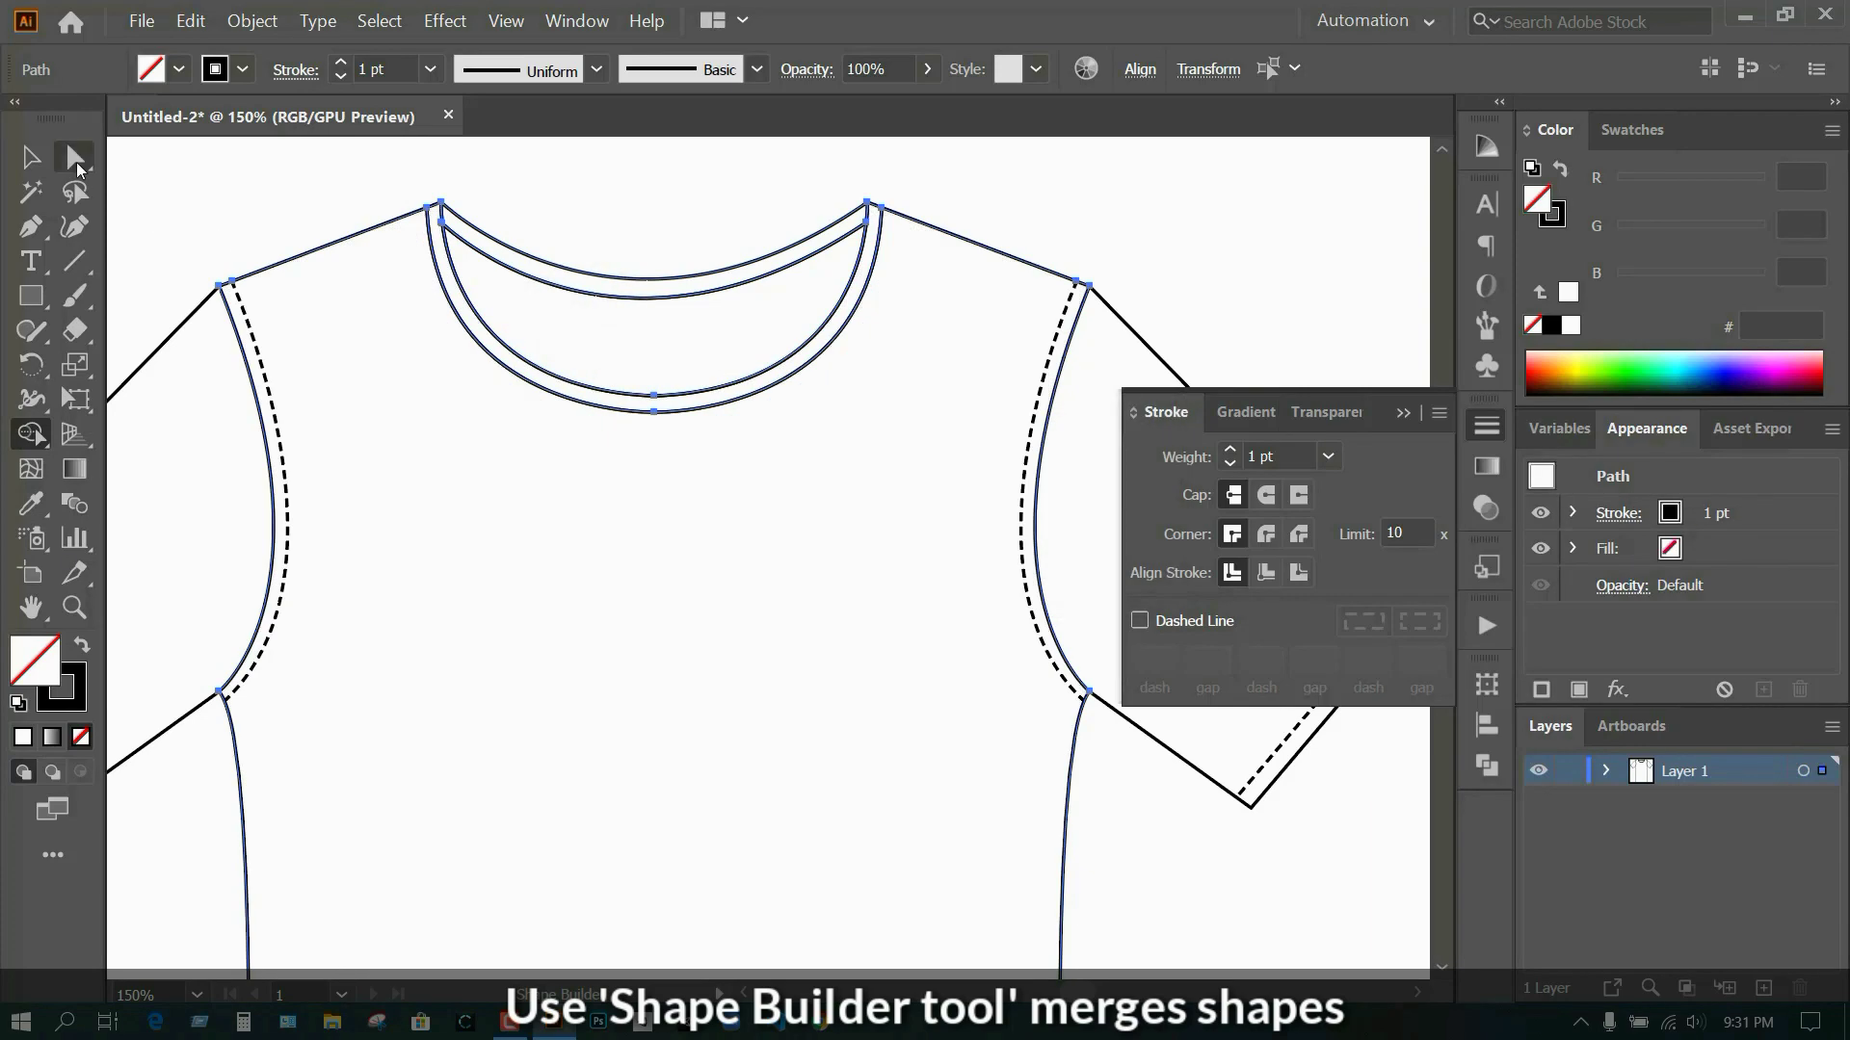
left_click(30, 156)
left_click(215, 164)
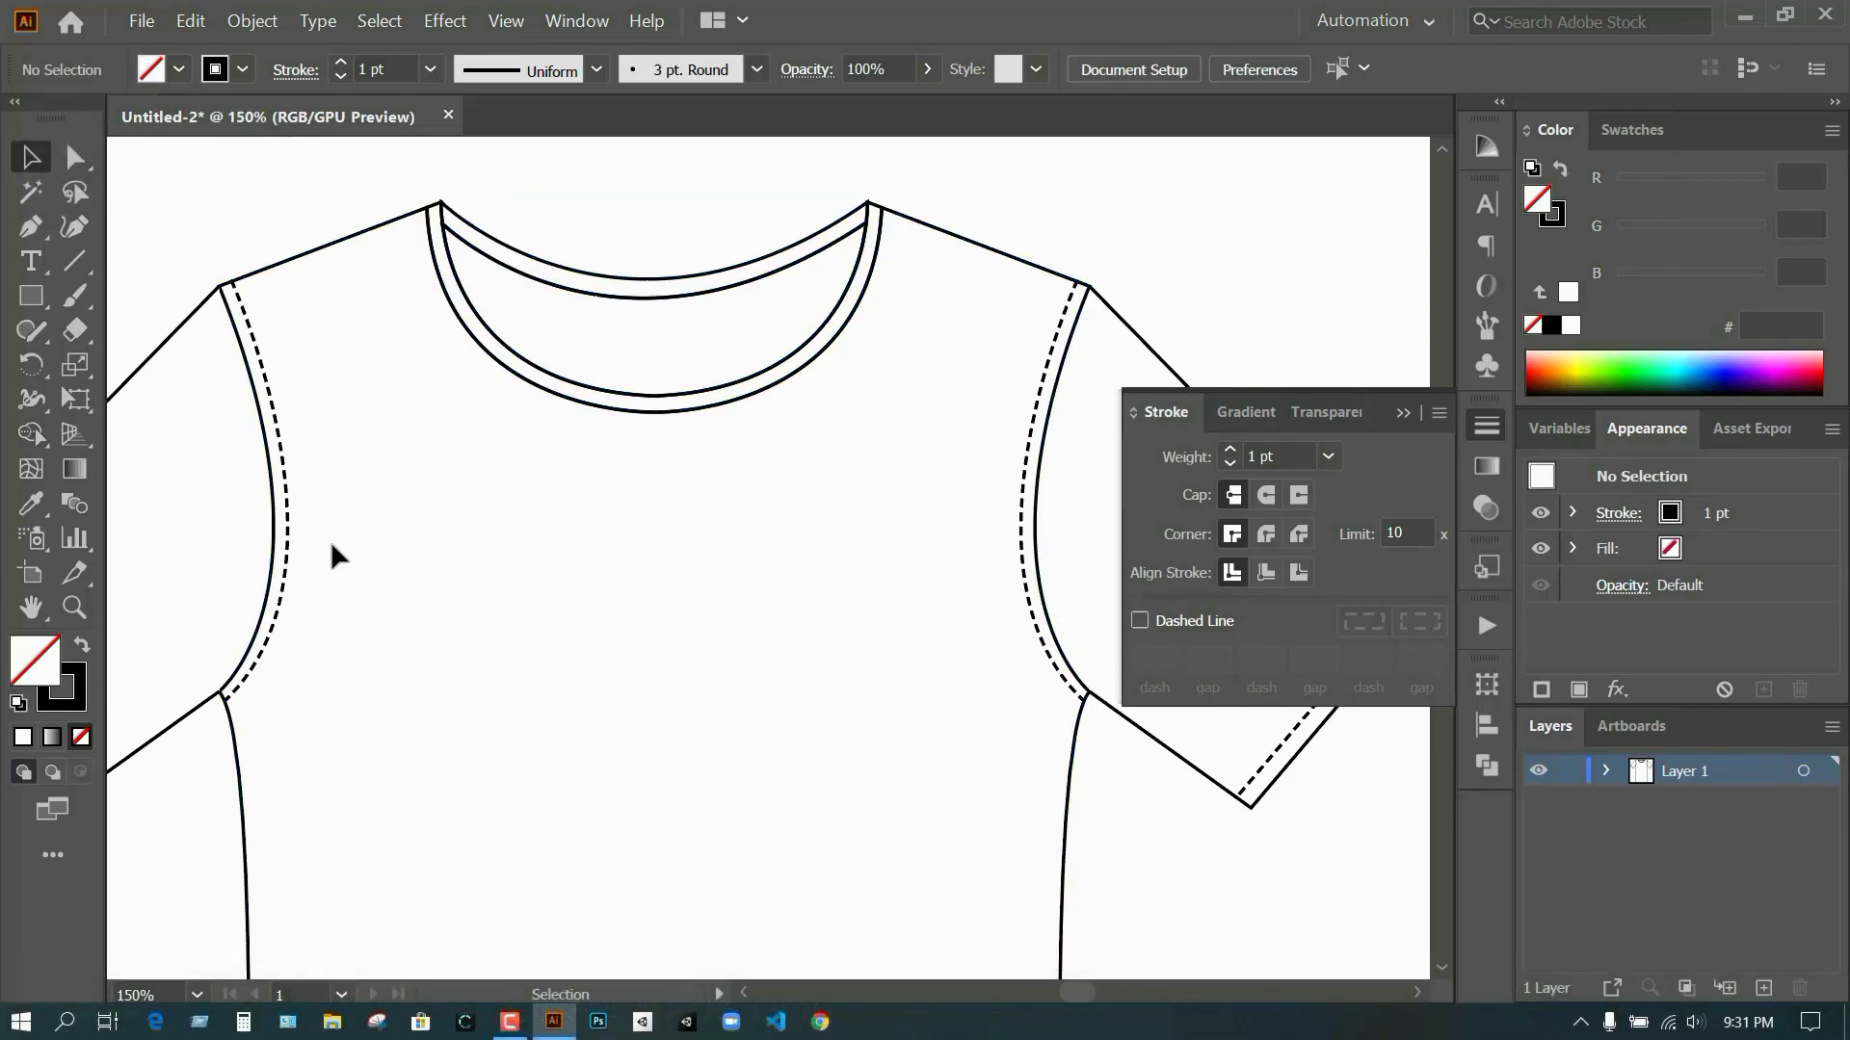
- Add a centre vertical guide and draw a curved path under the collar between the collar points
key("ctrl+r")
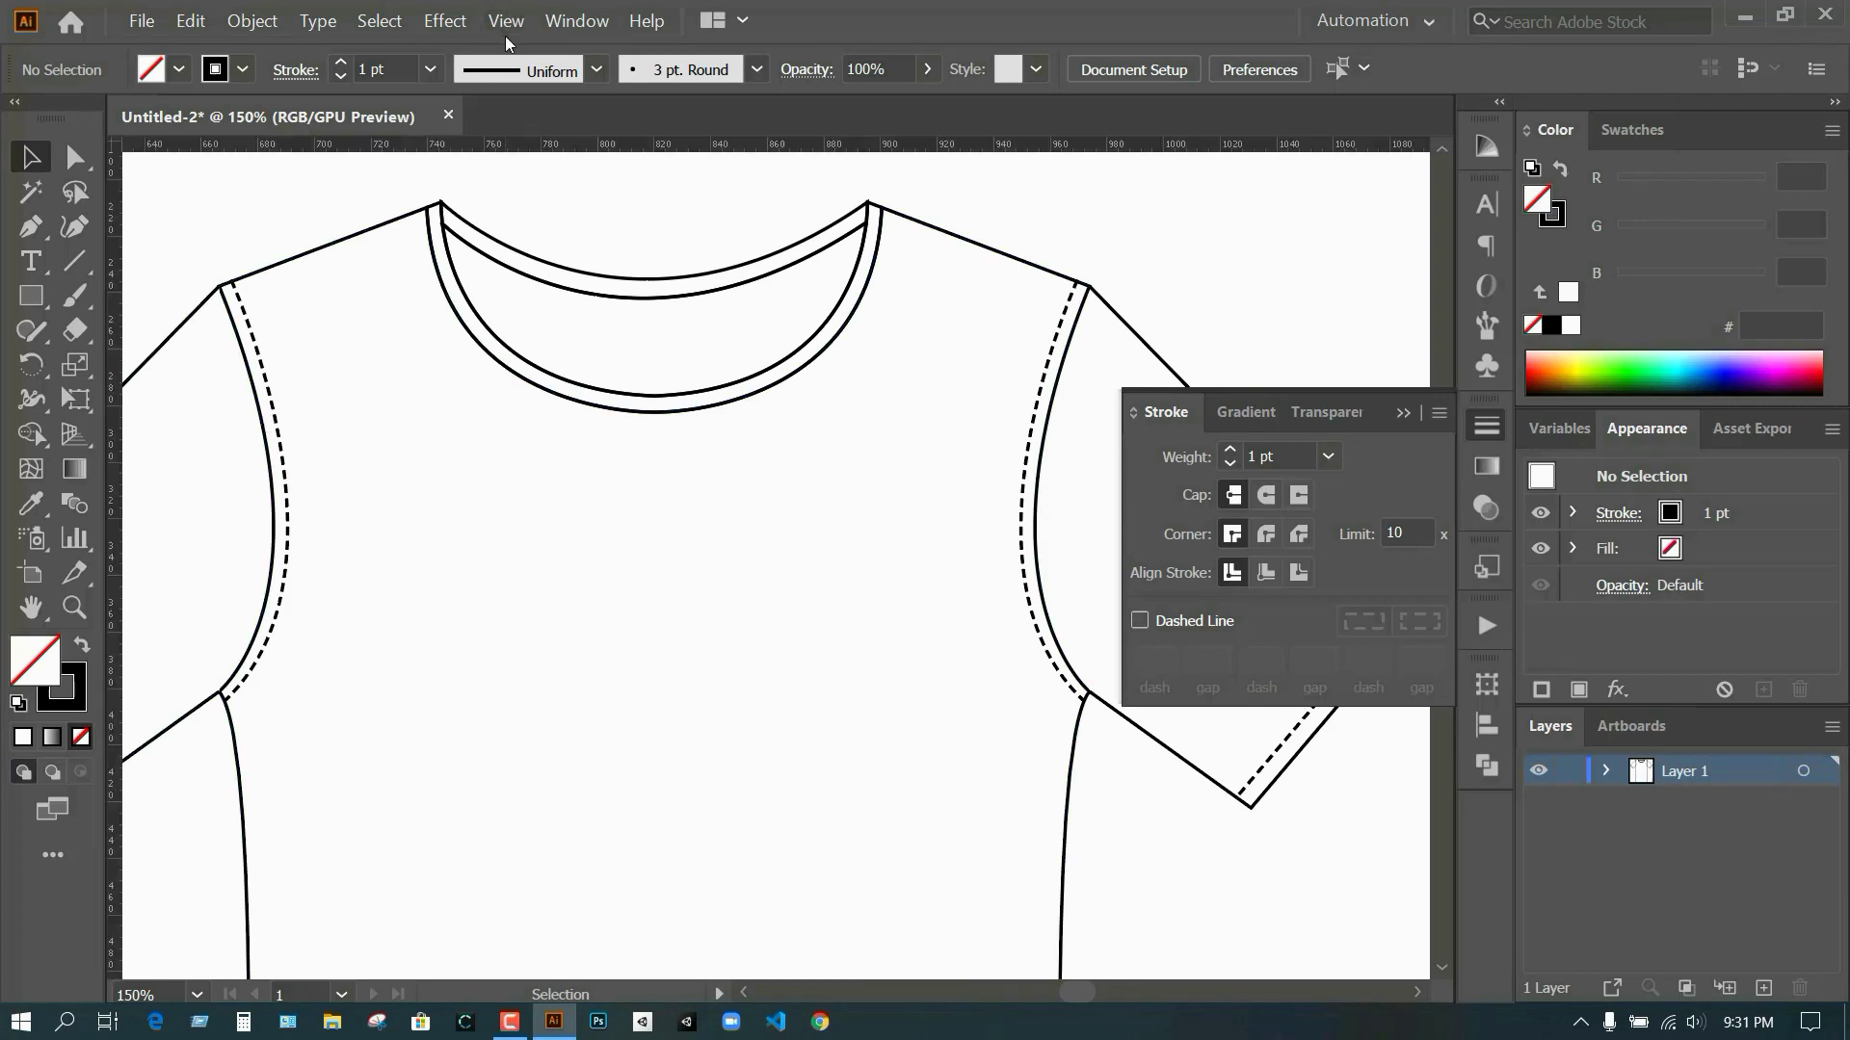
mouse_move(363, 354)
left_mouse_down()
mouse_move(663, 411)
mouse_move(656, 443)
left_mouse_up()
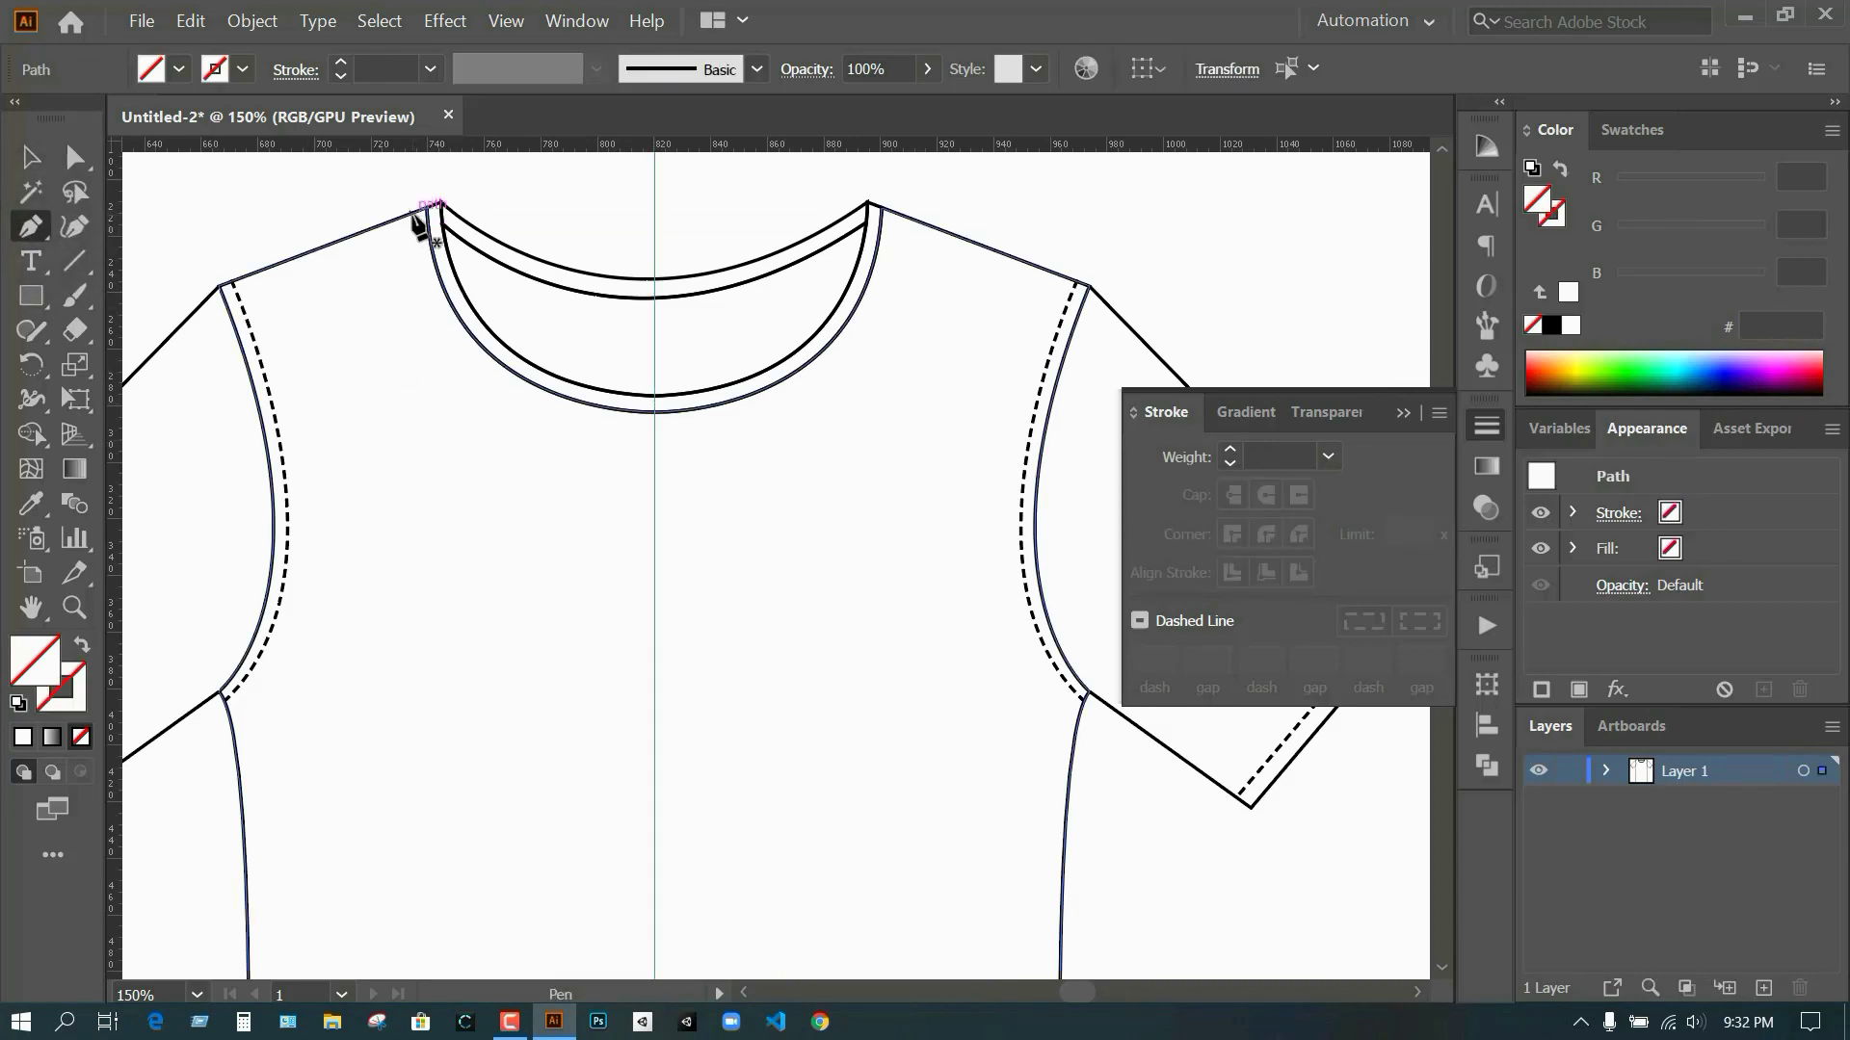
left_click(411, 211)
left_click_drag(655, 424, 895, 421)
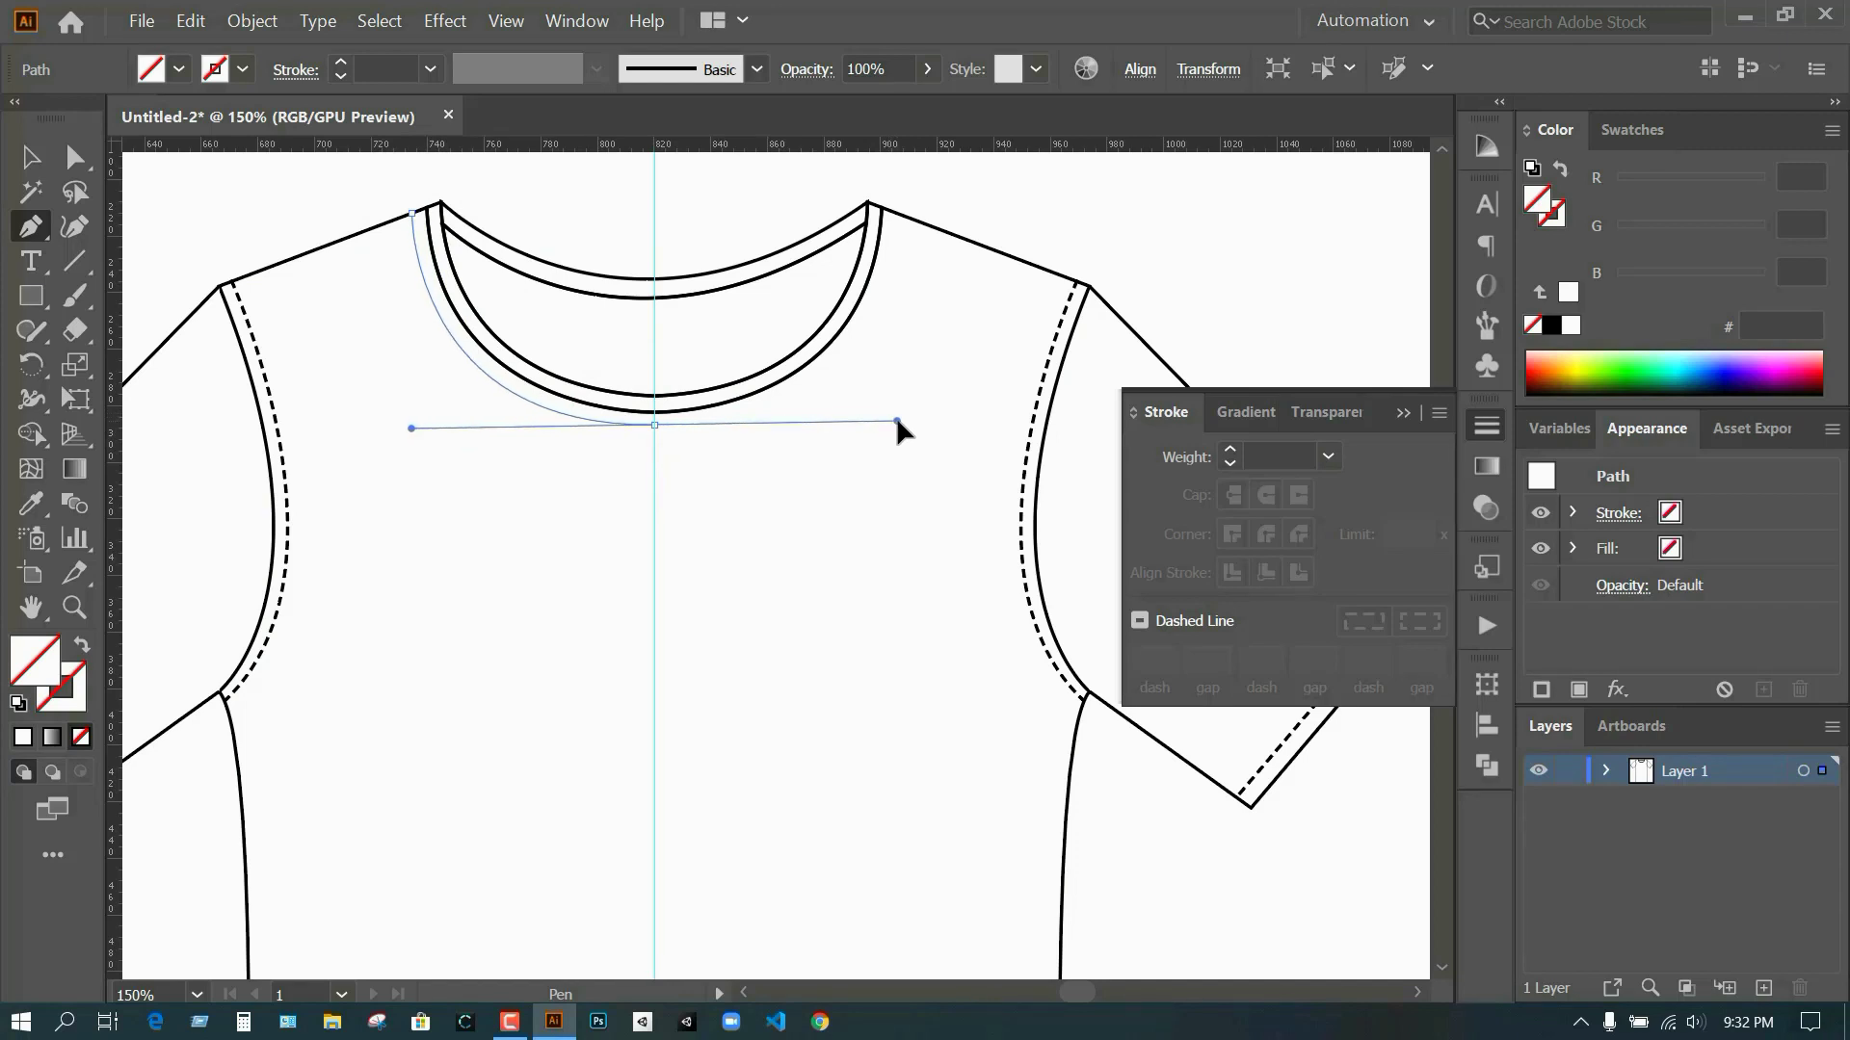
left_click(655, 424)
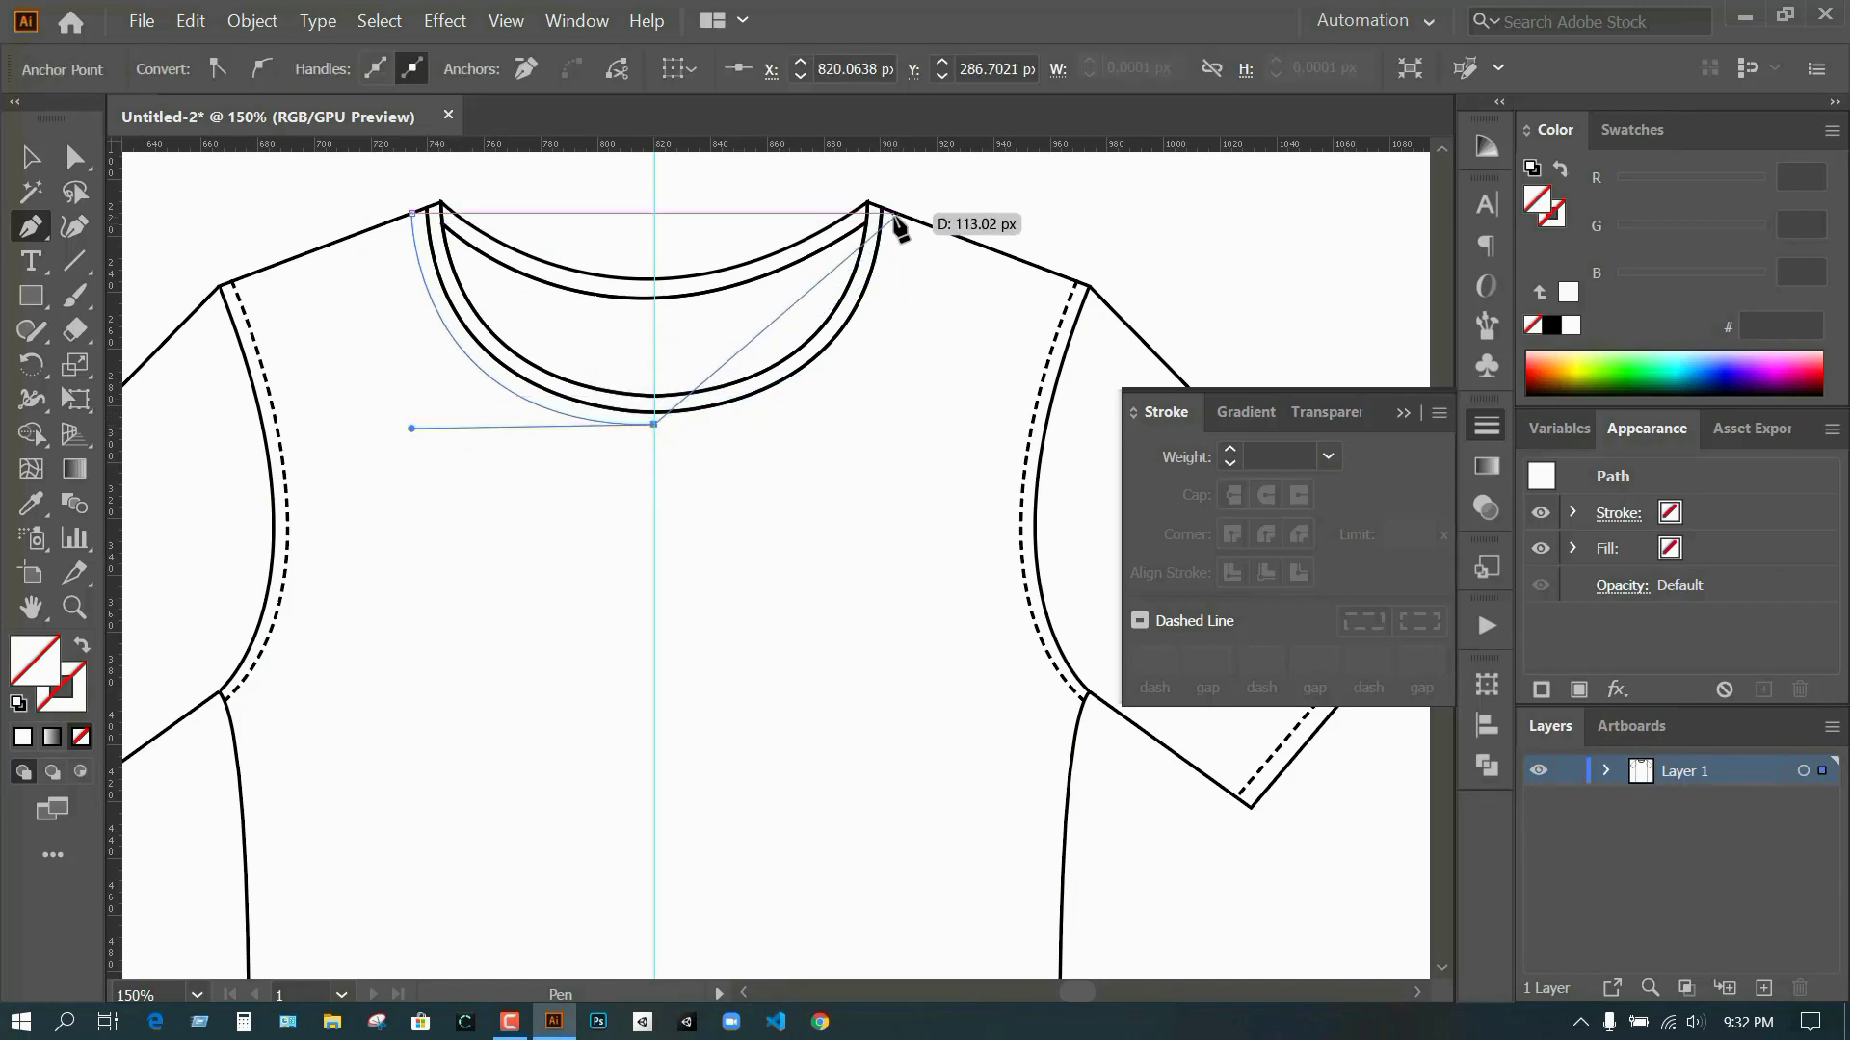
mouse_move(895, 226)
left_mouse_down()
mouse_move(917, 349)
mouse_move(901, 455)
mouse_move(939, 252)
mouse_move(911, 202)
left_mouse_up()
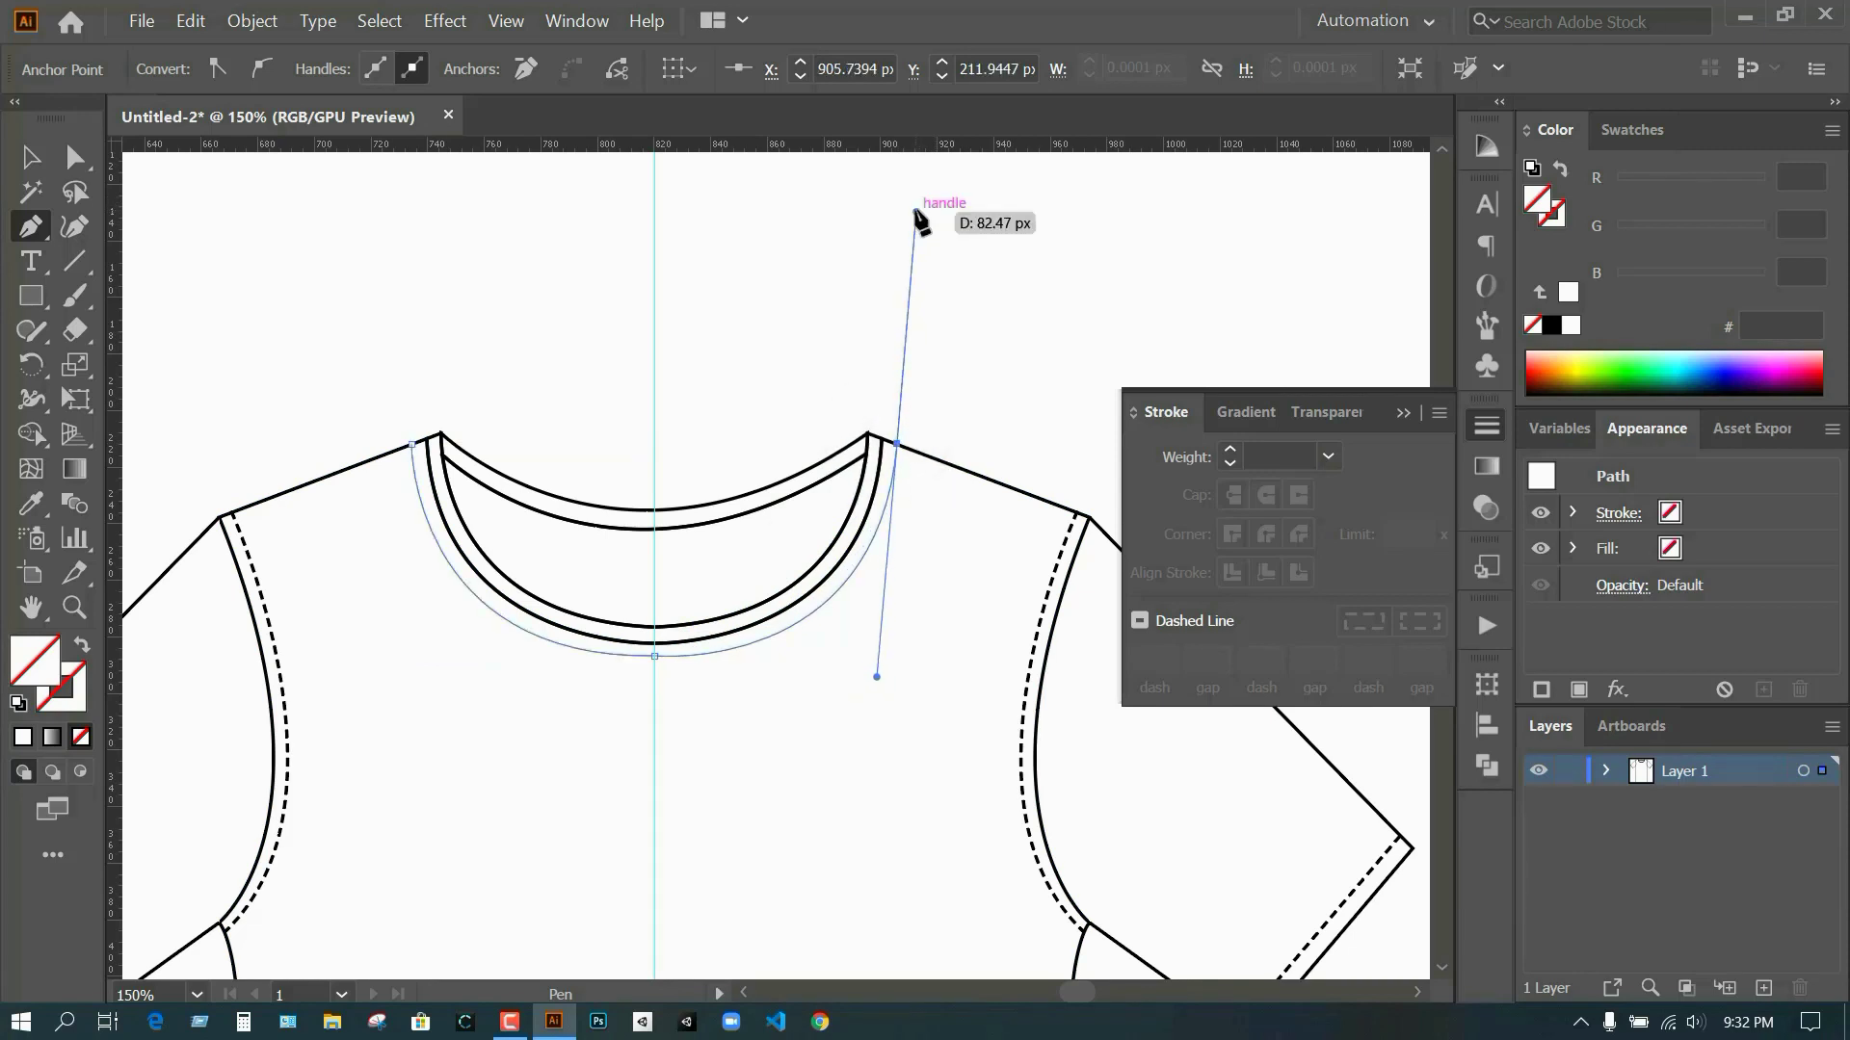
- Give the curve below the collar a 1 pt dashed stroke (3 pt dash, 2 pt gap)
key("v")
left_click(371, 256)
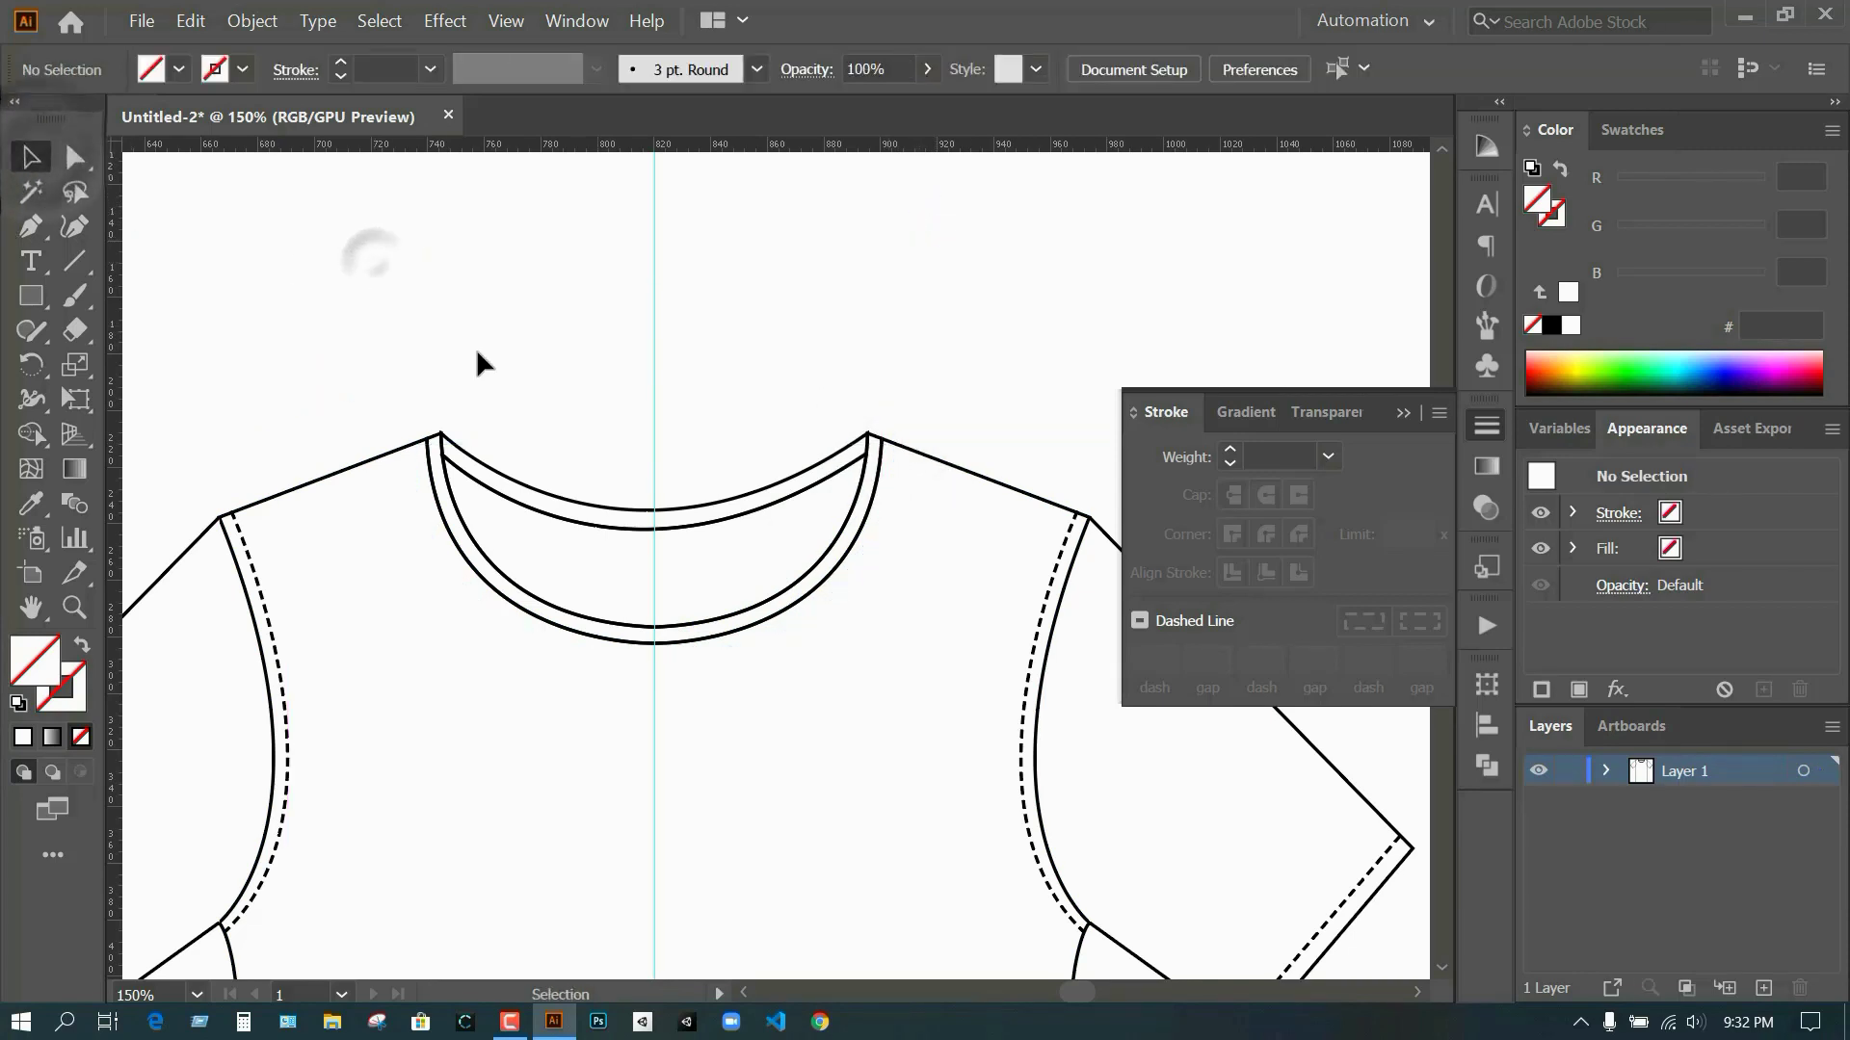
left_click(520, 633)
scroll(958, 636, "down", 2)
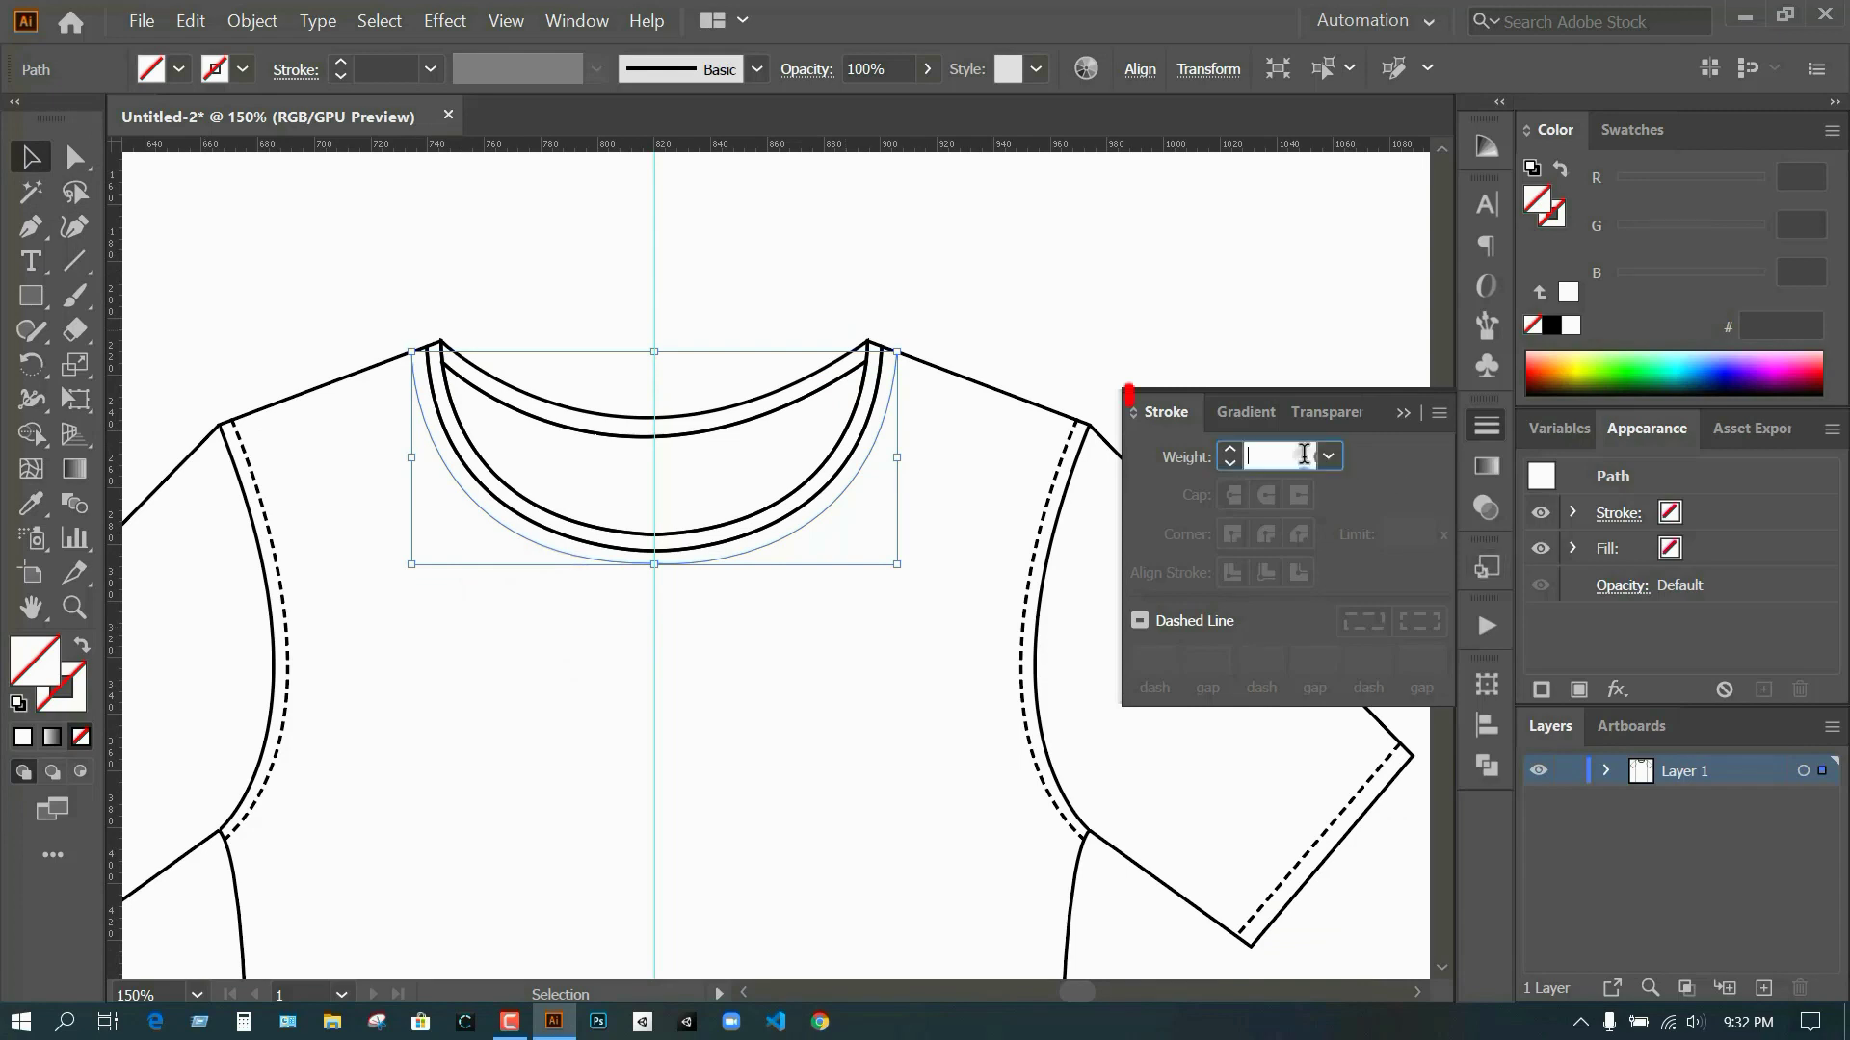
type("1")
key("Return")
left_click(1141, 621)
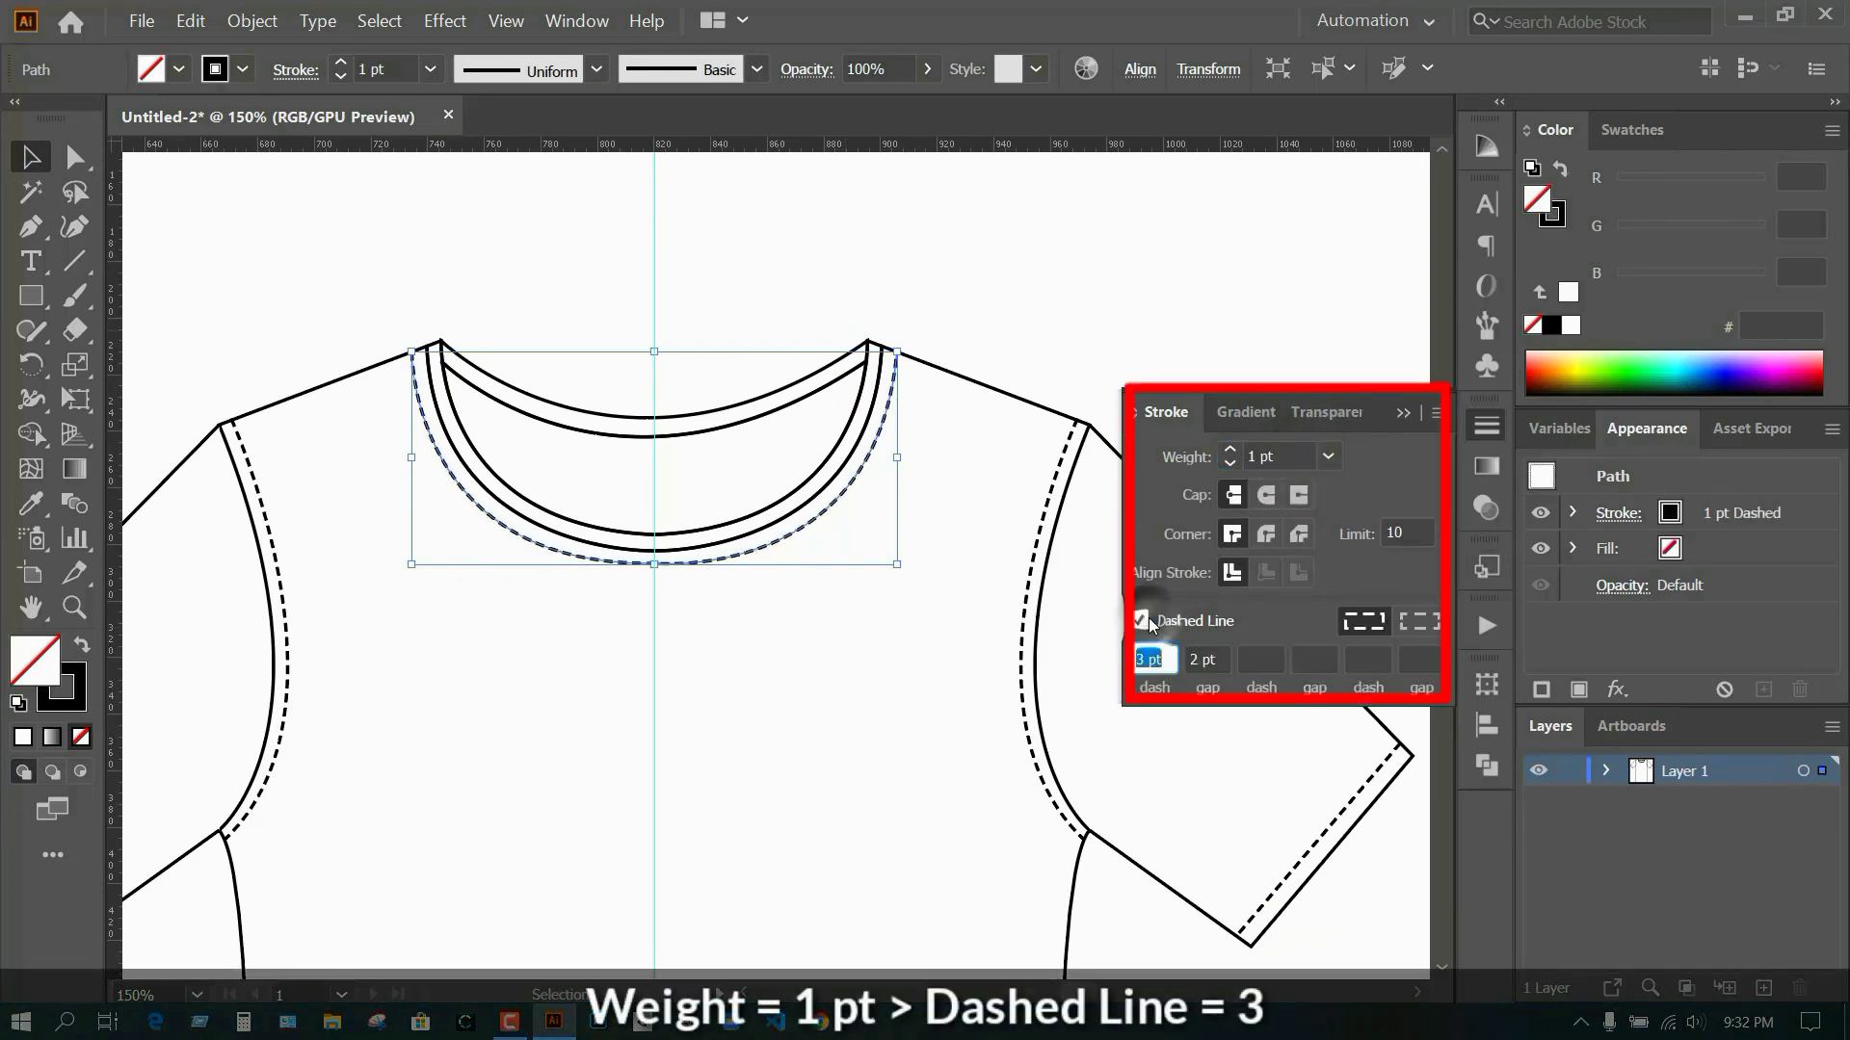
left_click(981, 263)
key("ctrl+minus")
key("ctrl+minus")
- Delete the centre vertical guide
scroll(941, 322, "down", 1)
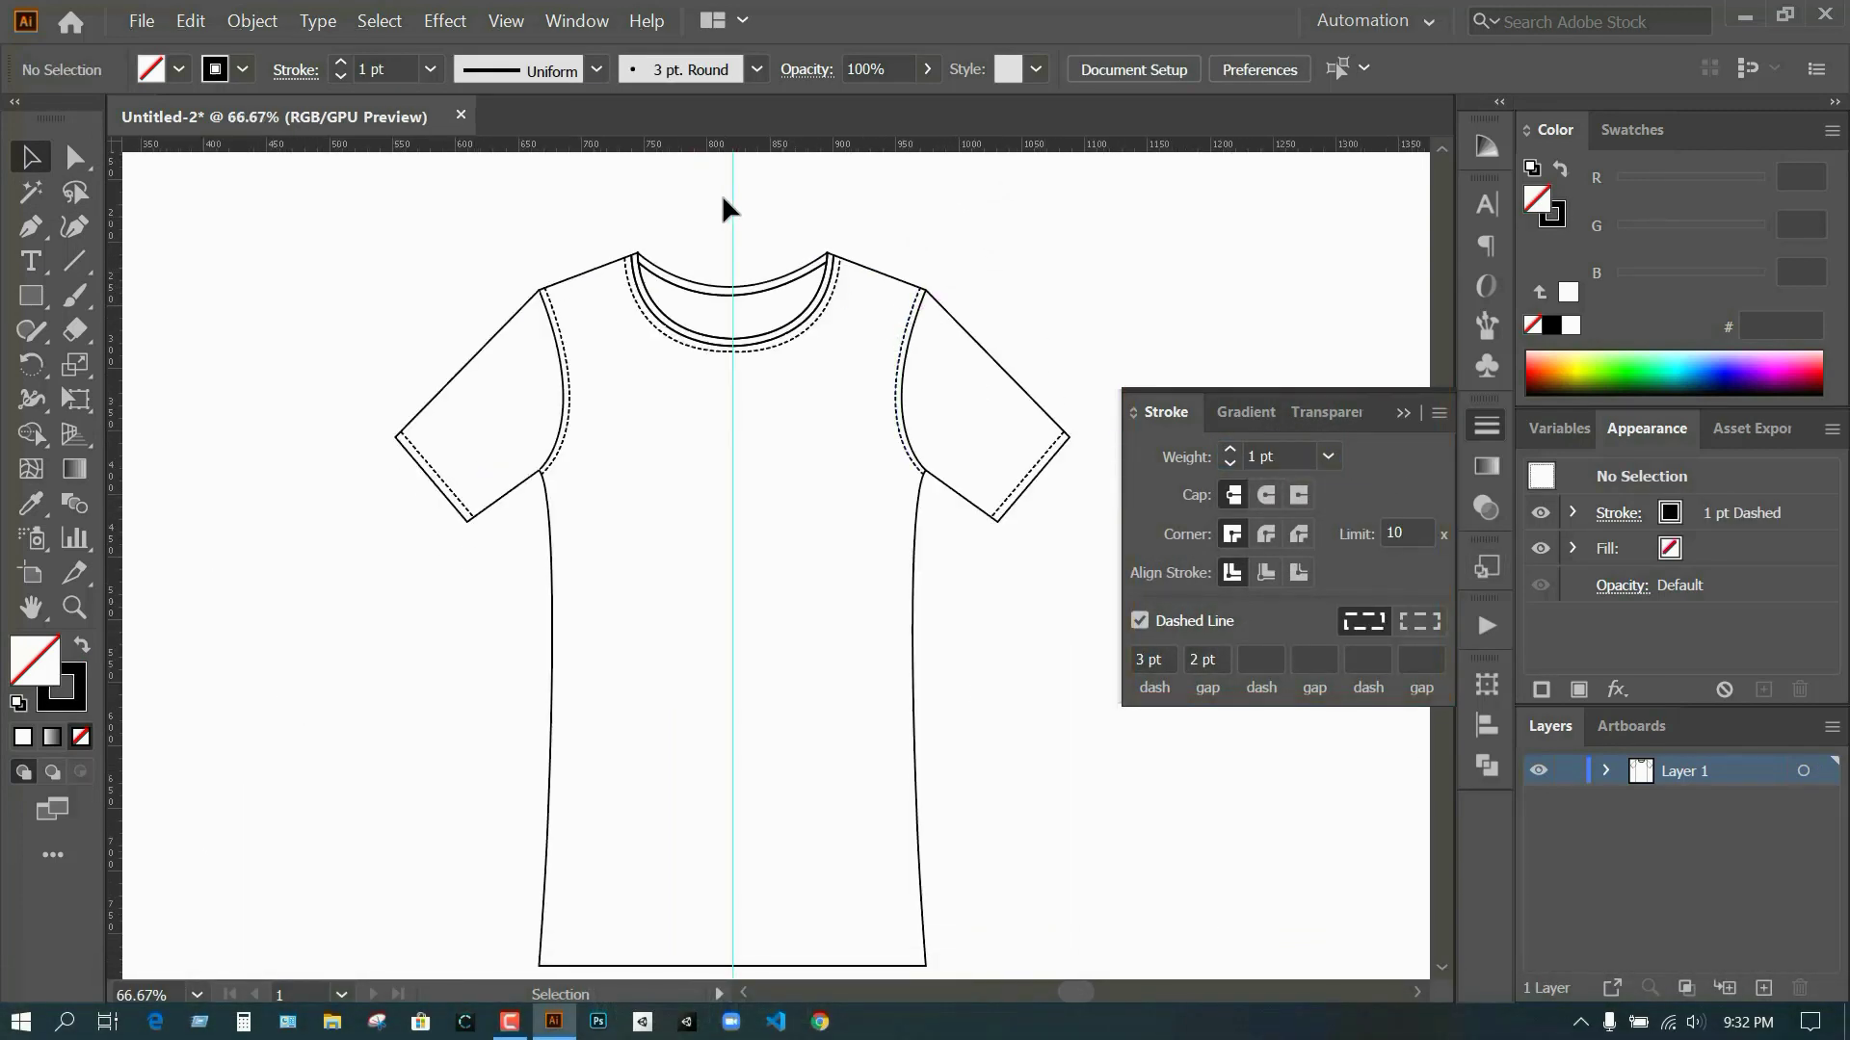
left_click(730, 197)
key("Delete")
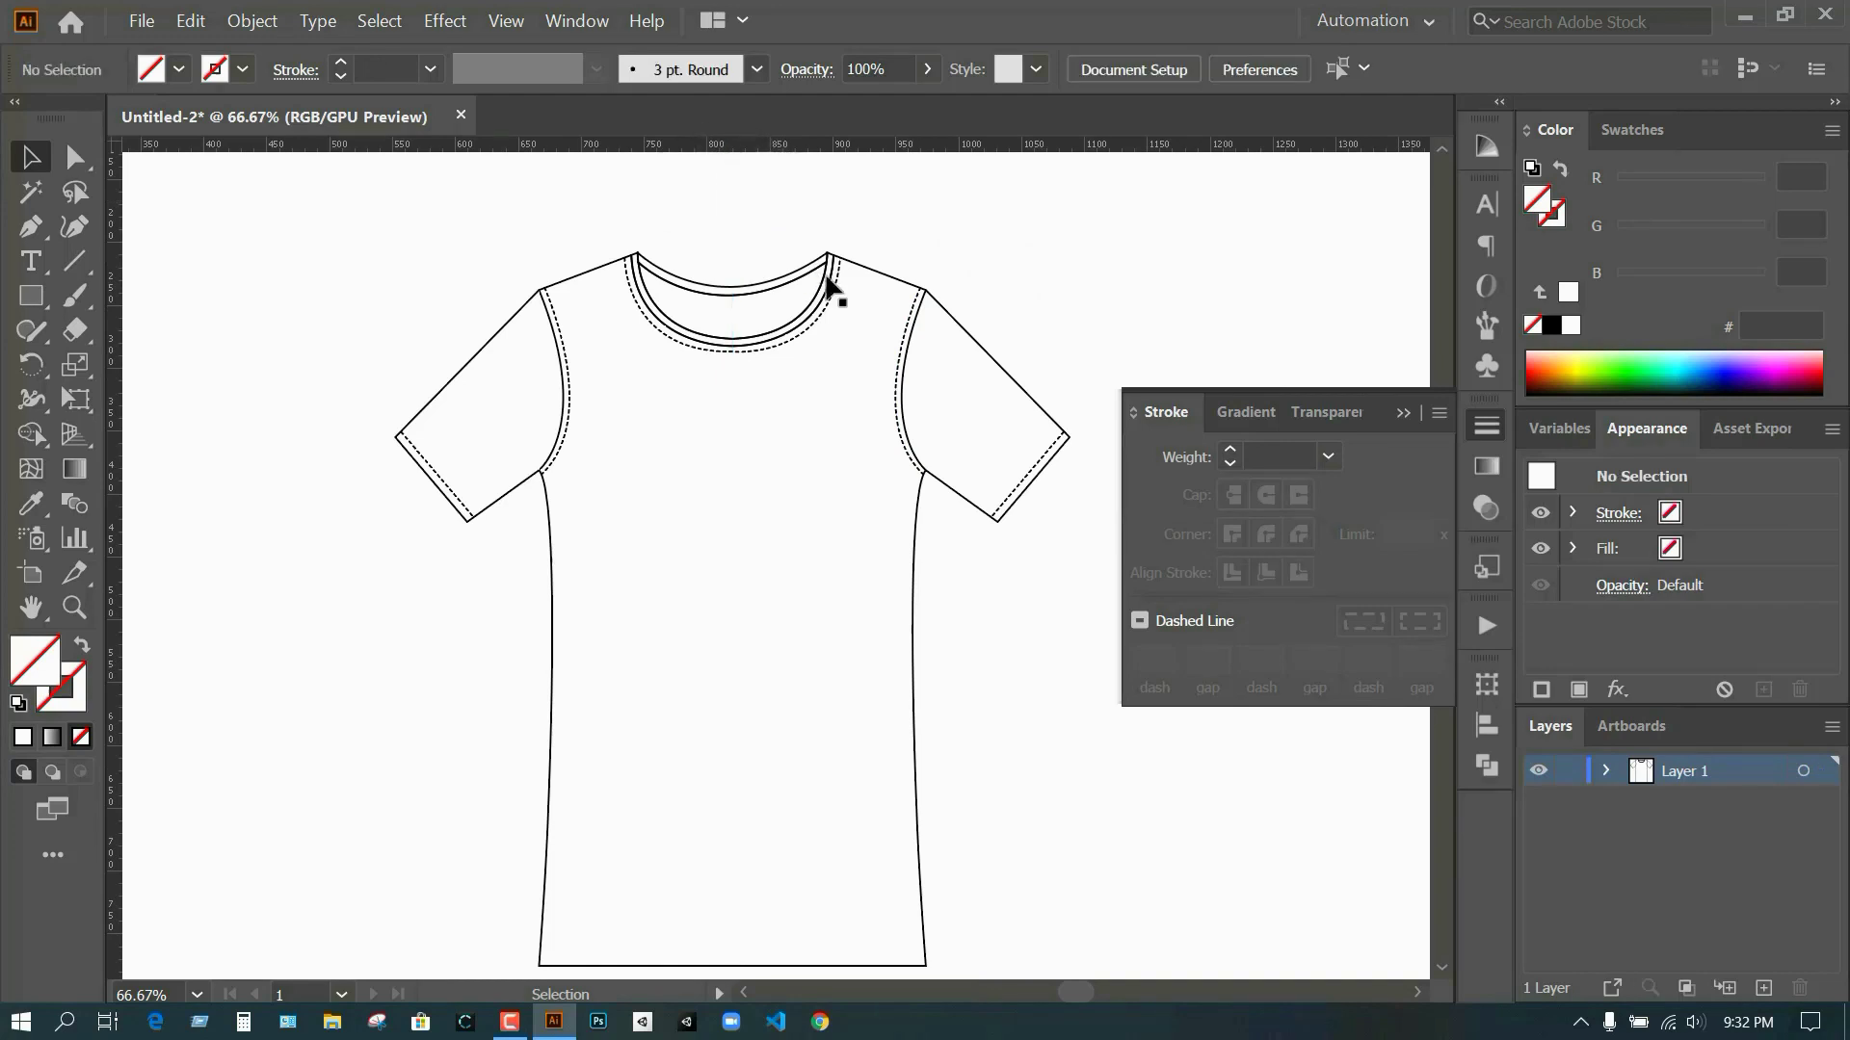
key("ctrl+minus")
- Draw a straight hem line across the shirt bottom and make it dashed (3 pt/2 pt)
scroll(534, 515, "up", 1, "alt")
scroll(578, 858, "down", 1)
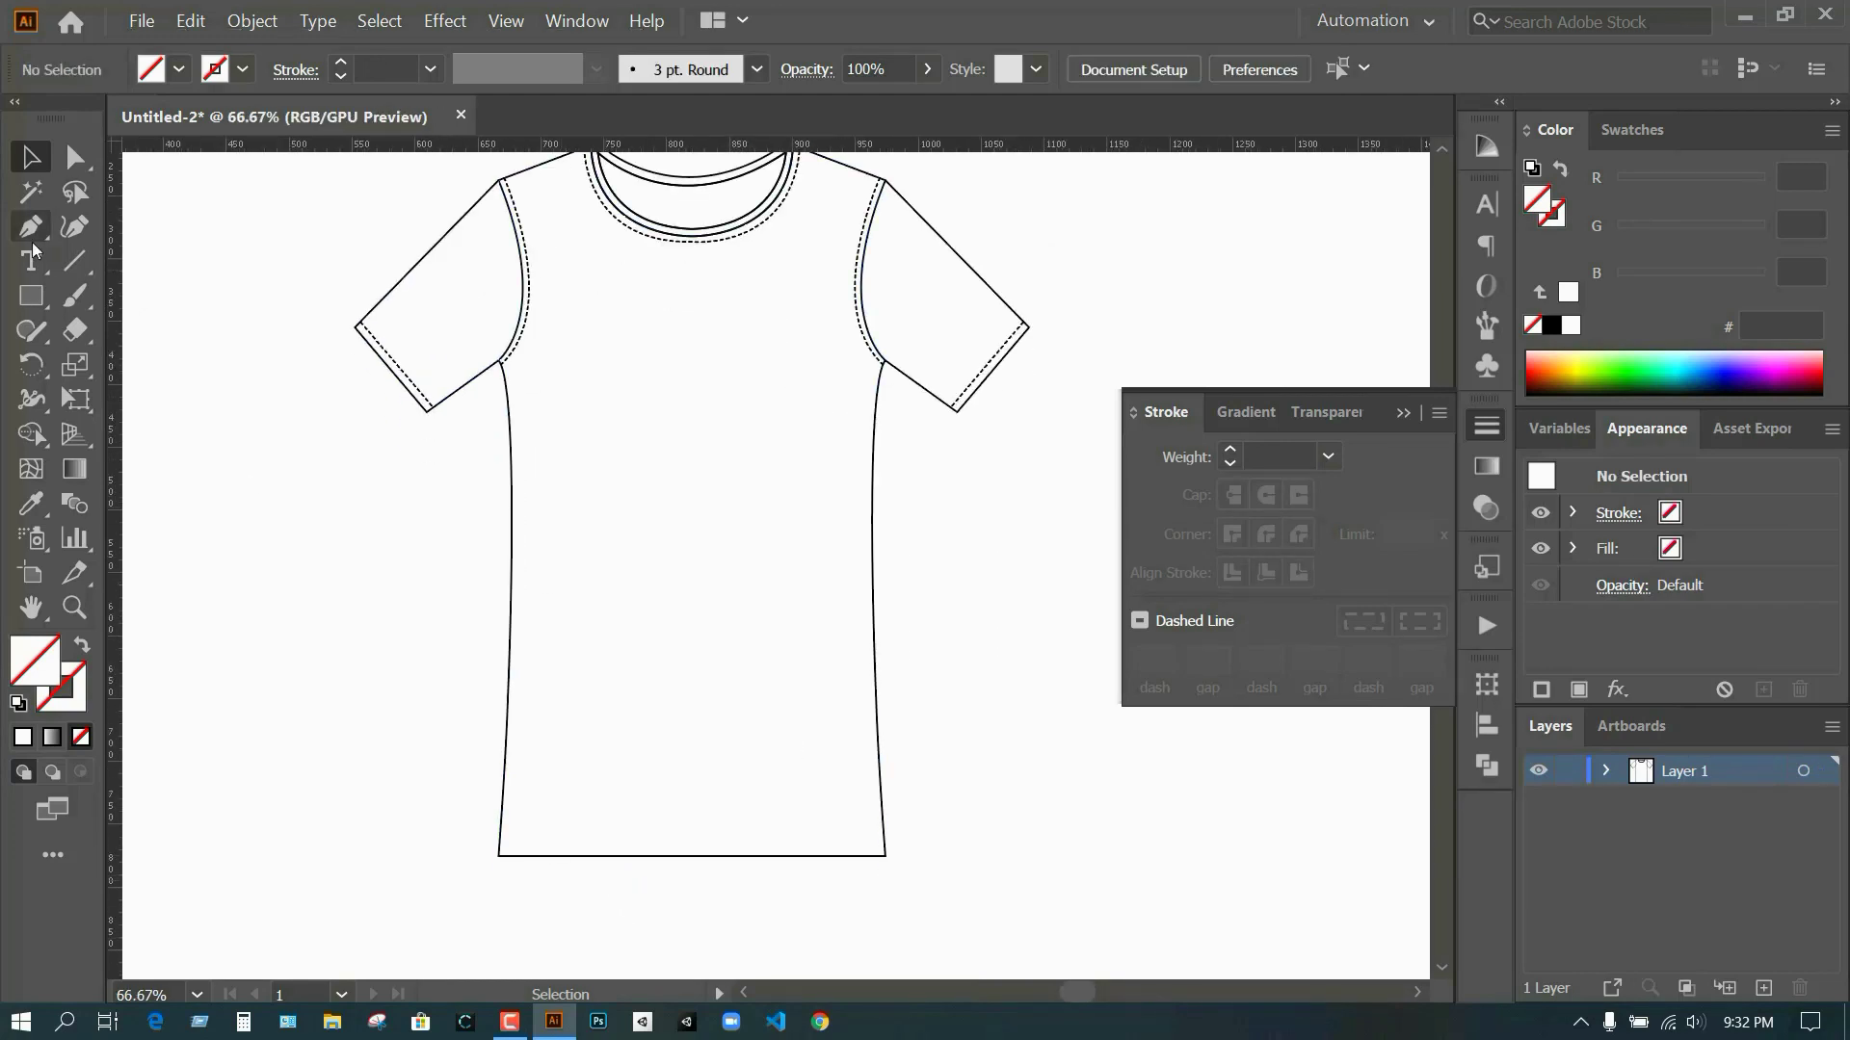
left_click(497, 841)
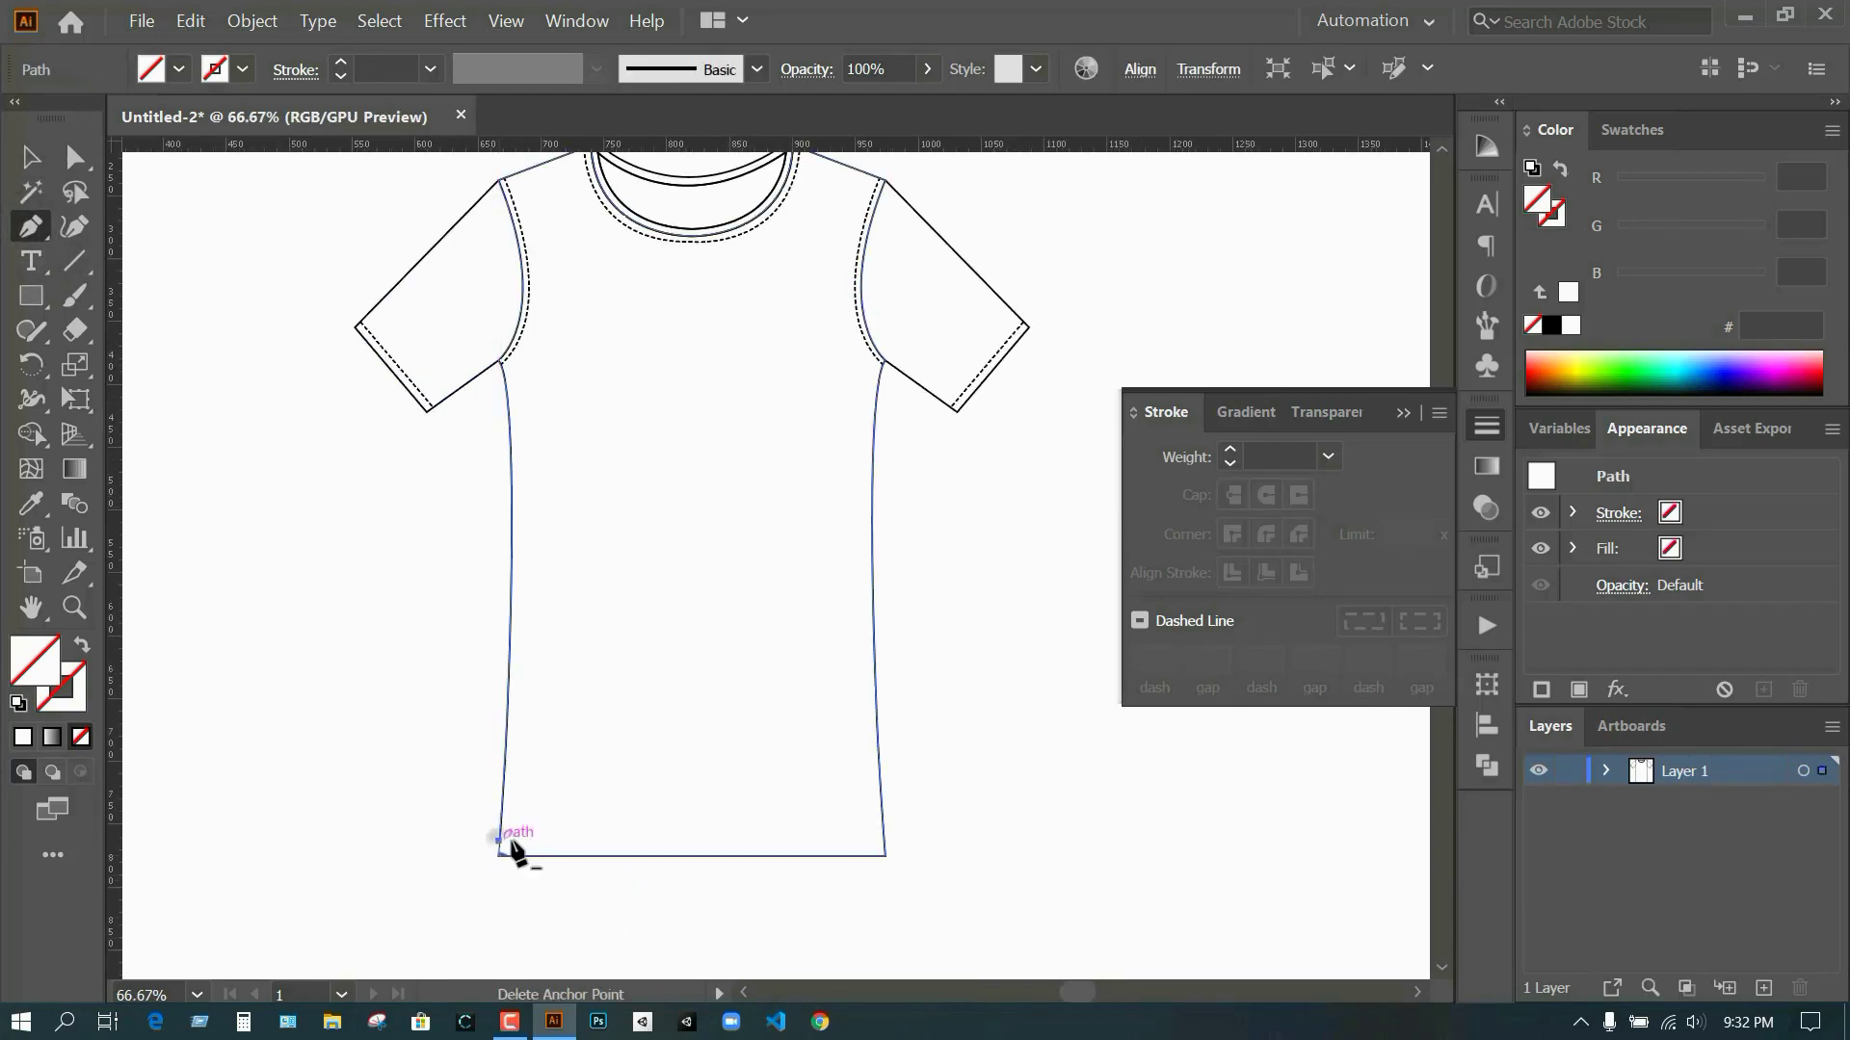
left_click(882, 841)
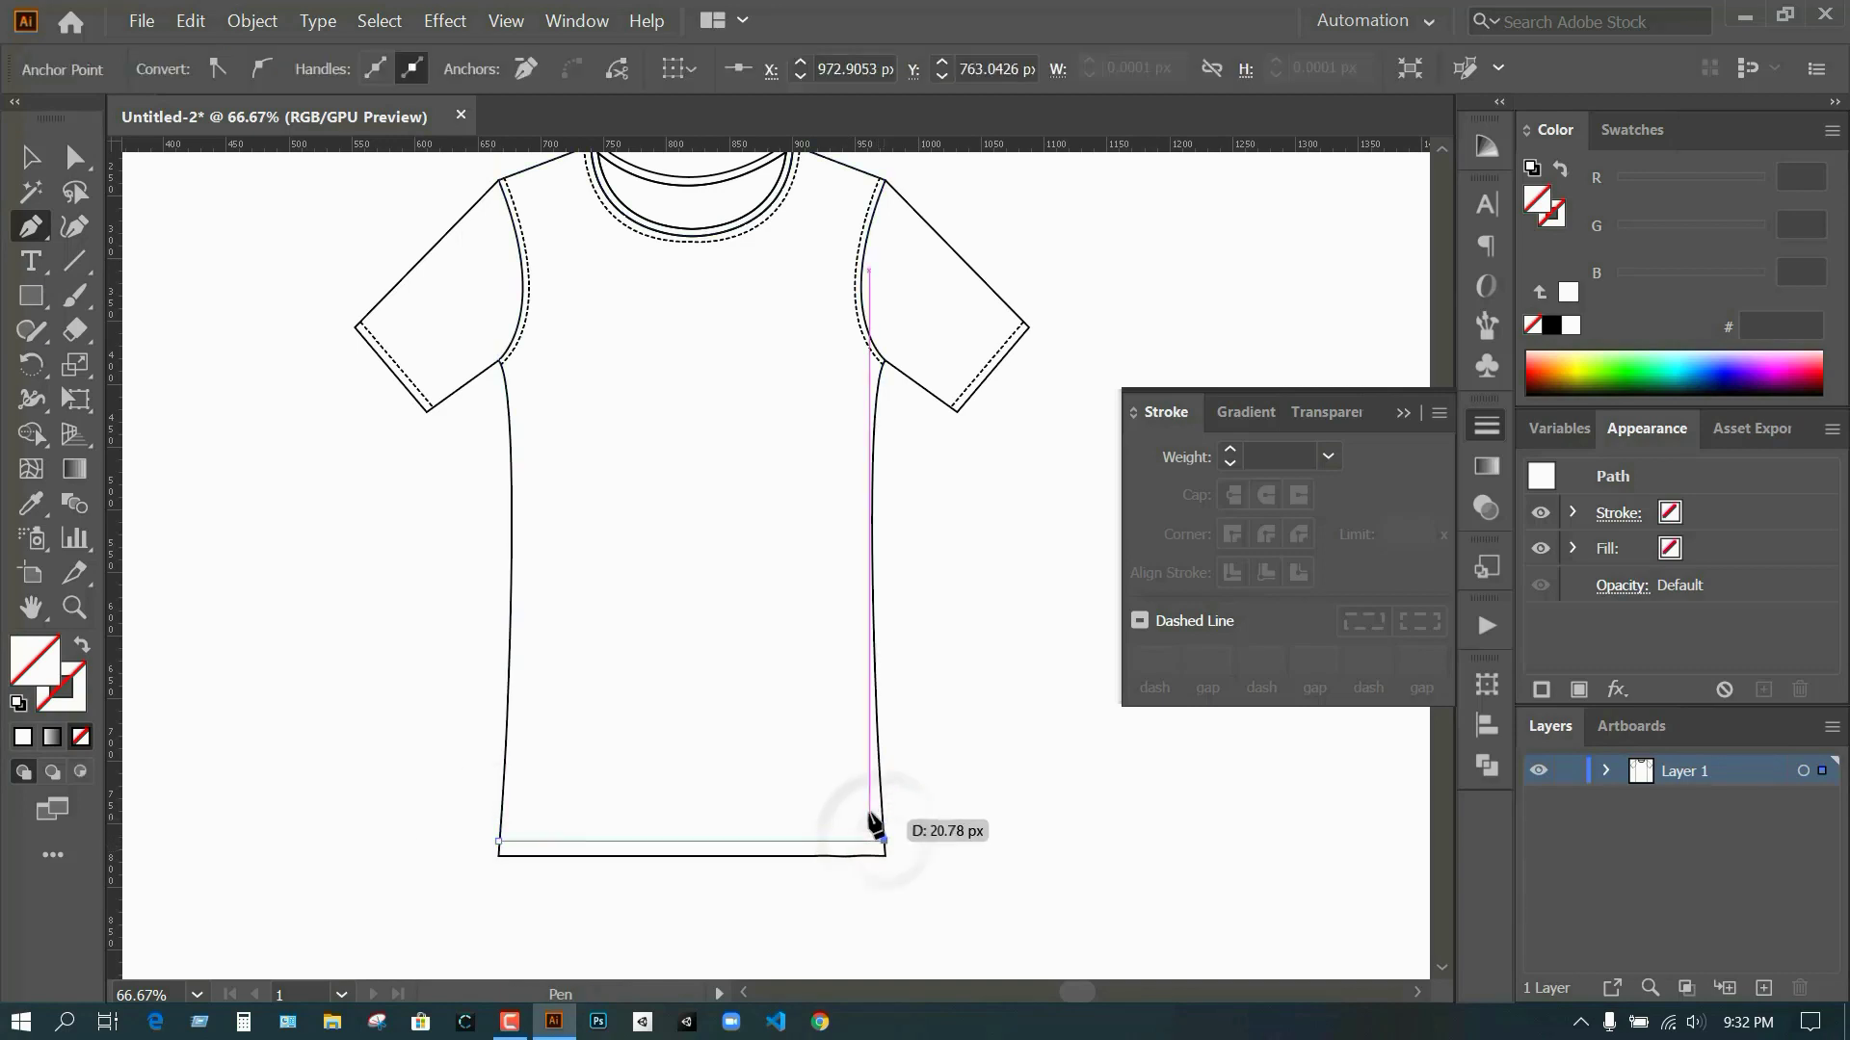
left_click(30, 156)
left_click(1141, 620)
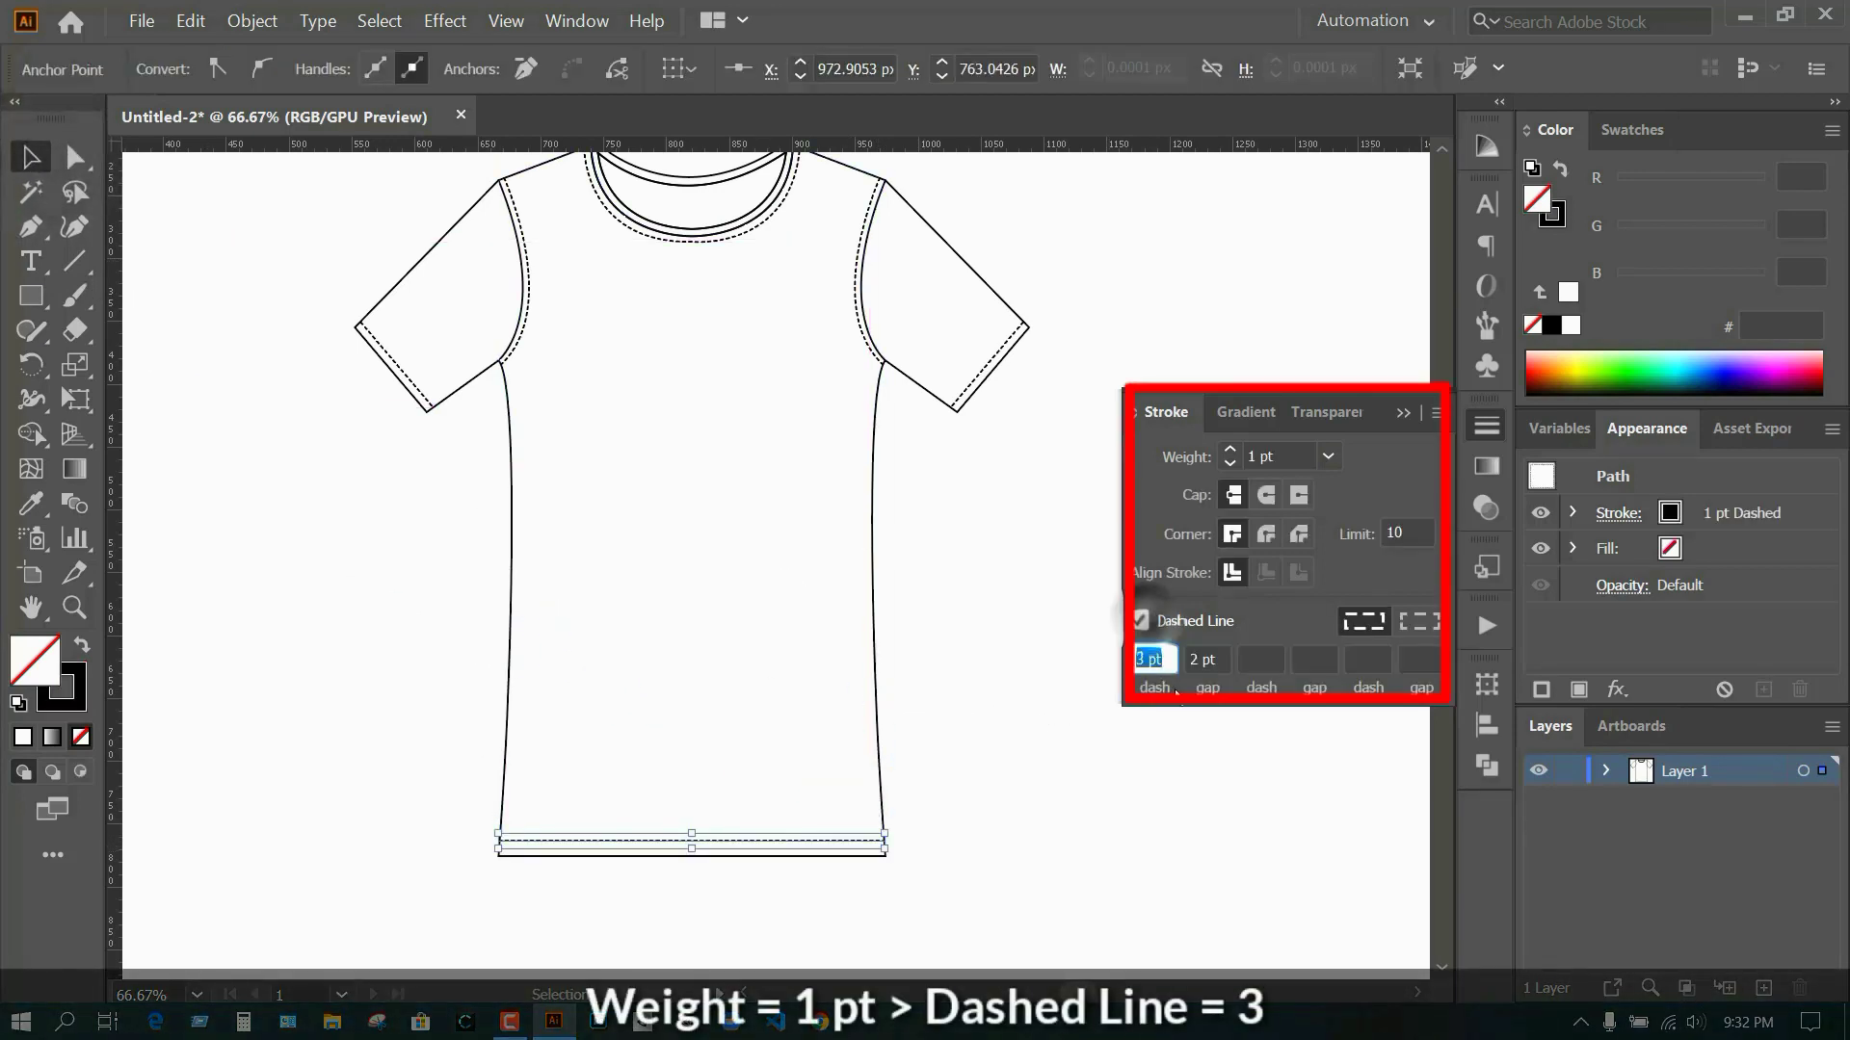
left_click(939, 761)
key("ctrl+minus")
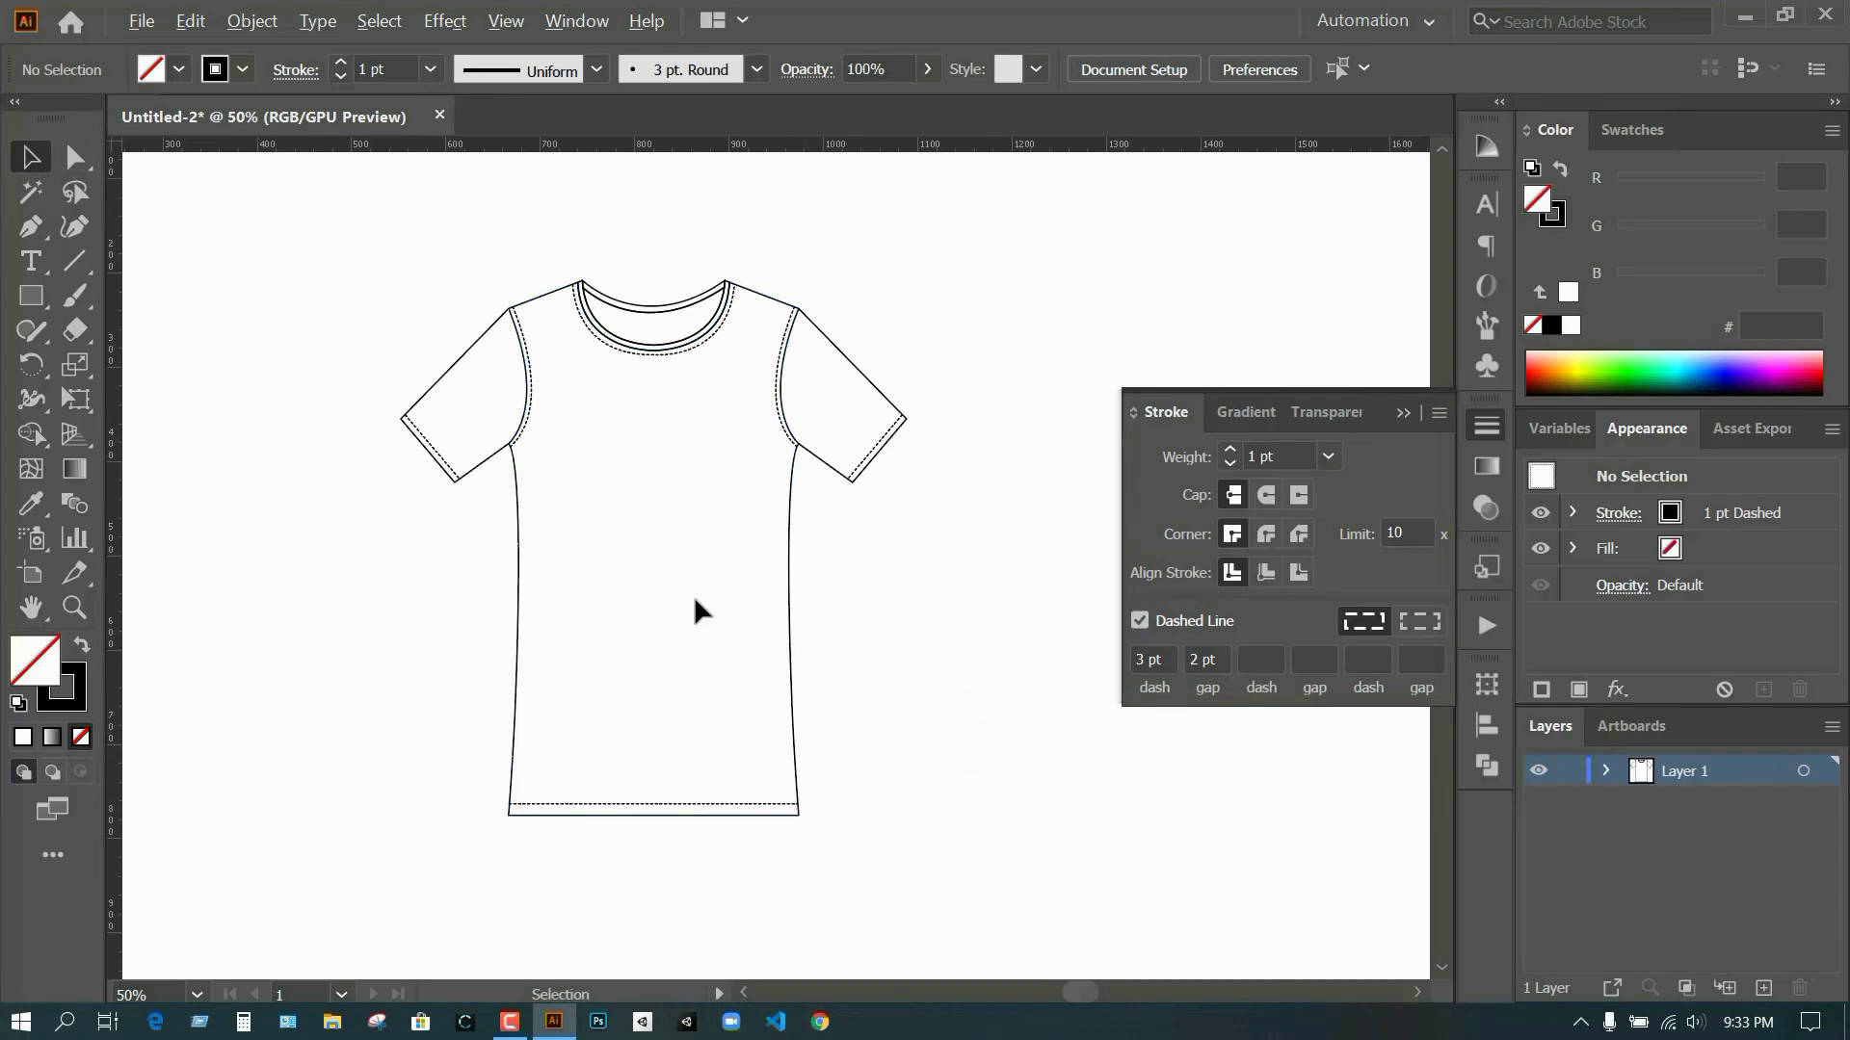
key("ctrl+plus")
scroll(852, 603, "up", 1)
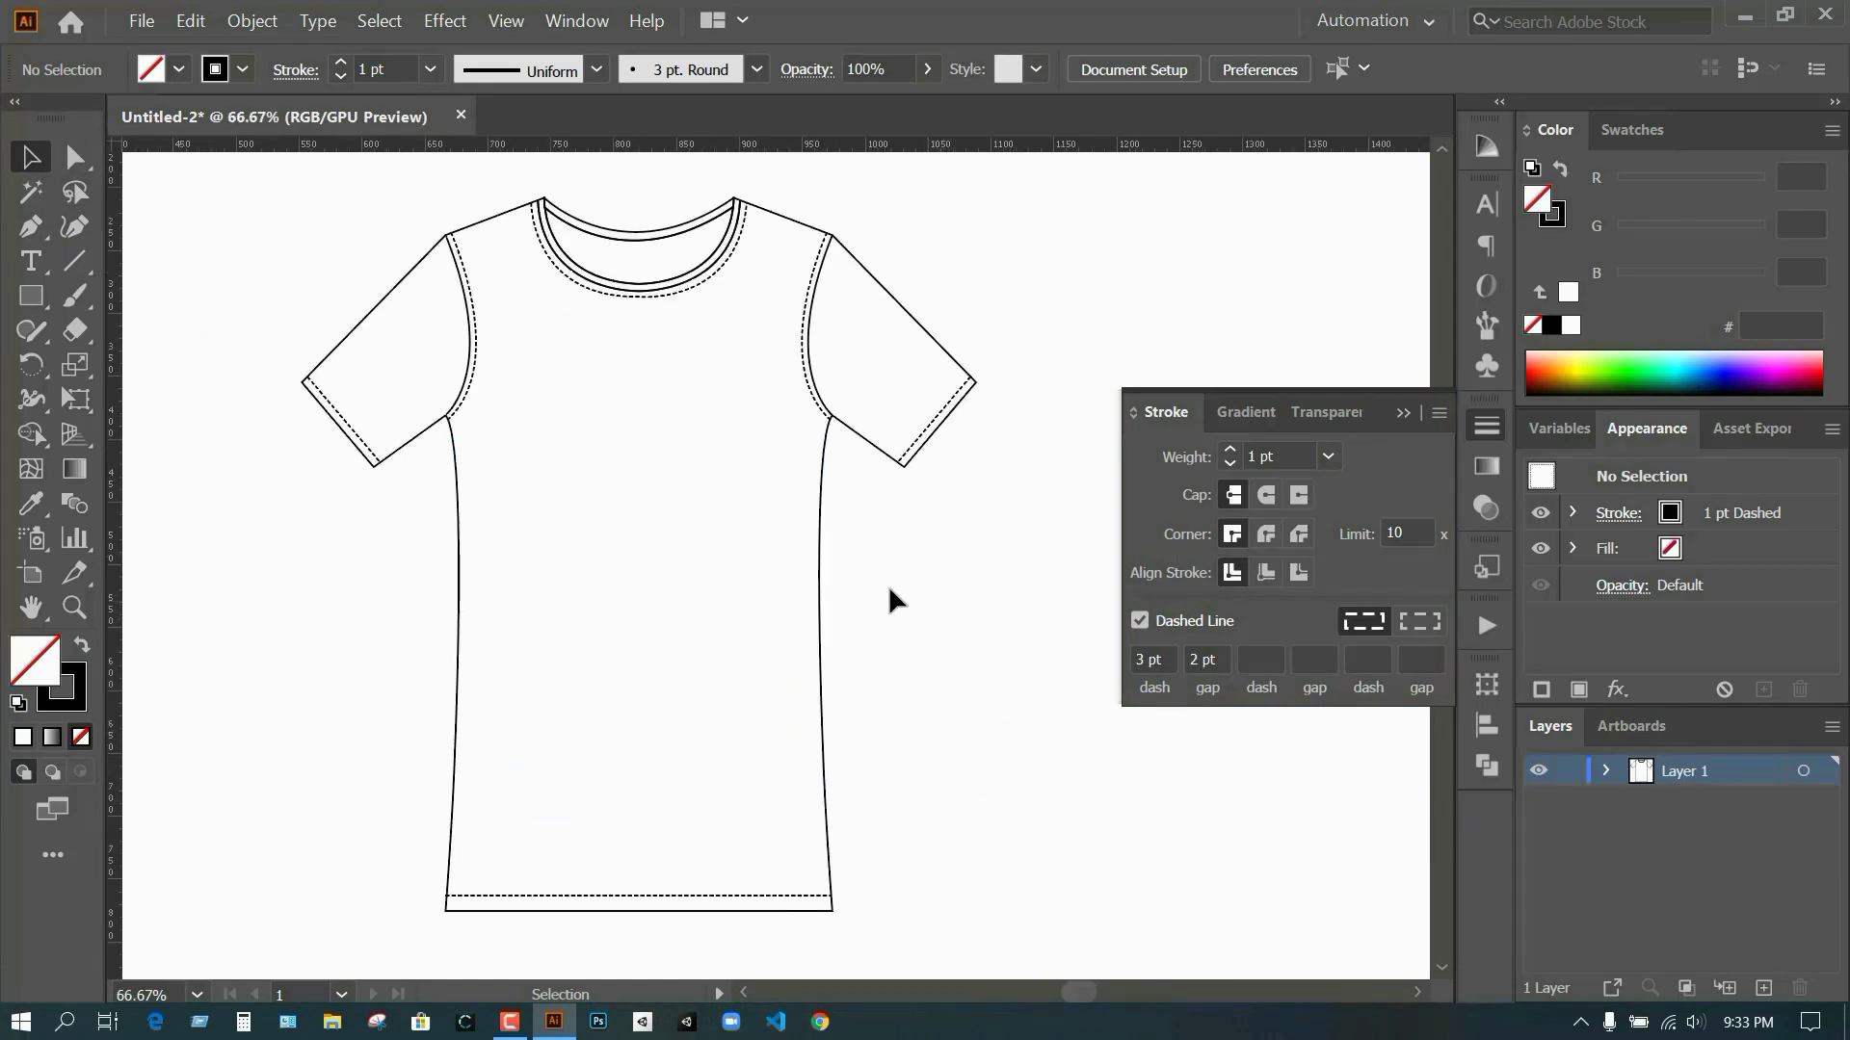
- Fill the T-shirt body with medium green #4C8F00
left_click(1403, 412)
left_click(820, 710)
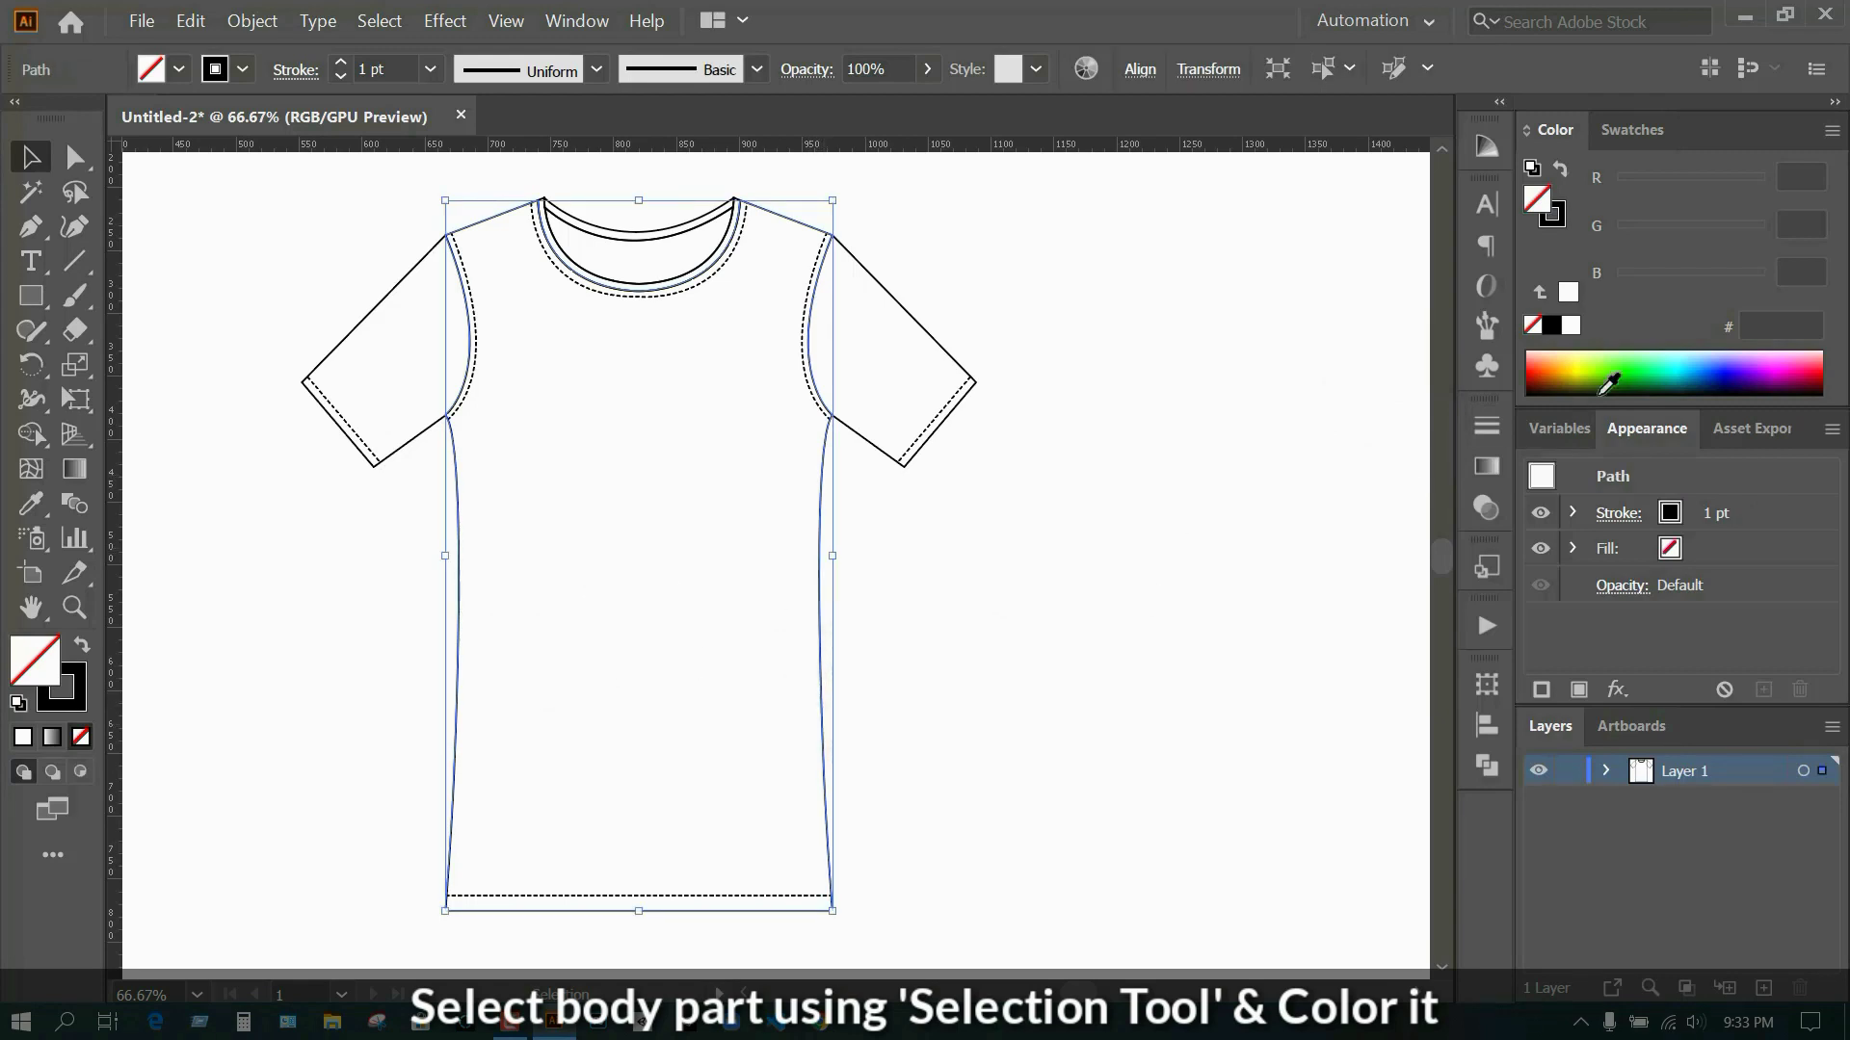
left_click_drag(1626, 364, 1591, 385)
left_click(1042, 511)
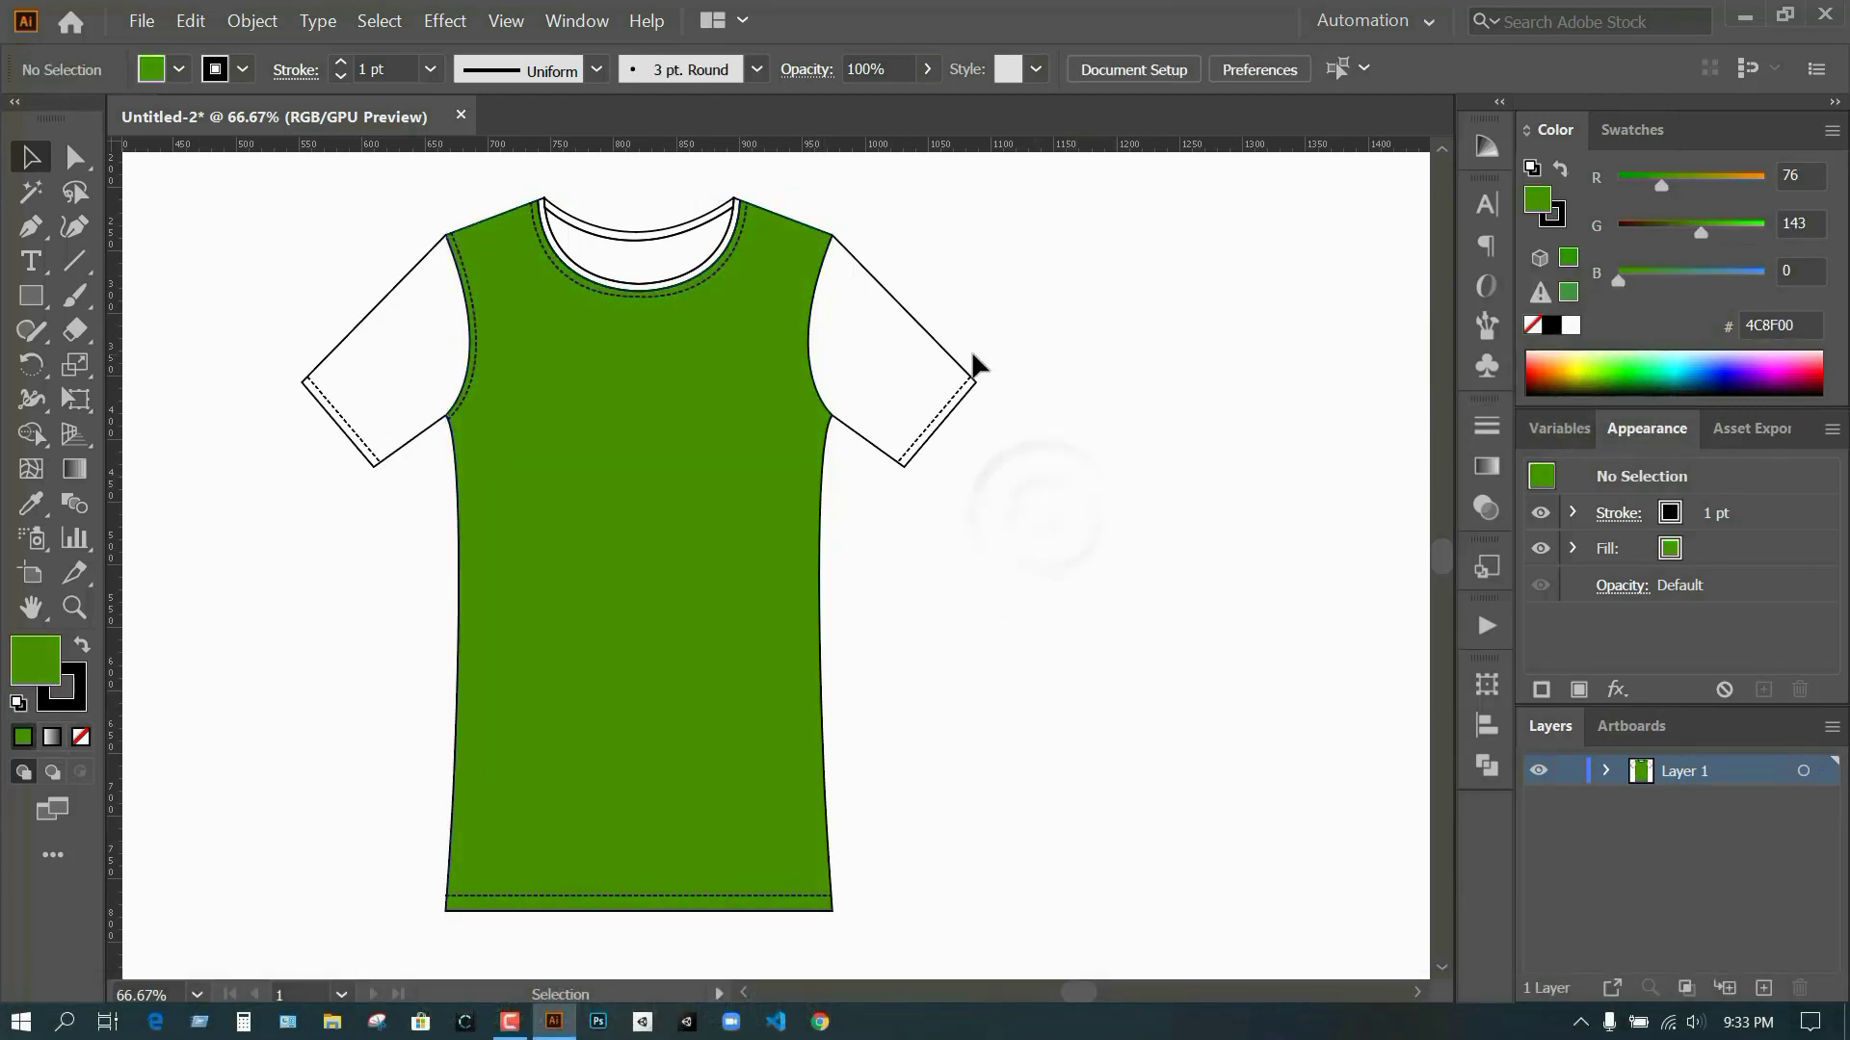
left_click(944, 356)
left_click(917, 453)
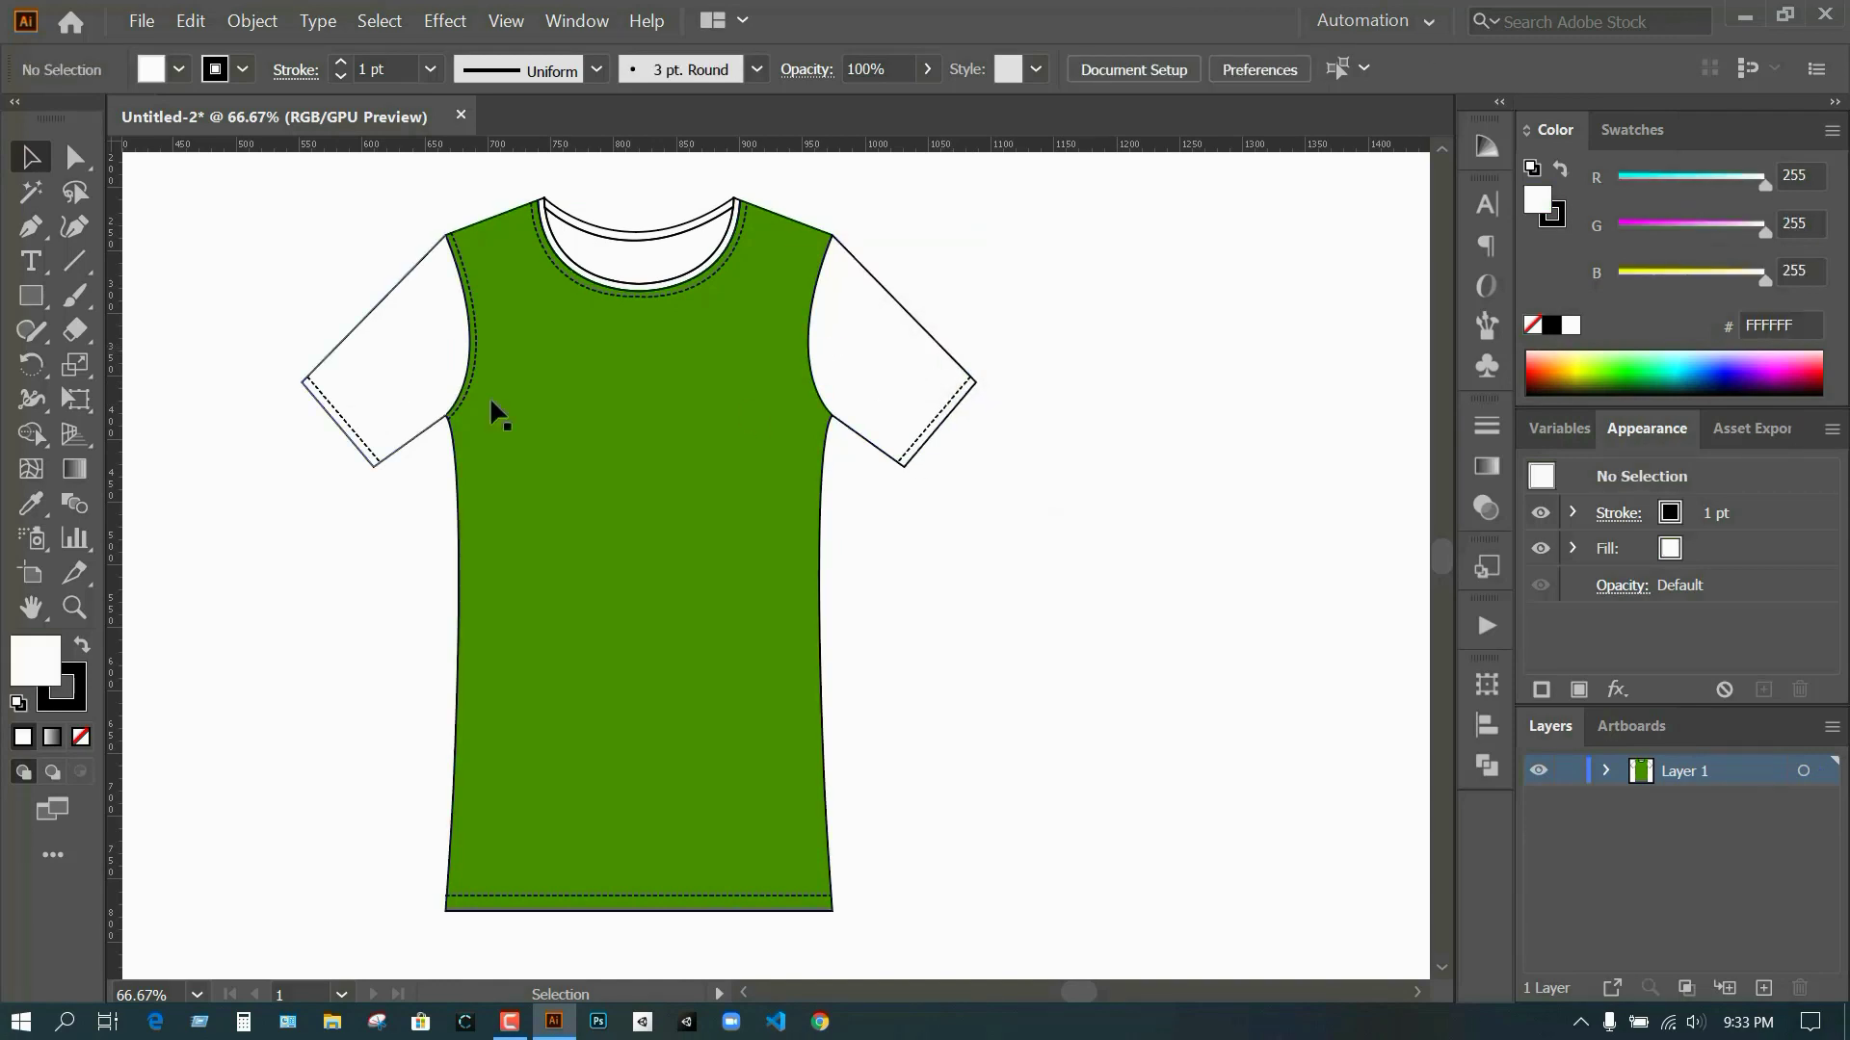
- Send the green body to the back, behind the sleeves and collar
right_click(640, 542)
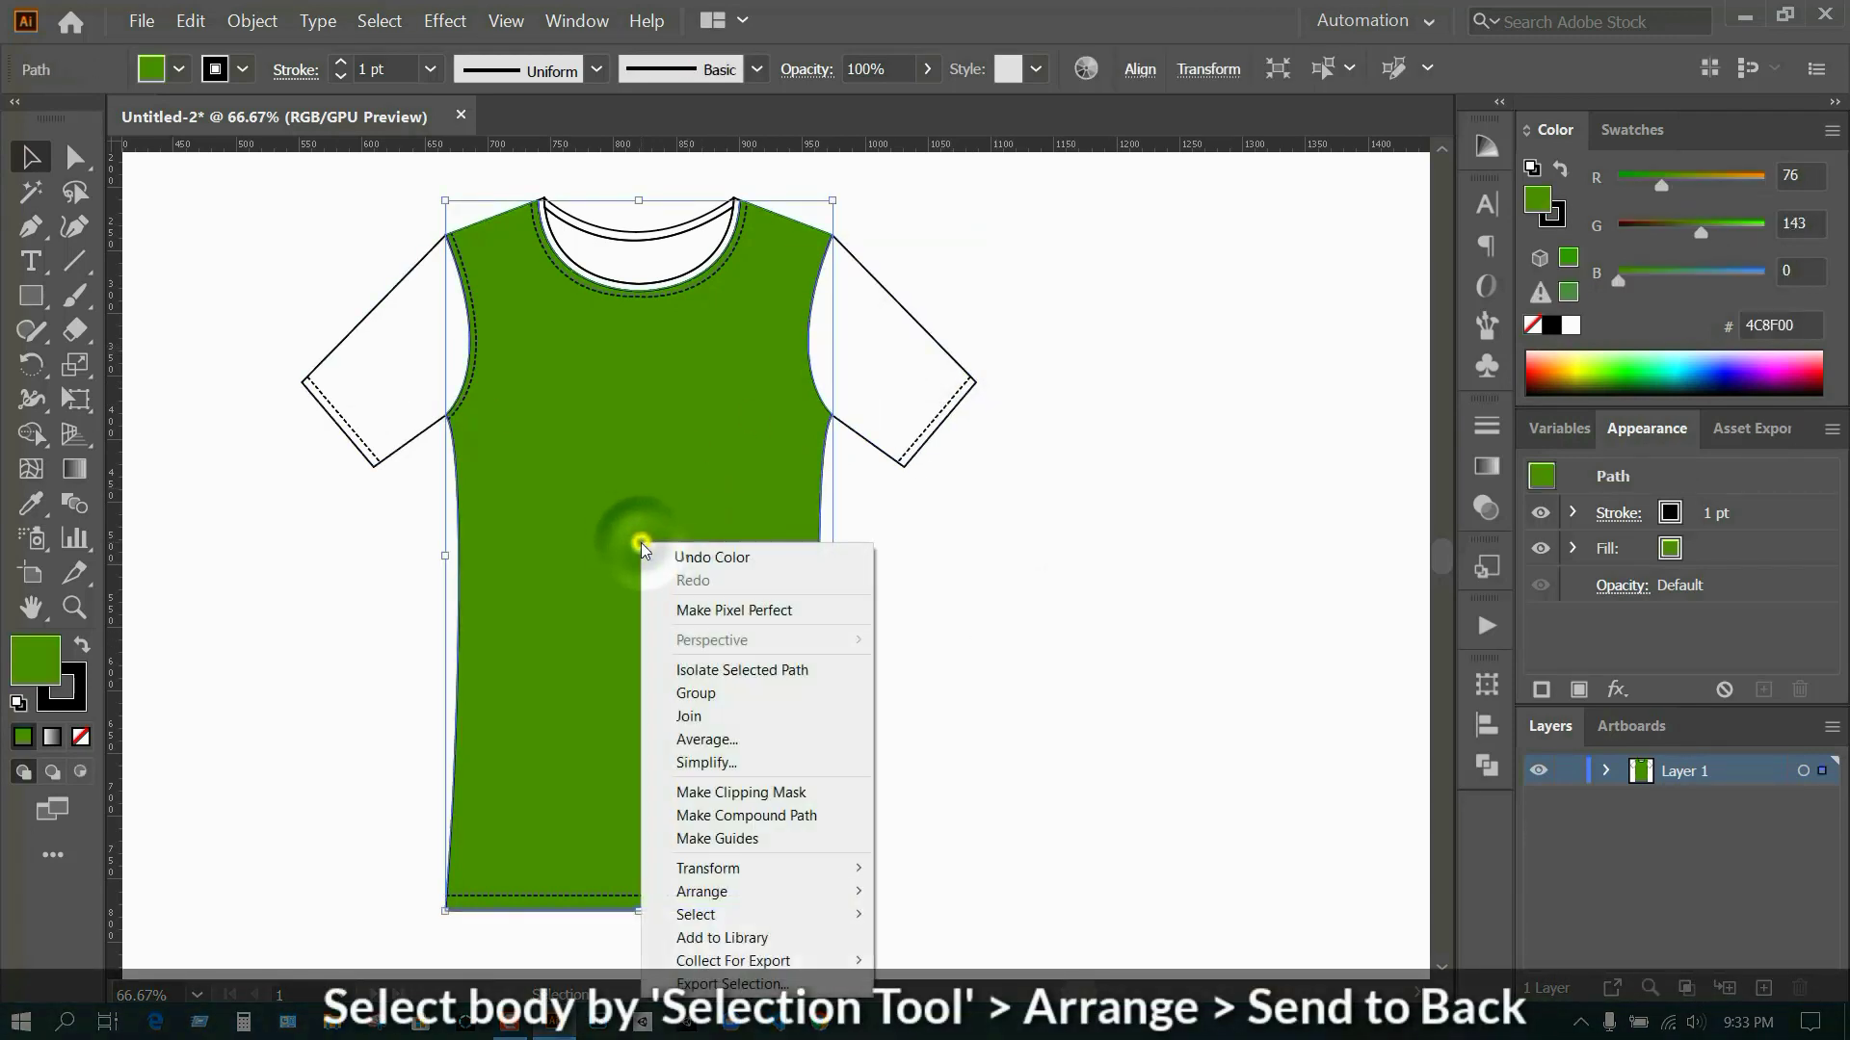
mouse_move(752, 892)
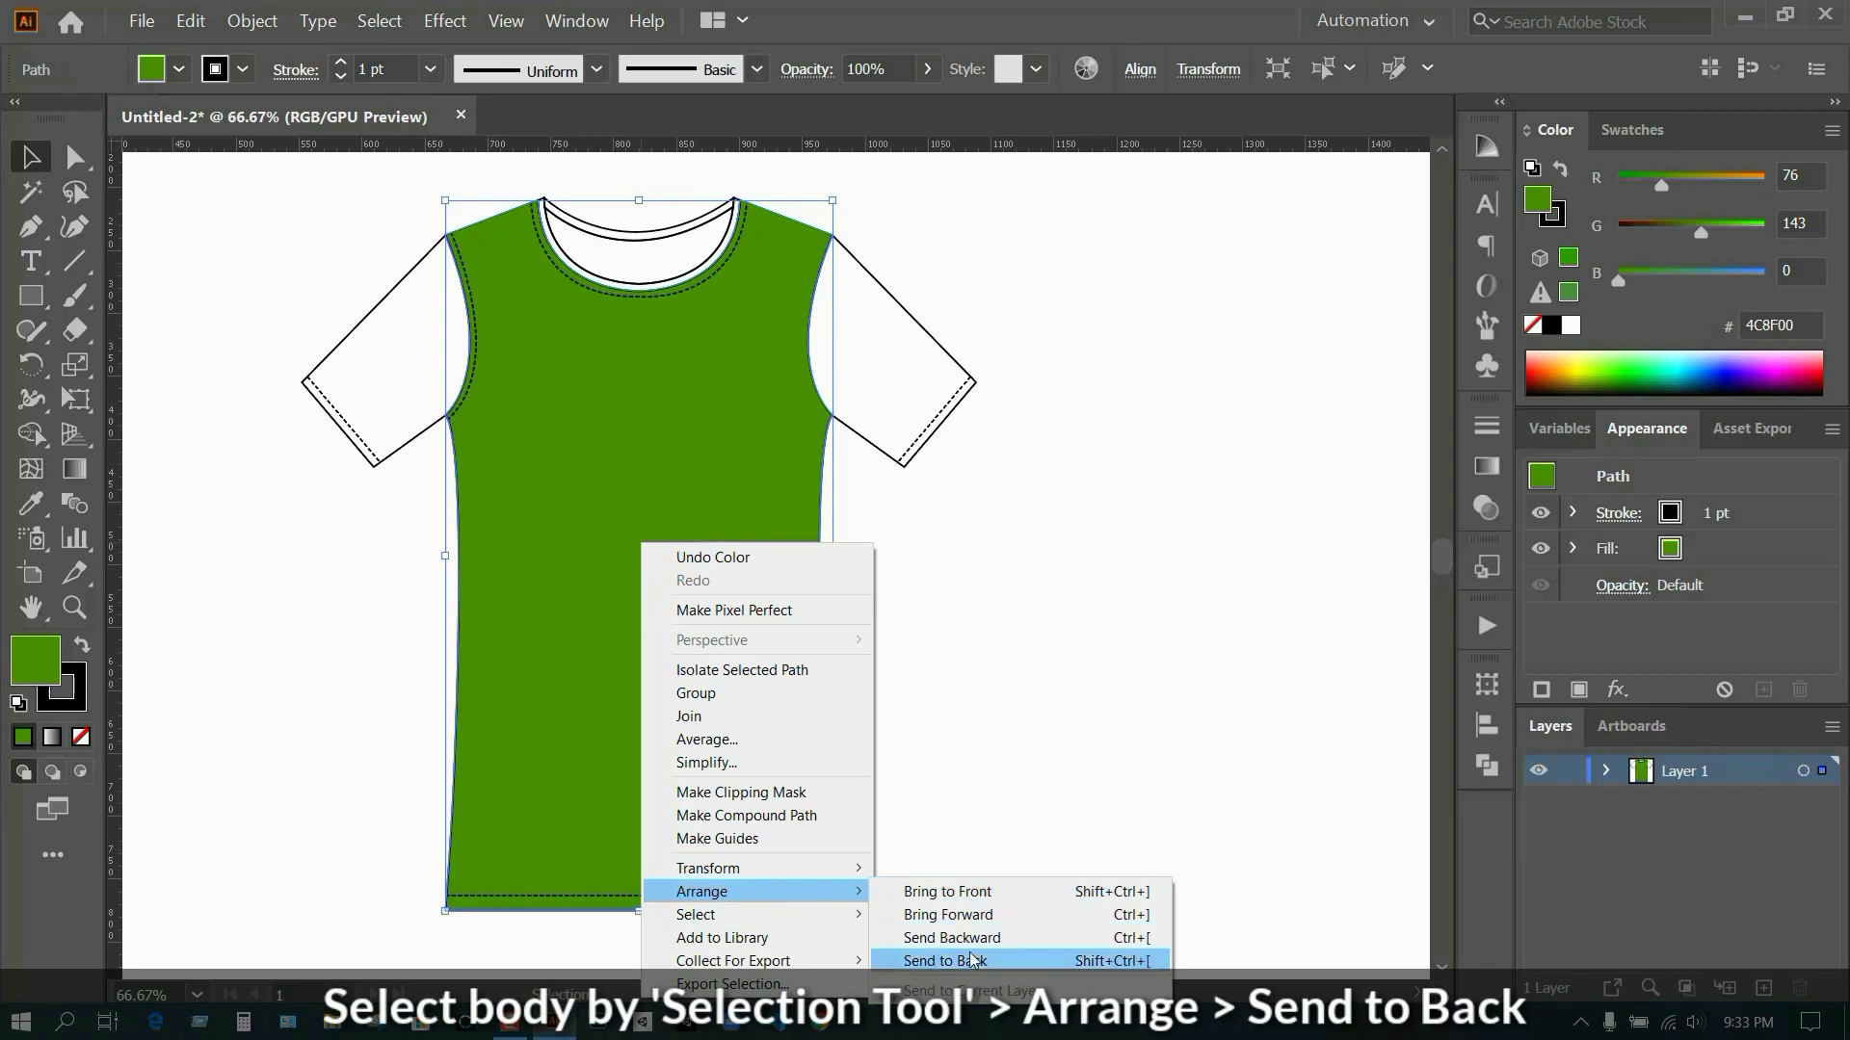
left_click(925, 960)
left_click(930, 659)
scroll(905, 597, "down", 1)
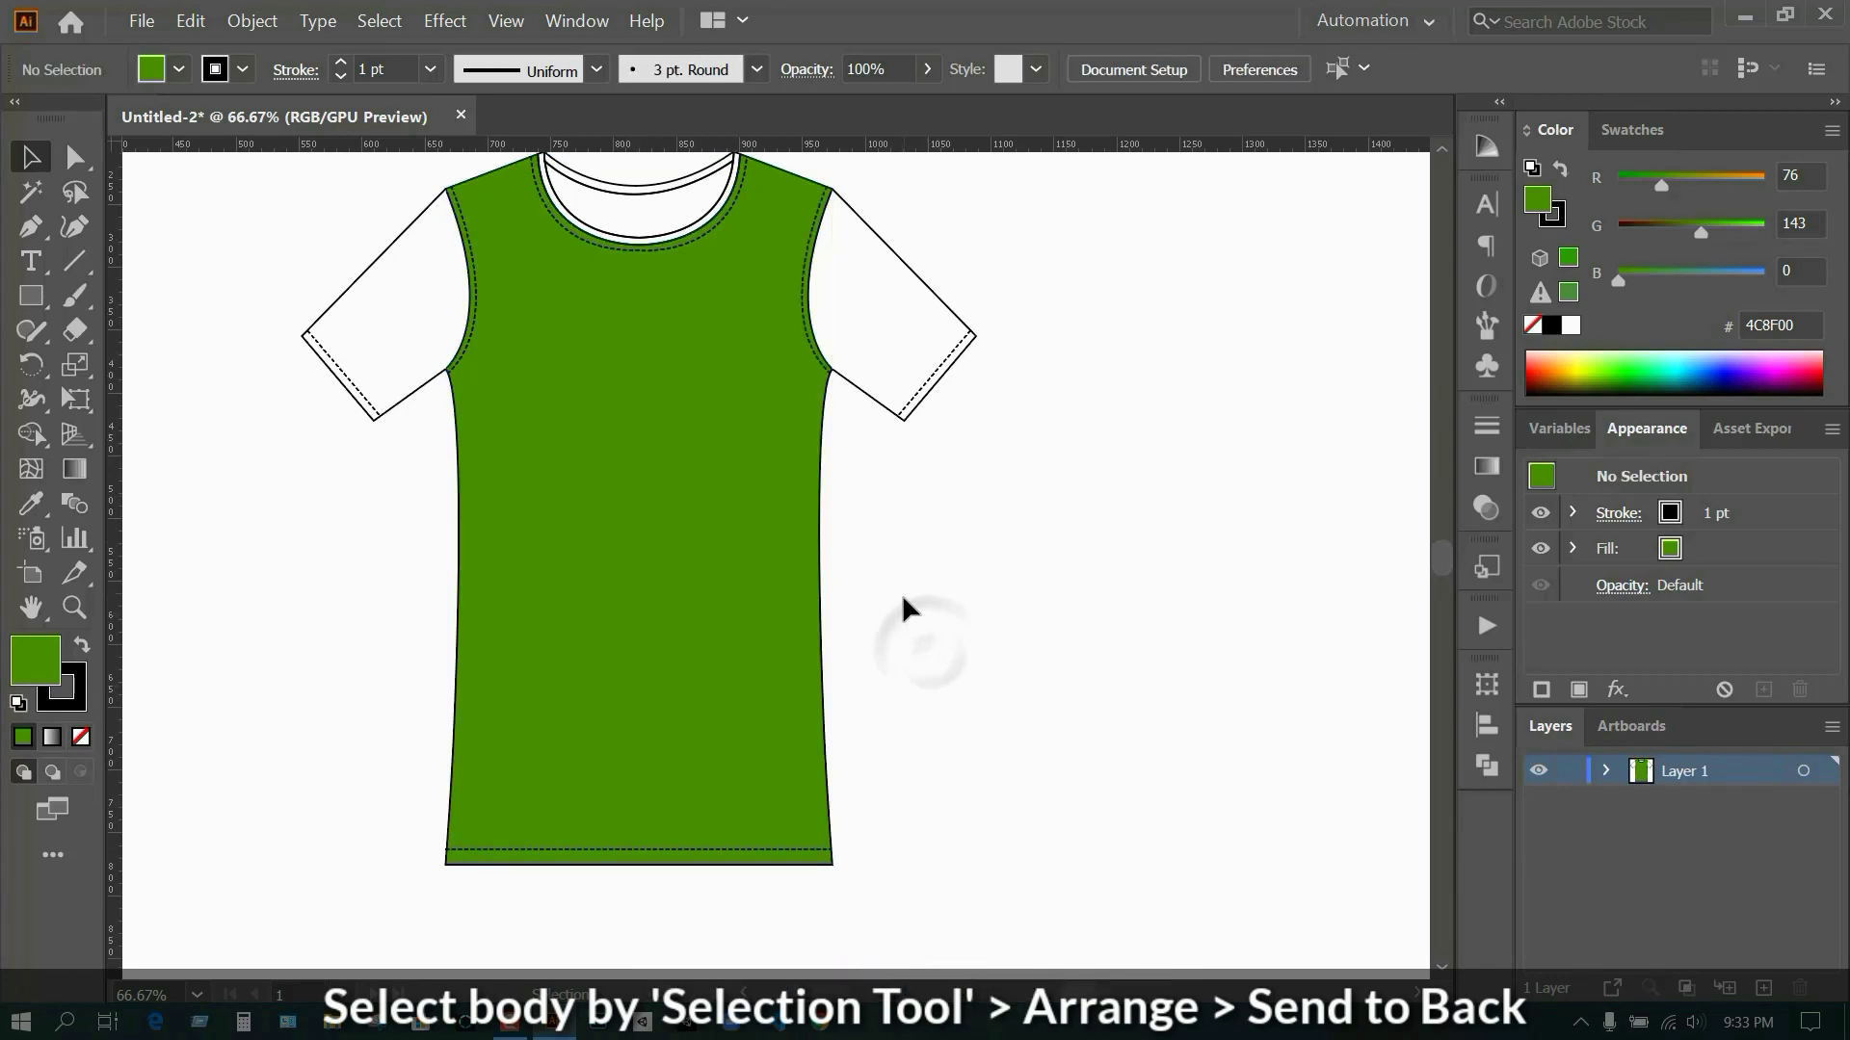
left_click(349, 303)
left_click(1077, 534)
scroll(884, 514, "down", 2)
- Merge the overlapping shirt outline regions with Shape Builder so each sleeve is a separate shape
left_click_drag(537, 258, 1086, 688)
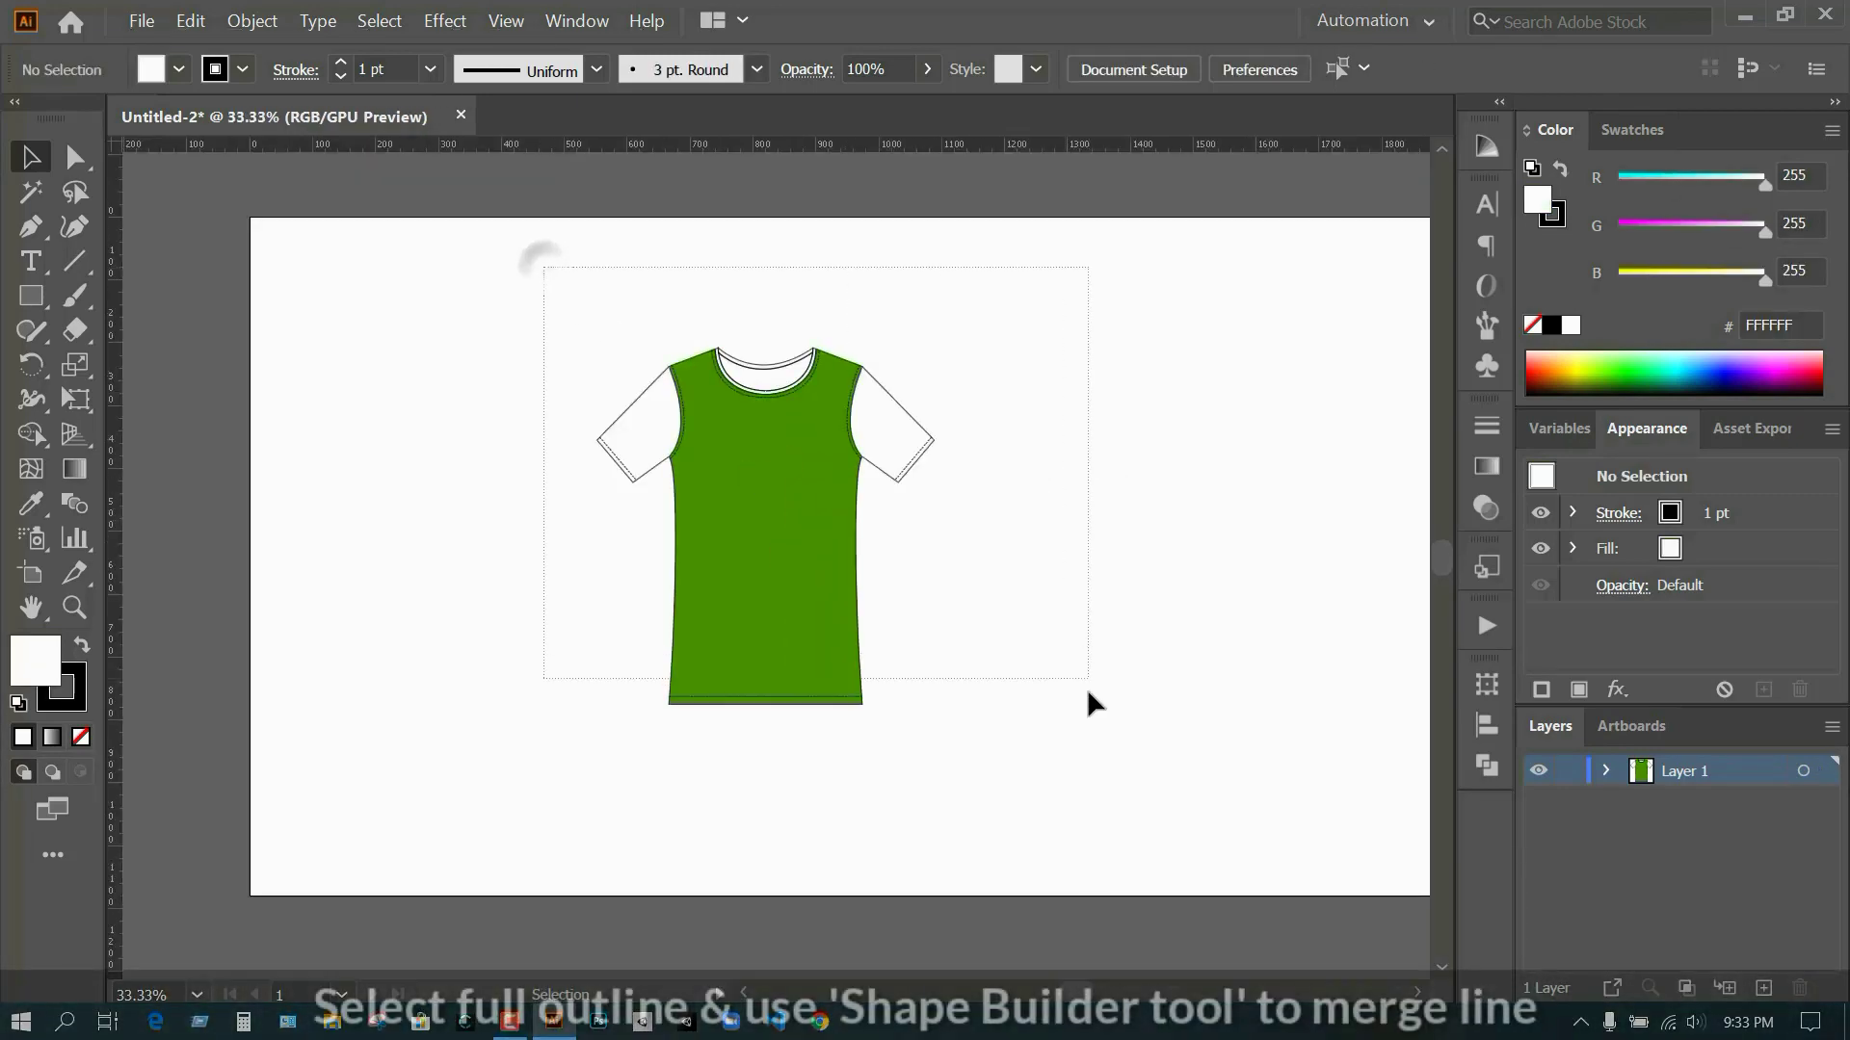
left_click(30, 434)
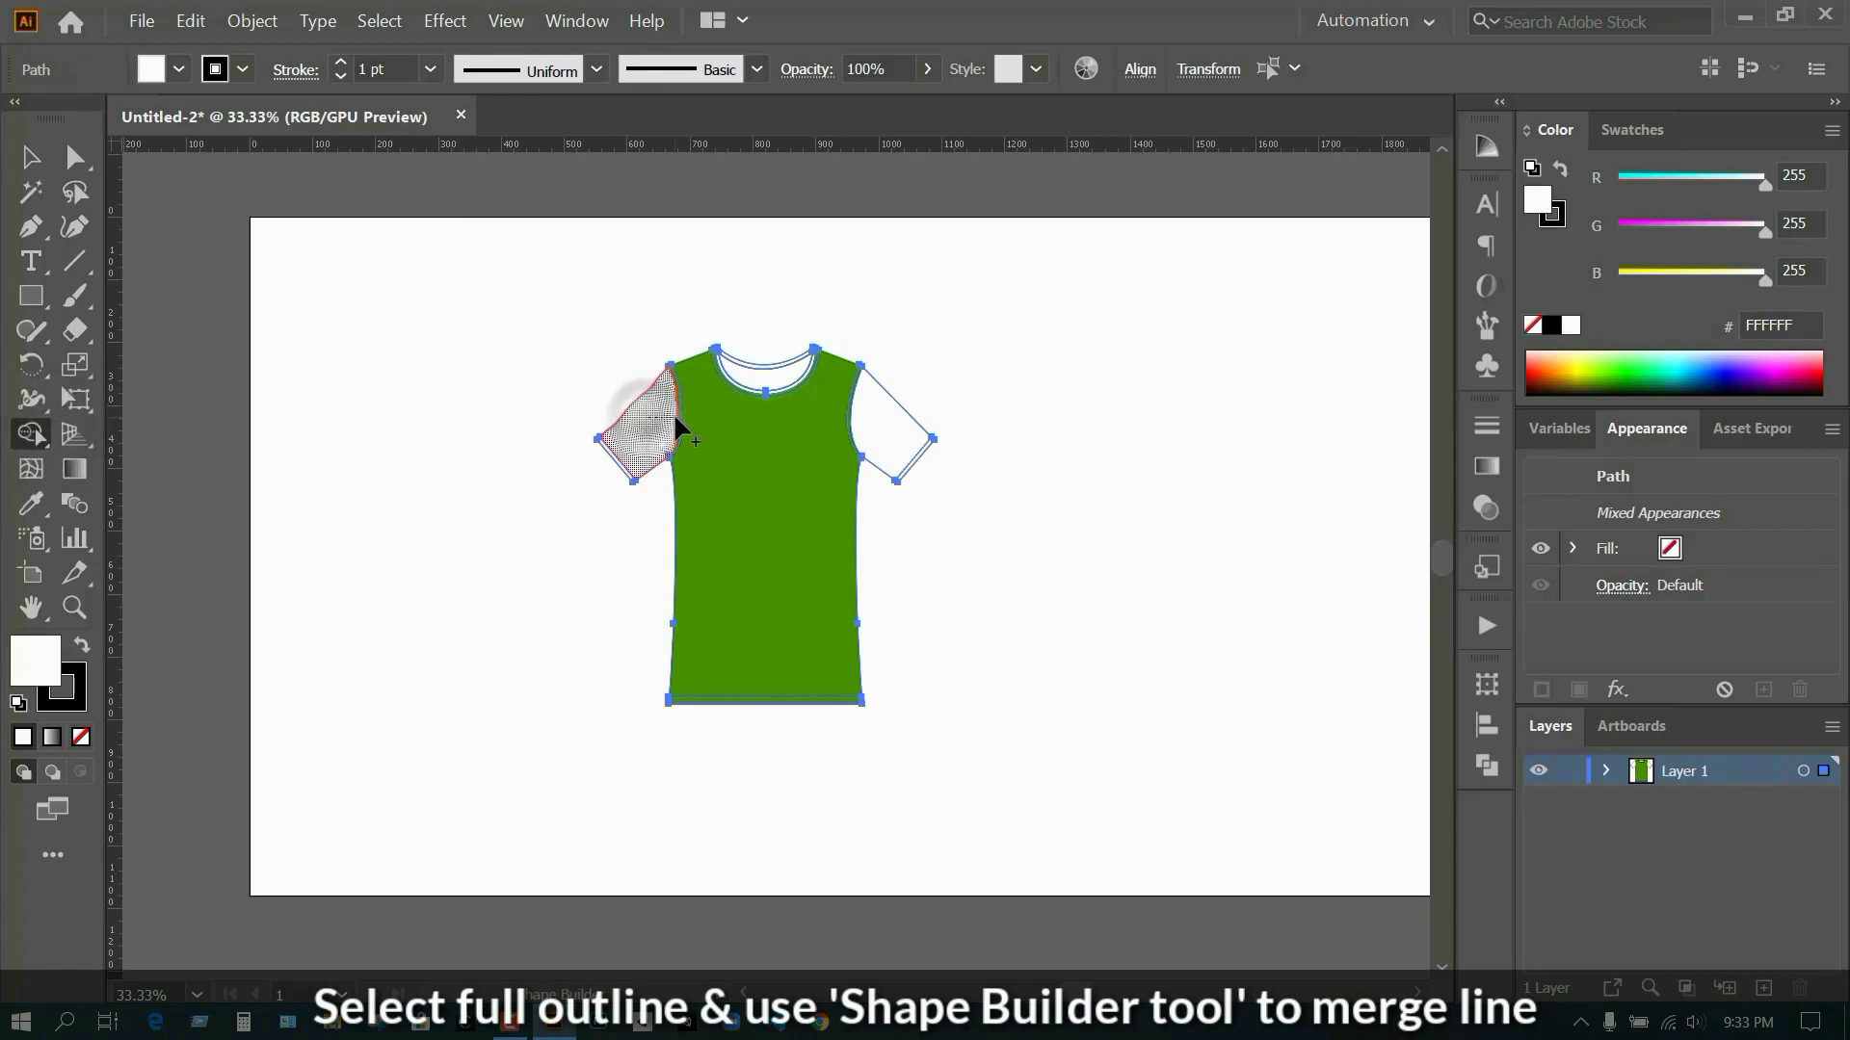
scroll(759, 496, "up", 2)
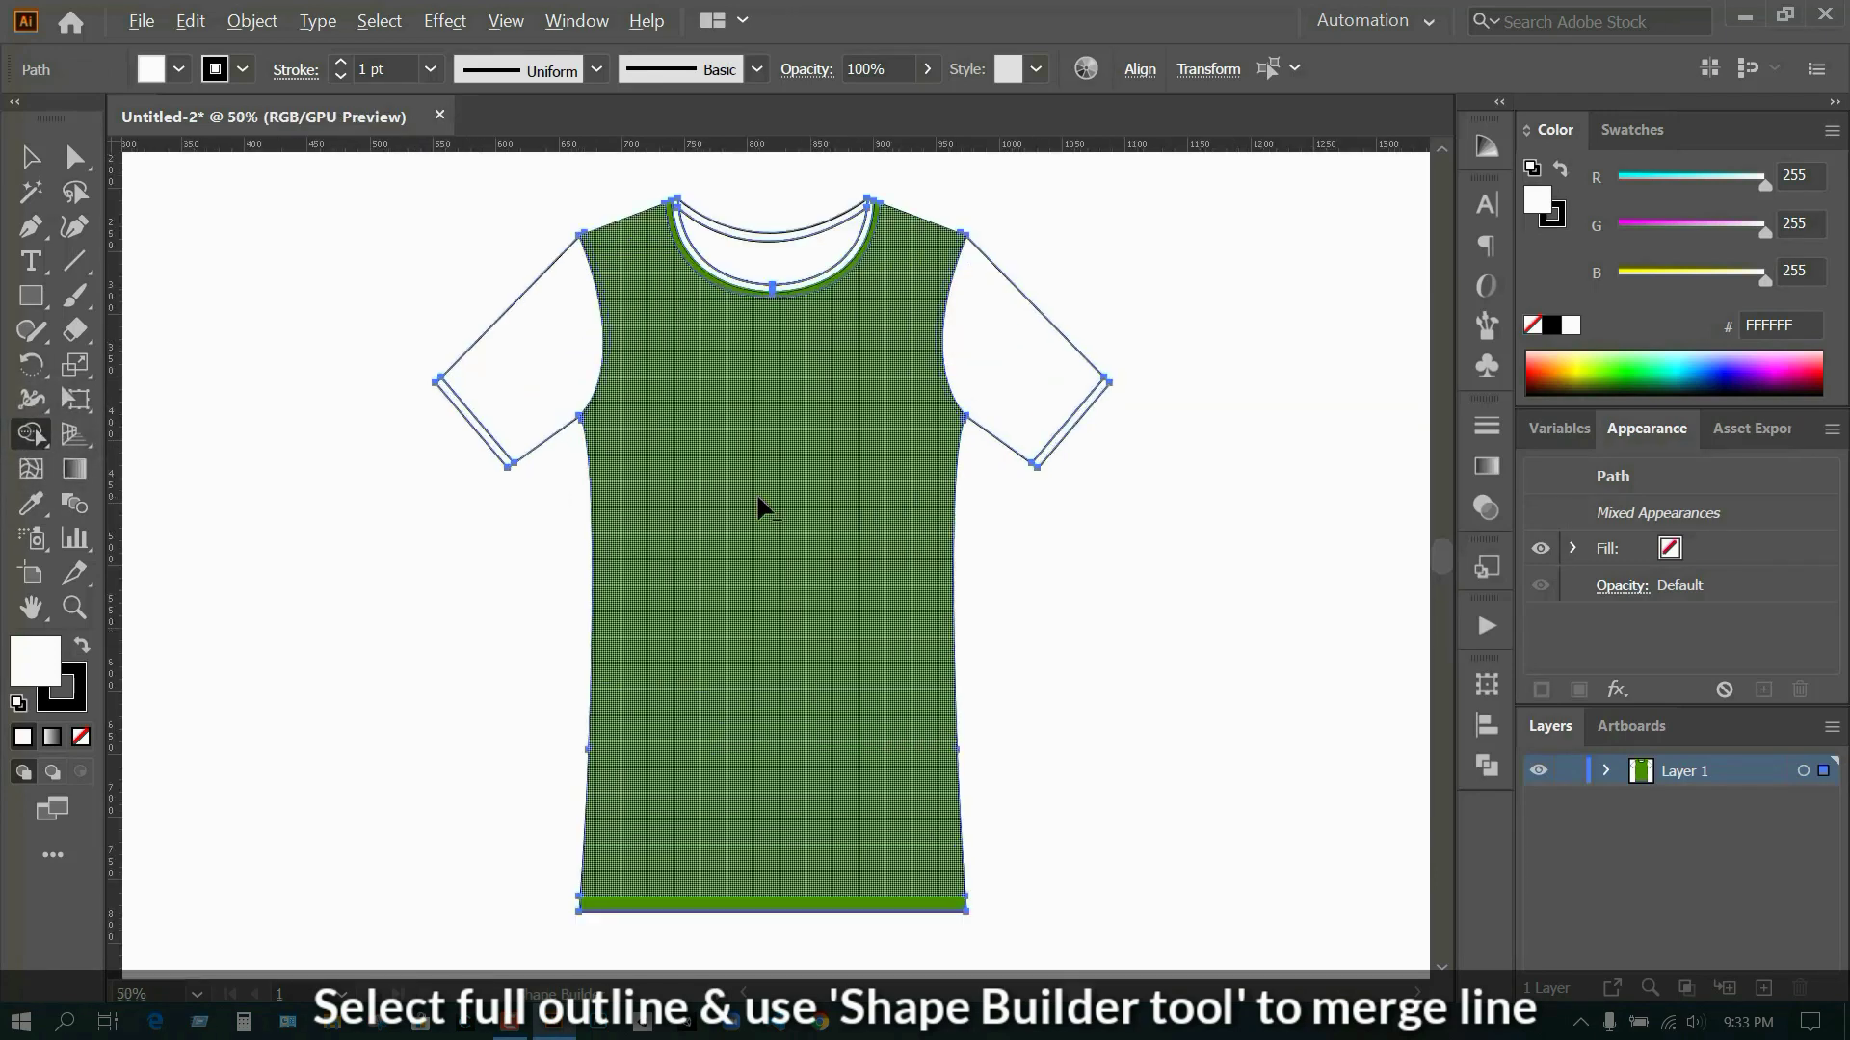
key("v")
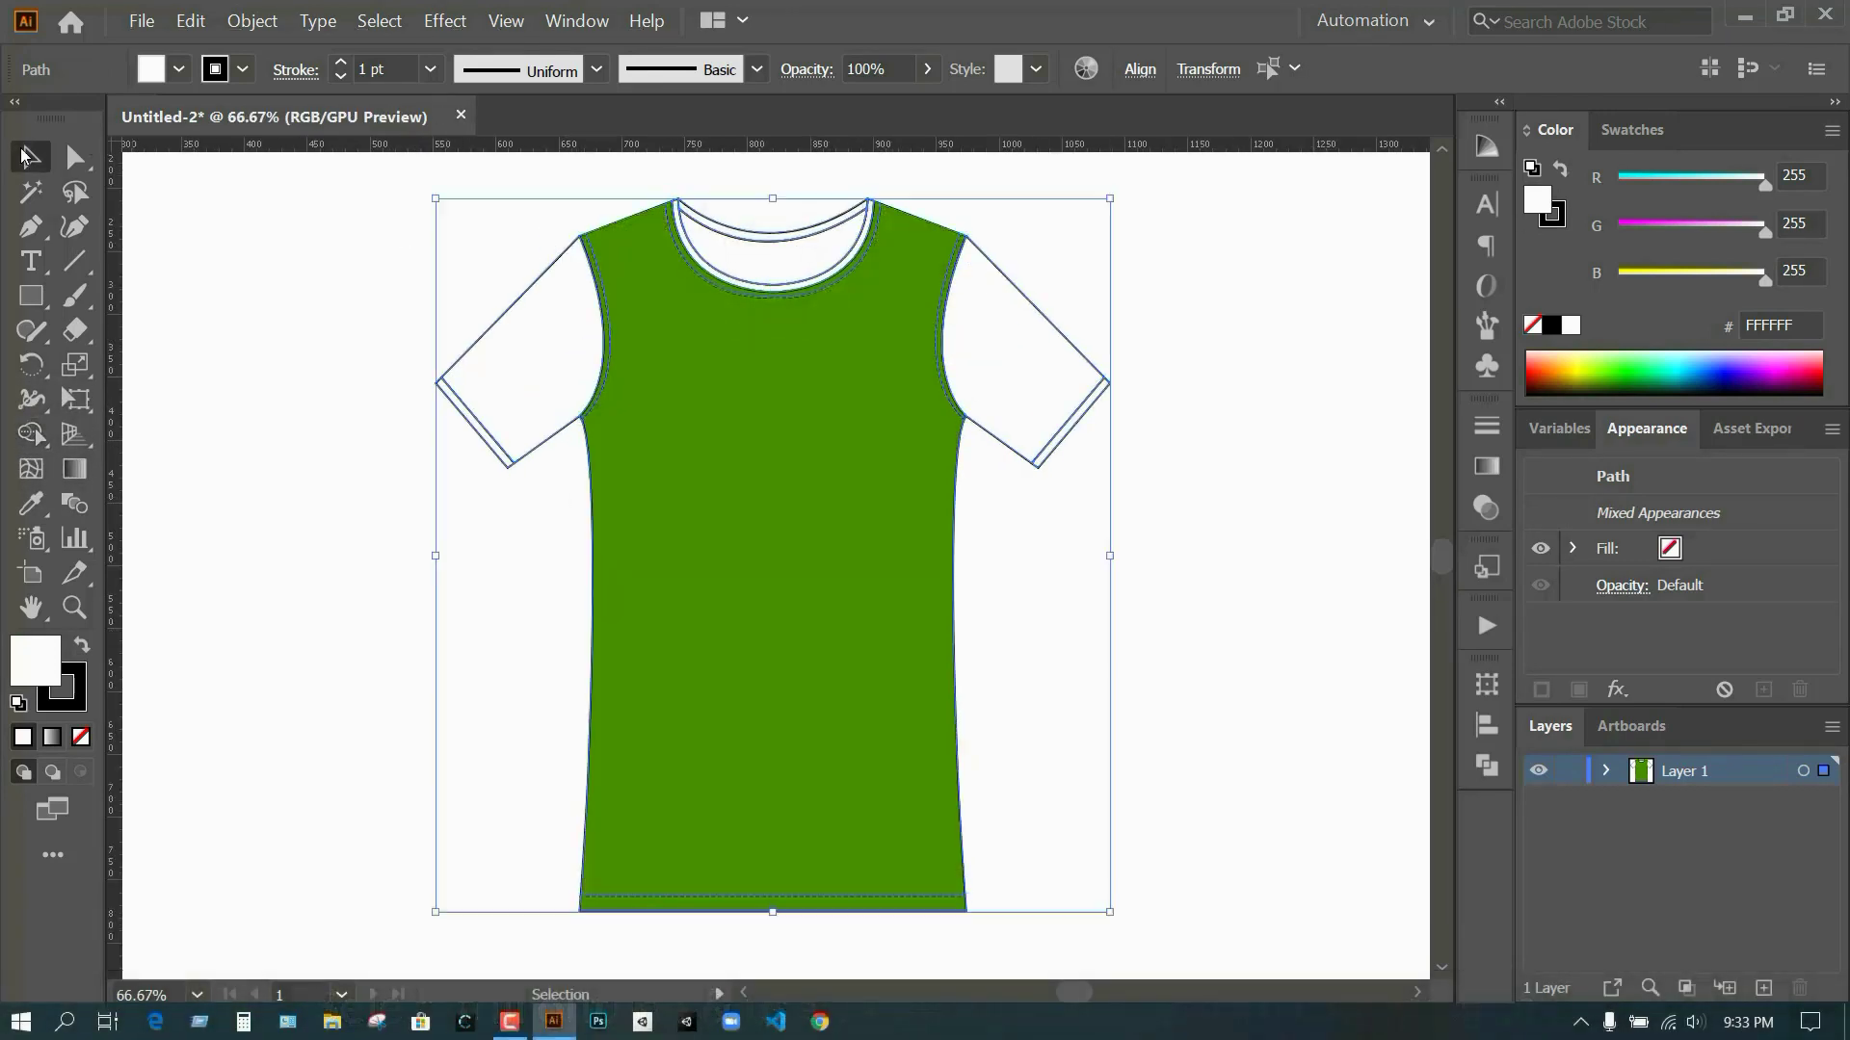
left_click(1044, 504)
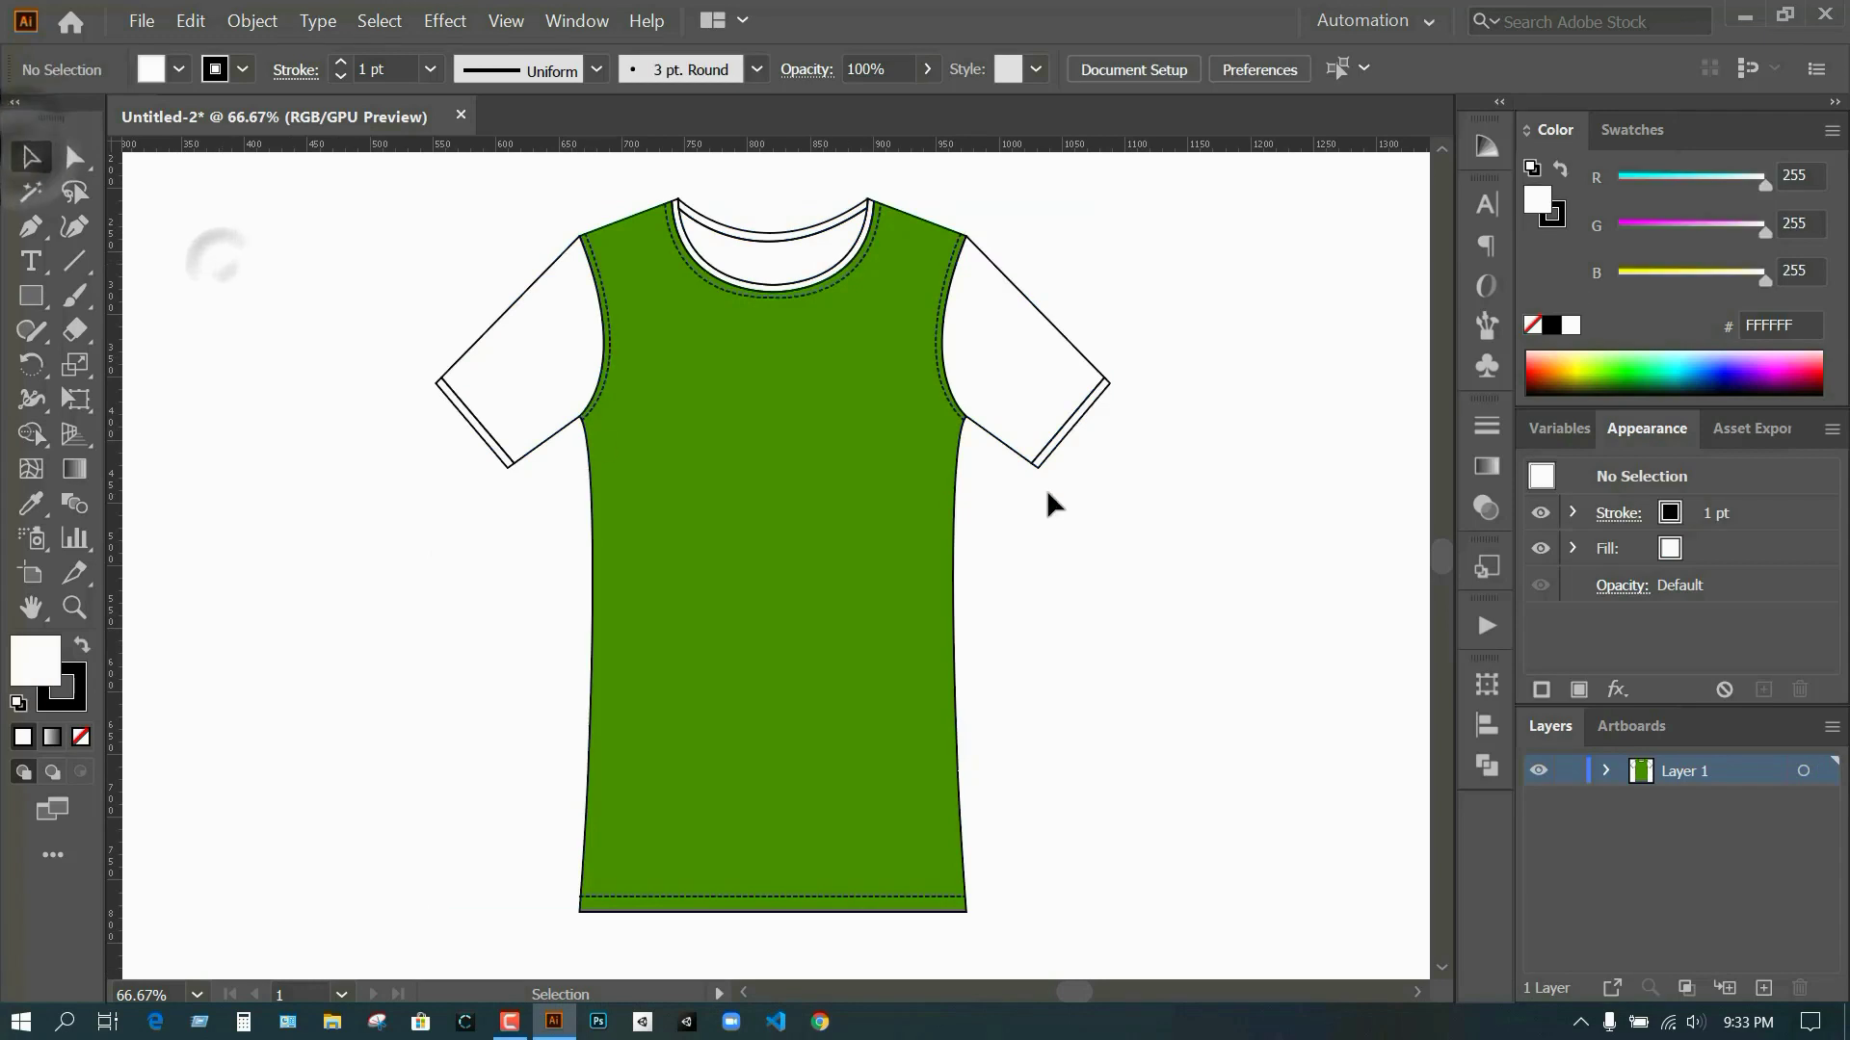
left_click(532, 456)
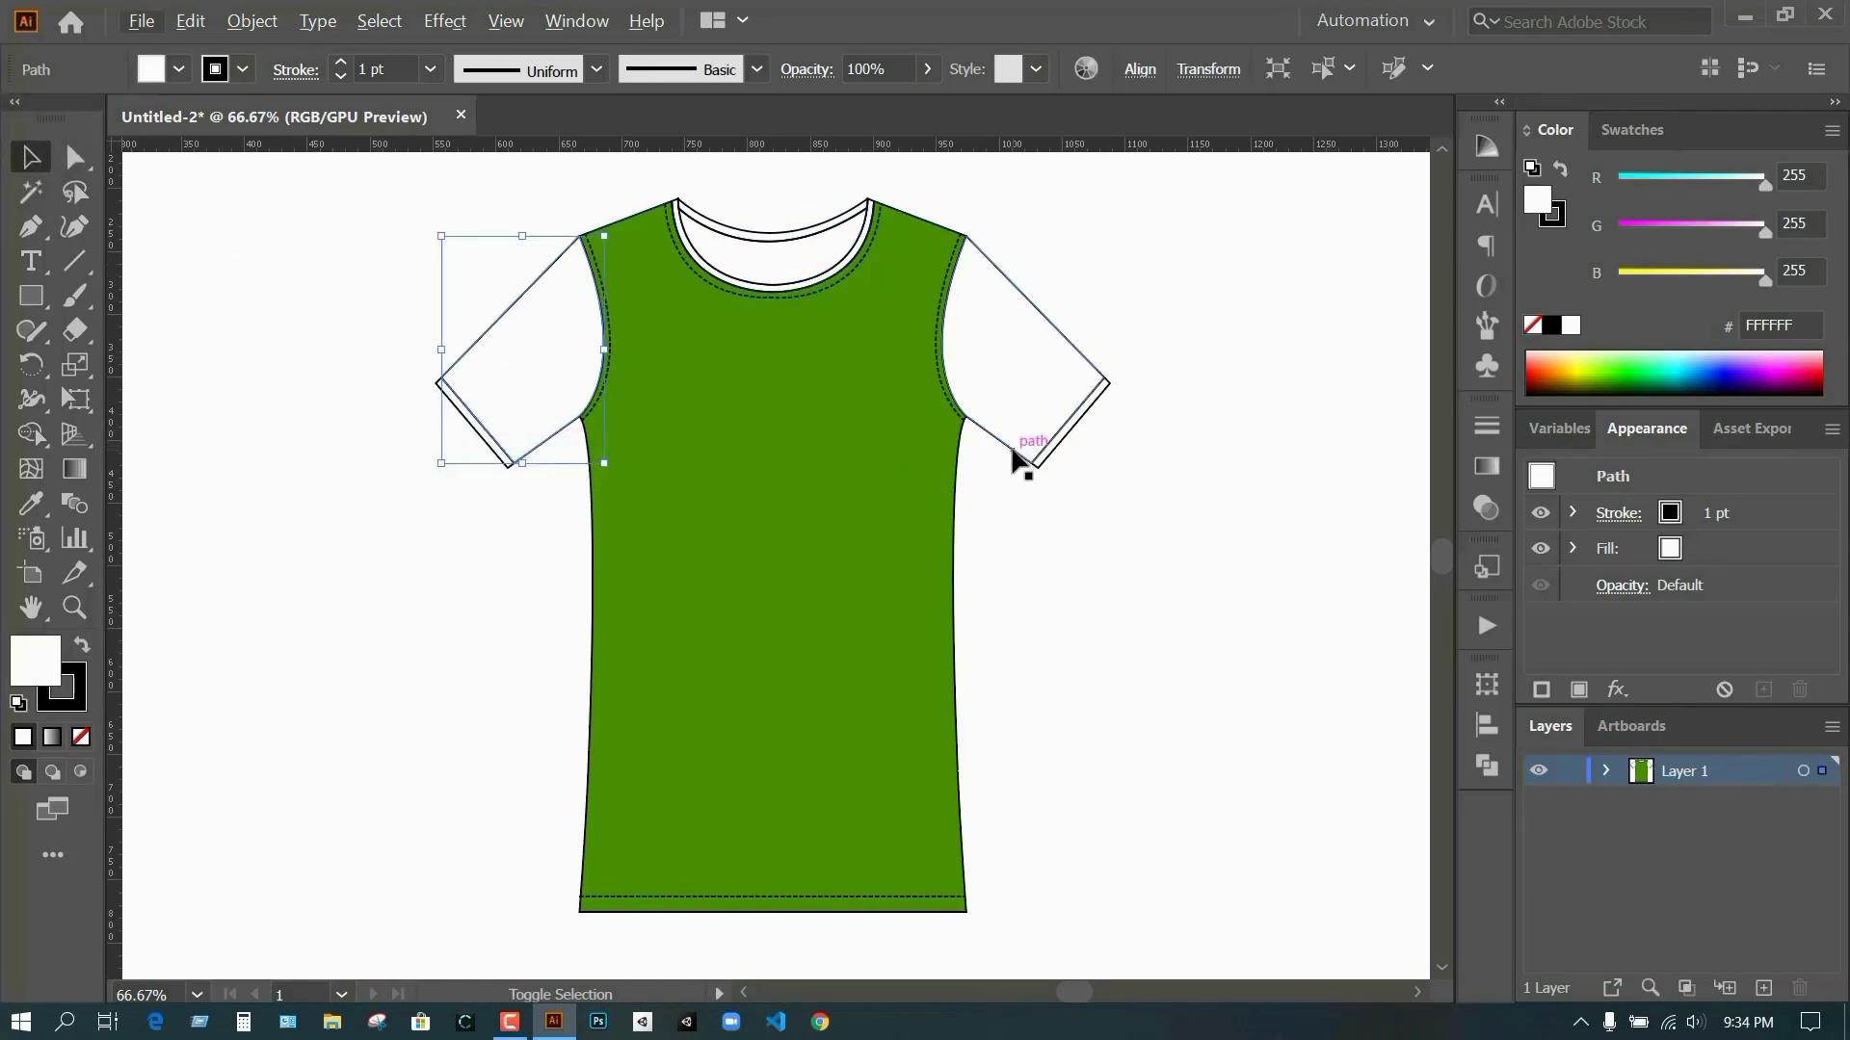
- Fill both sleeves with darker green 437501
key("i")
left_click(841, 699)
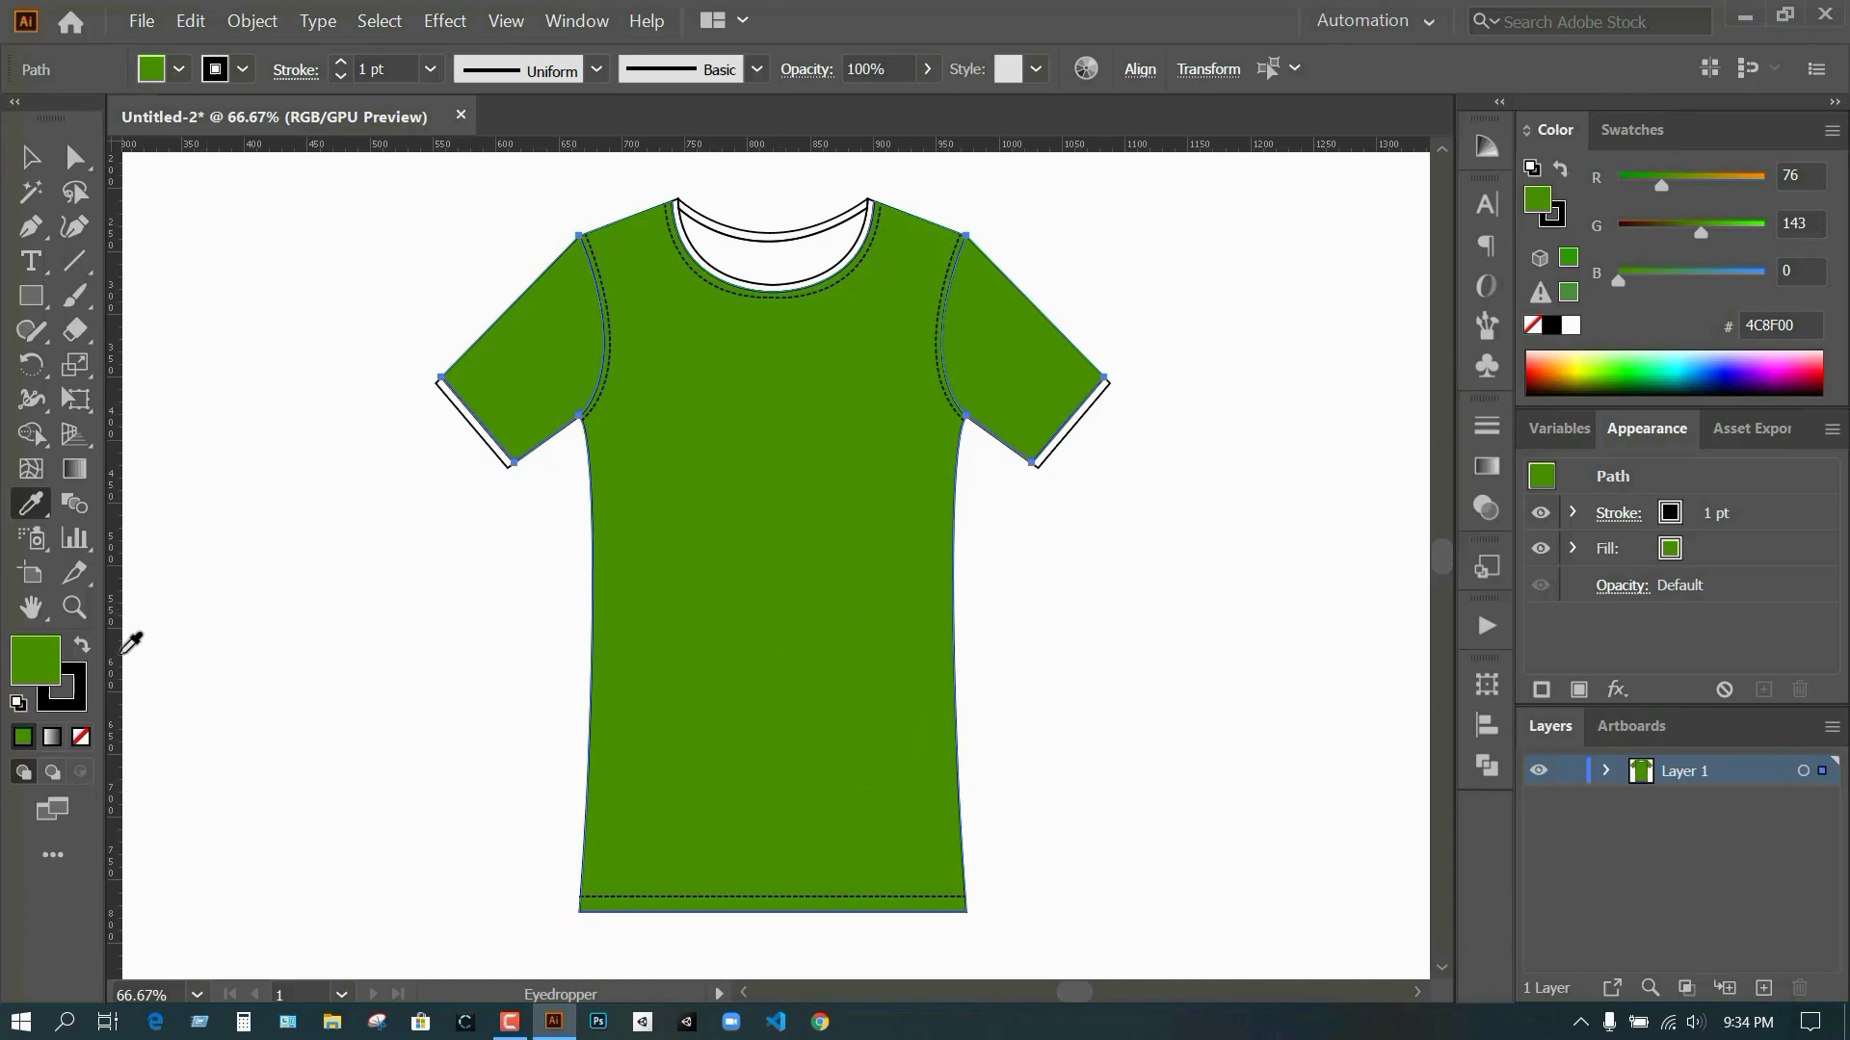
double_click(35, 660)
left_click(911, 515)
left_click(1215, 328)
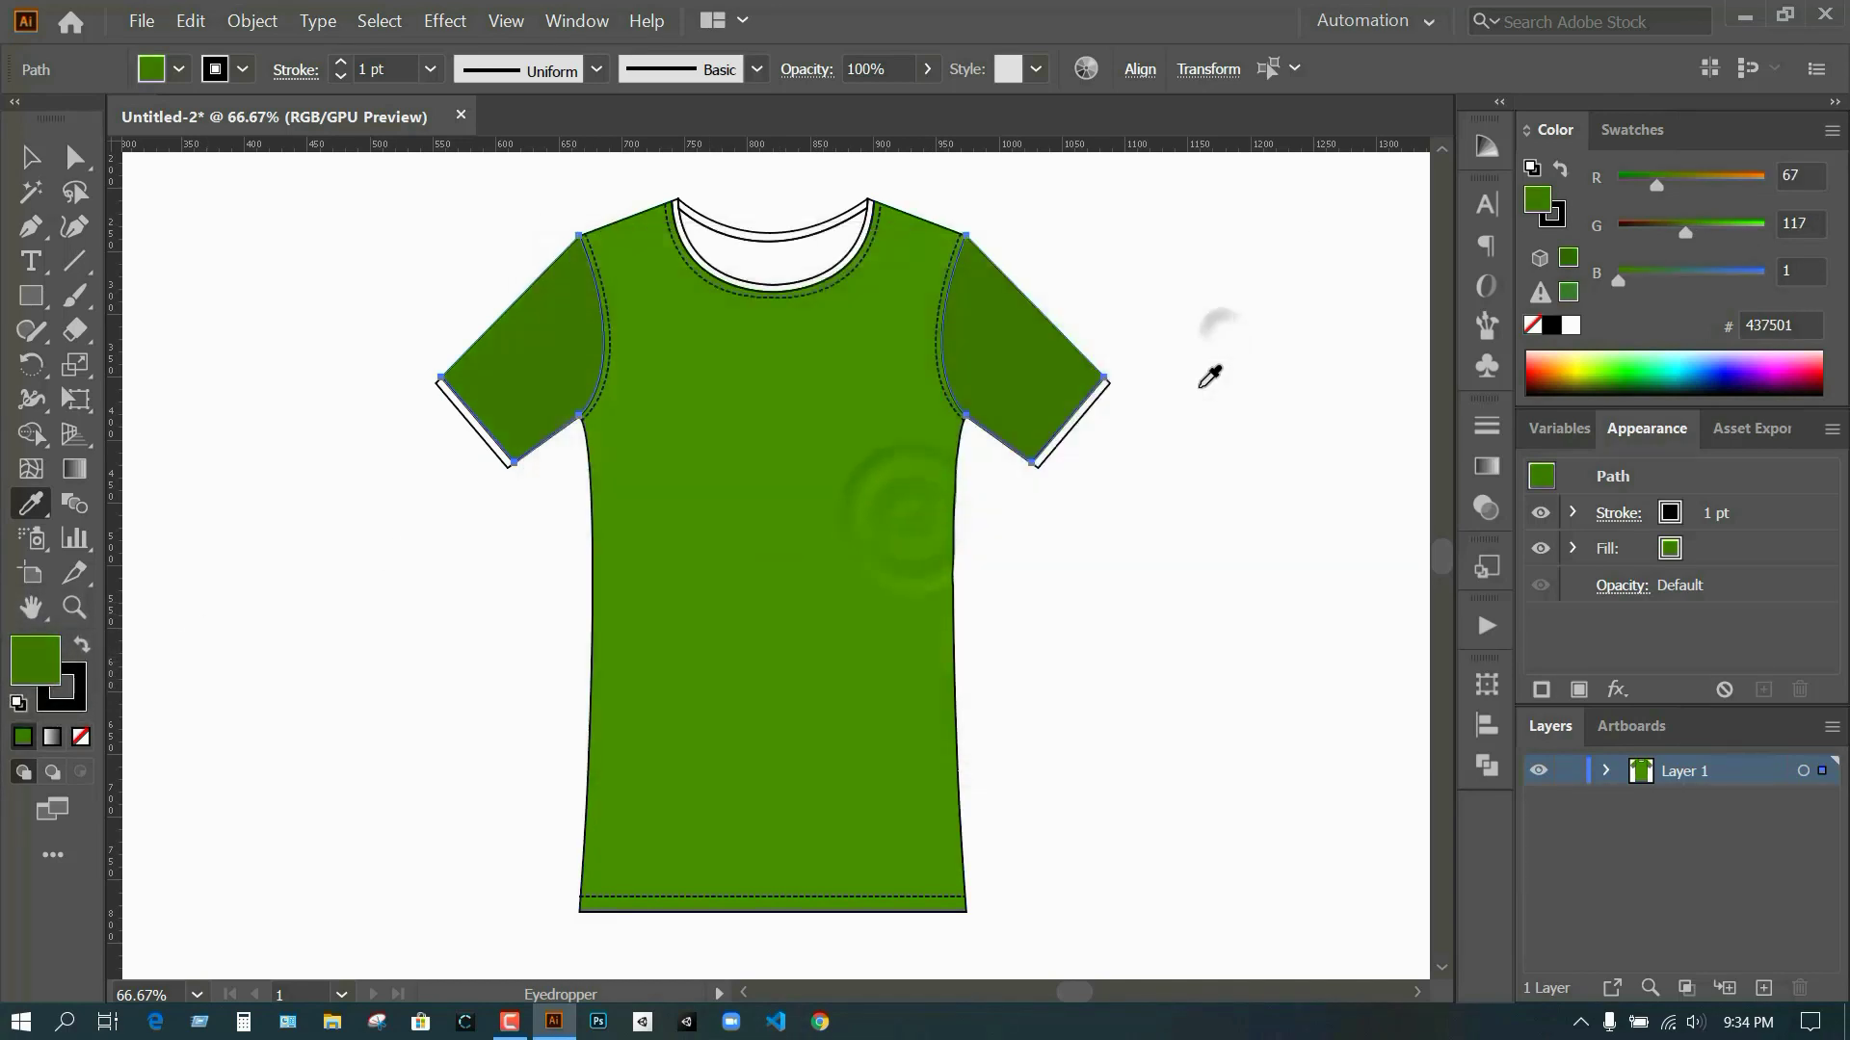
key("v")
left_click(1059, 592)
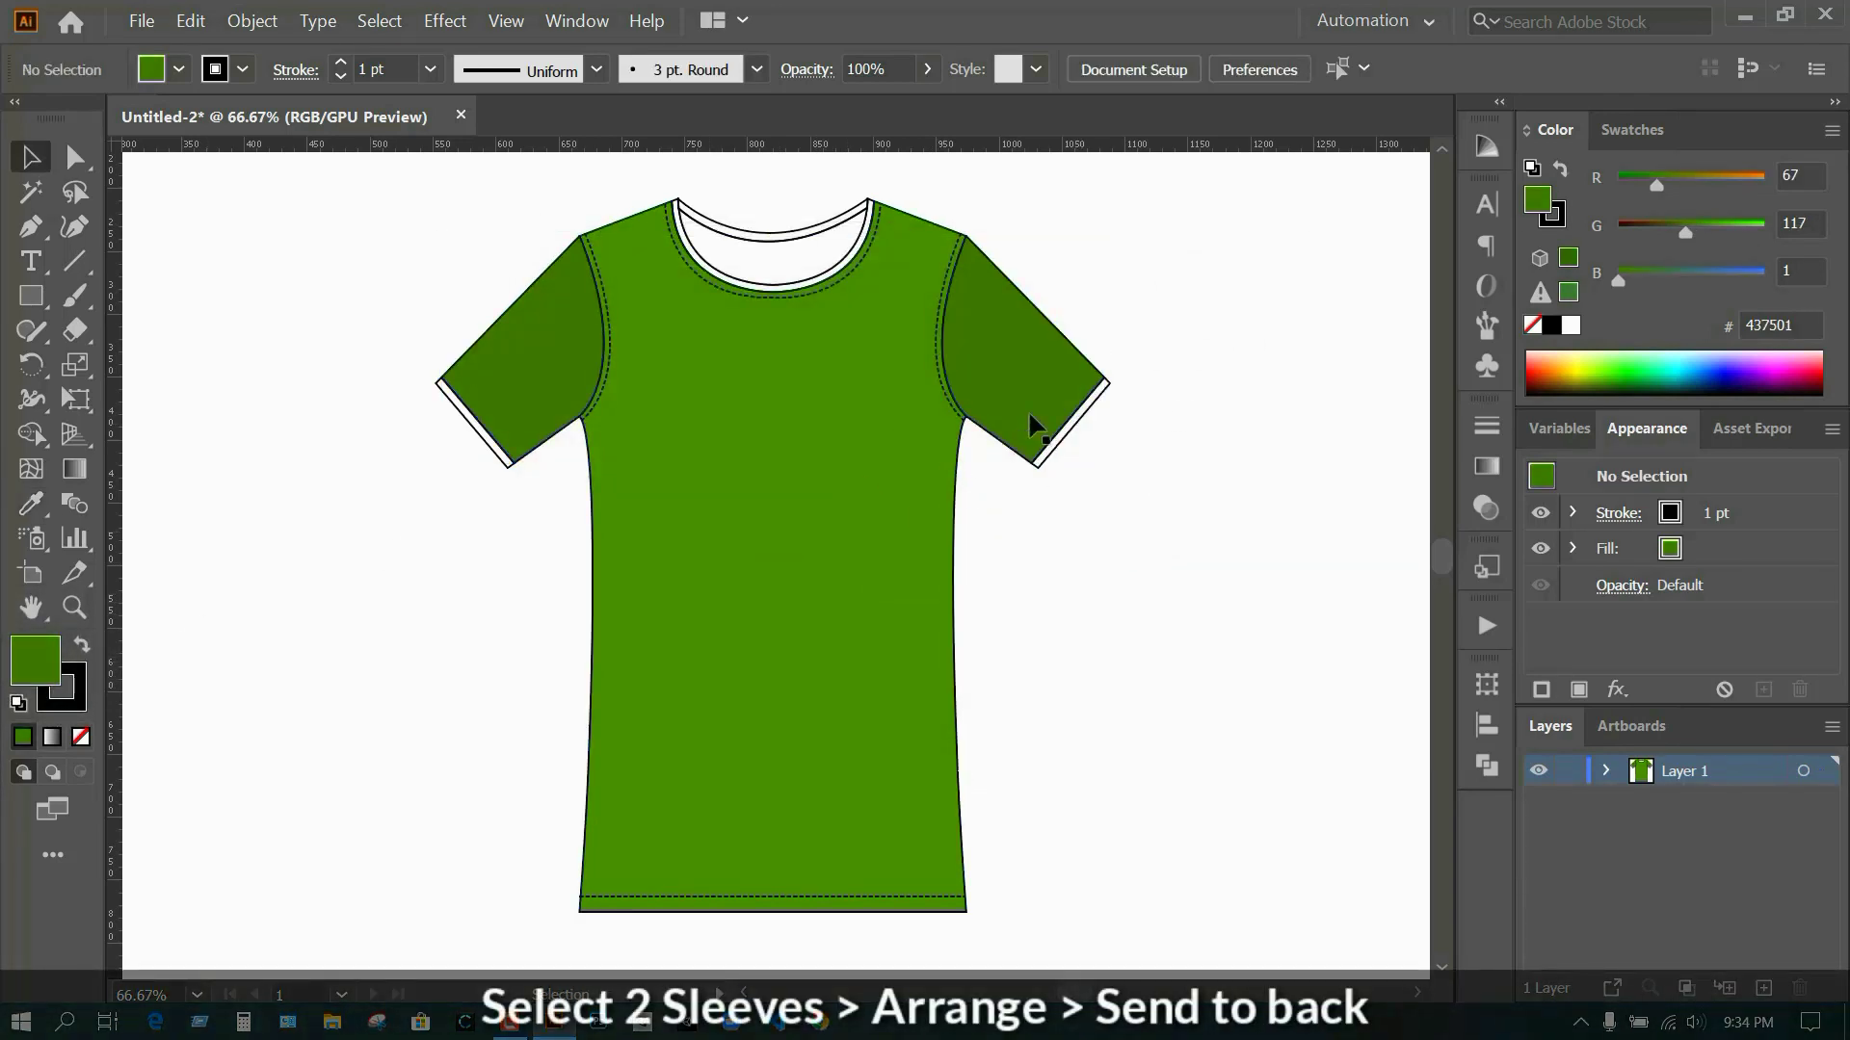
- Send both sleeves behind the shirt body
left_click(1013, 373)
left_click(530, 360, "shift")
right_click(530, 363)
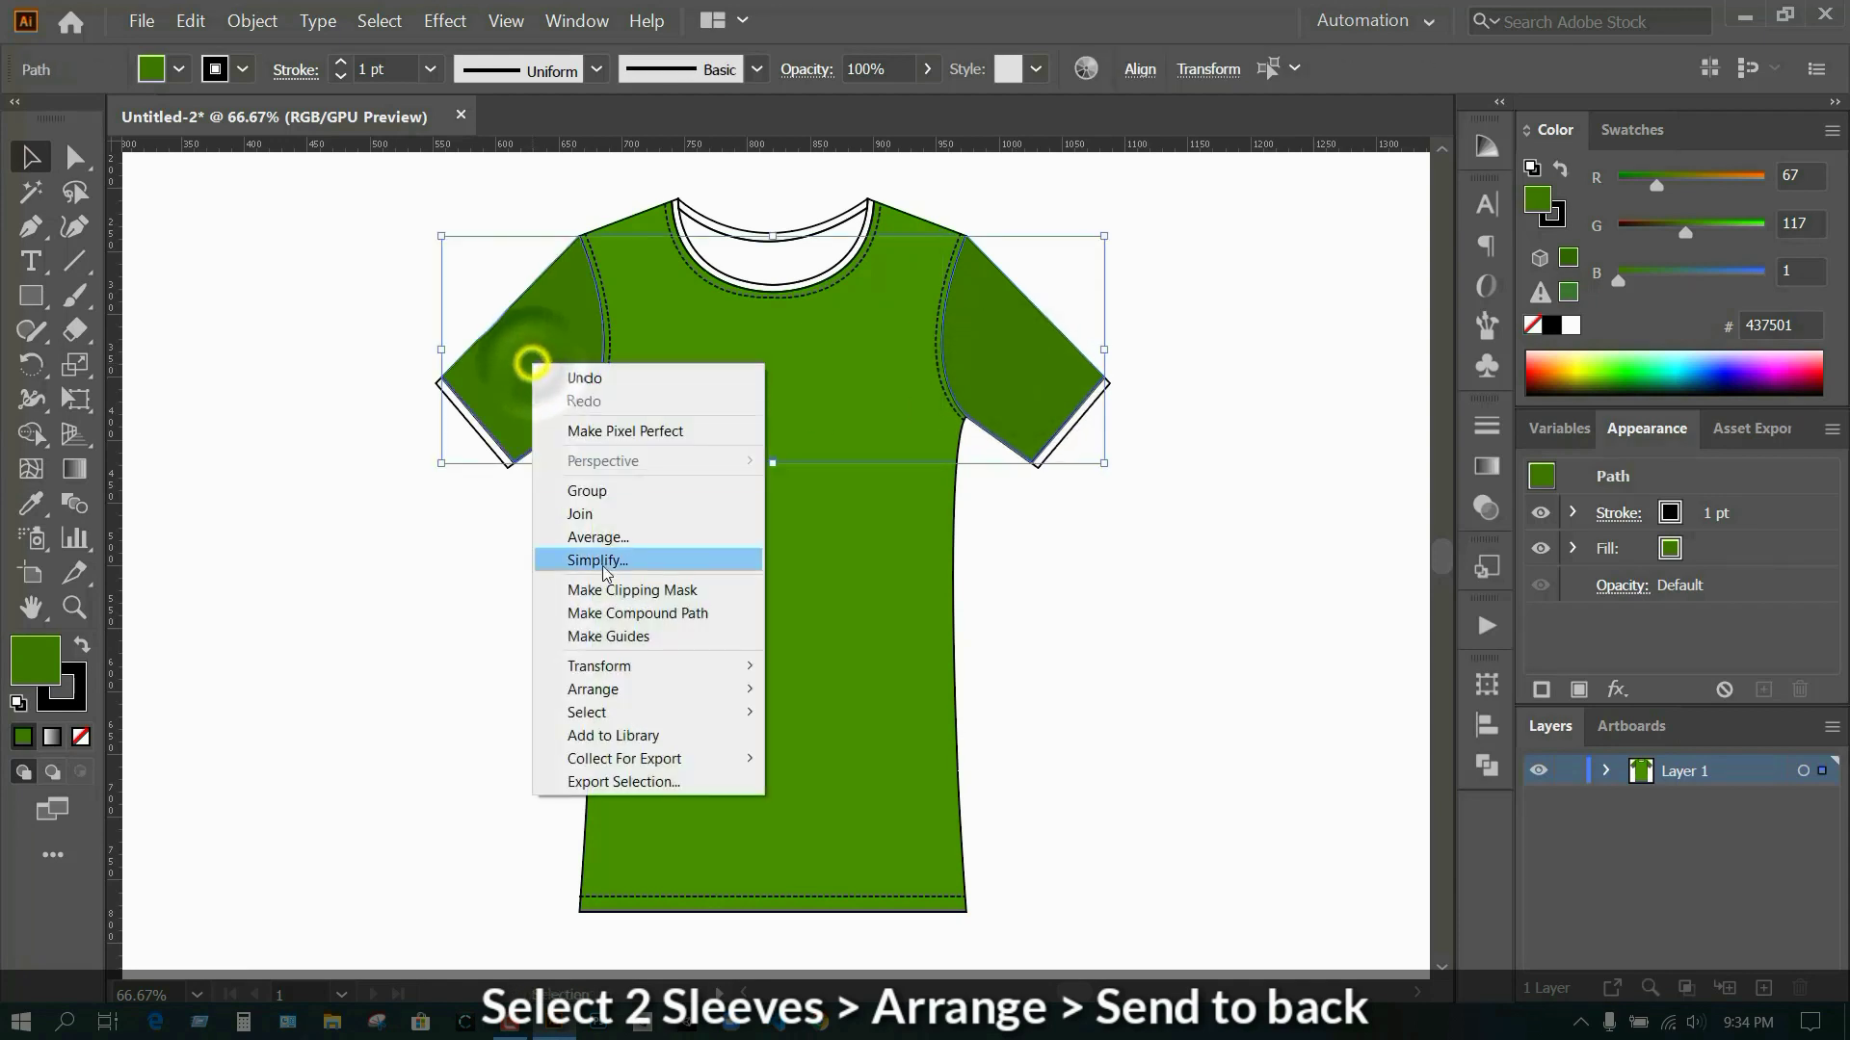
left_click(909, 757)
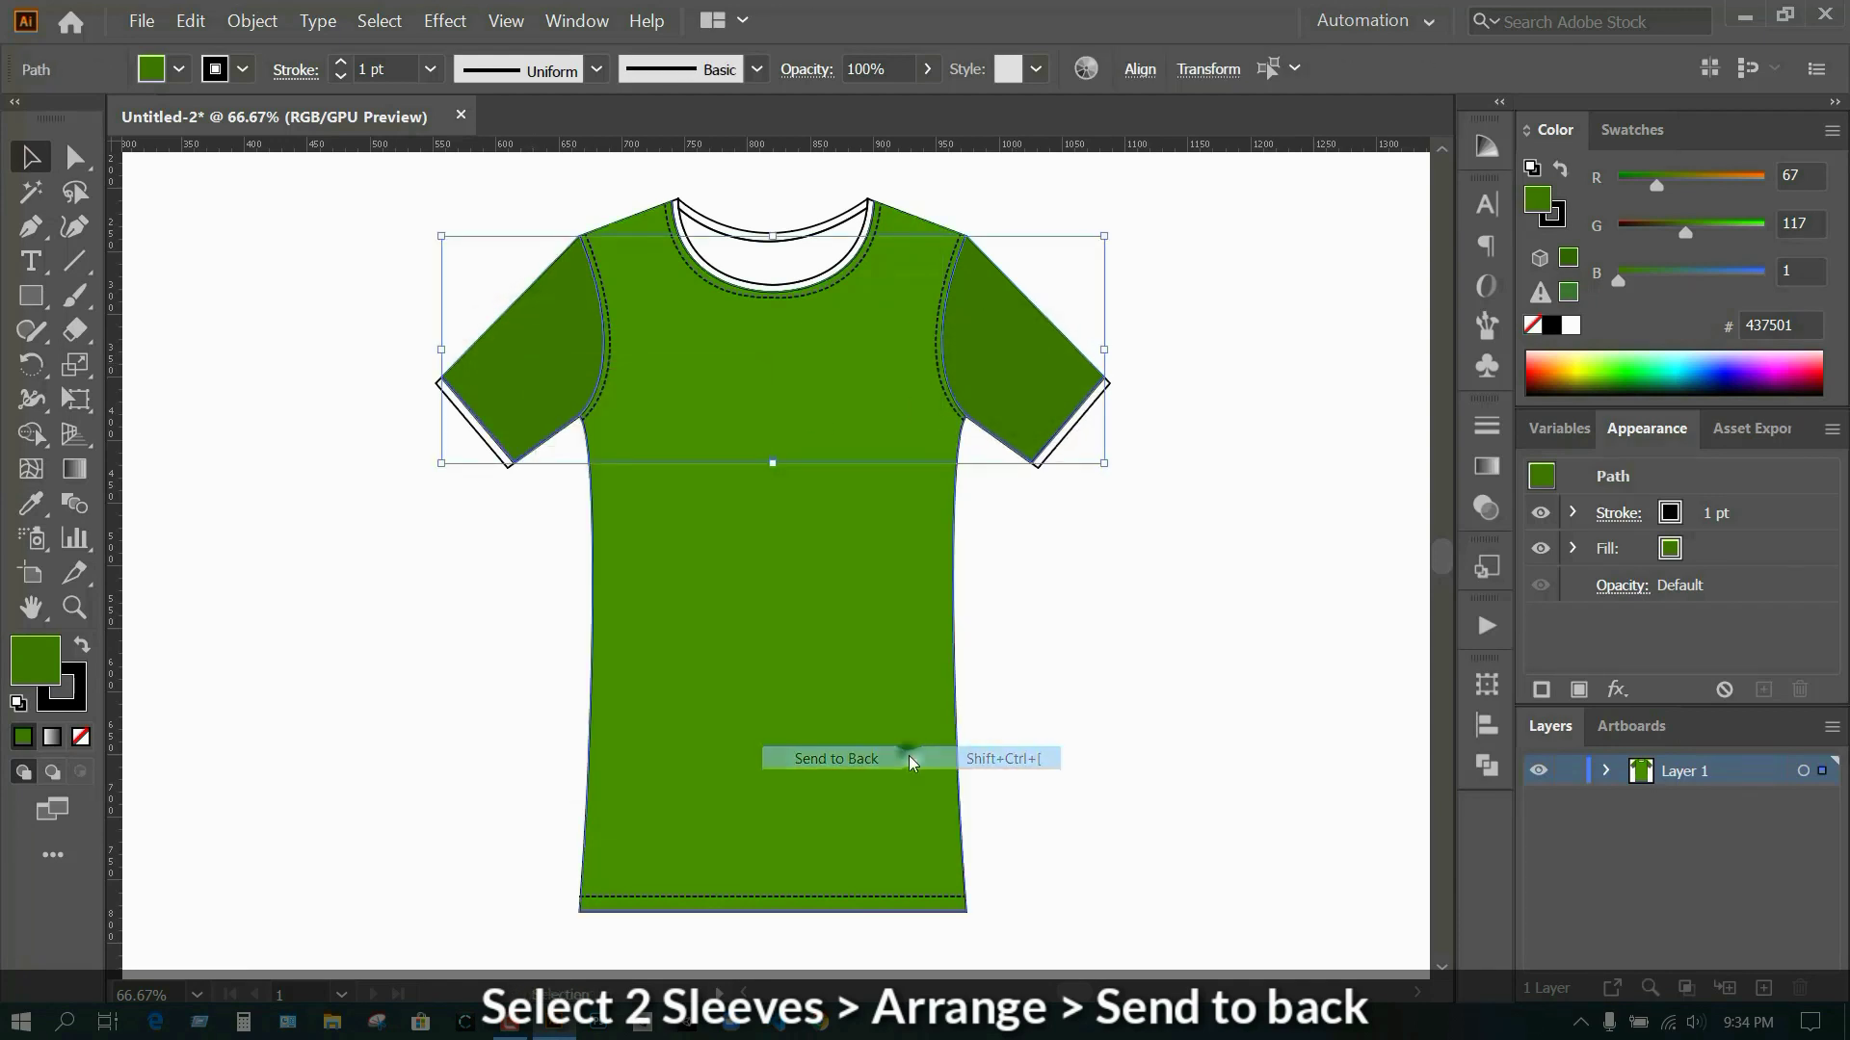
left_click(1071, 660)
scroll(1077, 425, "up", 3)
scroll(1020, 457, "down", 2)
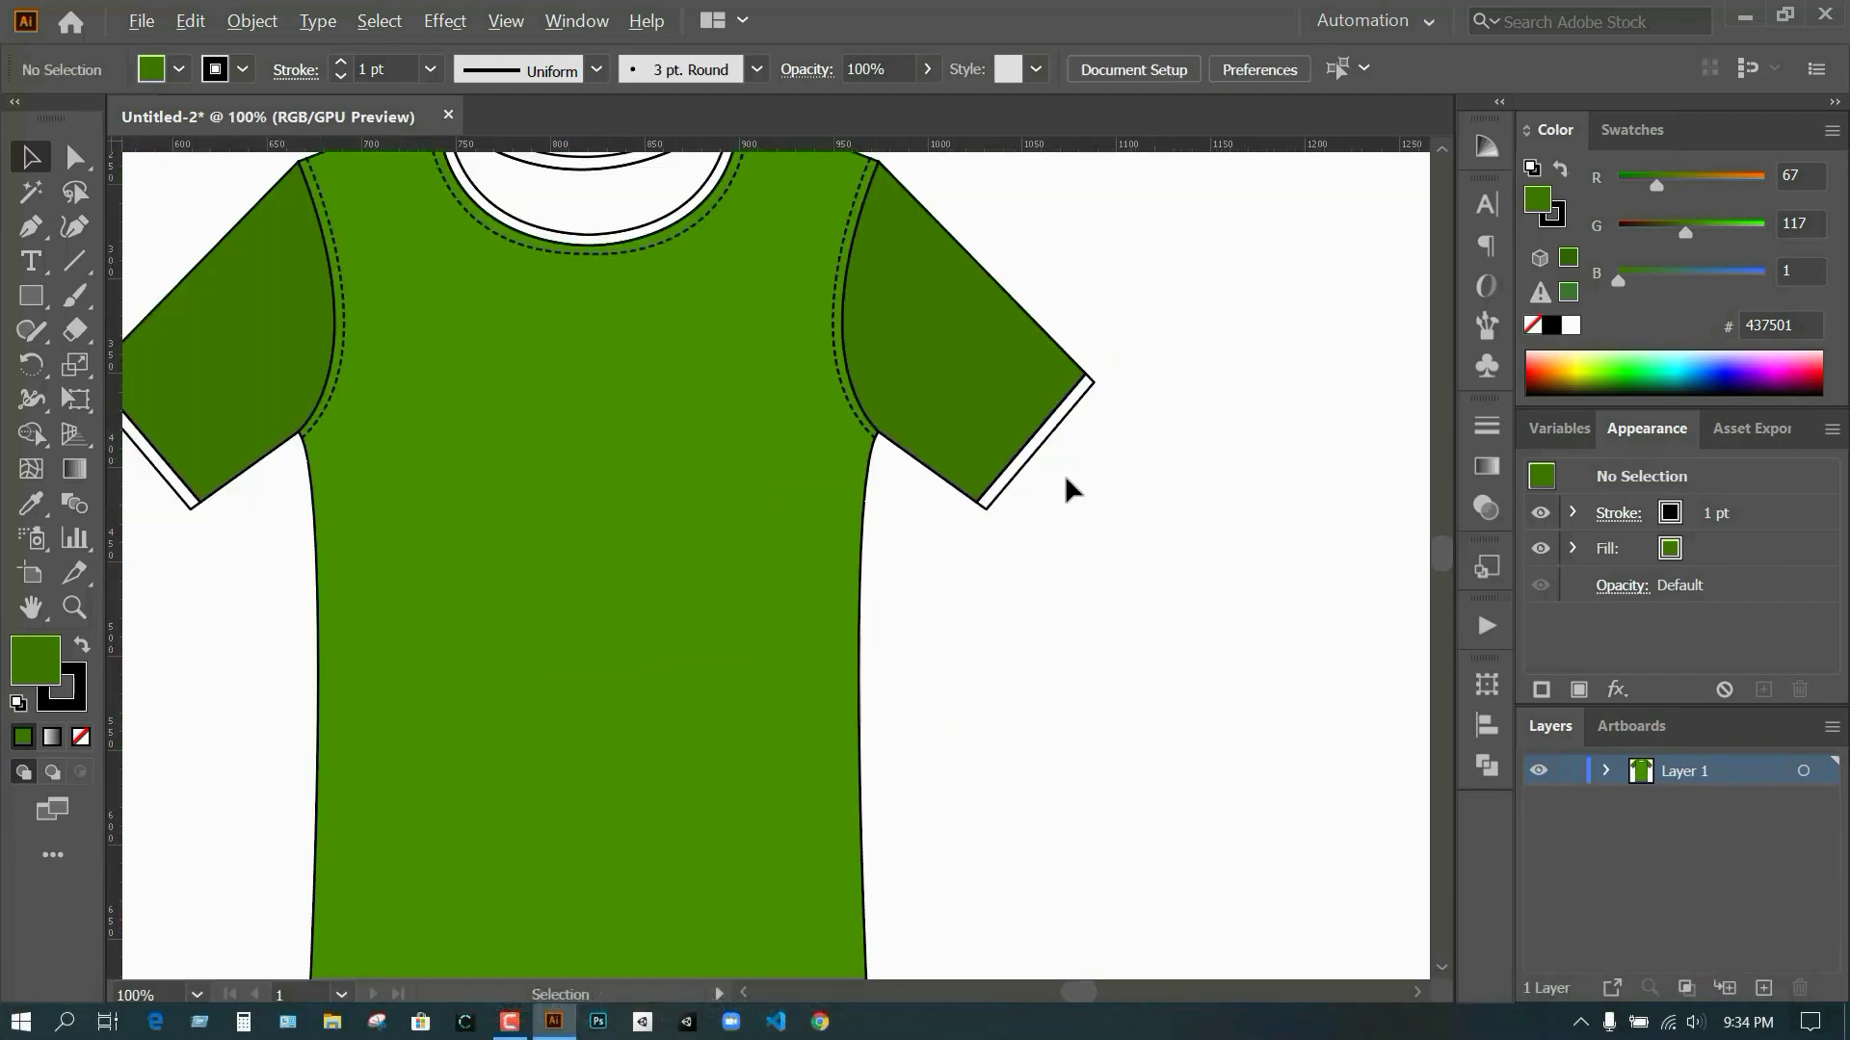
- Fill both sleeve cuff bands with solid black 000000
left_click(1023, 460)
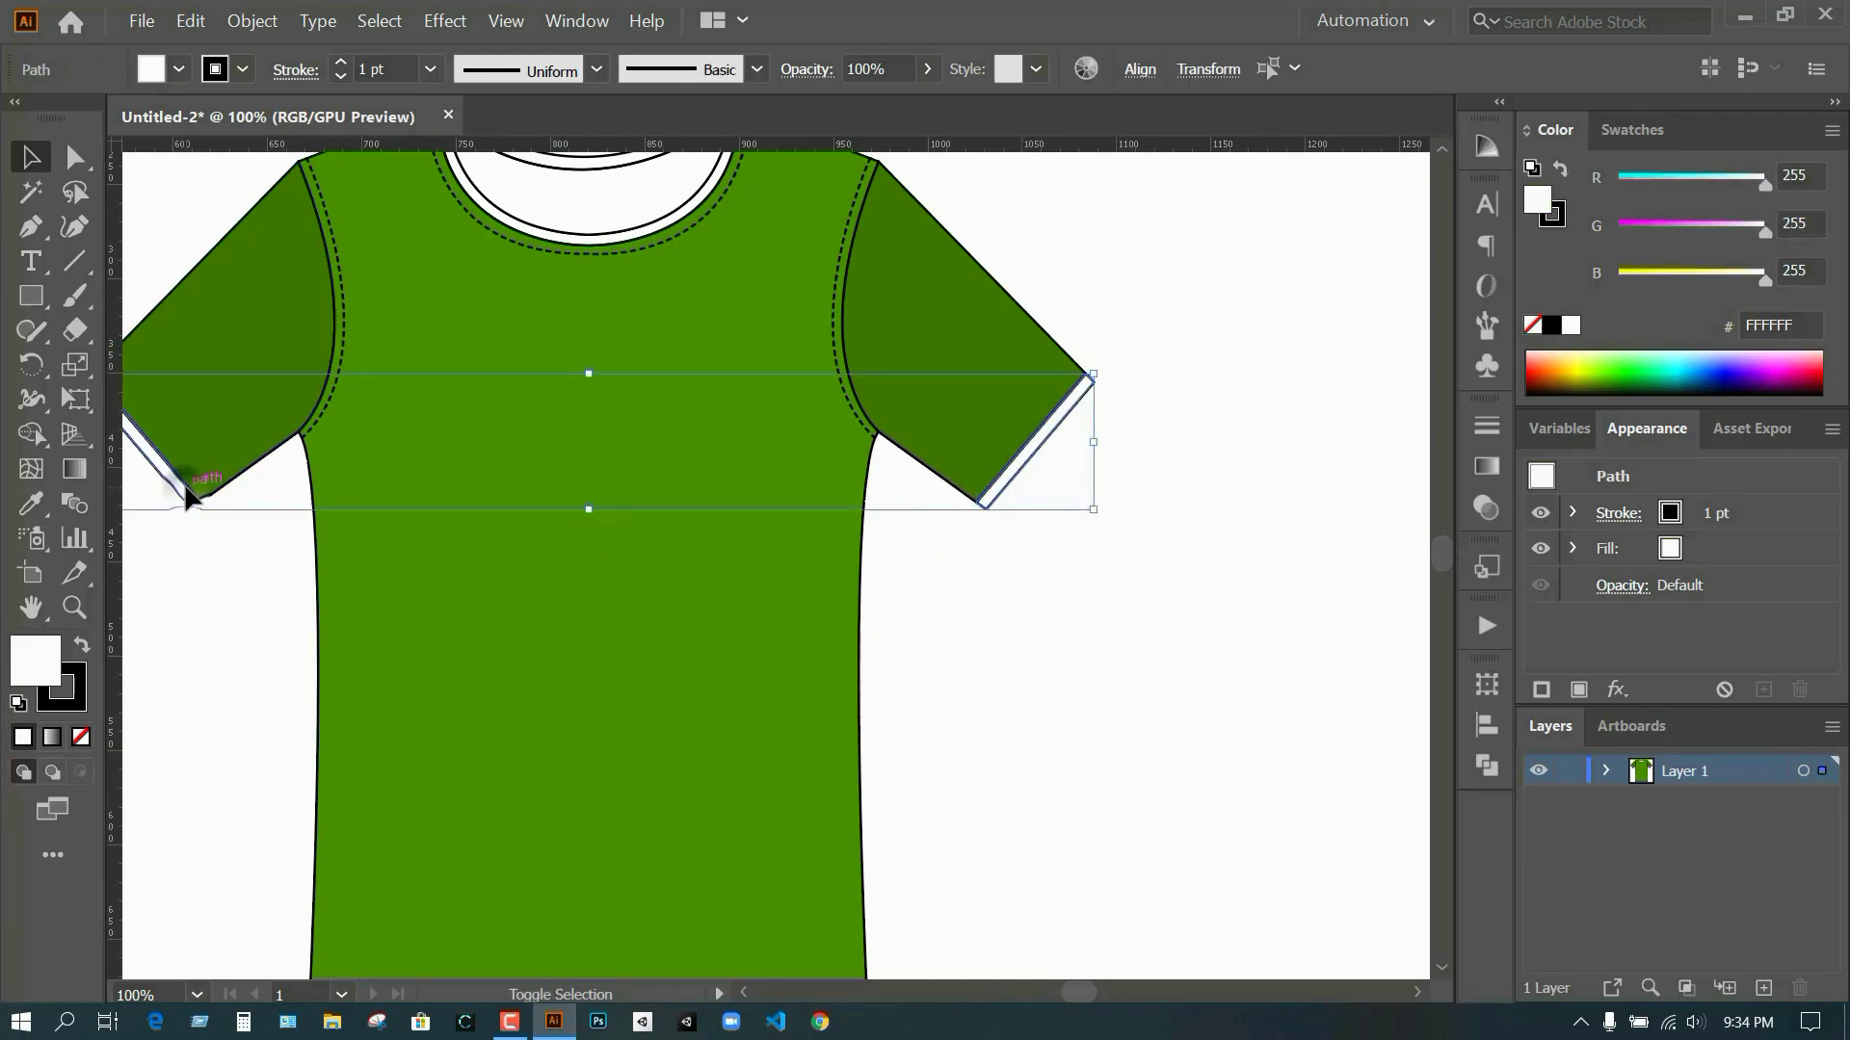
left_click_drag(1584, 364, 1575, 363)
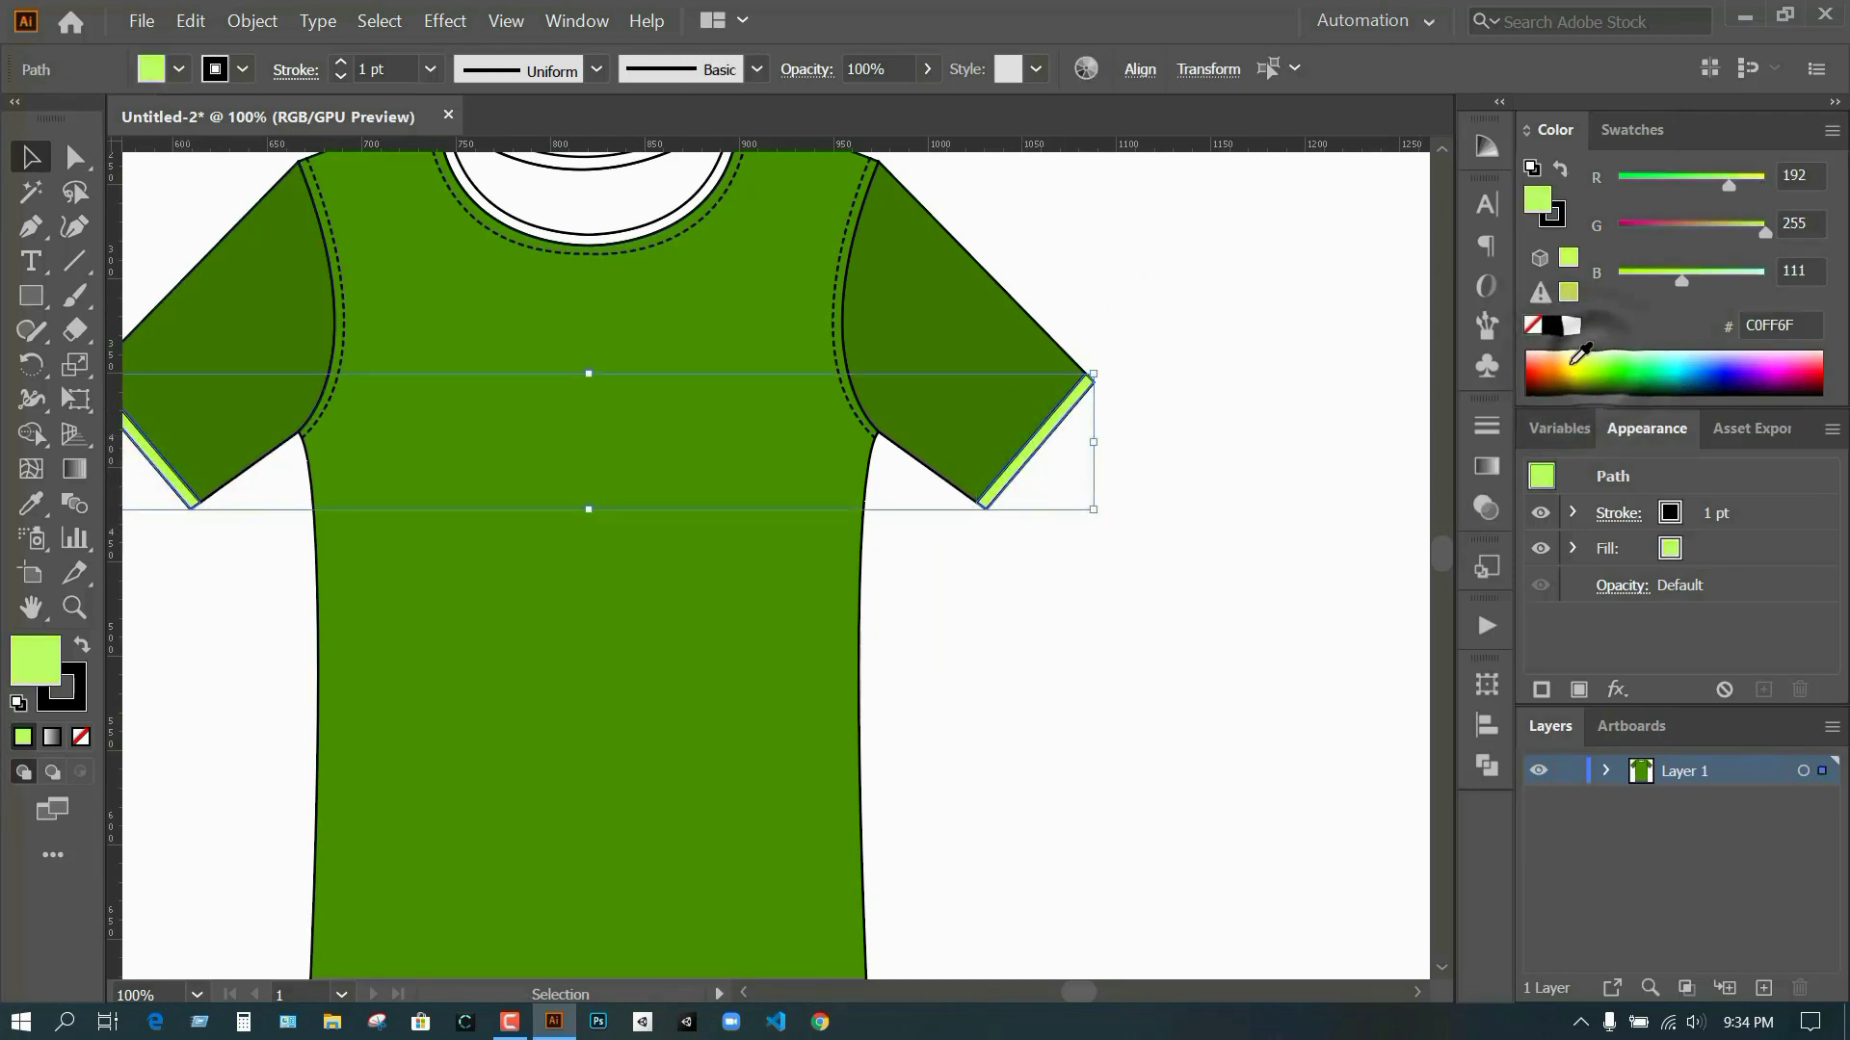
left_click(1555, 391)
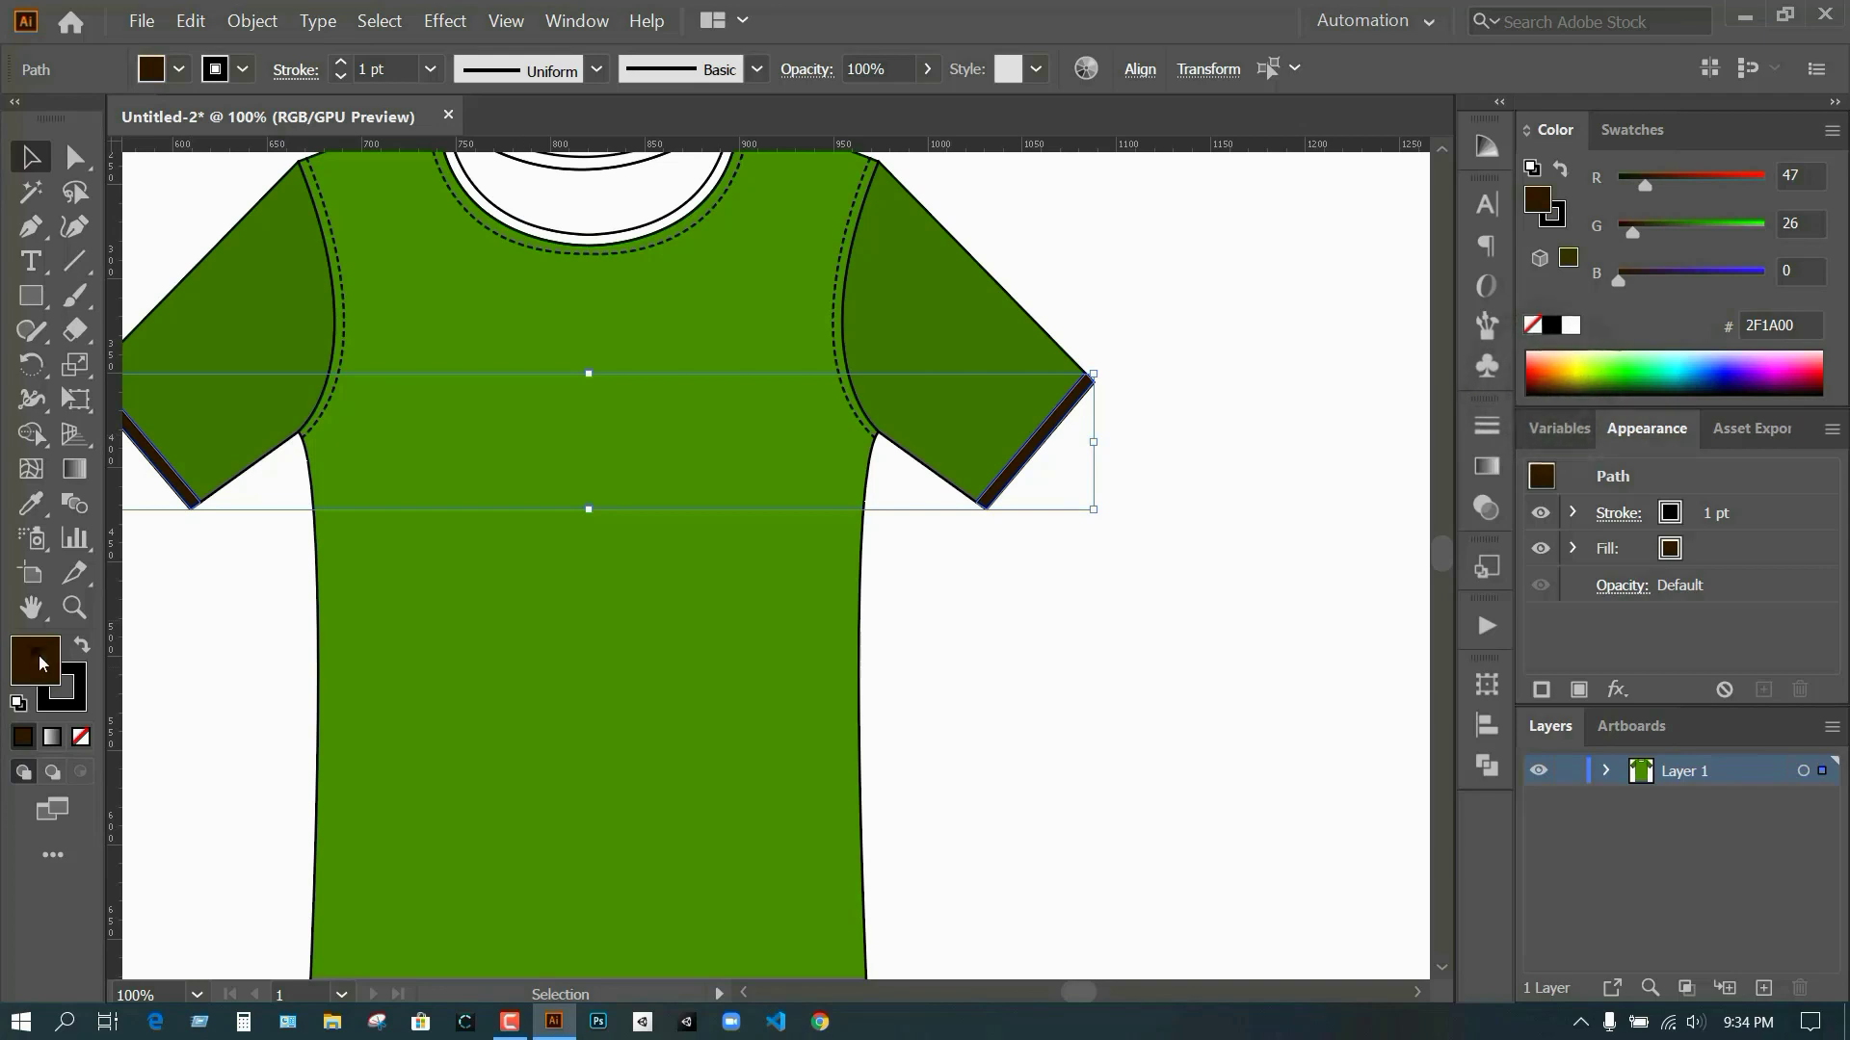
double_click(42, 663)
type("000000")
left_click(1277, 340)
left_click(1219, 470)
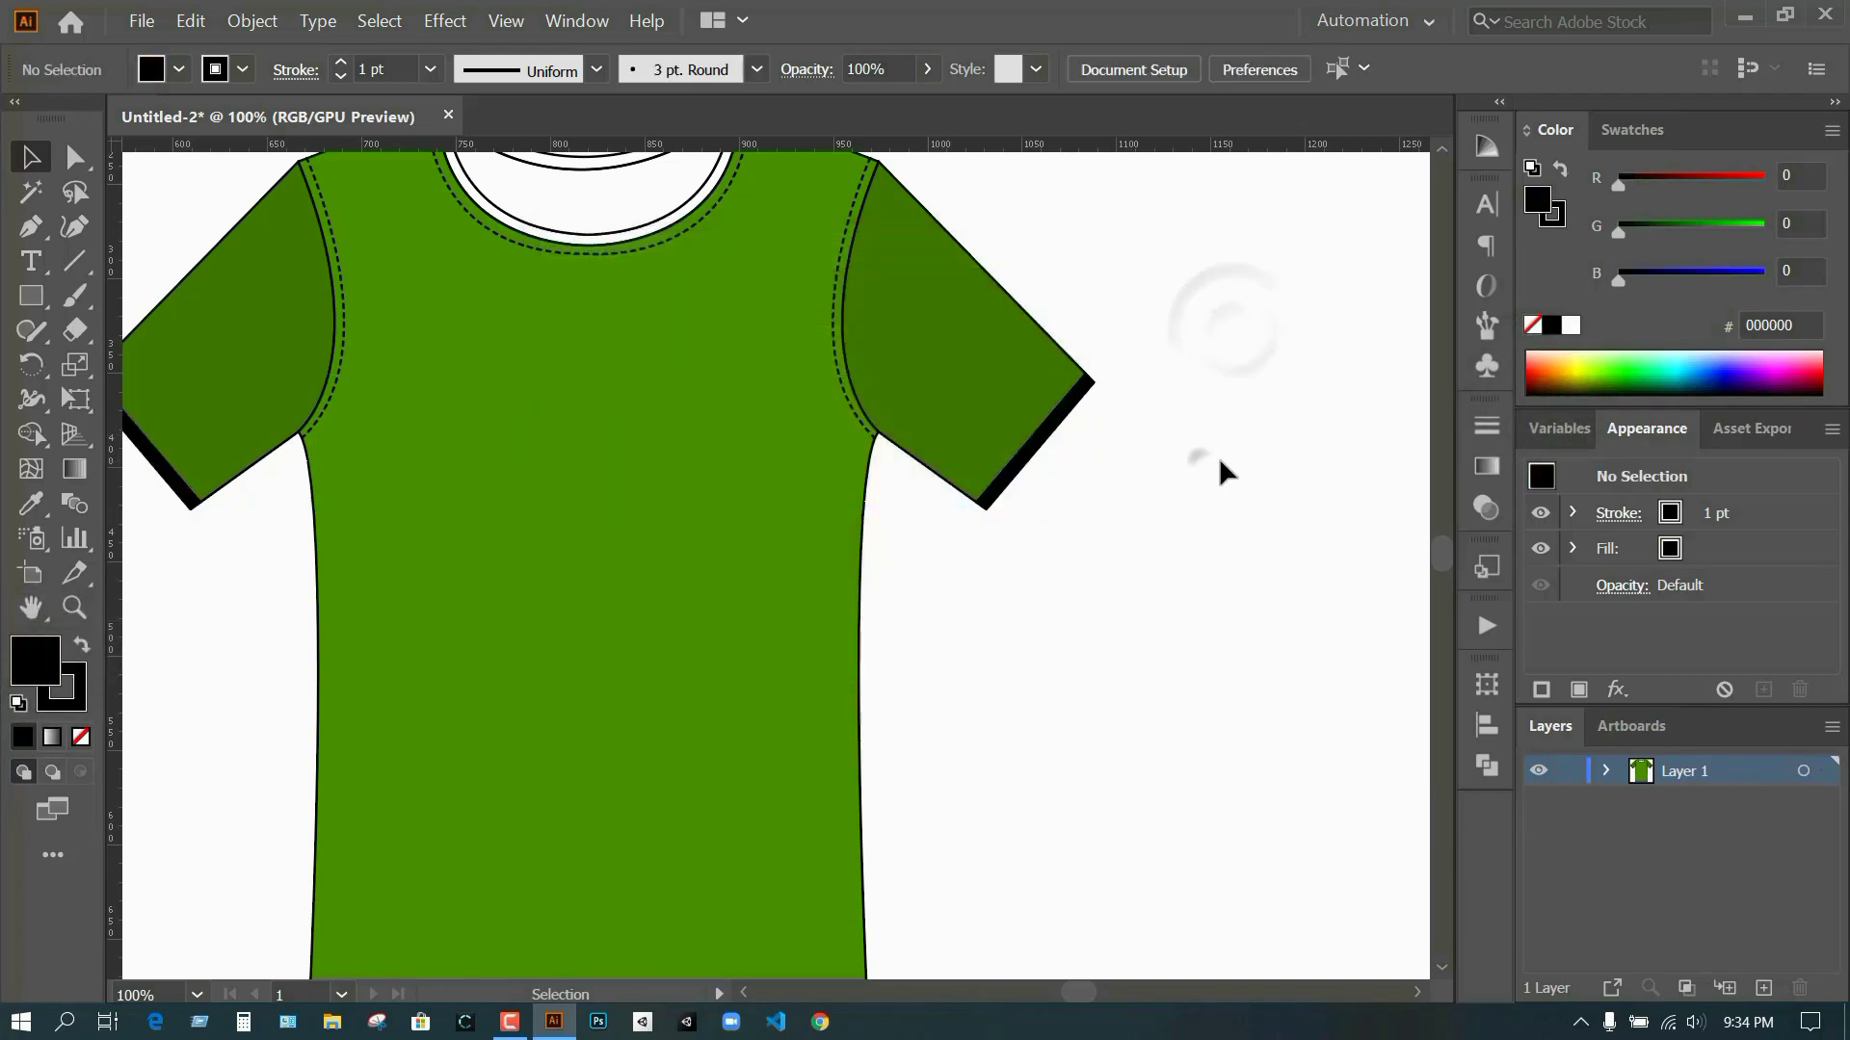
scroll(1108, 434, "up", 3)
scroll(998, 403, "left", 3)
- Fill the collar band with the default black
left_click(783, 268)
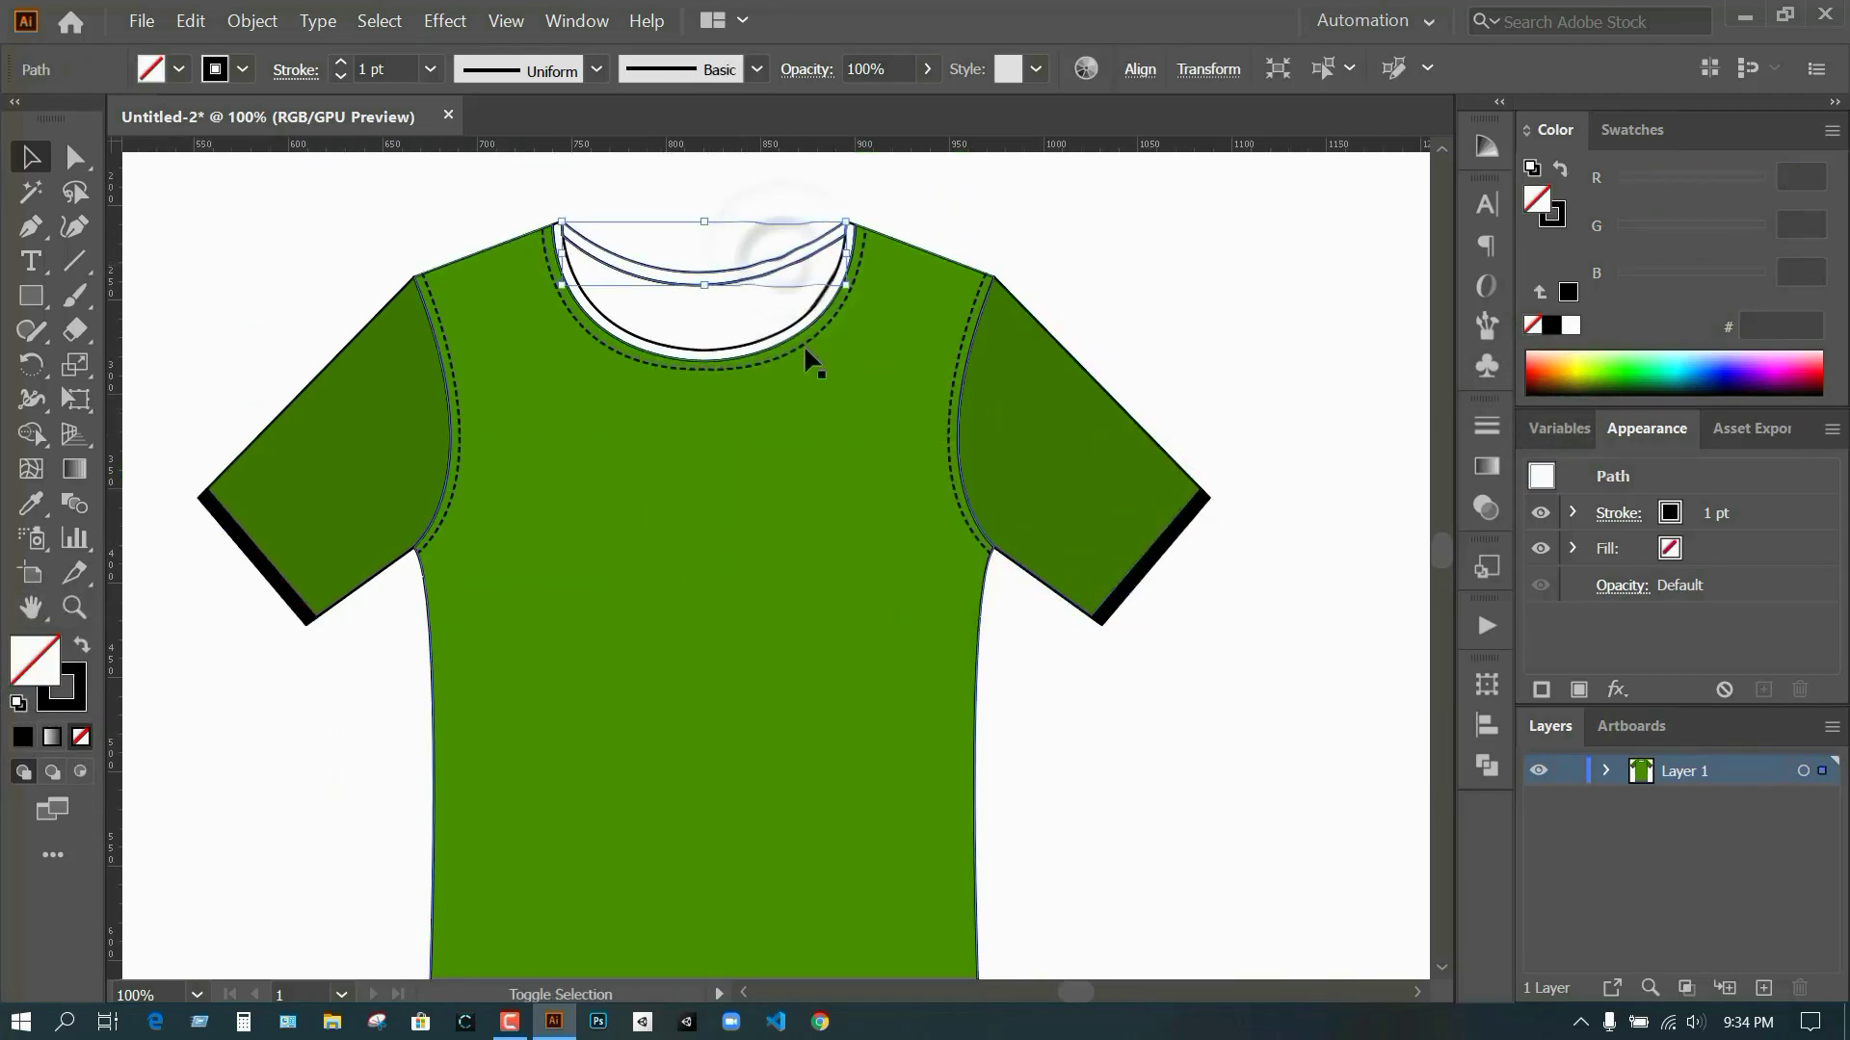
left_click(23, 737)
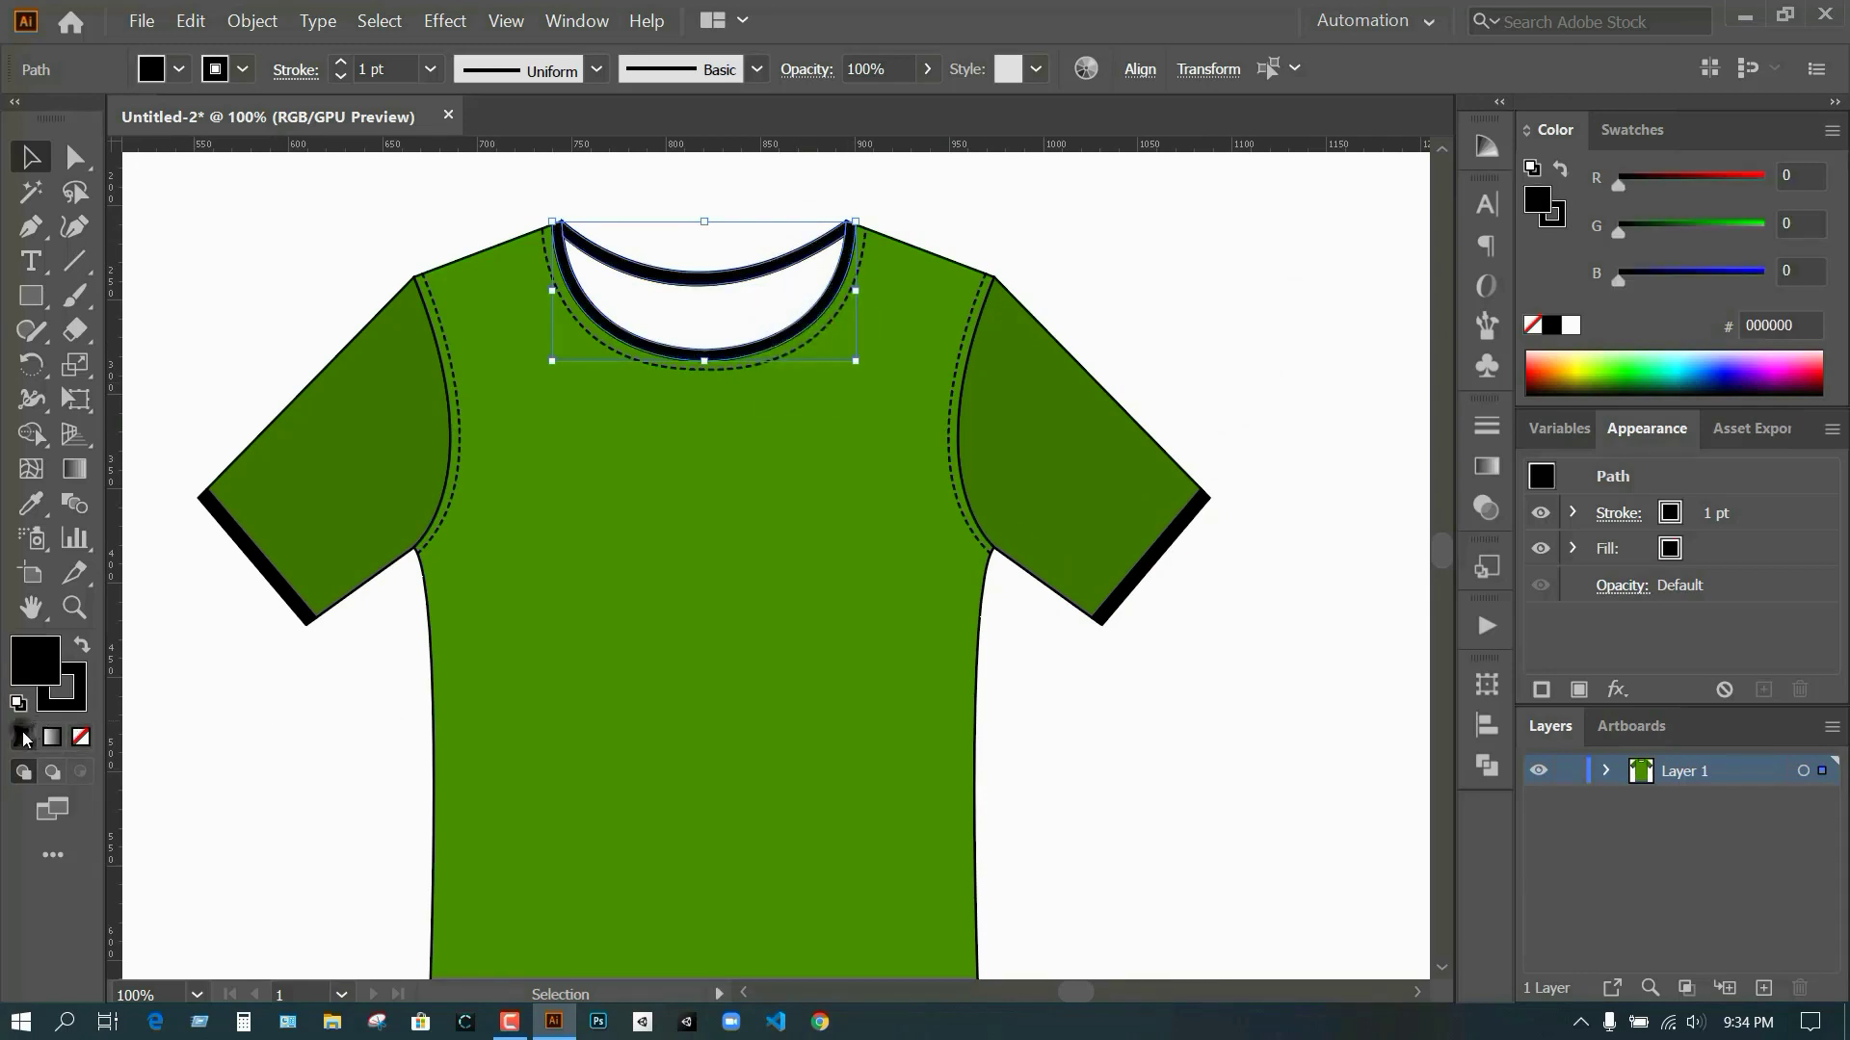
left_click(1077, 735)
- Fill the back-neck area inside the neckline with dark green 3B5B09
left_click(736, 291)
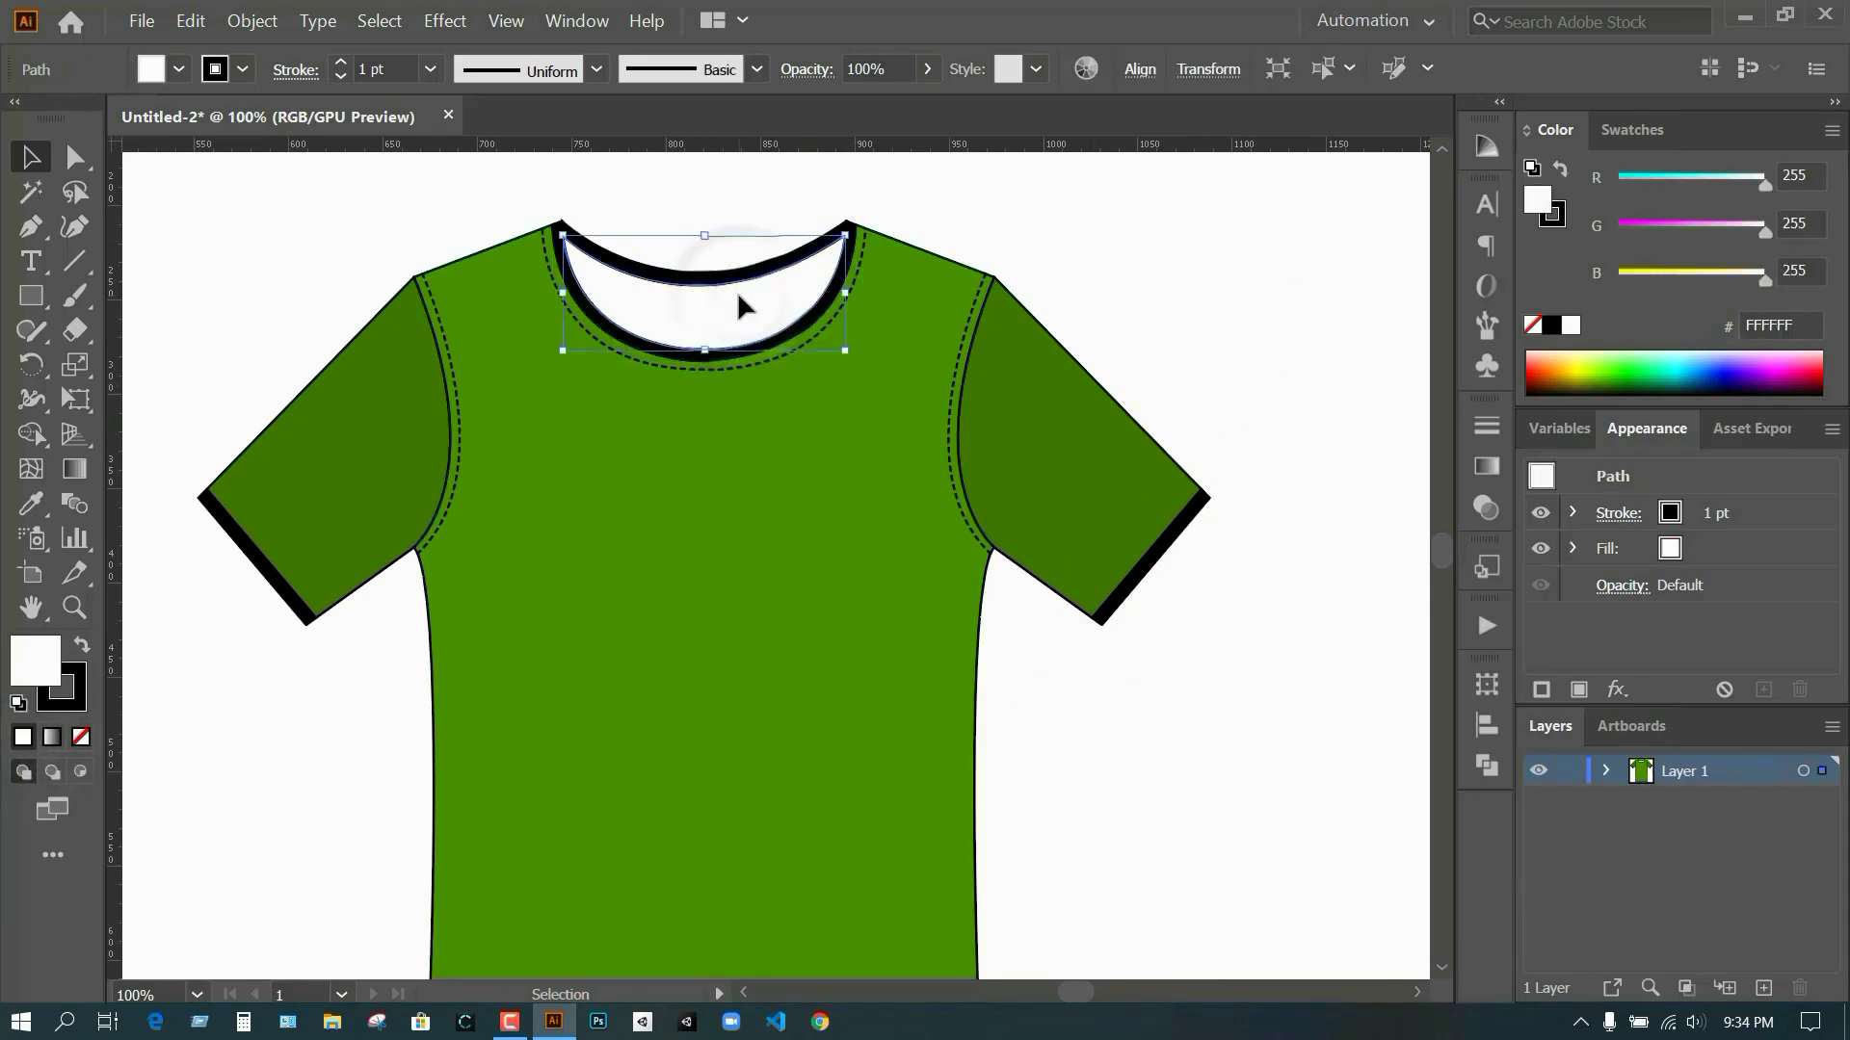
key("i")
left_click(840, 428)
double_click(34, 659)
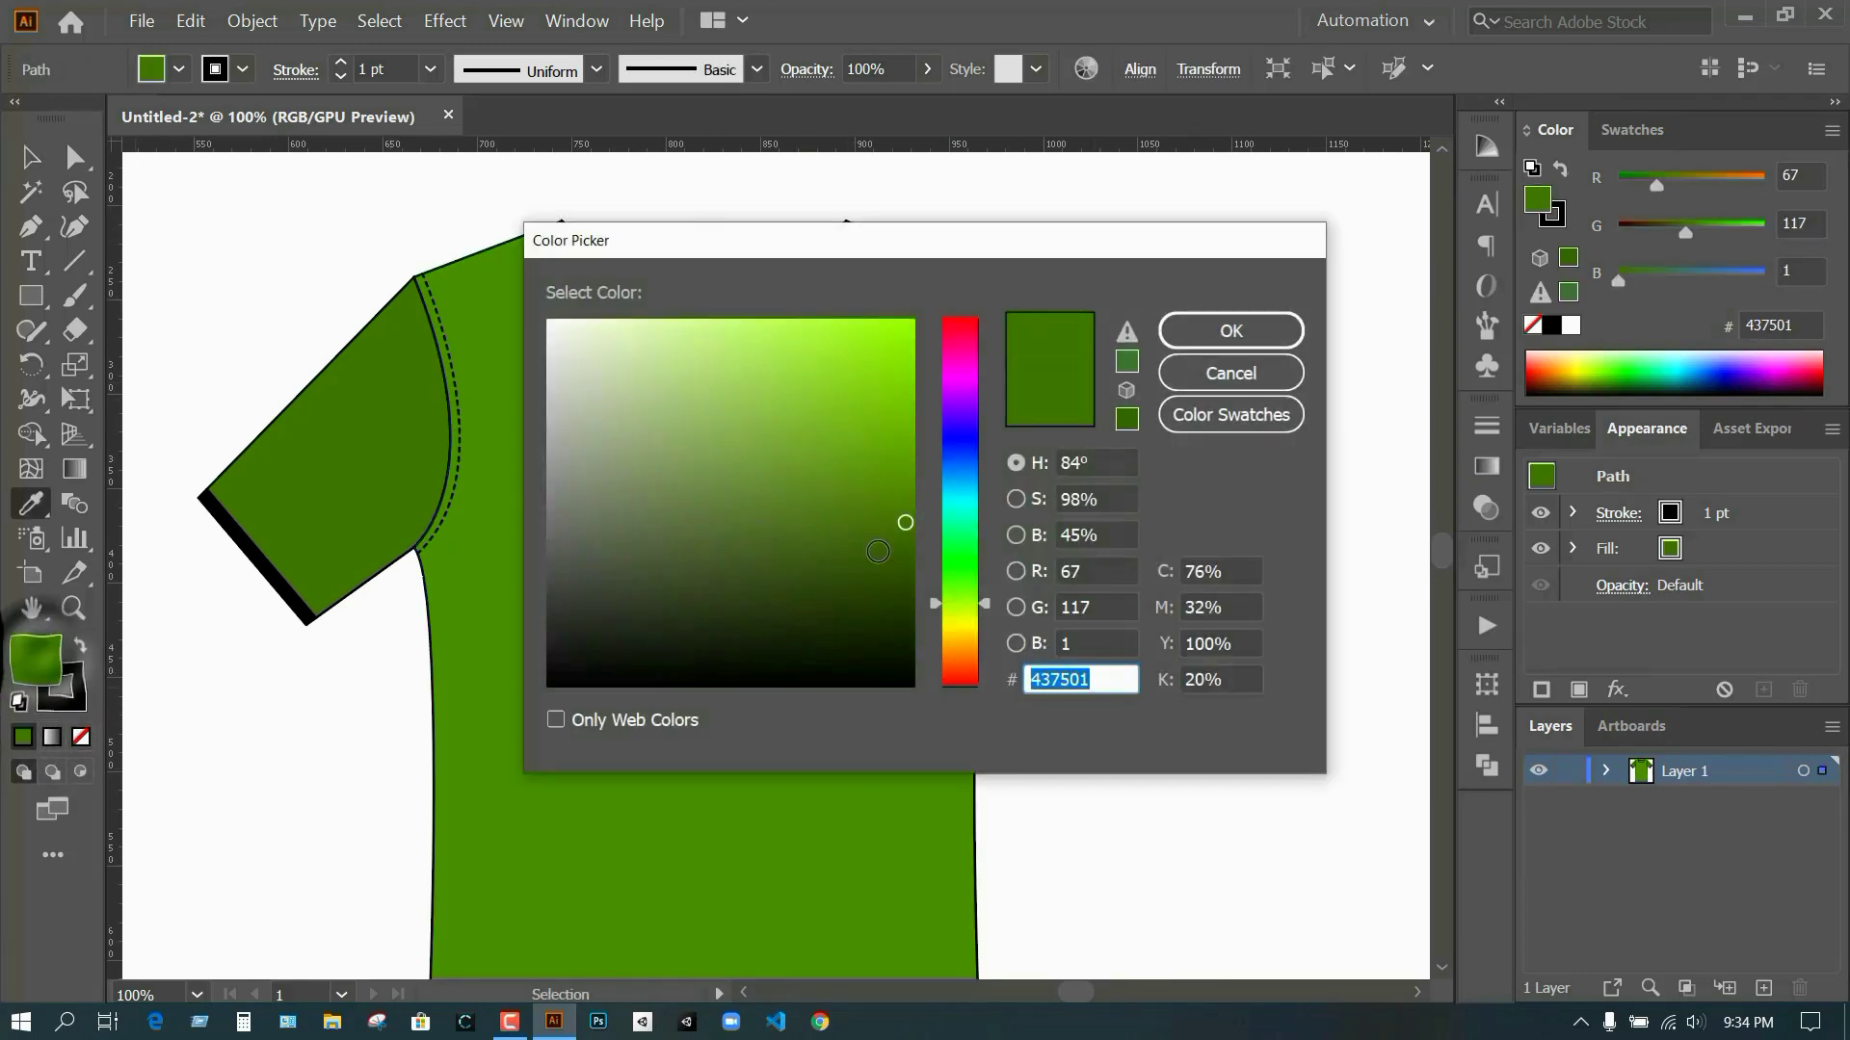
left_click(879, 553)
left_click(1238, 335)
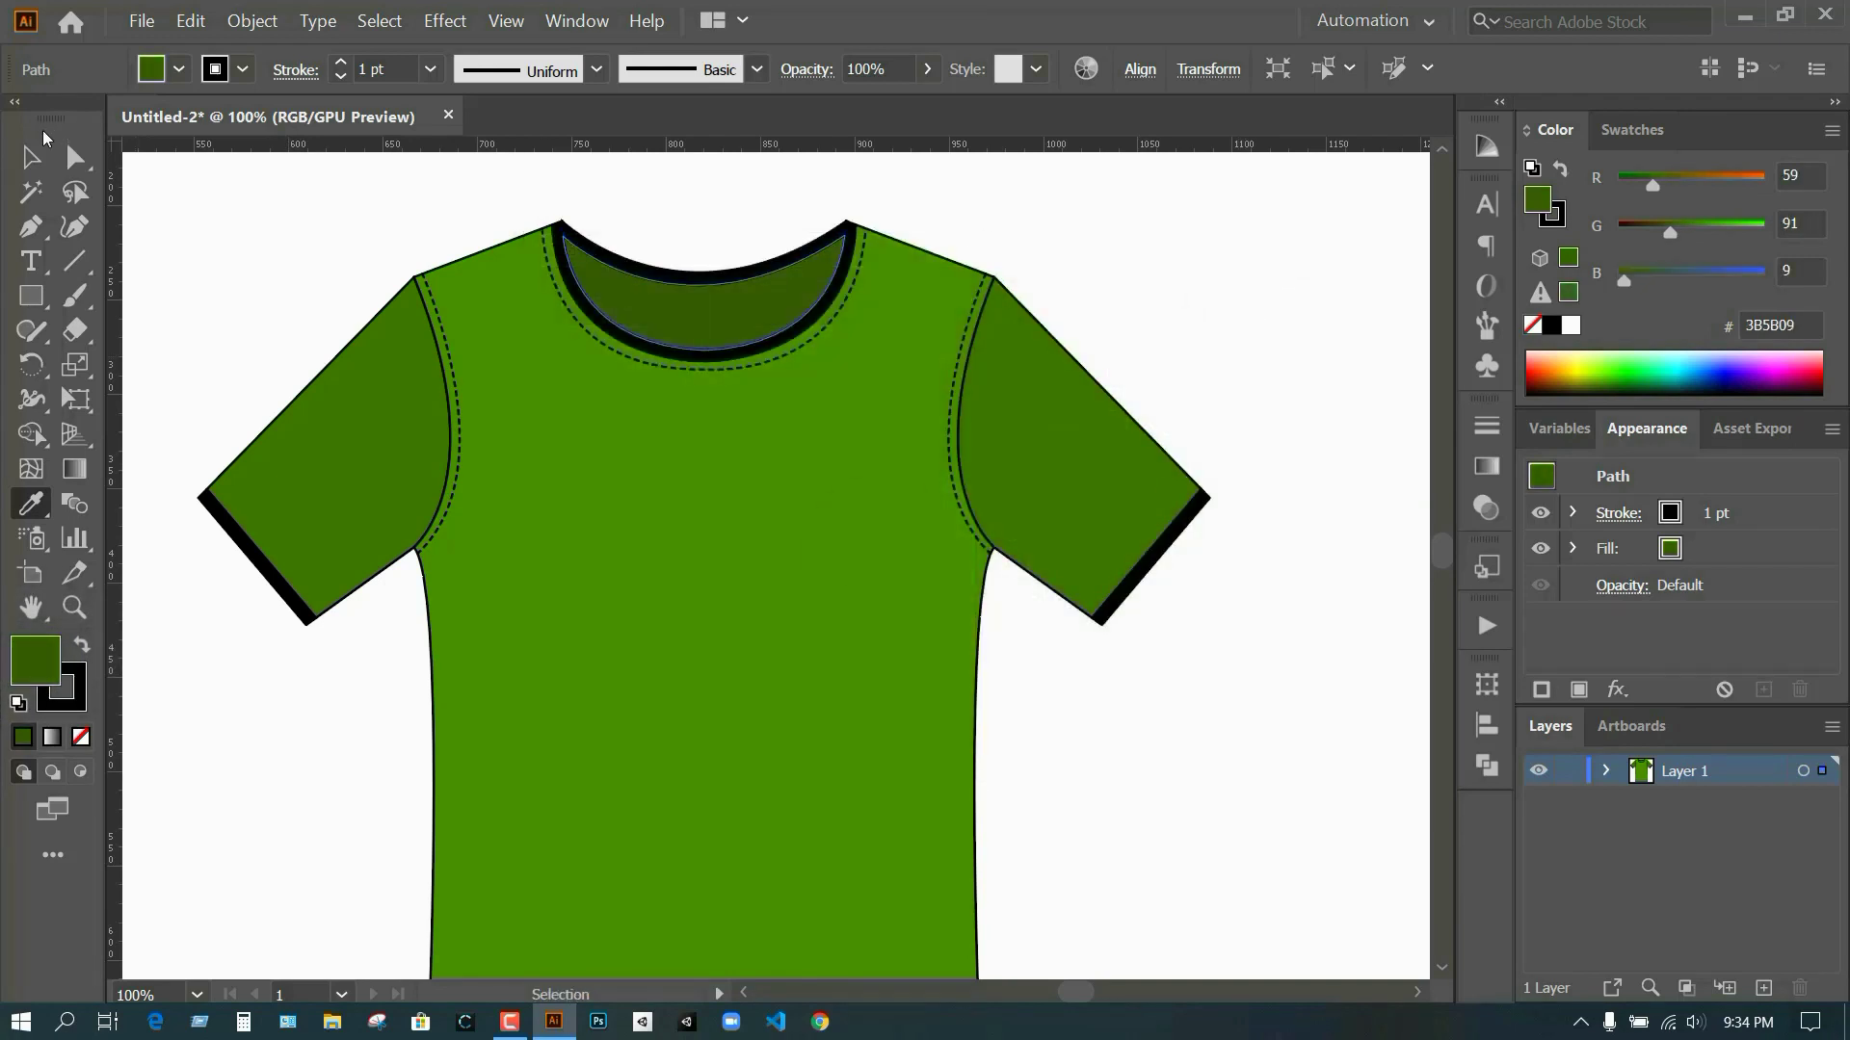
left_click(30, 154)
left_click(260, 247)
scroll(805, 536, "down", 1)
scroll(805, 537, "down", 2)
scroll(1102, 674, "up", 1)
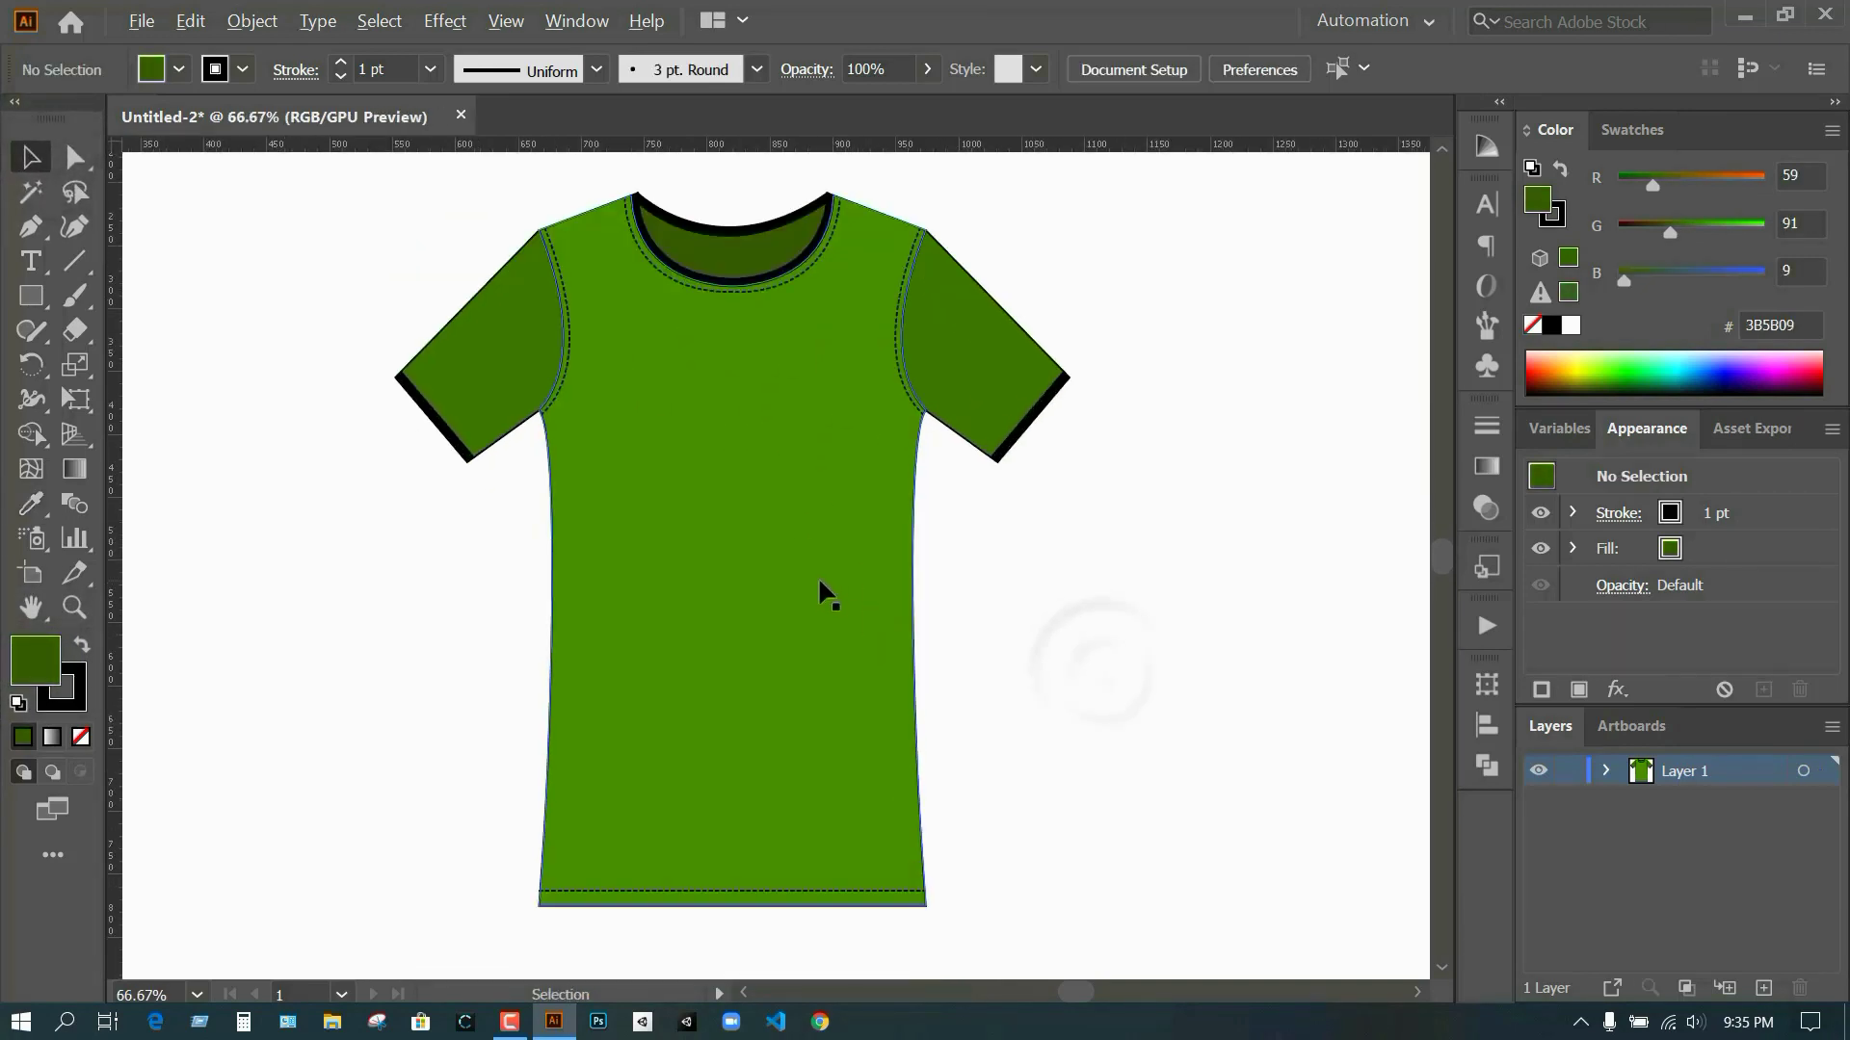
scroll(761, 573, "up", 1)
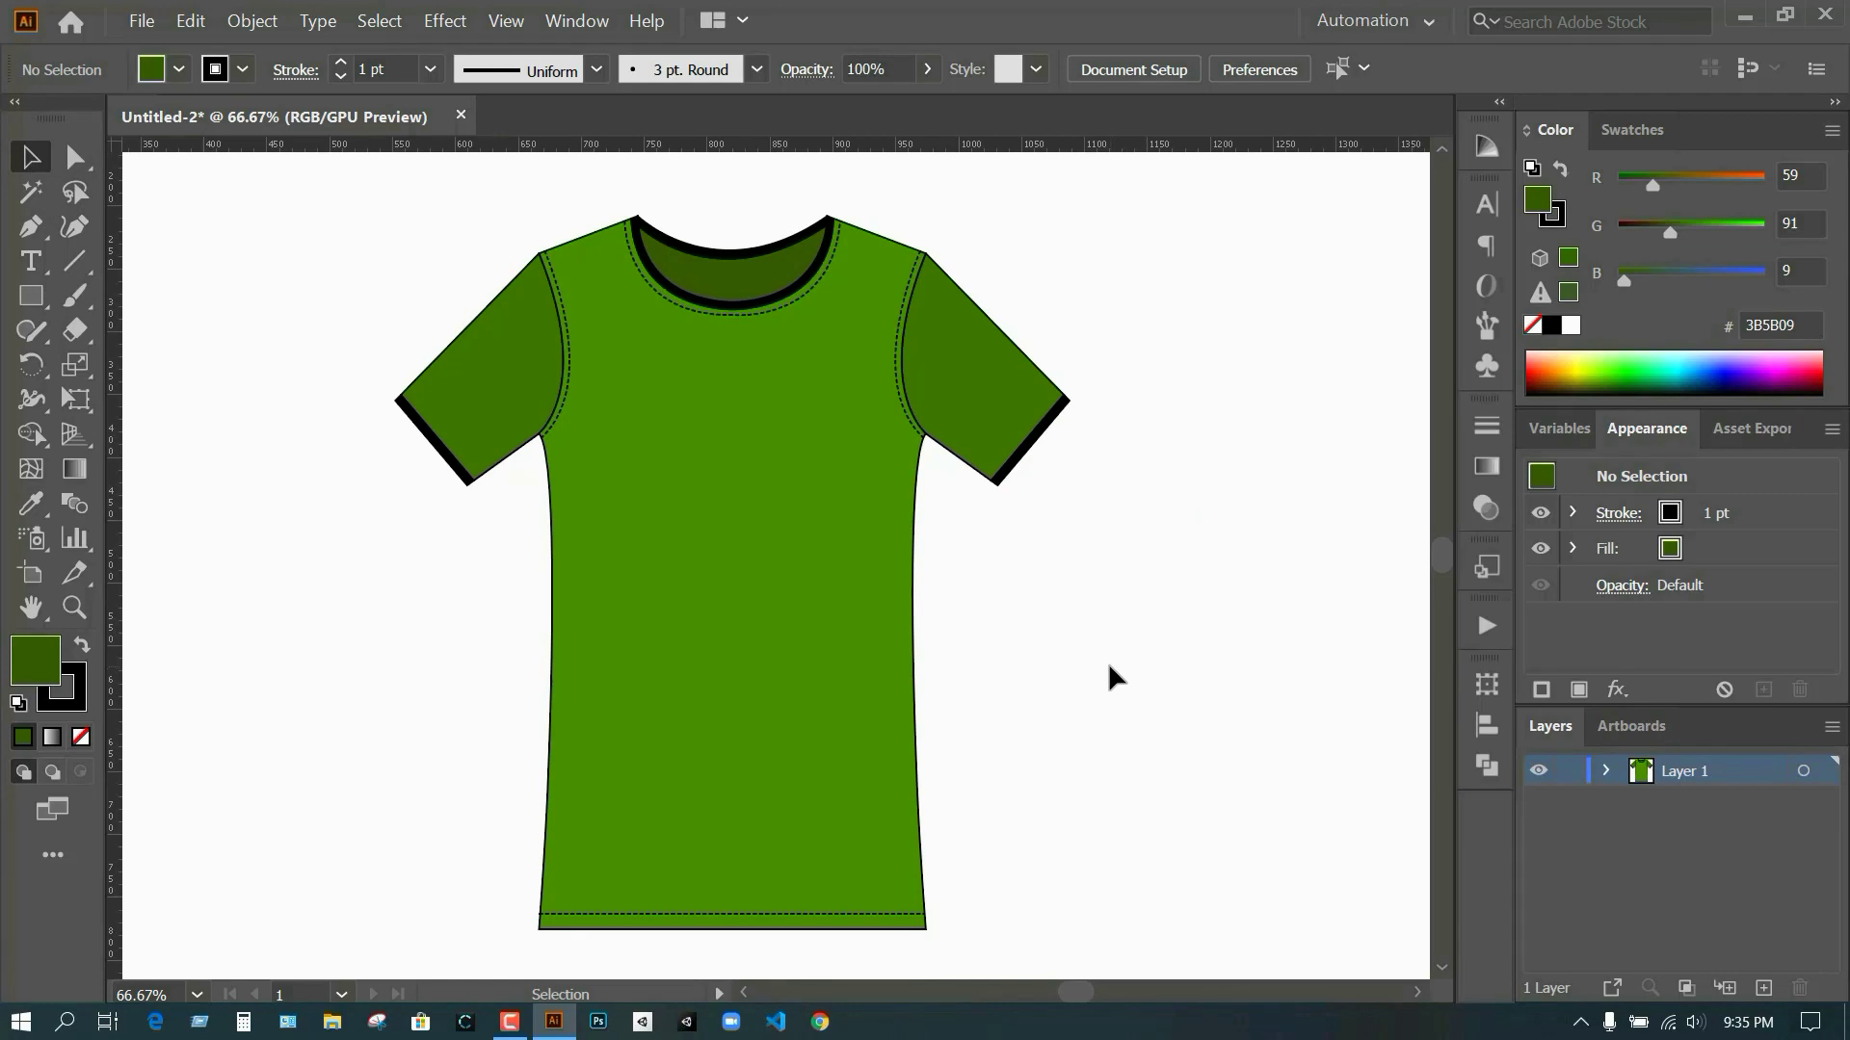